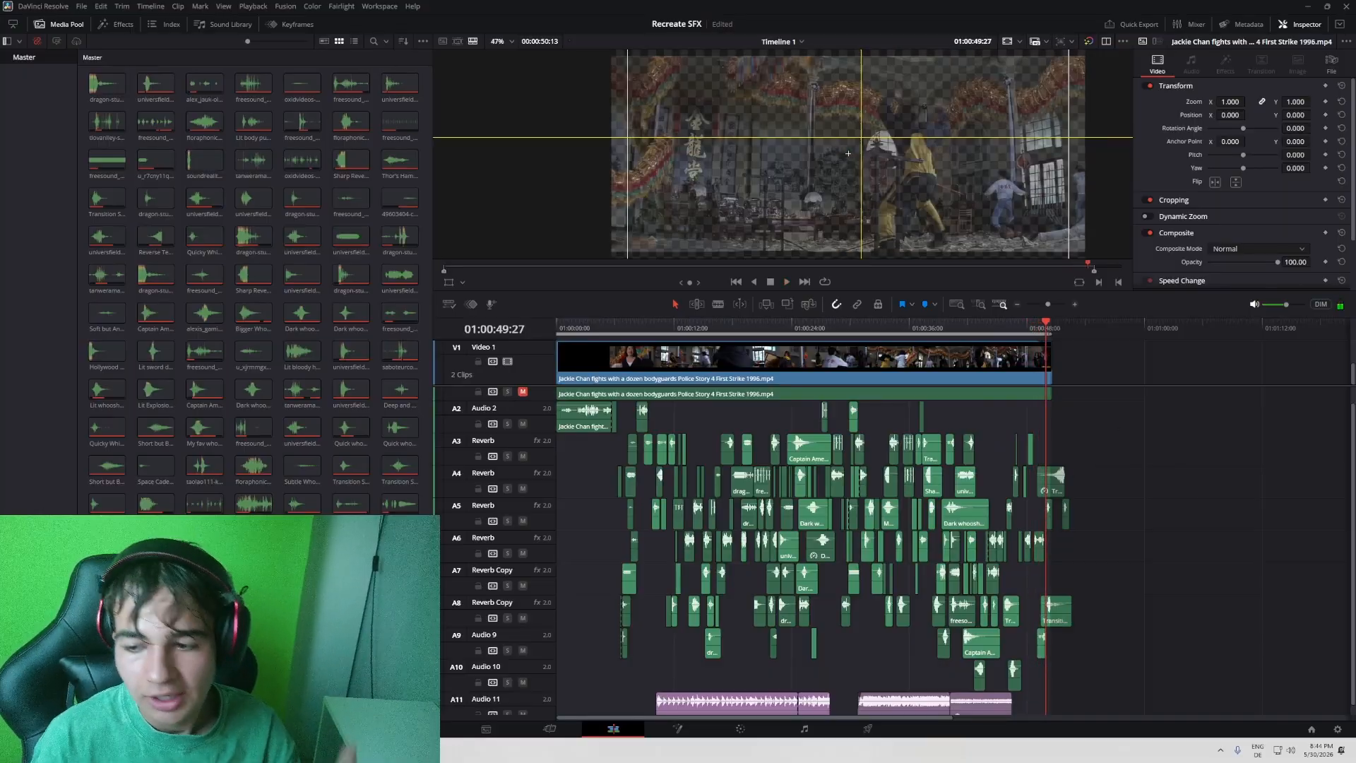
- Listen to the original film audio on track A1 alone, playing the fight from 01:00:13:28
{"action": "left_click", "coordinate": [1051, 303]}
{"action": "scroll", "coordinate": [852, 443], "scroll_direction": "up", "scroll_amount": 1}
{"action": "scroll", "coordinate": [852, 443], "scroll_direction": "left", "scroll_amount": 5}
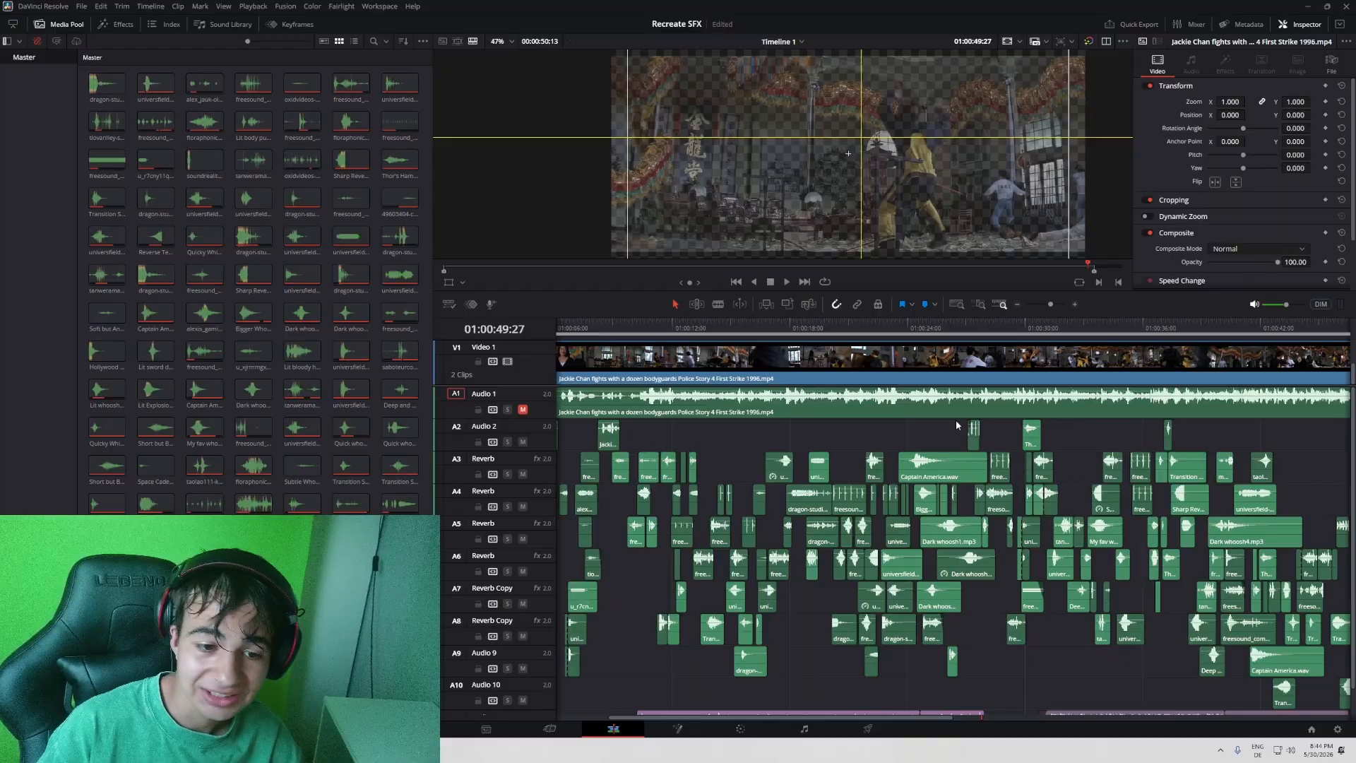
{"action": "scroll", "coordinate": [956, 424], "scroll_direction": "left", "scroll_amount": 3}
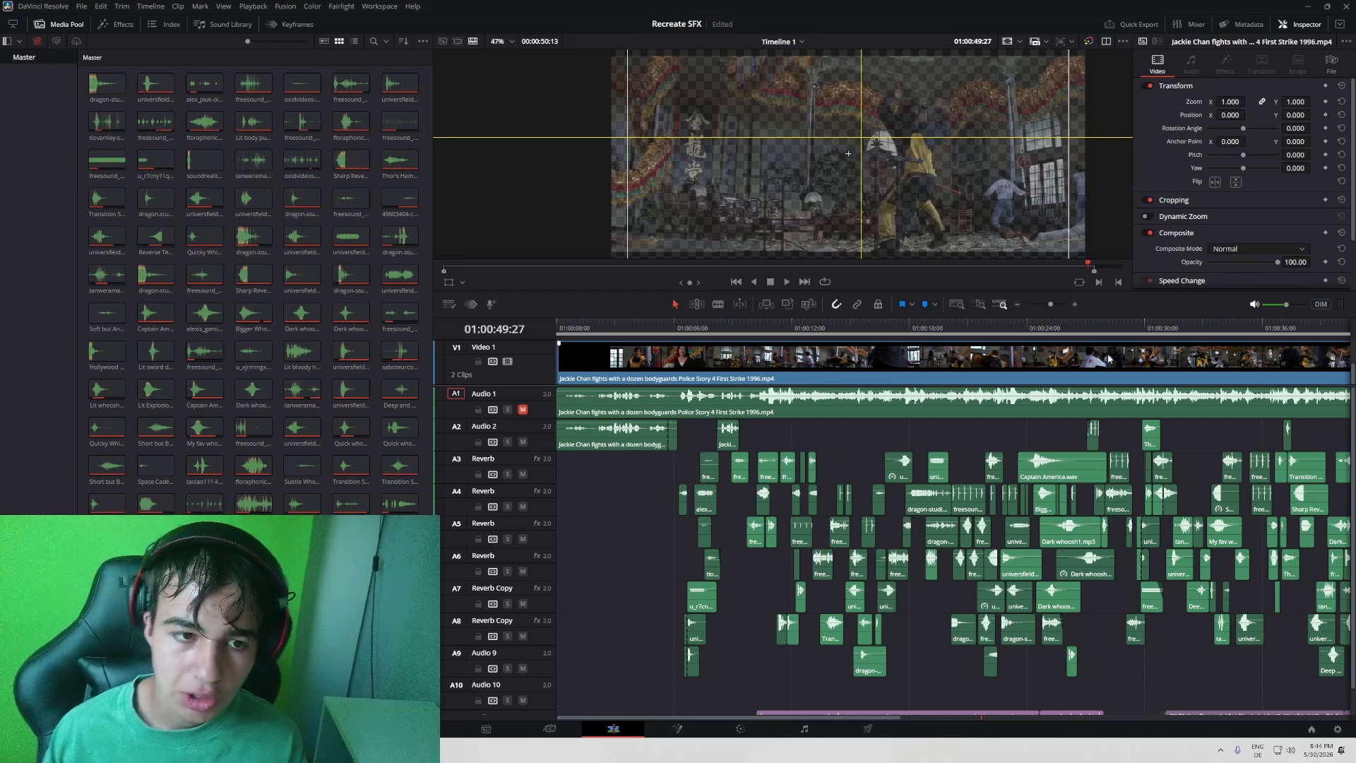
{"action": "left_click_drag", "start_coordinate": [1025, 325], "coordinate": [830, 332]}
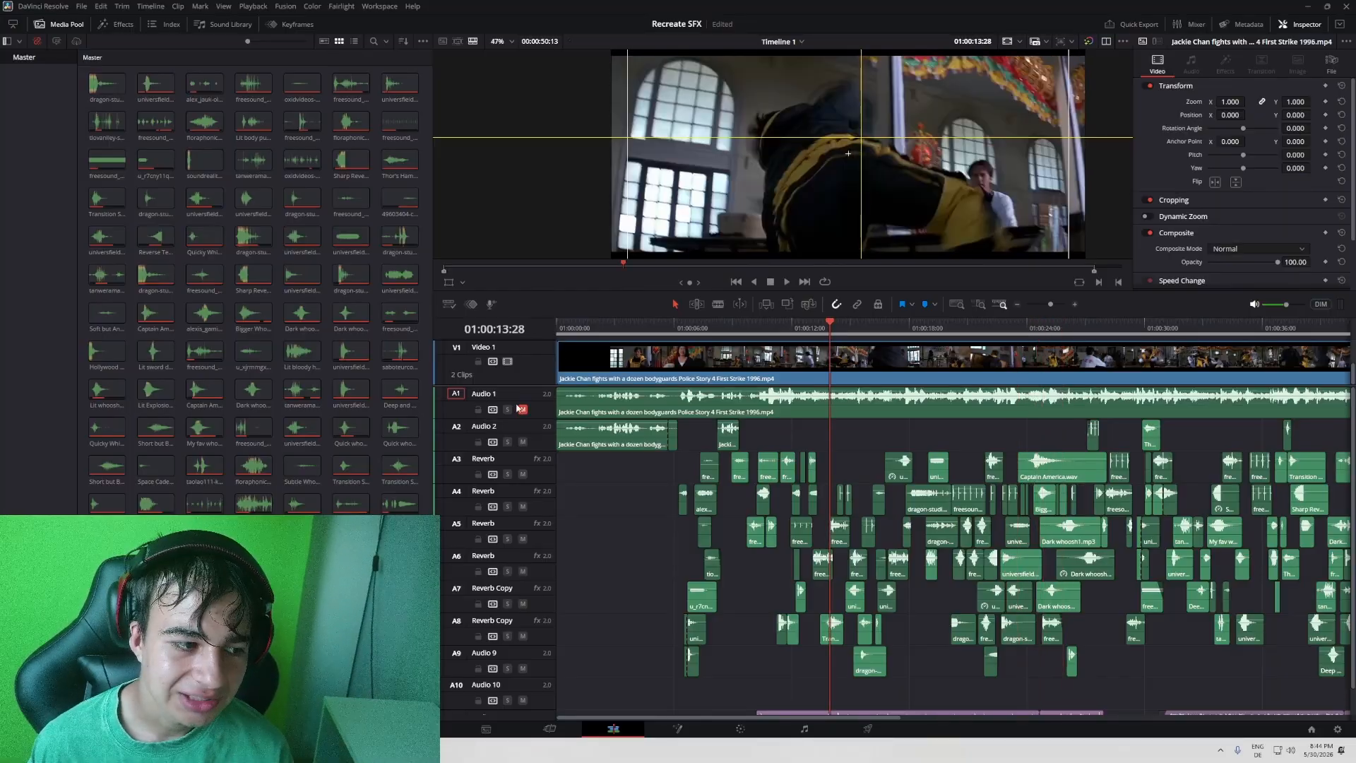
{"action": "scroll", "coordinate": [858, 452], "scroll_direction": "right", "scroll_amount": 1}
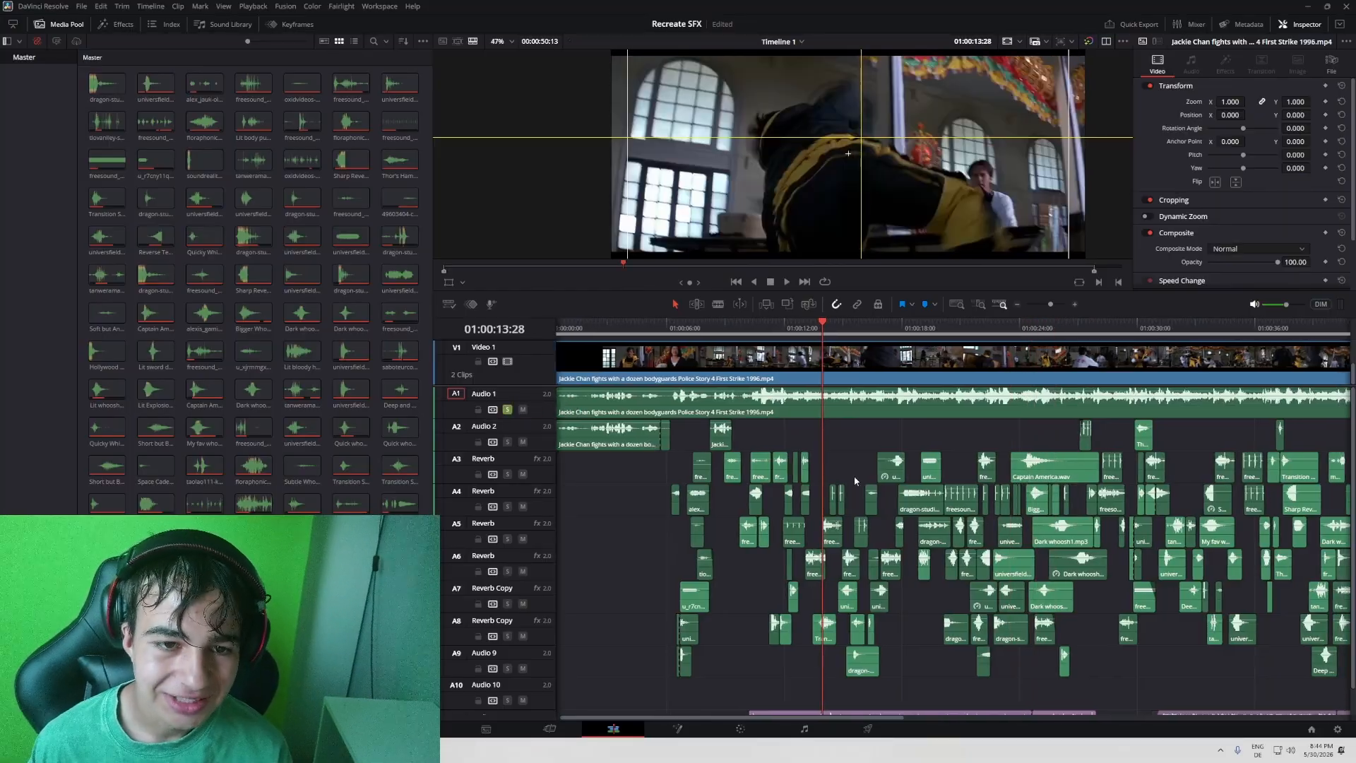
{"action": "key", "text": "space"}
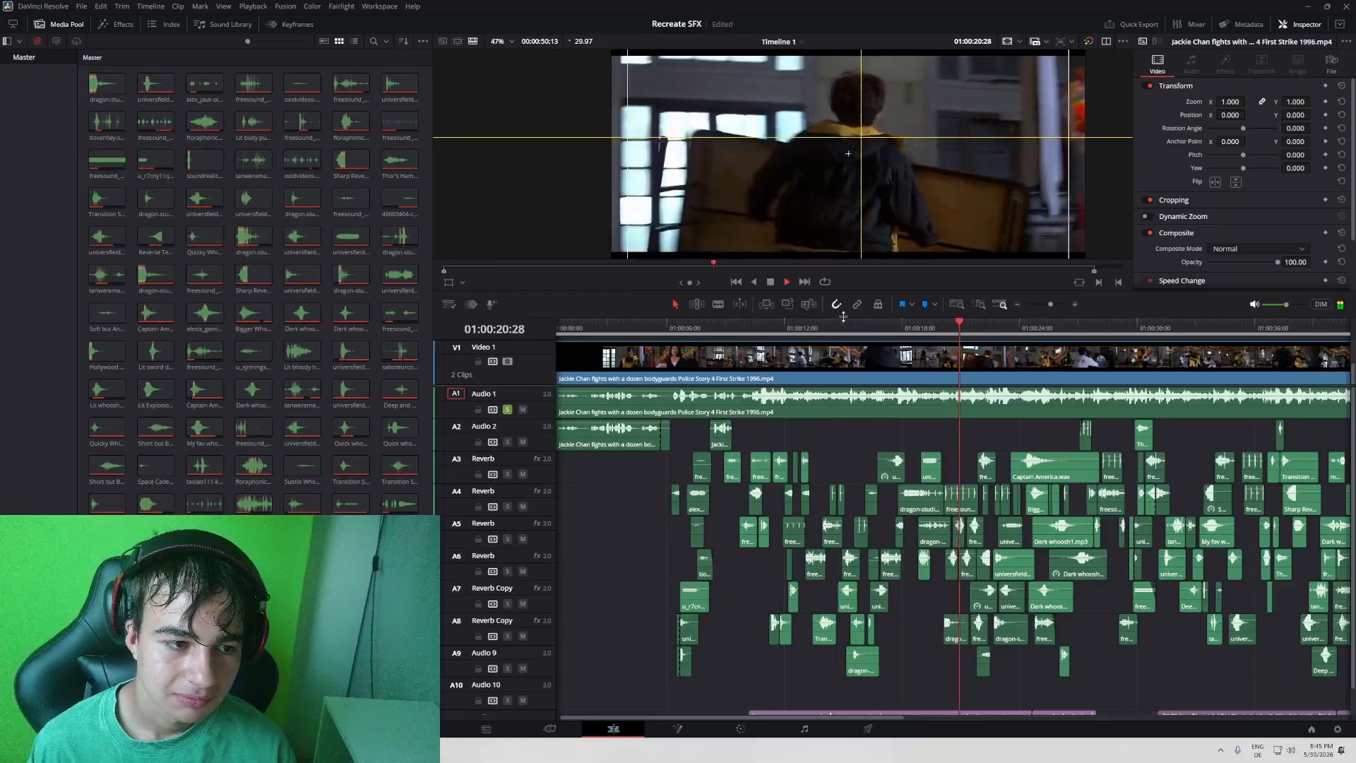
{"action": "key", "text": "space"}
{"action": "left_click", "coordinate": [508, 410]}
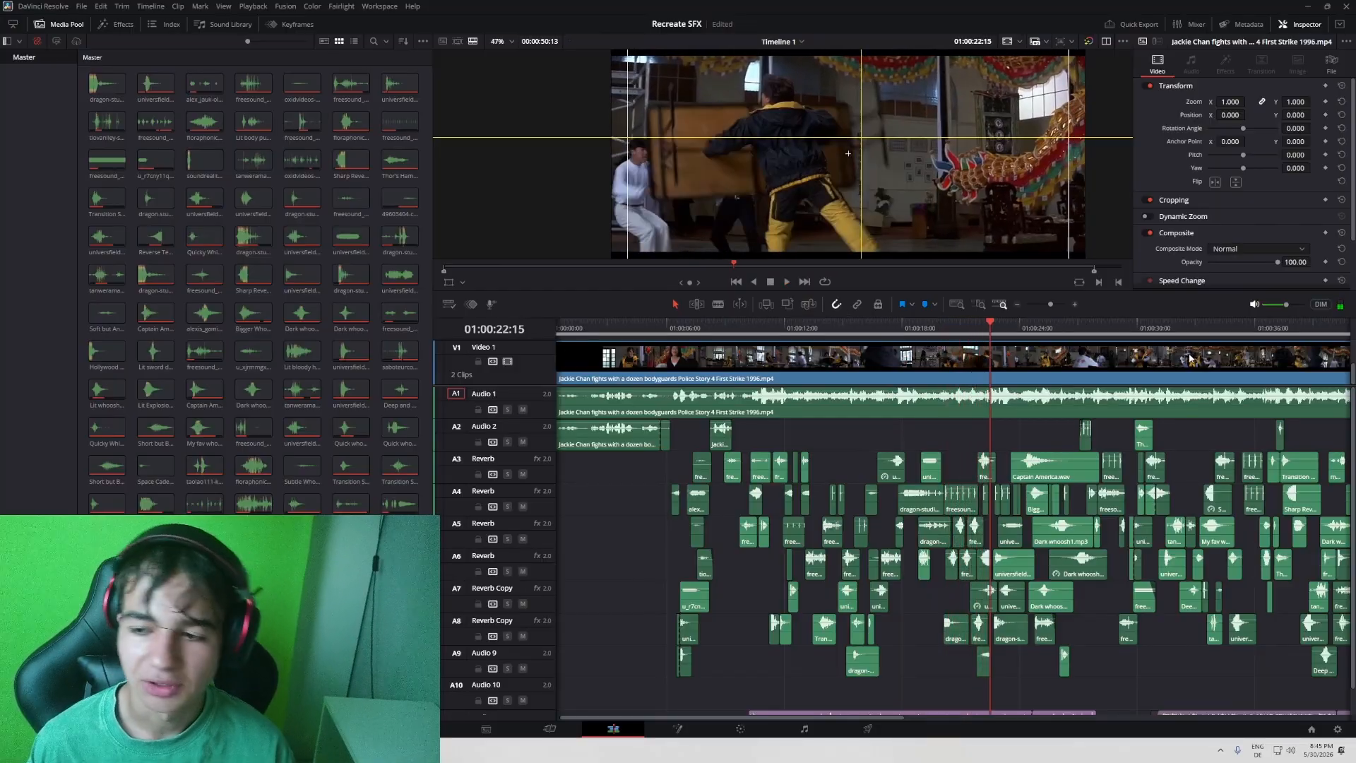
- Scrub through the fight scene and examine its layered sound-effect tracks and the music on A11, with track A1 muted again
{"action": "scroll", "coordinate": [871, 365], "scroll_direction": "left", "scroll_amount": 1}
{"action": "left_click_drag", "start_coordinate": [867, 336], "coordinate": [1179, 385]}
{"action": "scroll", "coordinate": [1159, 459], "scroll_direction": "right", "scroll_amount": 3}
{"action": "scroll", "coordinate": [679, 443], "scroll_direction": "left", "scroll_amount": 2}
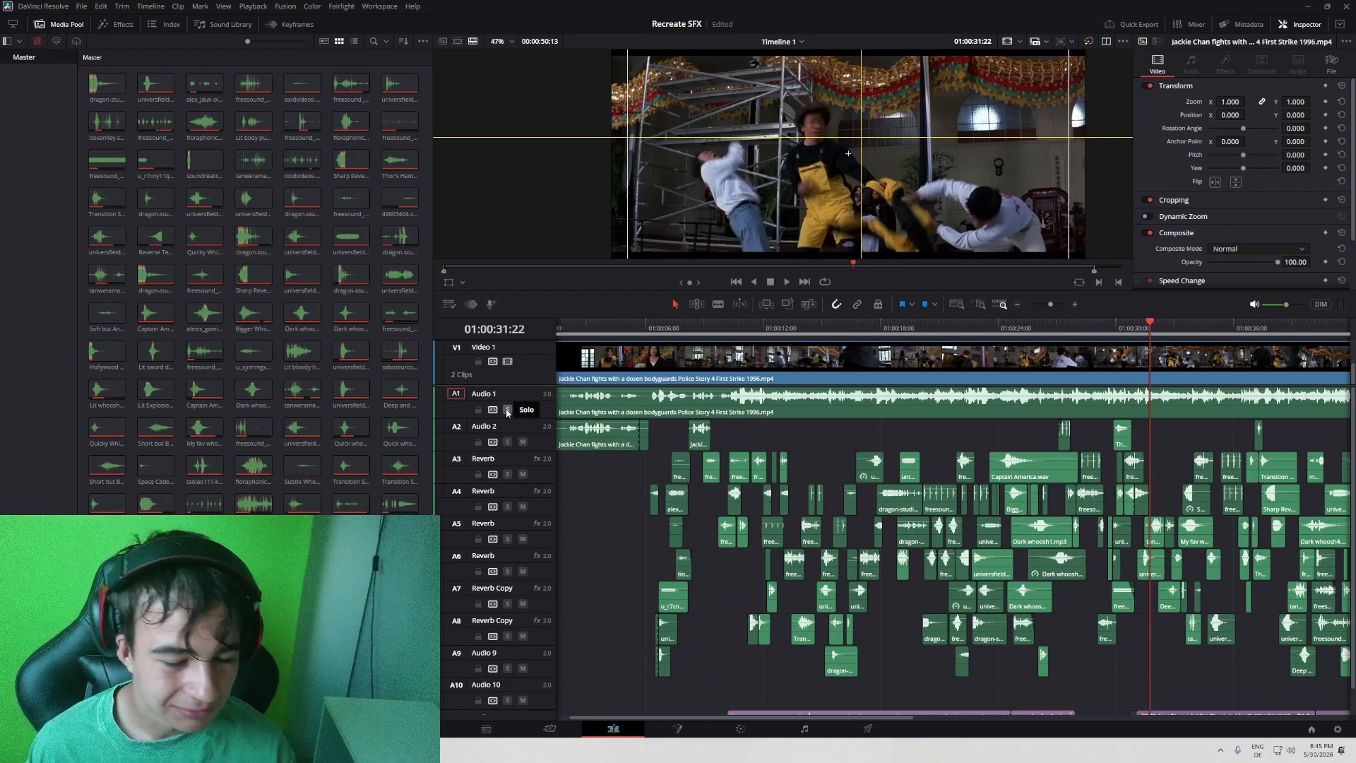
{"action": "left_click", "coordinate": [712, 331]}
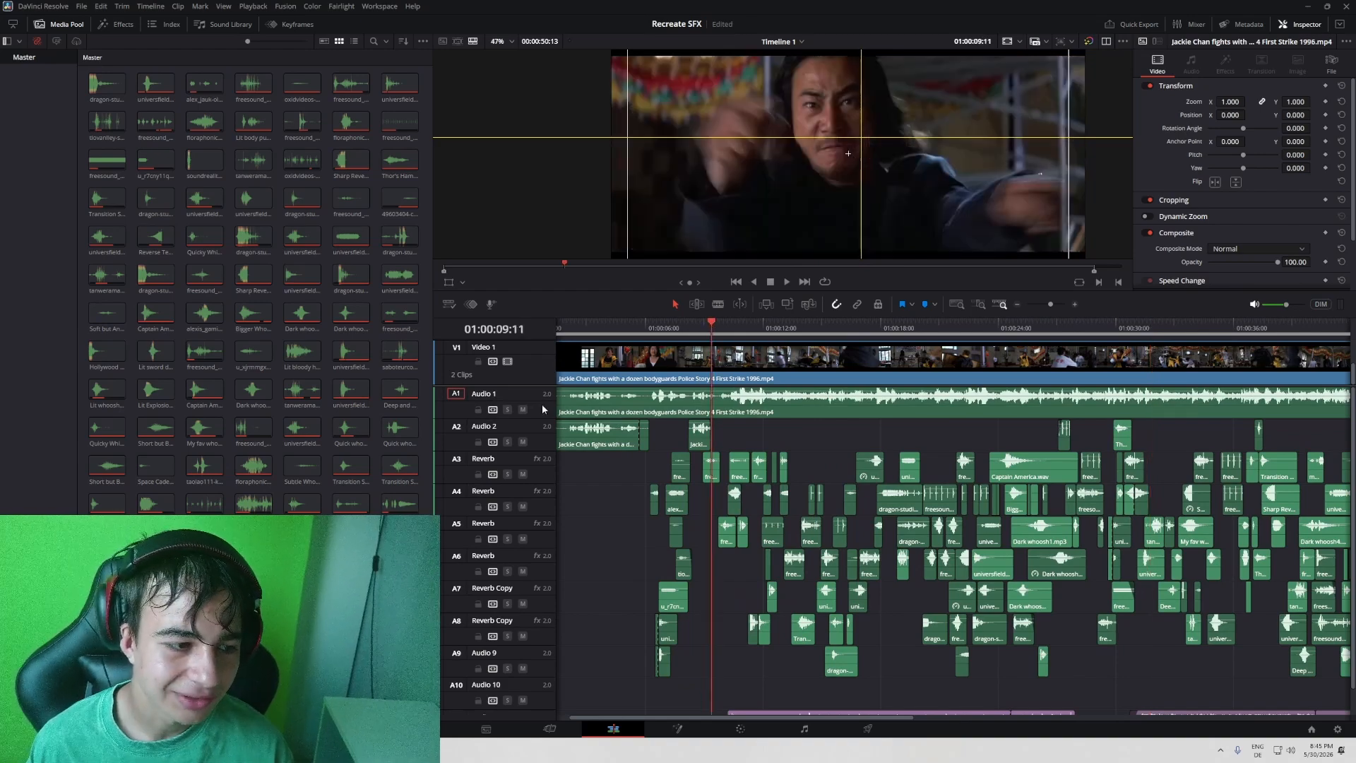
{"action": "left_click_drag", "start_coordinate": [940, 336], "coordinate": [1014, 342]}
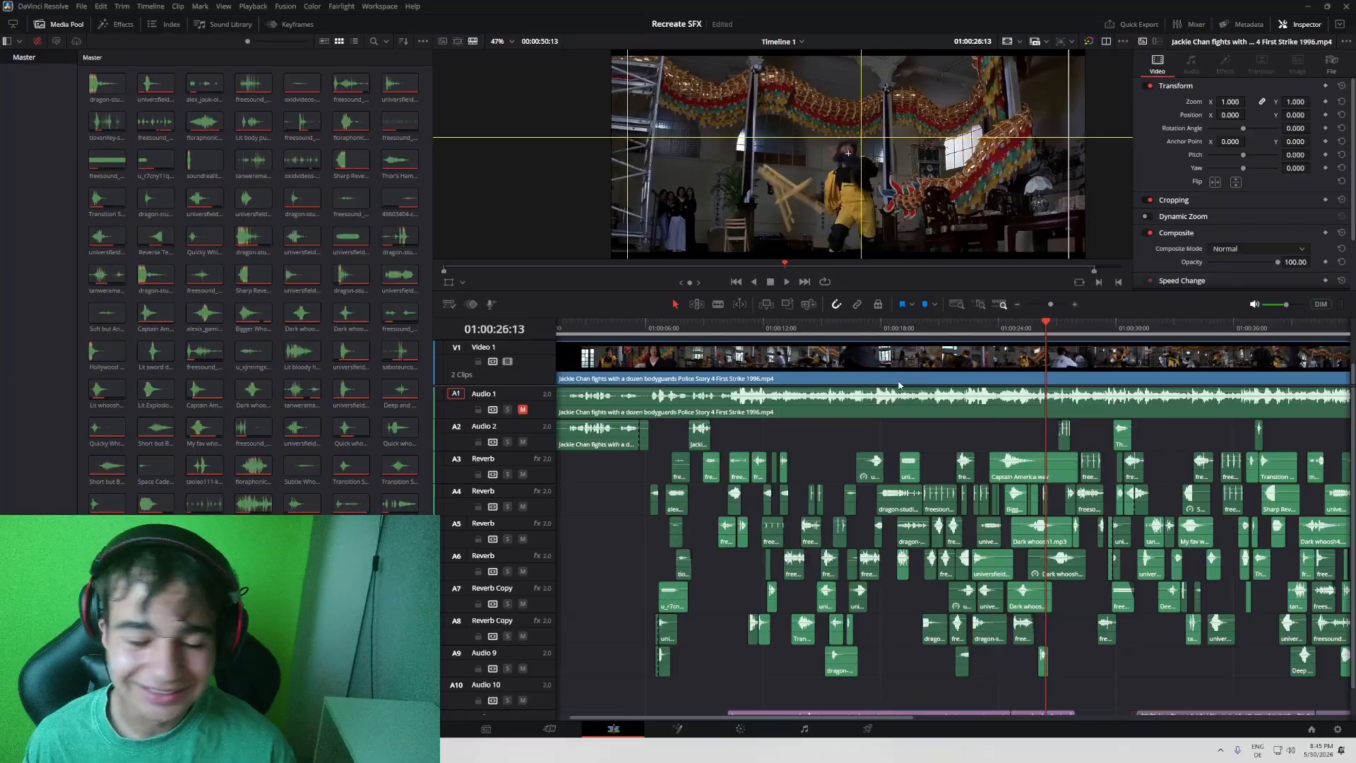
{"action": "scroll", "coordinate": [772, 402], "scroll_direction": "down", "scroll_amount": 1}
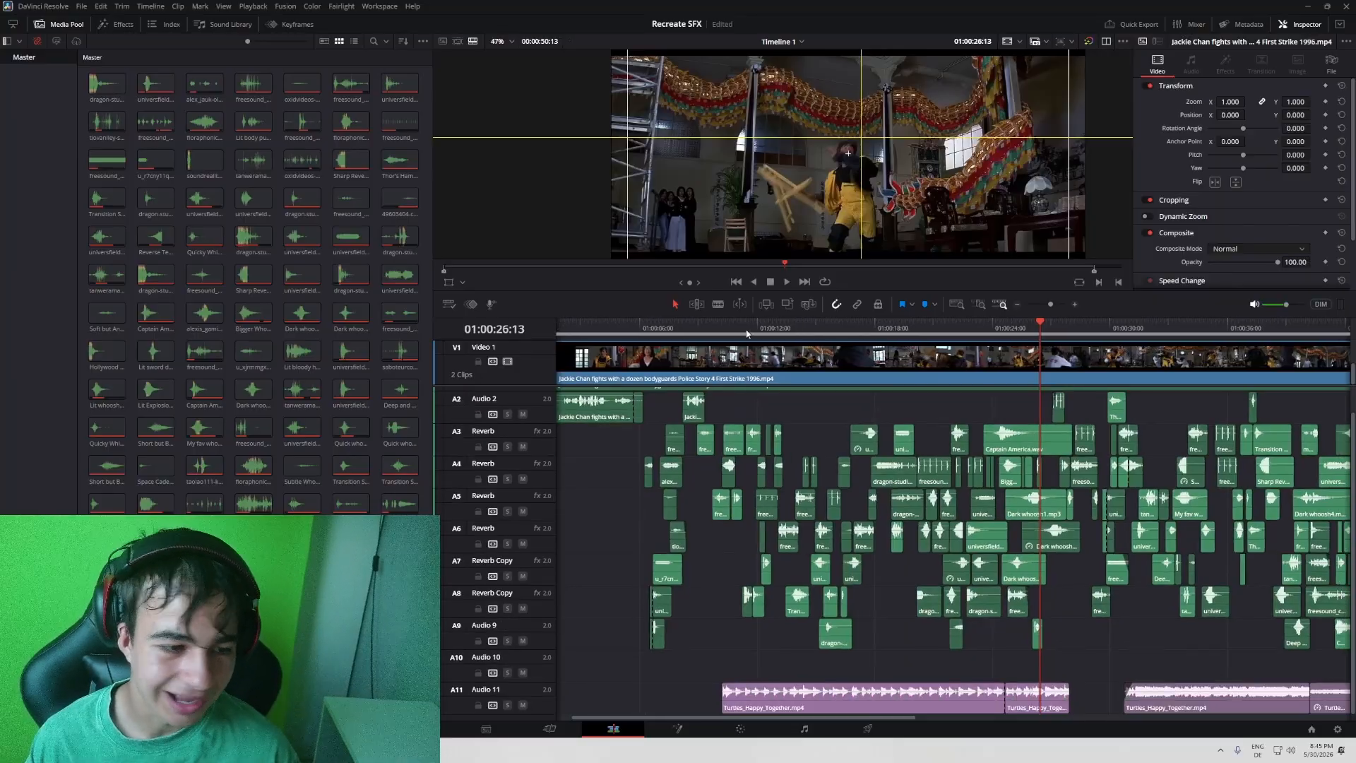
{"action": "left_click_drag", "start_coordinate": [747, 333], "coordinate": [691, 335]}
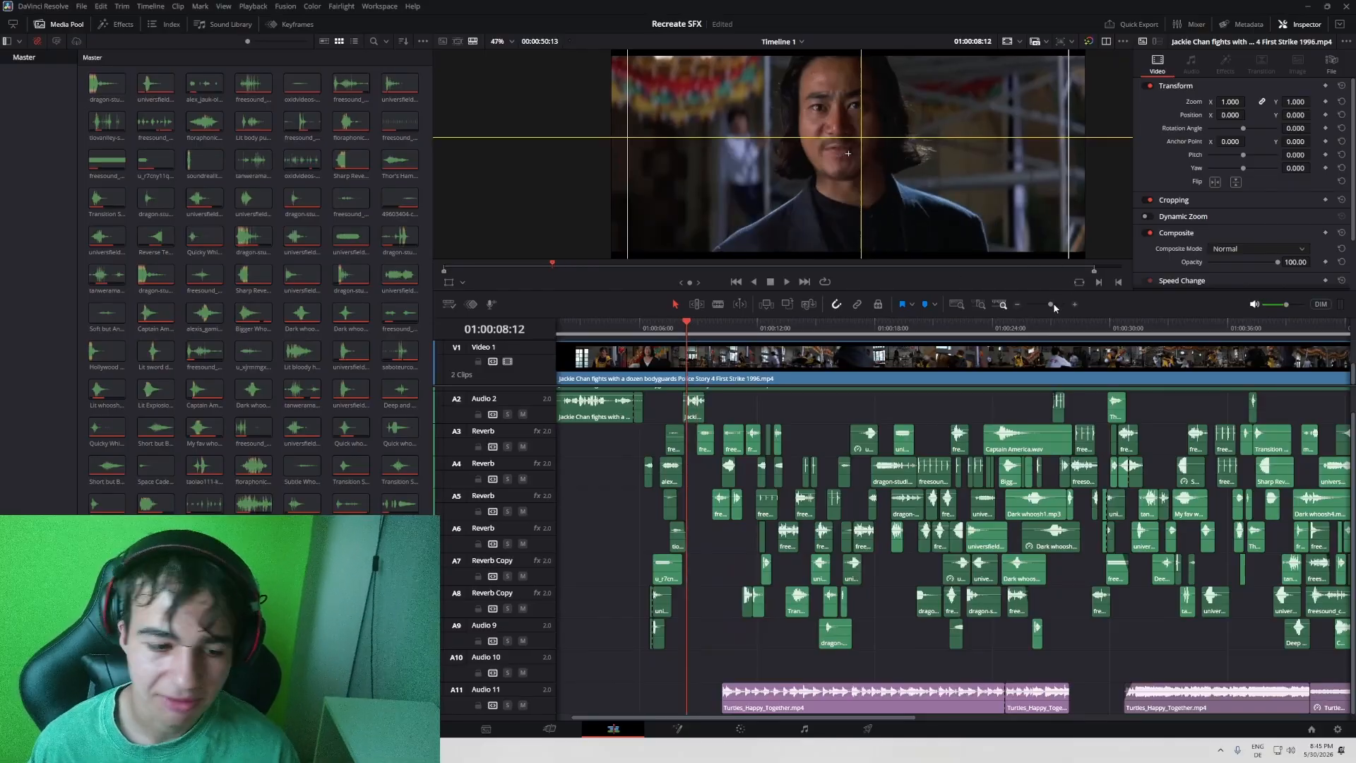
- Play the recreated sound effects from shortly before the first kick up to 01:00:12:24
{"action": "scroll", "coordinate": [1007, 355], "scroll_direction": "up", "scroll_amount": 1}
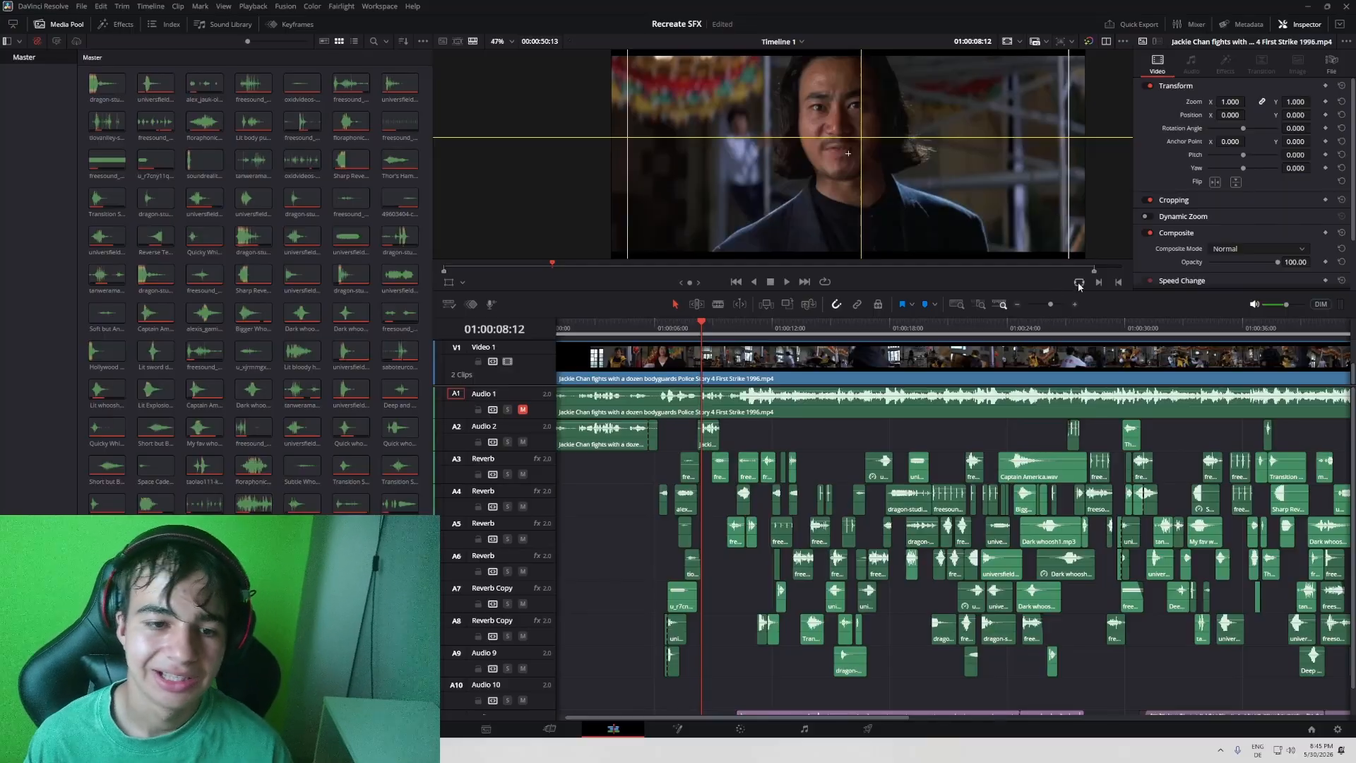
{"action": "left_click", "coordinate": [1054, 308]}
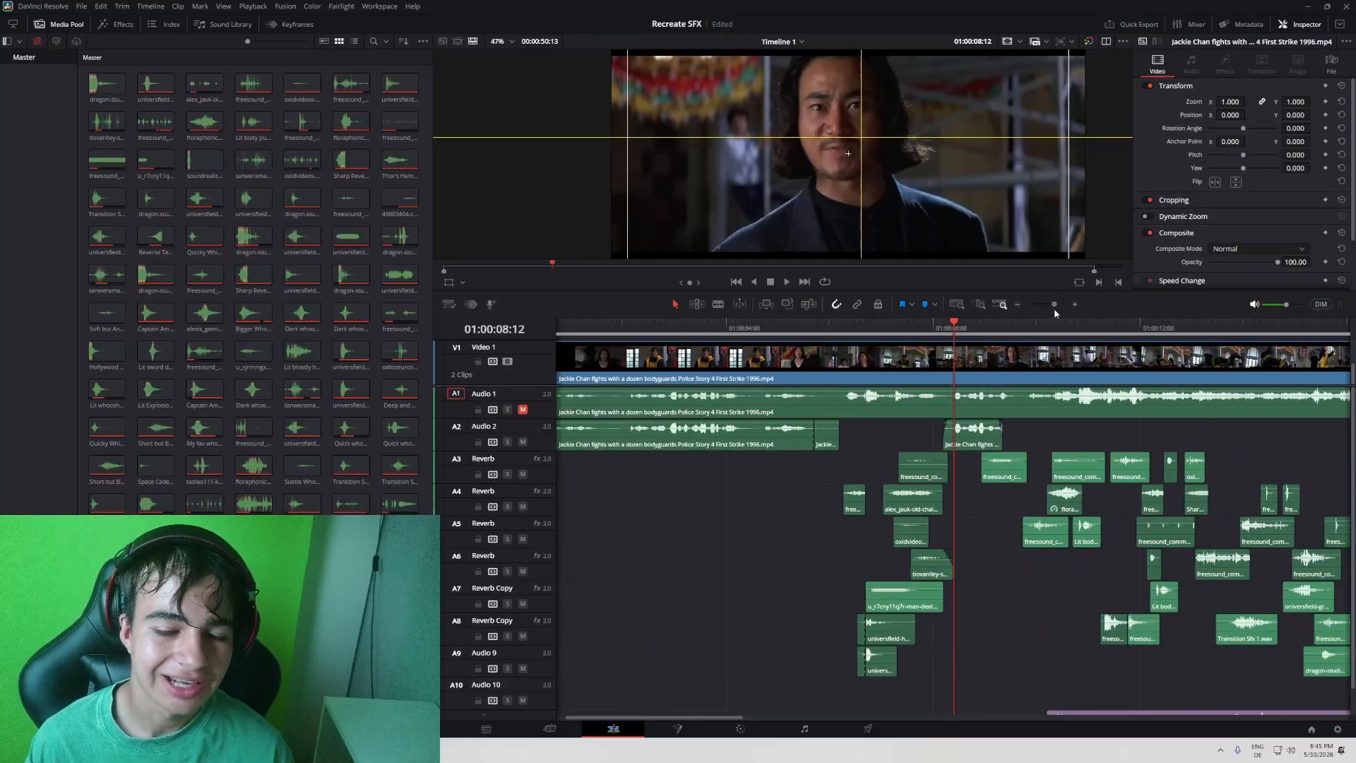
{"action": "left_click_drag", "start_coordinate": [857, 330], "coordinate": [849, 330]}
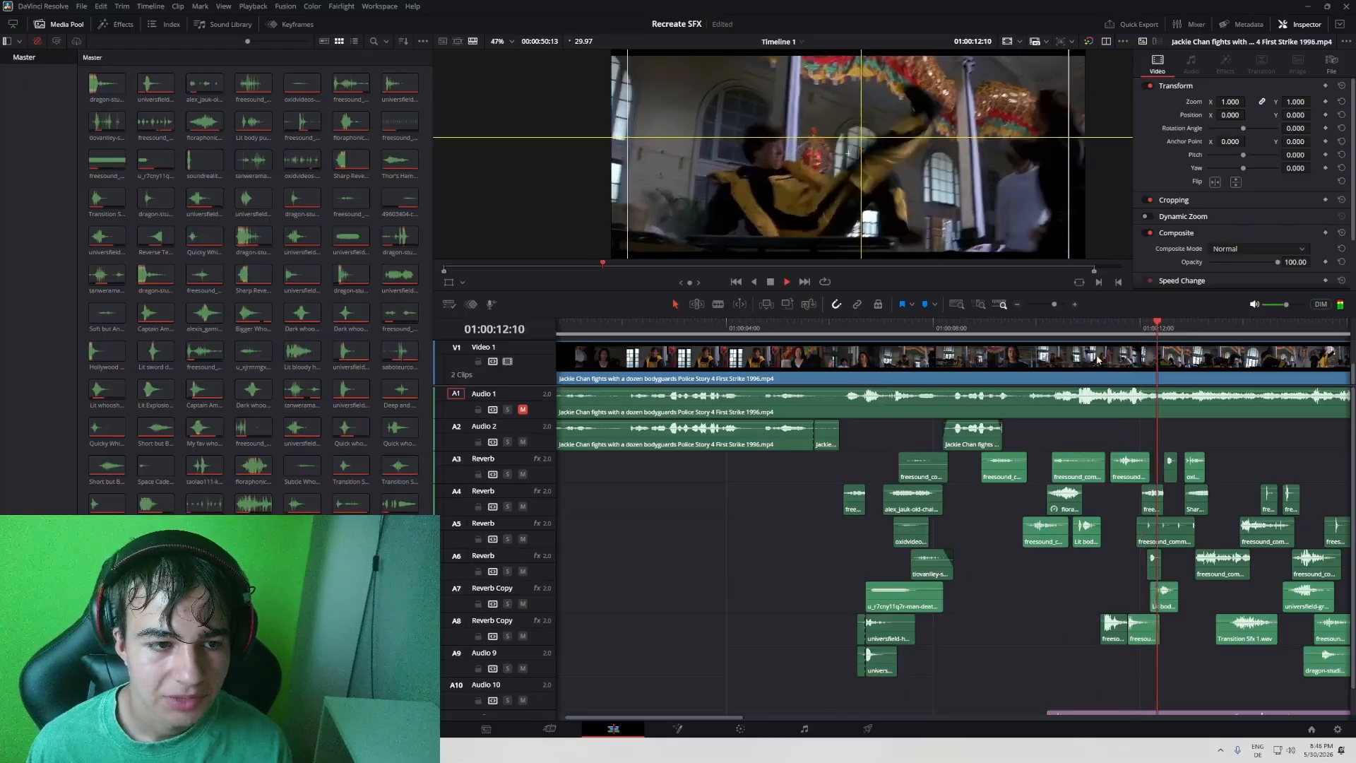
{"action": "key", "text": "space"}
{"action": "left_click_drag", "start_coordinate": [1268, 461], "coordinate": [1181, 435]}
{"action": "left_click_drag", "start_coordinate": [886, 394], "coordinate": [1018, 422]}
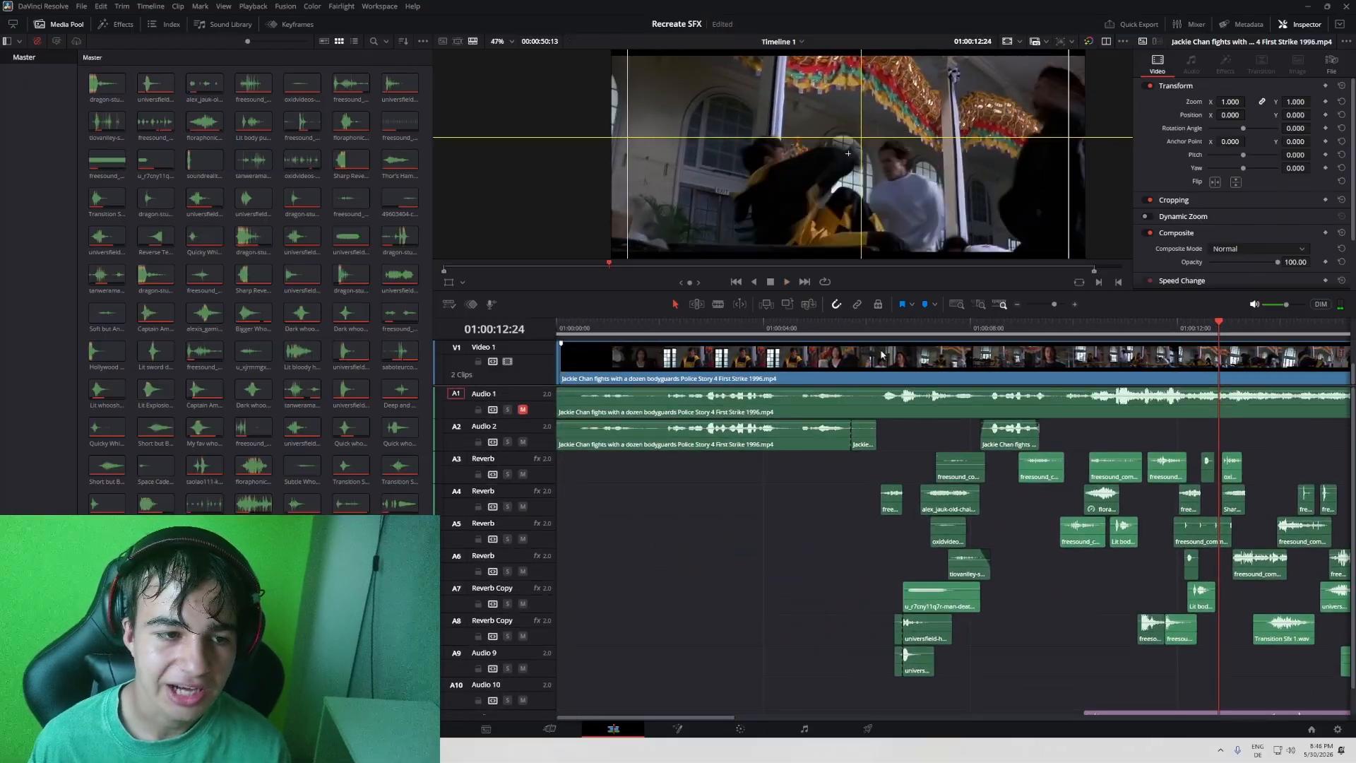
- Play the first kick's effects from 01:00:07:01 and again from 01:00:06:08, singling out track A4
{"action": "left_click", "coordinate": [922, 329]}
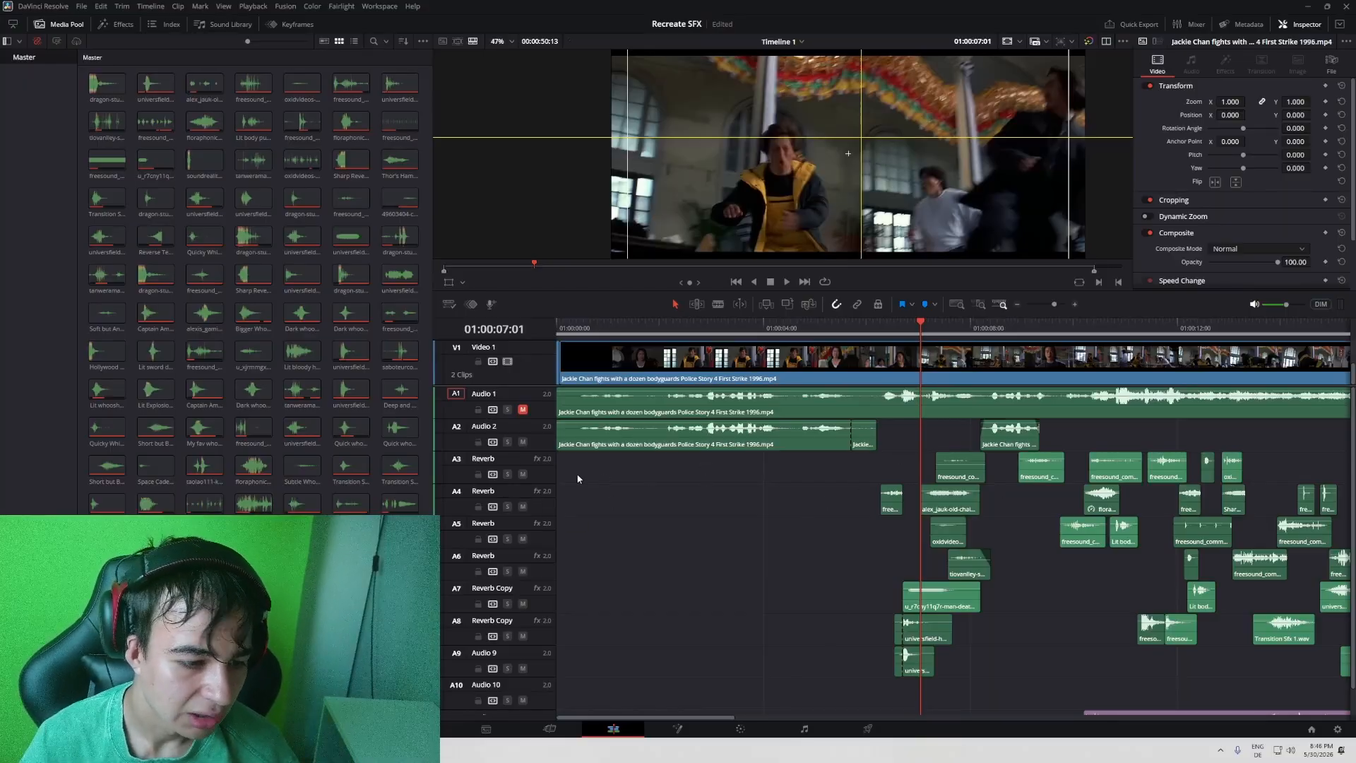
{"action": "key", "text": "space"}
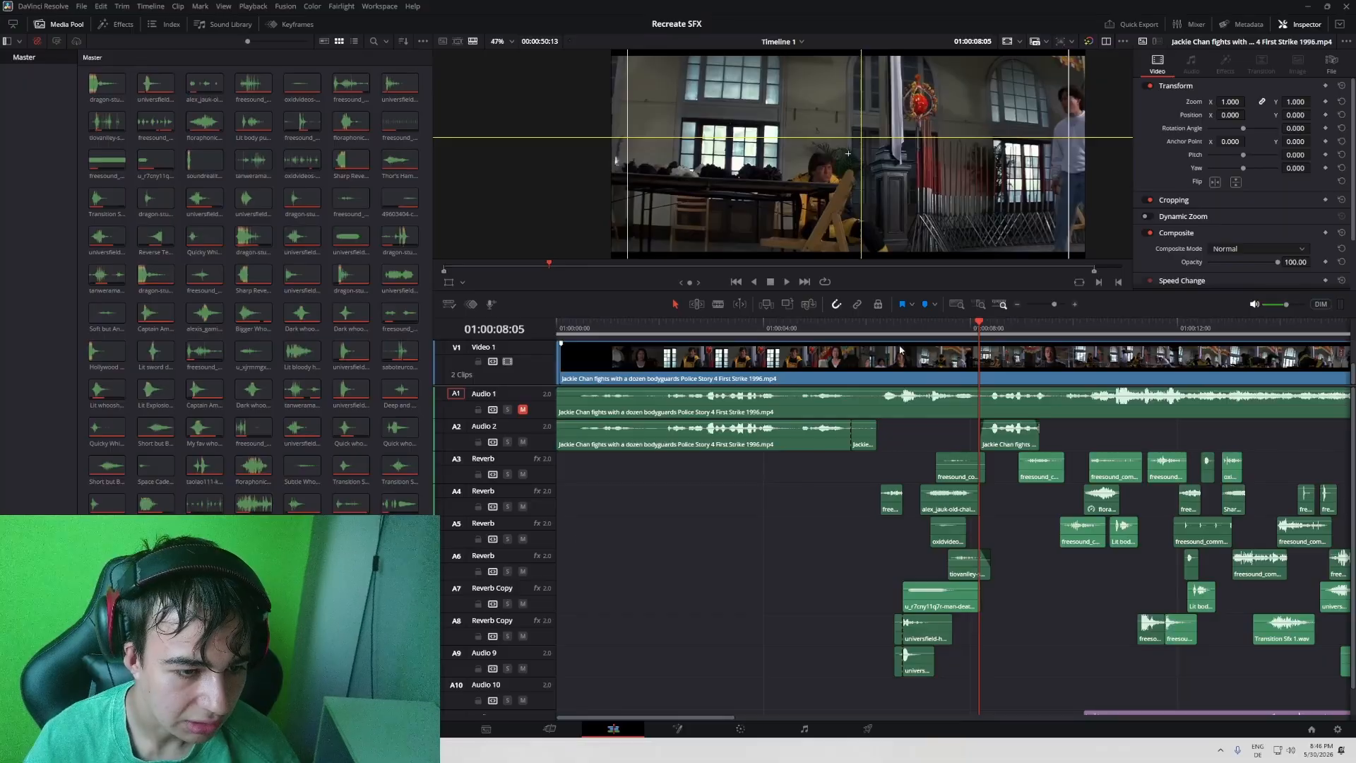
{"action": "left_click", "coordinate": [880, 328]}
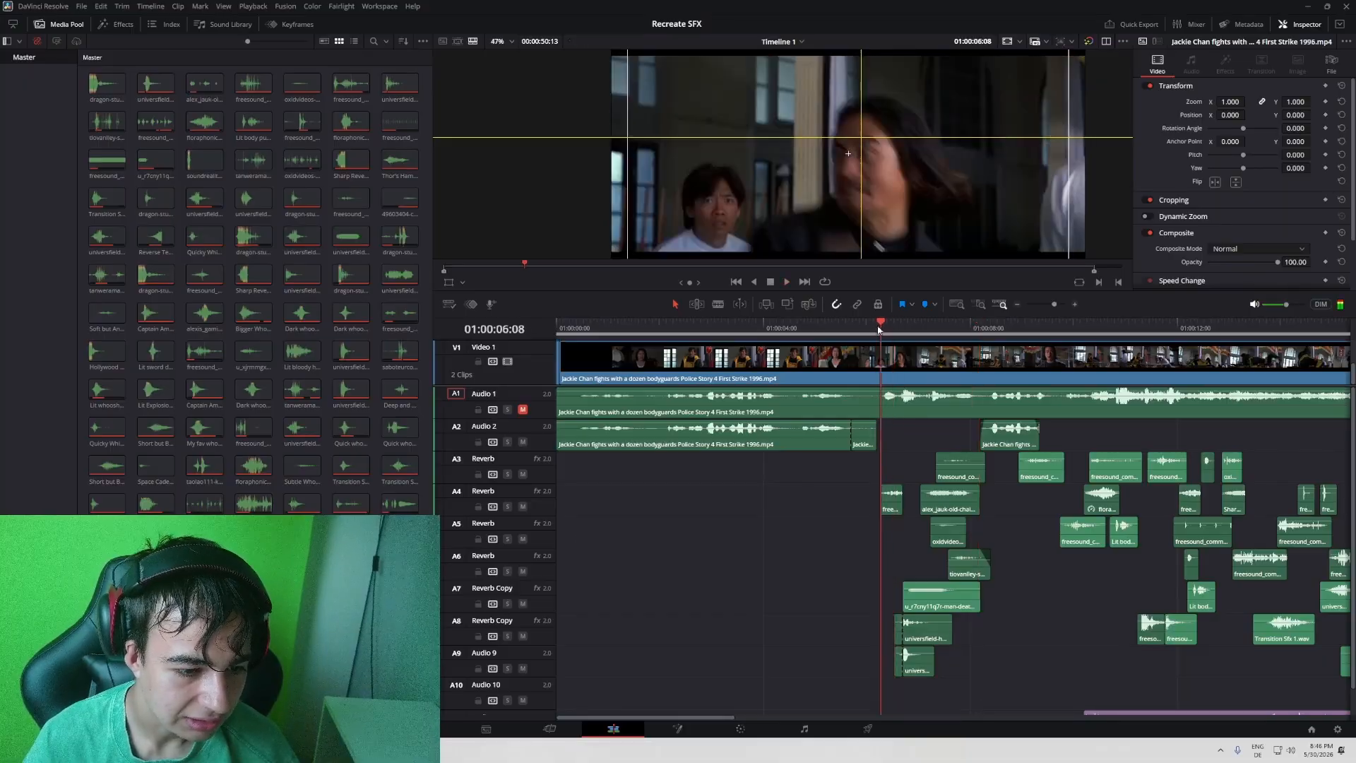
{"action": "left_click", "coordinate": [507, 507]}
{"action": "key", "text": "space"}
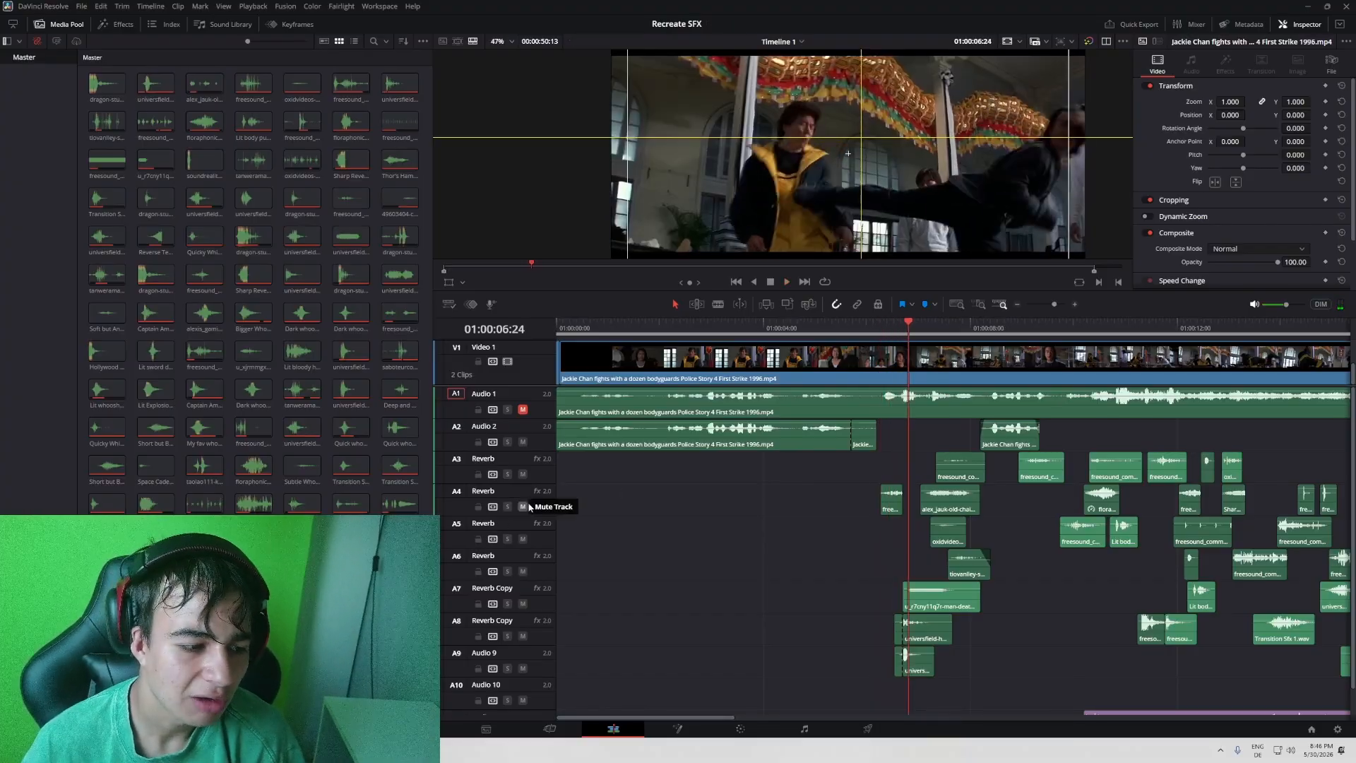
- Mute track A4 and replay the lead-in to the first kick several times from about 01:00:05:27
{"action": "left_click", "coordinate": [861, 326]}
{"action": "left_click", "coordinate": [862, 330]}
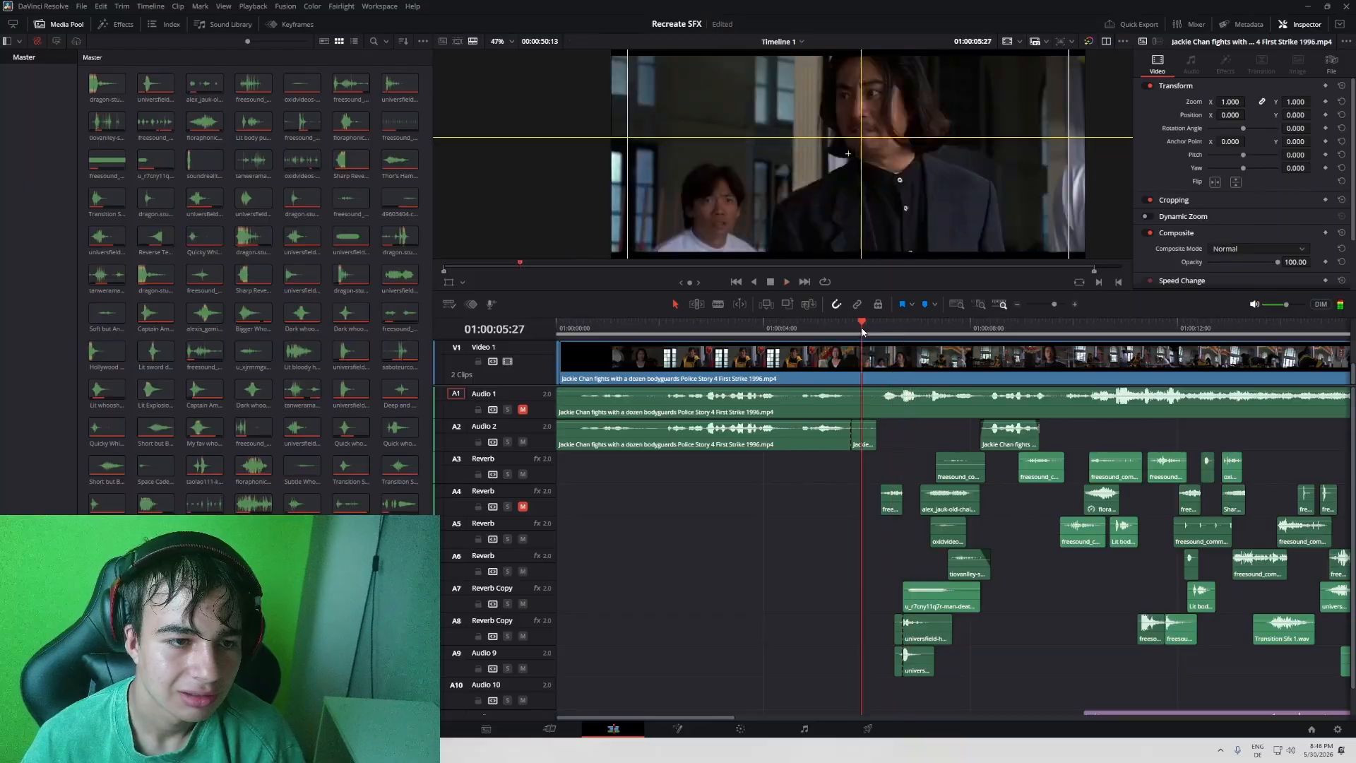
{"action": "left_click", "coordinate": [861, 330]}
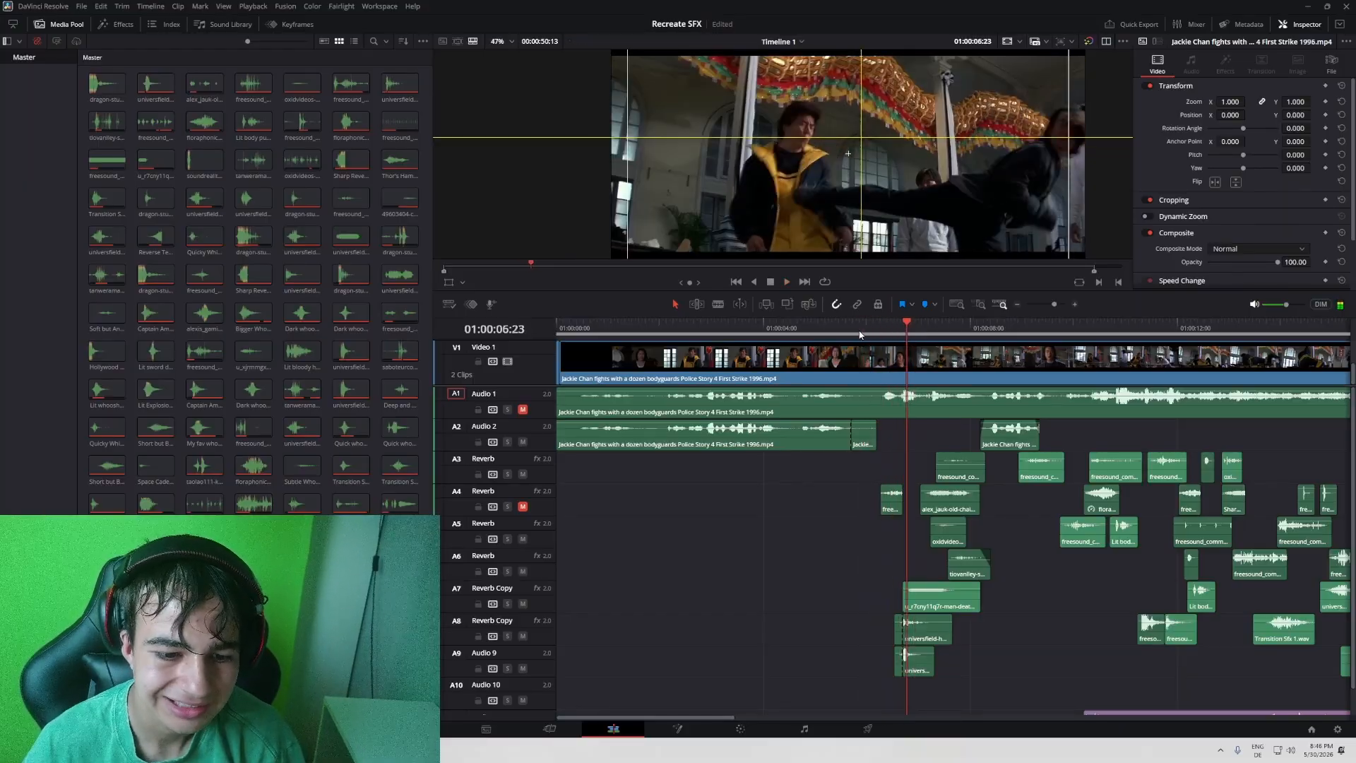
{"action": "left_click", "coordinate": [861, 331]}
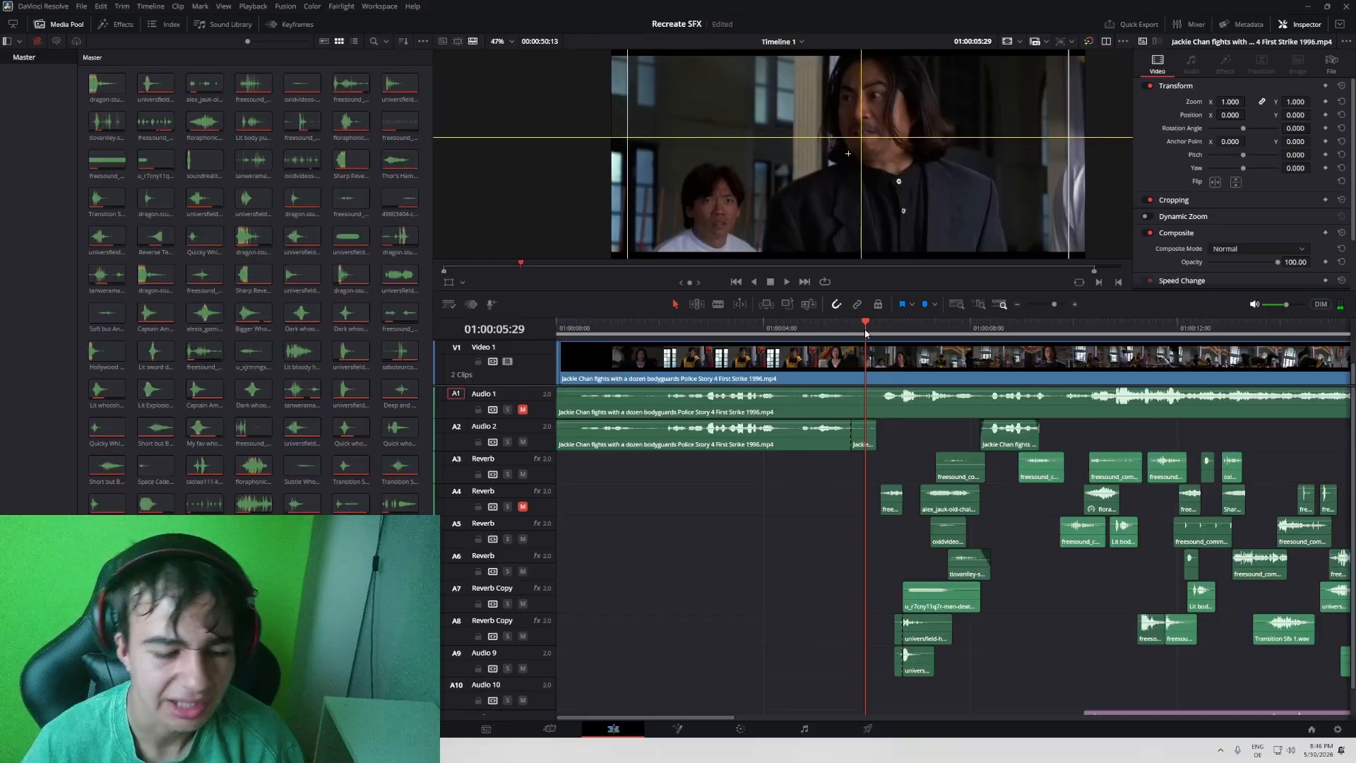
{"action": "left_click", "coordinate": [866, 330]}
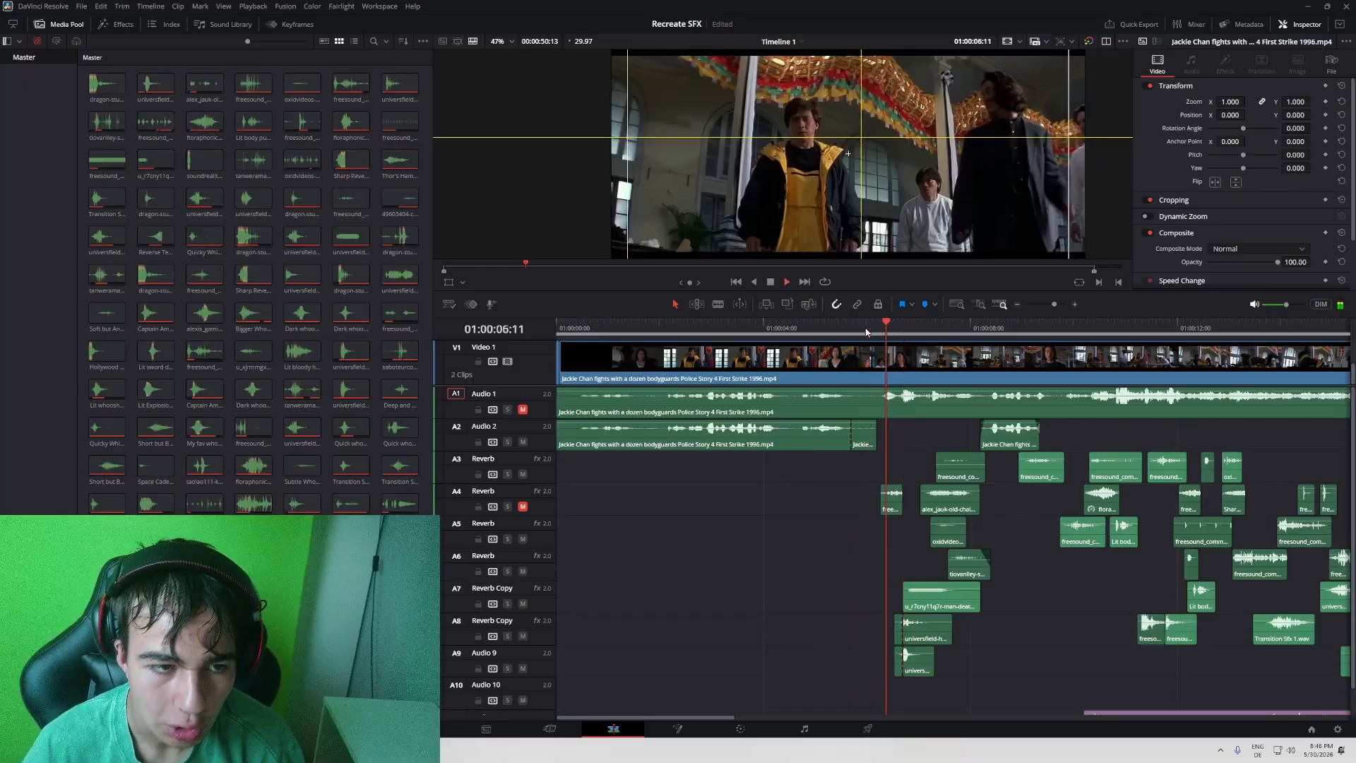
{"action": "left_click", "coordinate": [872, 330]}
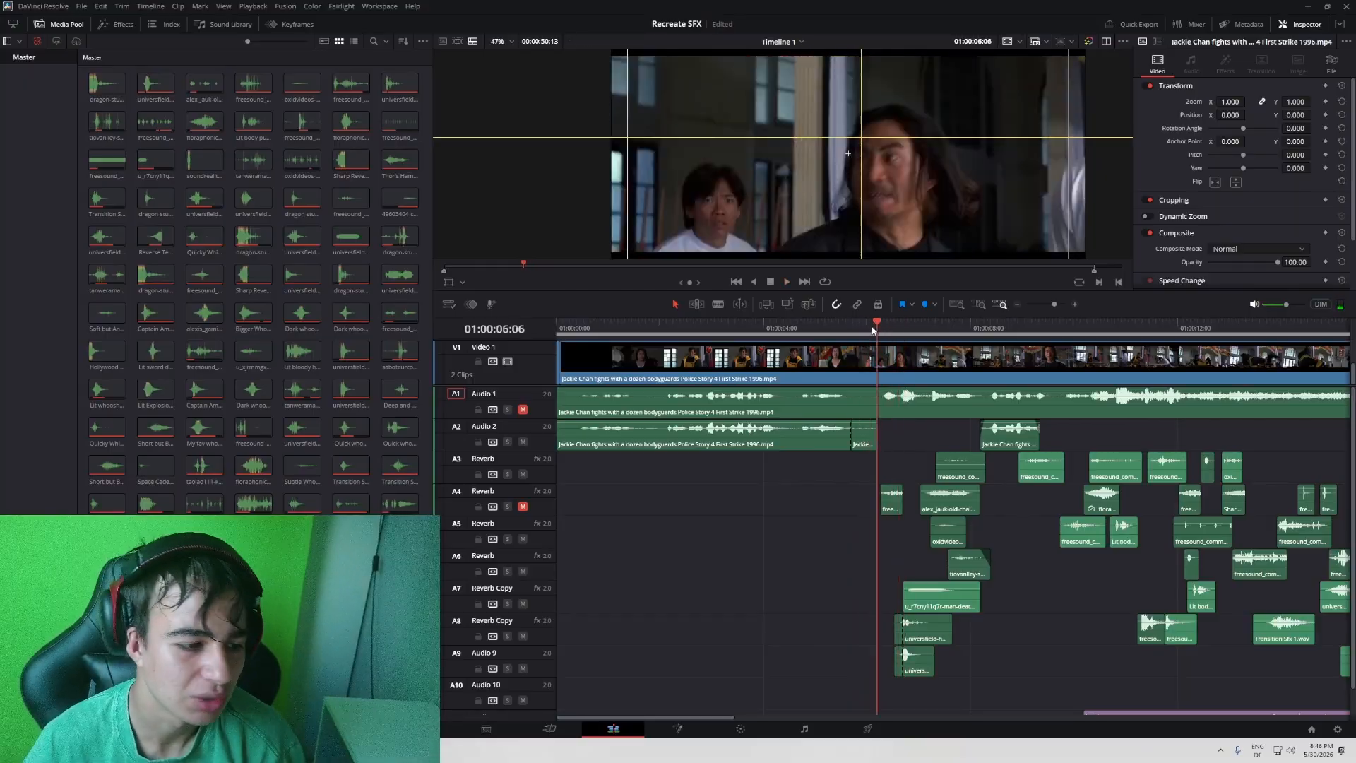
- Unmute track A4 and replay the first kick with its effect included, stopping at 01:00:07:09
{"action": "left_click", "coordinate": [525, 508]}
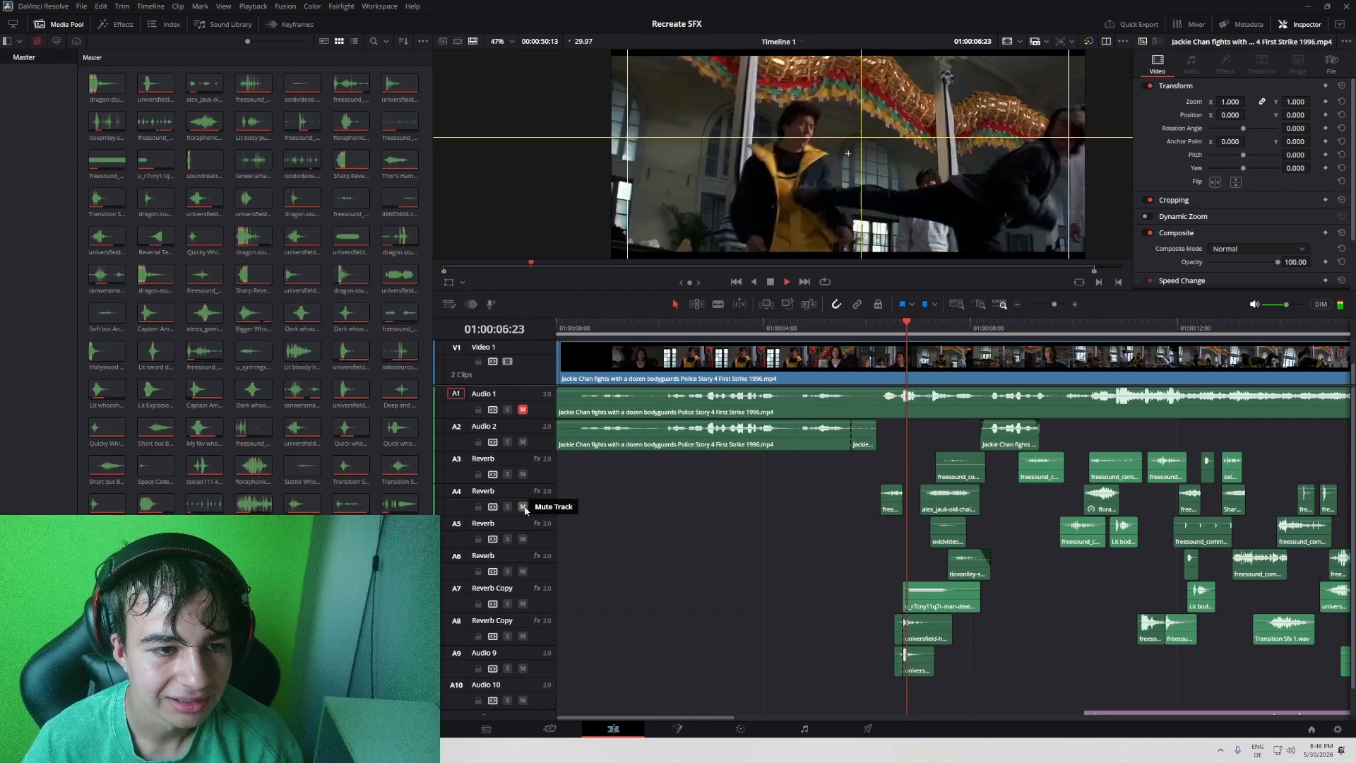
{"action": "left_click", "coordinate": [895, 328]}
{"action": "left_click", "coordinate": [885, 329]}
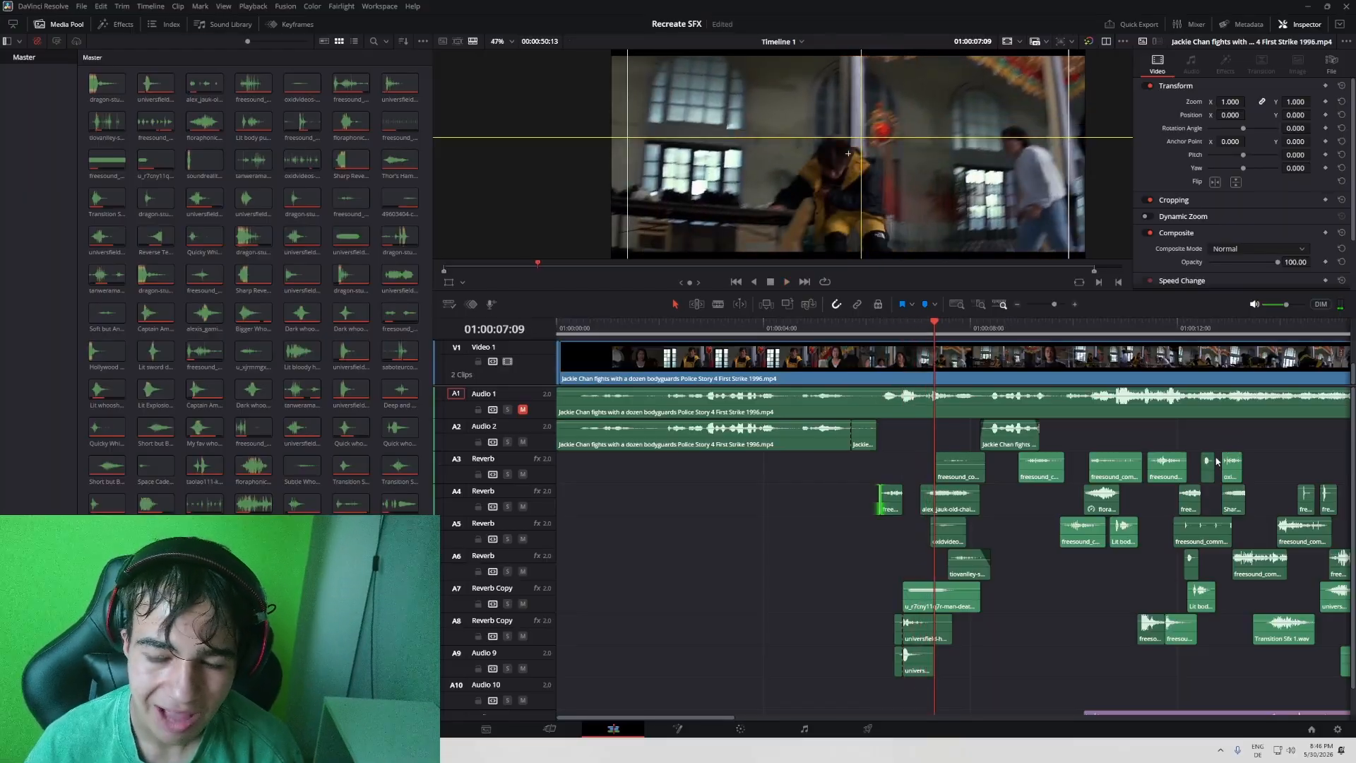
{"action": "key", "text": "space"}
{"action": "scroll", "coordinate": [1049, 399], "scroll_direction": "right", "scroll_amount": 1}
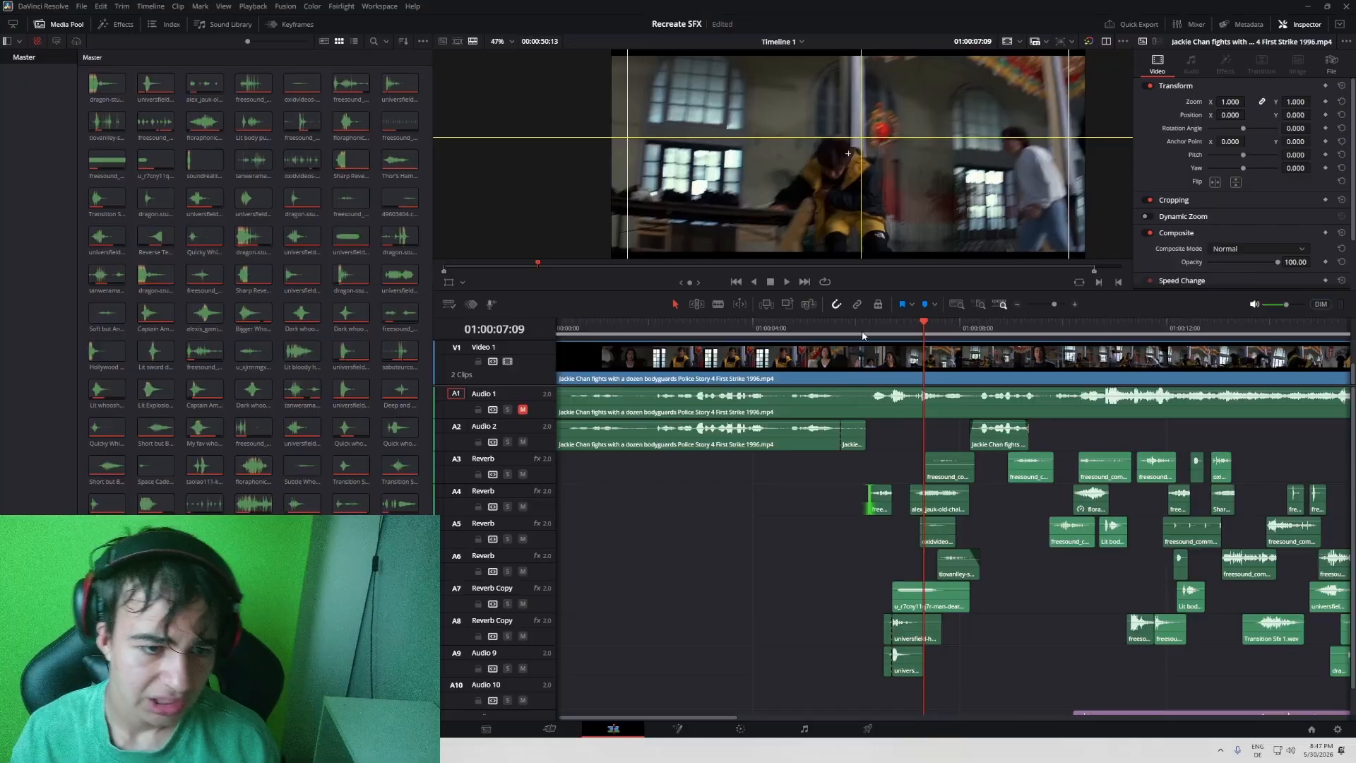
- Replay the moment after the first kick and view the actor's fall in the full-screen viewer
{"action": "left_click", "coordinate": [893, 328]}
{"action": "left_click_drag", "start_coordinate": [893, 328], "coordinate": [910, 332]}
{"action": "key", "text": "space"}
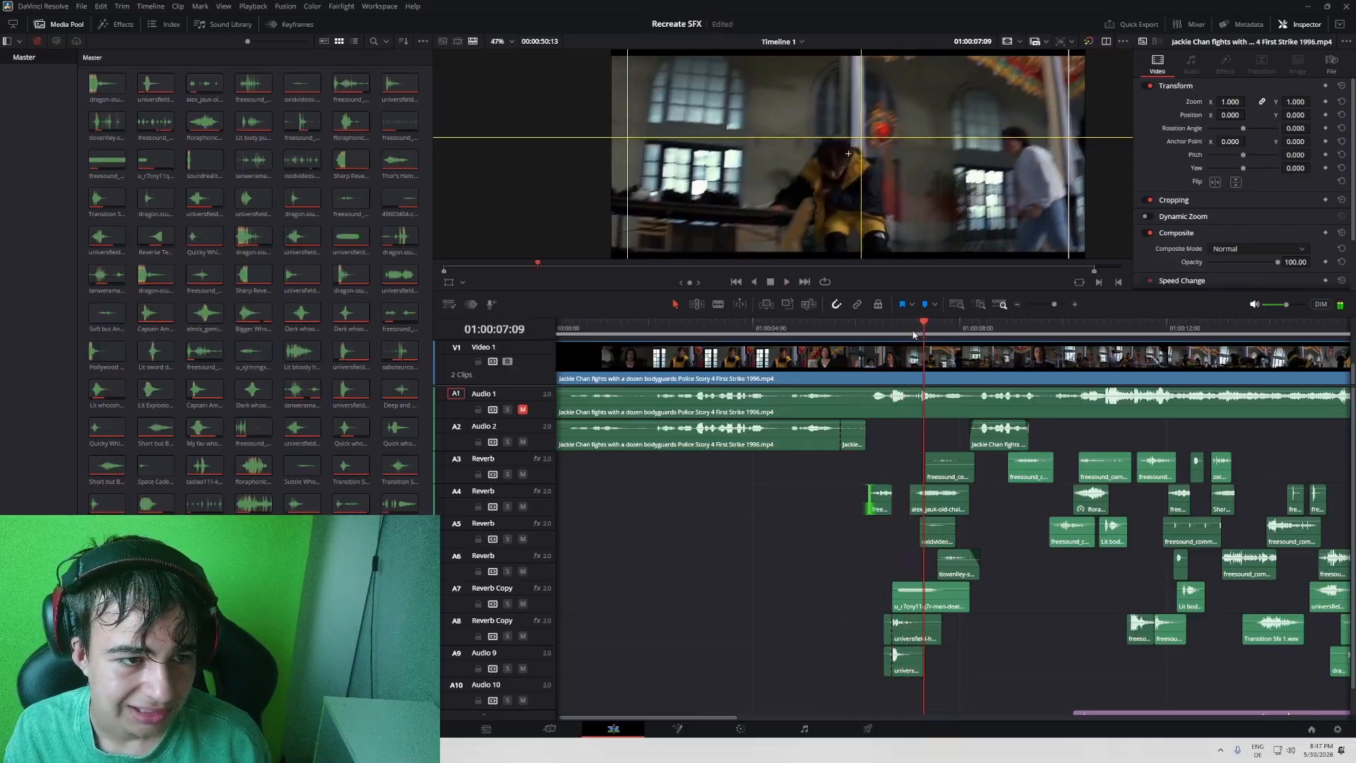
{"action": "key", "text": "ctrl+f"}
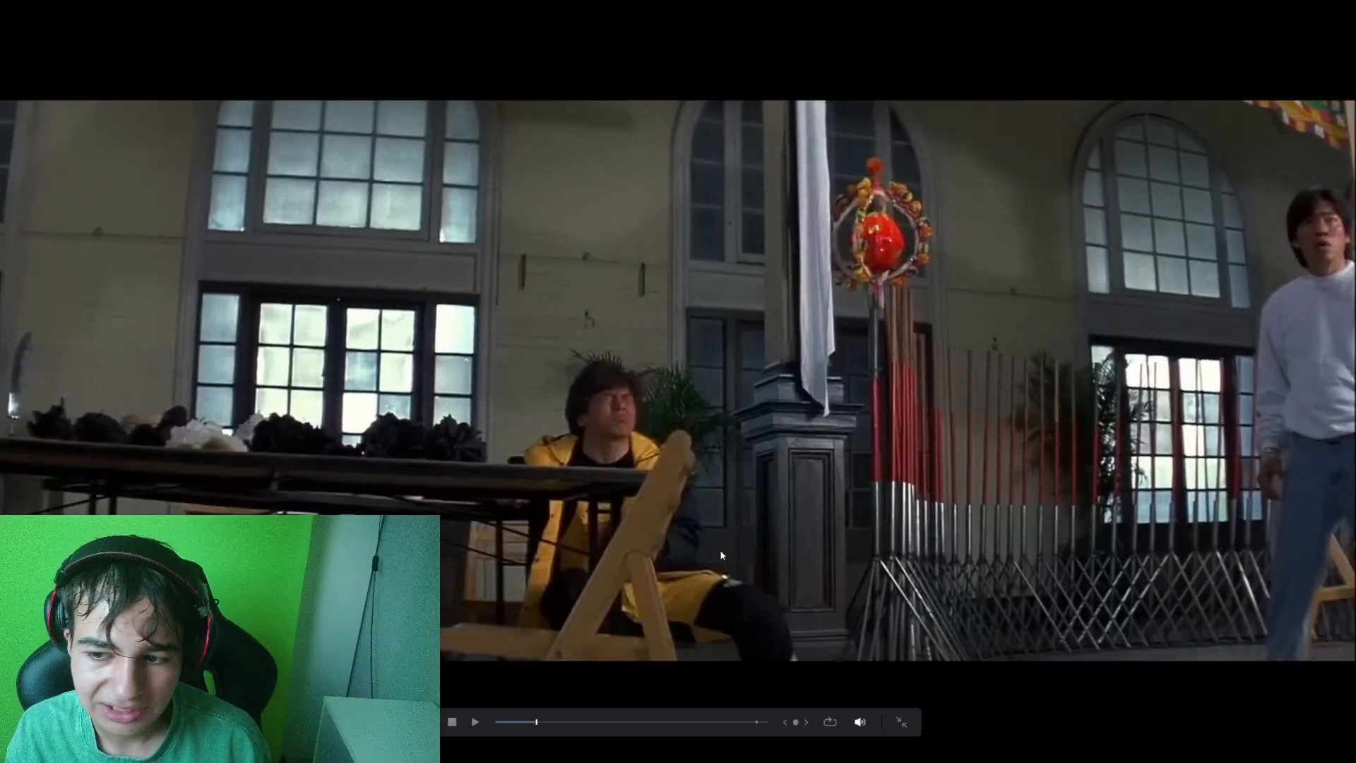
{"action": "key", "text": "ctrl+f"}
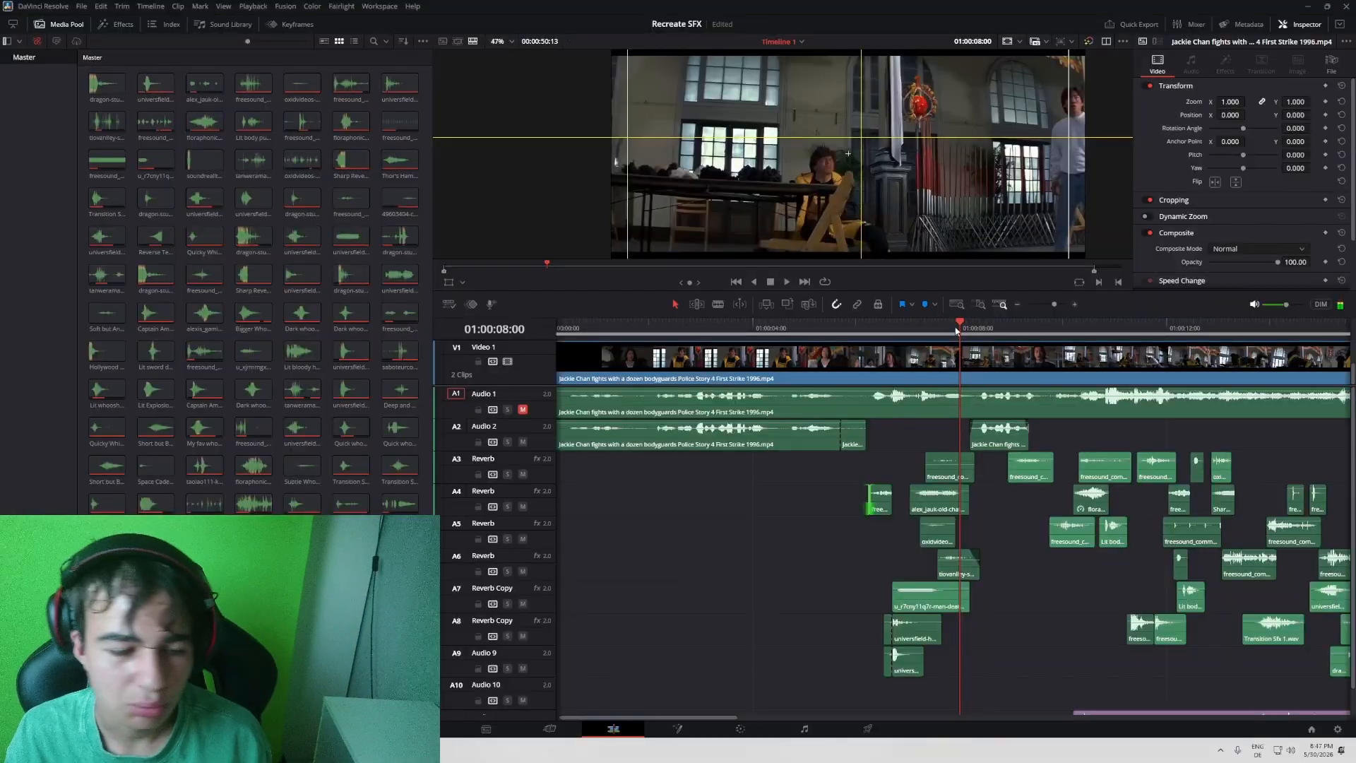
- Examine the fall against the sound-effect clips at 01:00:07:07, 01:00:07:17 and 01:00:07:27
{"action": "left_click_drag", "start_coordinate": [918, 328], "coordinate": [909, 393]}
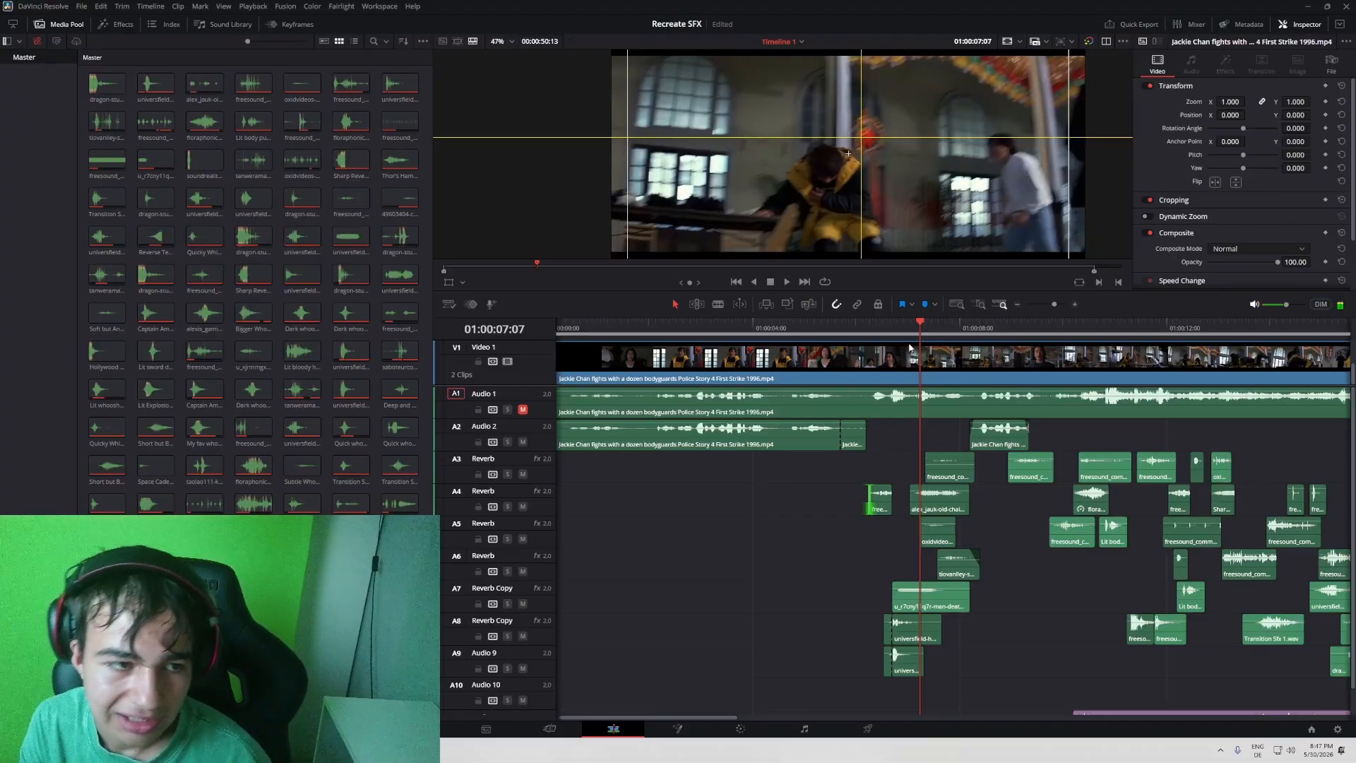
{"action": "left_click_drag", "start_coordinate": [917, 335], "coordinate": [938, 338]}
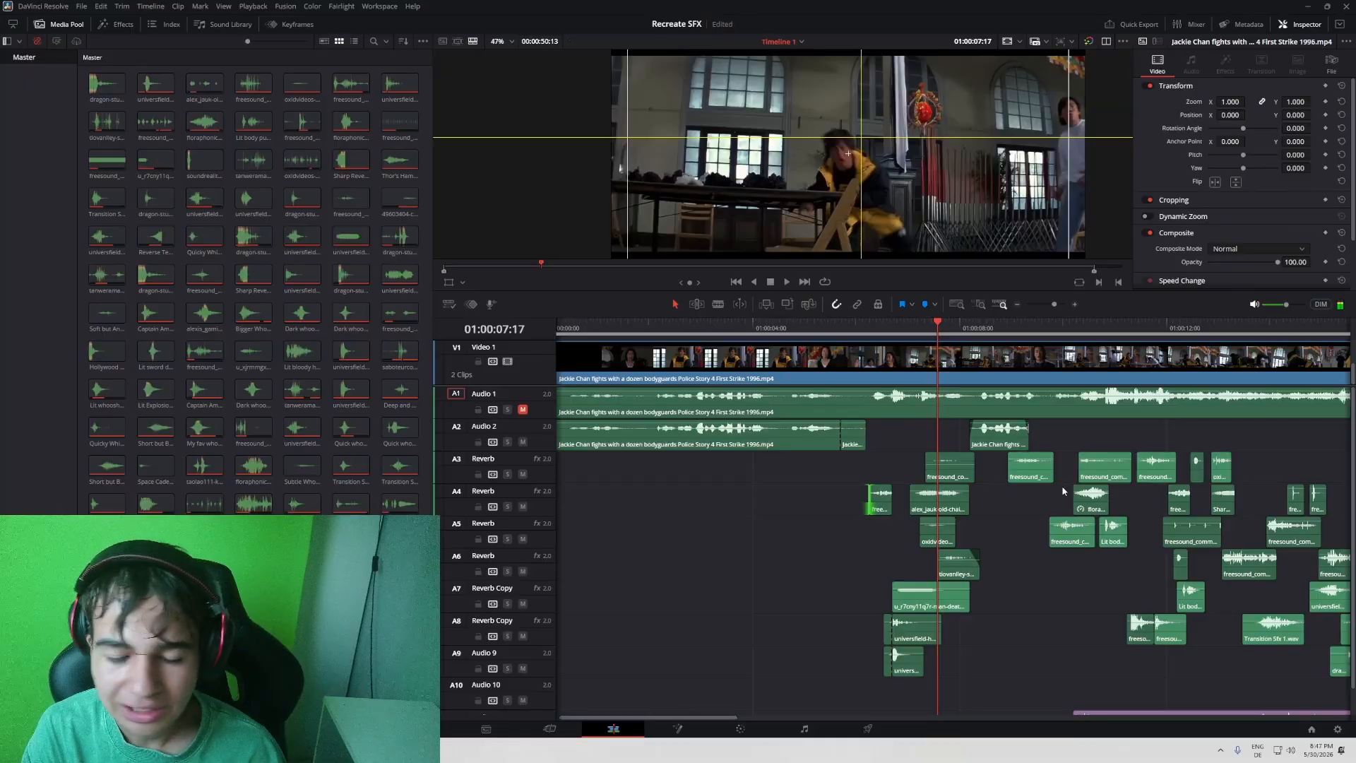
{"action": "left_click_drag", "start_coordinate": [936, 339], "coordinate": [951, 342]}
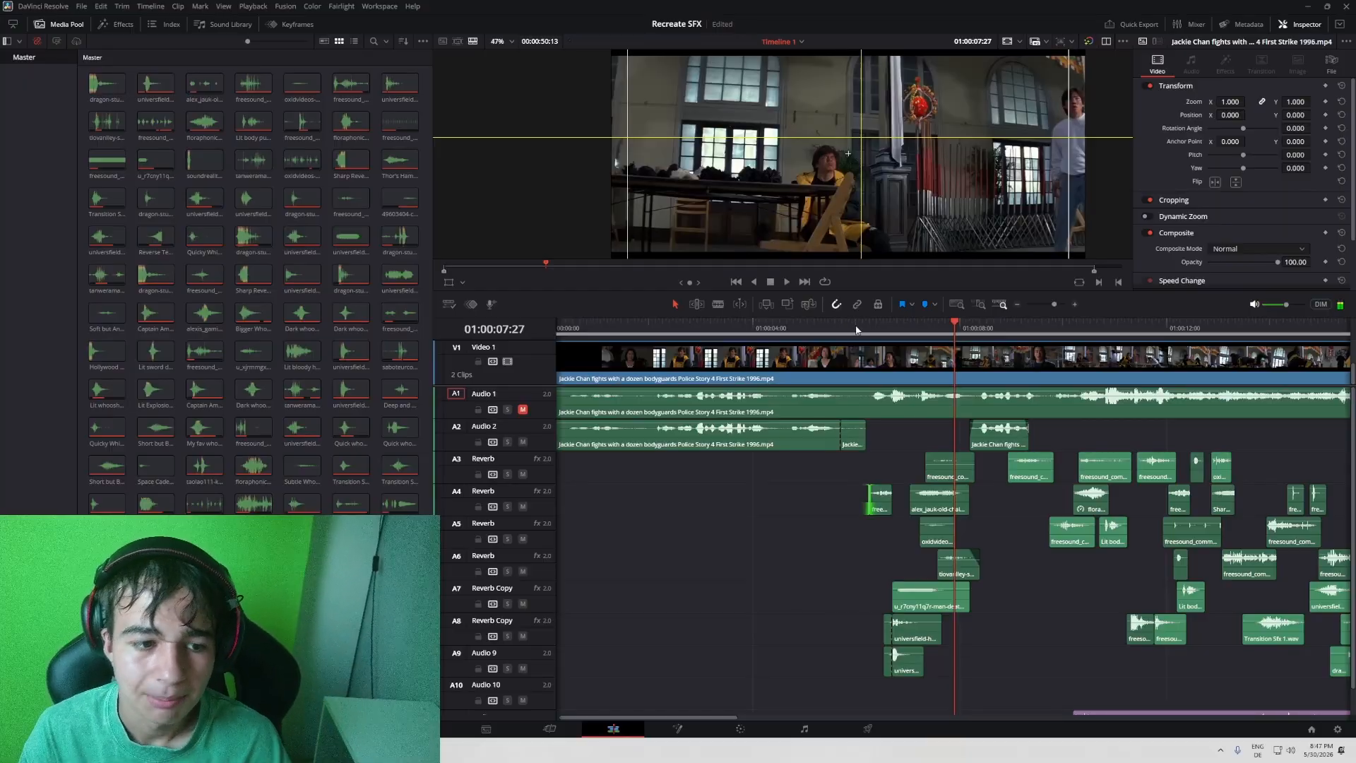
- Play the first kick and fall full screen, and return the playhead to 01:00:07:17 in the timeline
{"action": "left_click_drag", "start_coordinate": [857, 330], "coordinate": [884, 332]}
{"action": "key", "text": "ctrl+f"}
{"action": "key", "text": "space"}
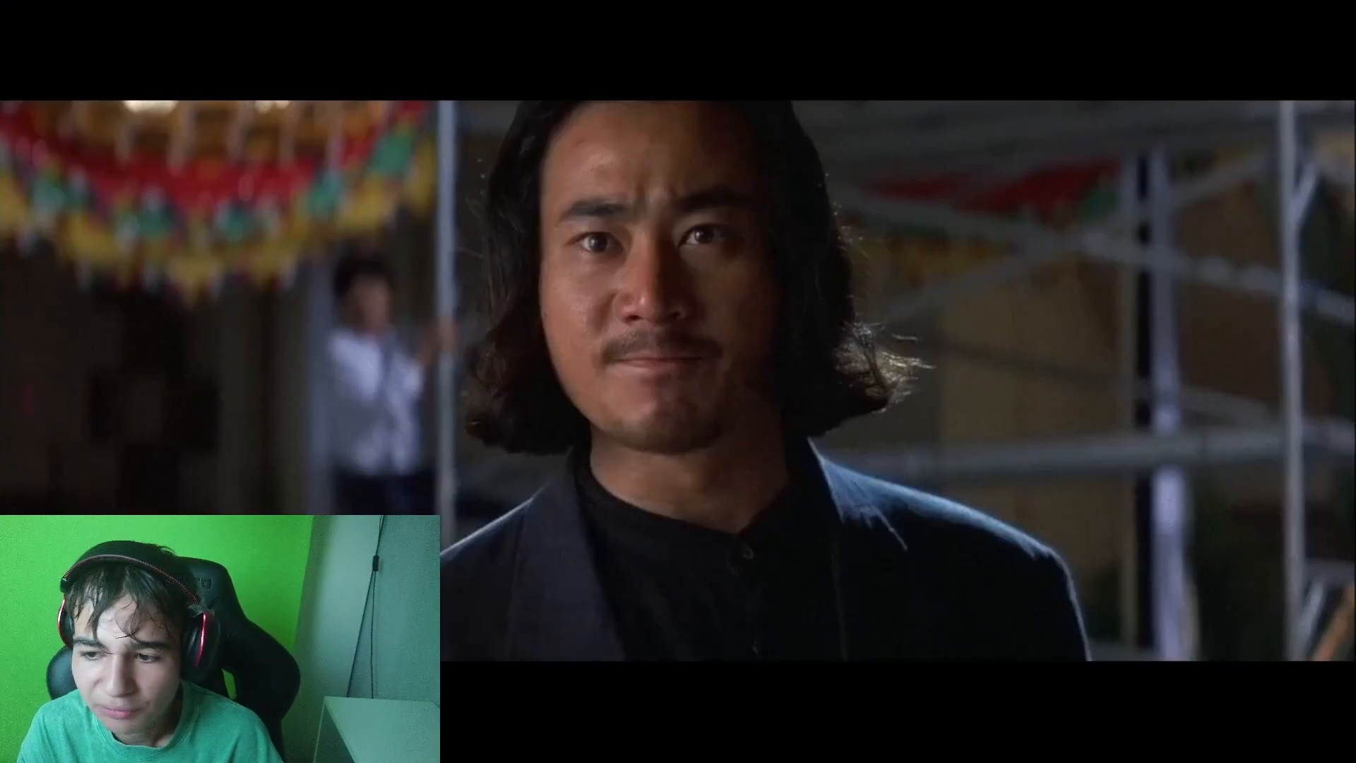
{"action": "key", "text": "Escape"}
{"action": "mouse_move", "coordinate": [942, 325]}
{"action": "left_mouse_down"}
{"action": "mouse_move", "coordinate": [923, 325]}
{"action": "mouse_move", "coordinate": [938, 325]}
{"action": "left_mouse_up"}
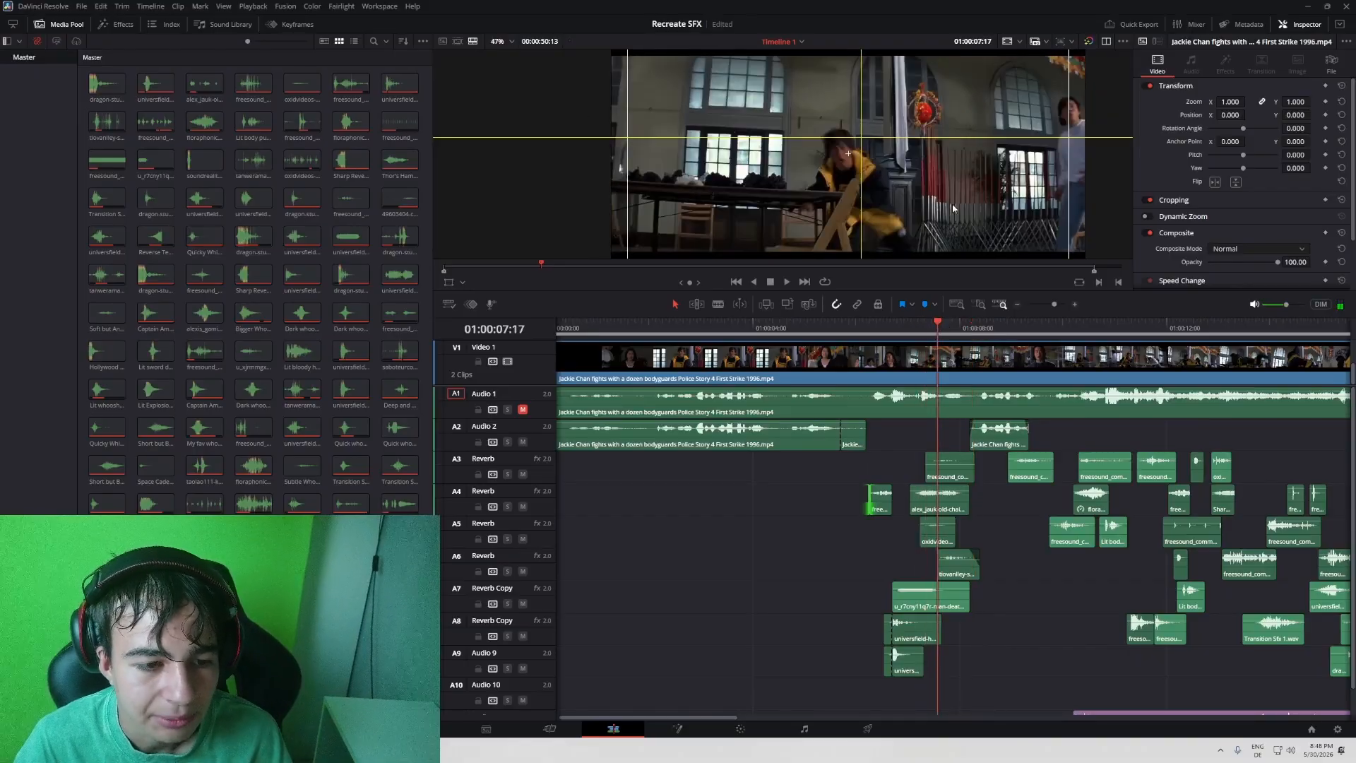
- Play the actor's fall full screen from 01:00:07:17 and view the moment after landing at 01:00:07:29 full screen
{"action": "key", "text": "ctrl+f"}
{"action": "key", "text": "space"}
{"action": "key", "text": "space"}
{"action": "key", "text": "Escape"}
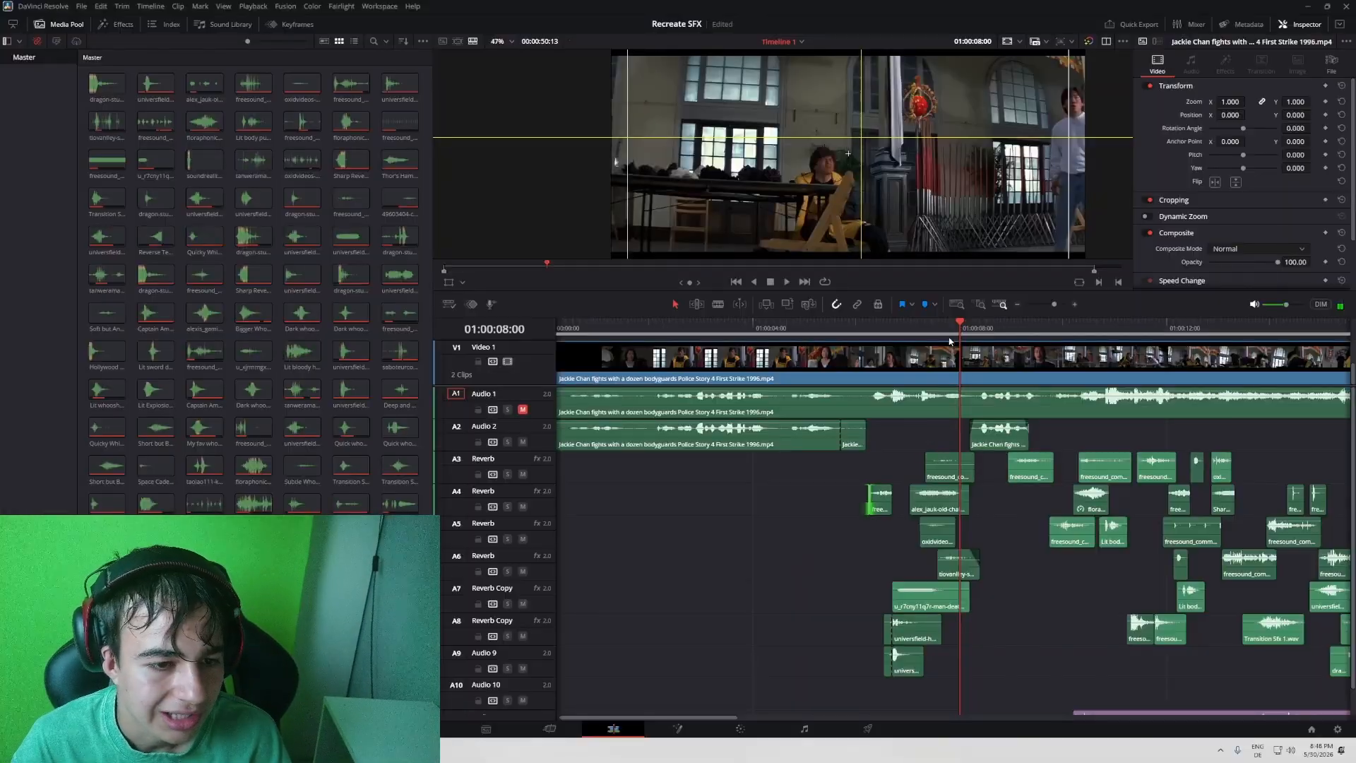
{"action": "left_click_drag", "start_coordinate": [936, 331], "coordinate": [958, 331]}
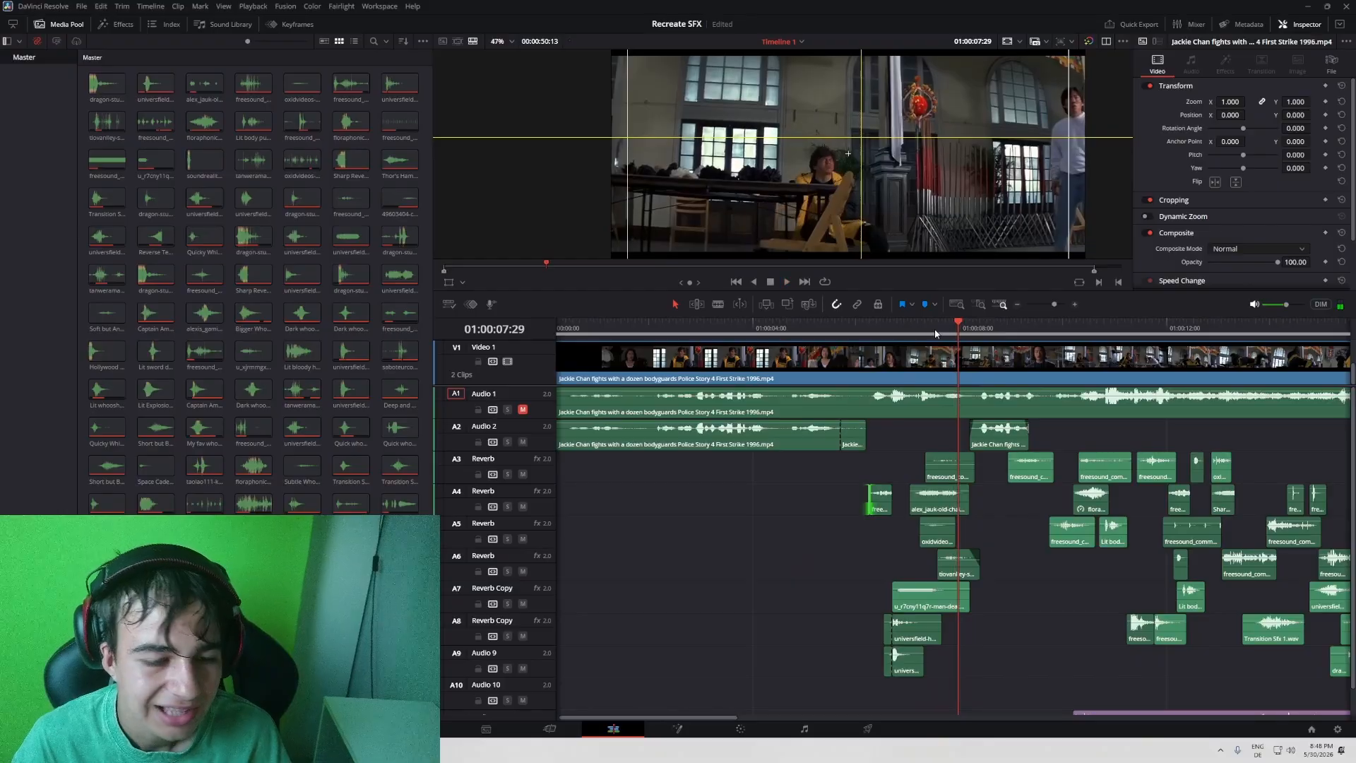
{"action": "key", "text": "ctrl+f"}
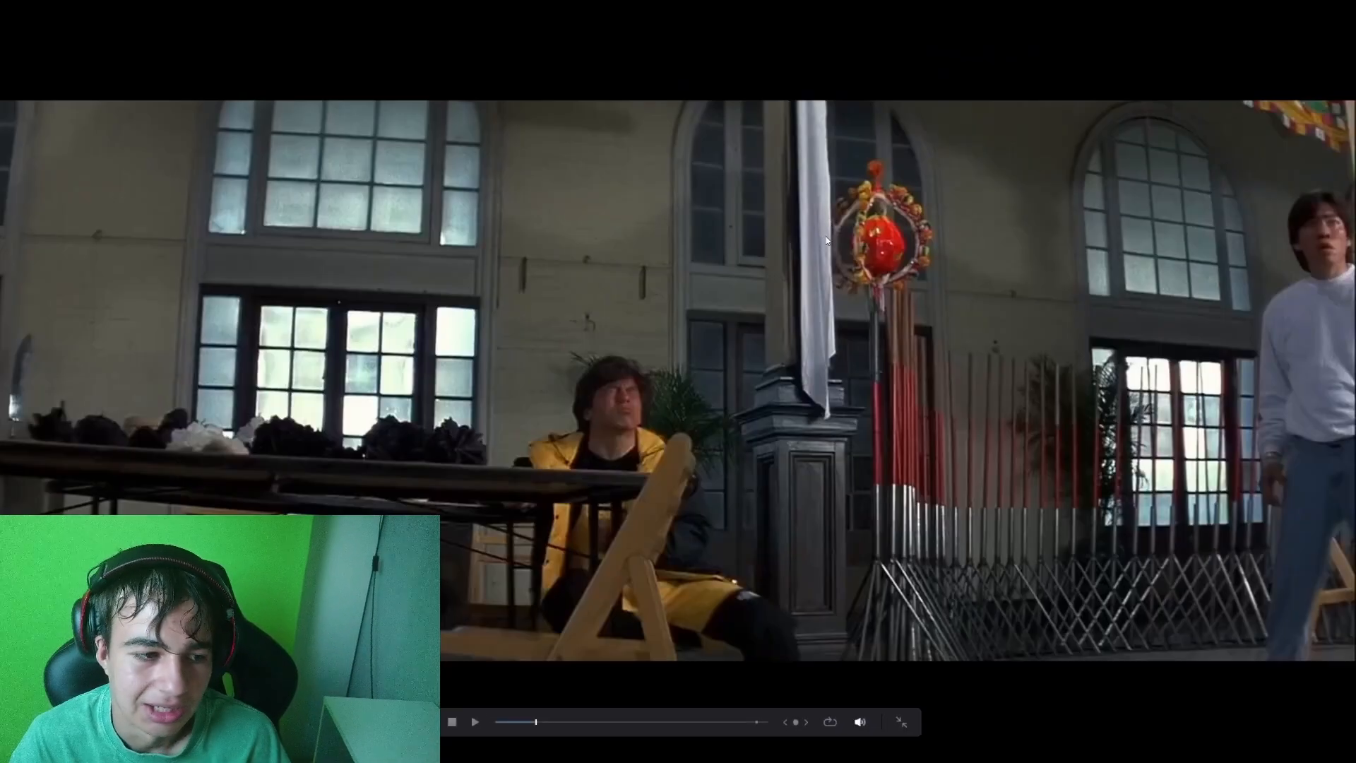
{"action": "key", "text": "Escape"}
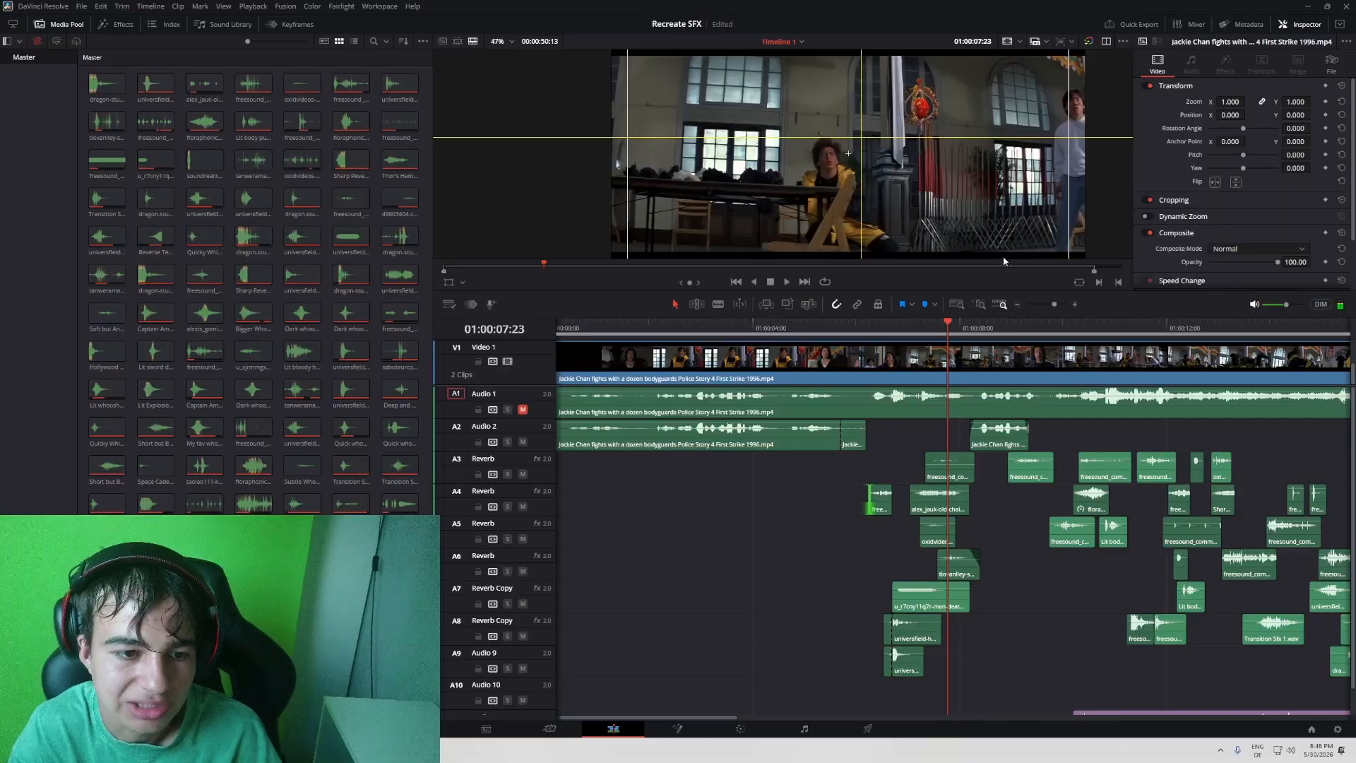
- Replay the fall from about 01:00:07:20 and the following close-up from 01:00:08:23, stopping at 01:00:09:14
{"action": "left_click", "coordinate": [926, 323]}
{"action": "left_click_drag", "start_coordinate": [928, 322], "coordinate": [944, 327]}
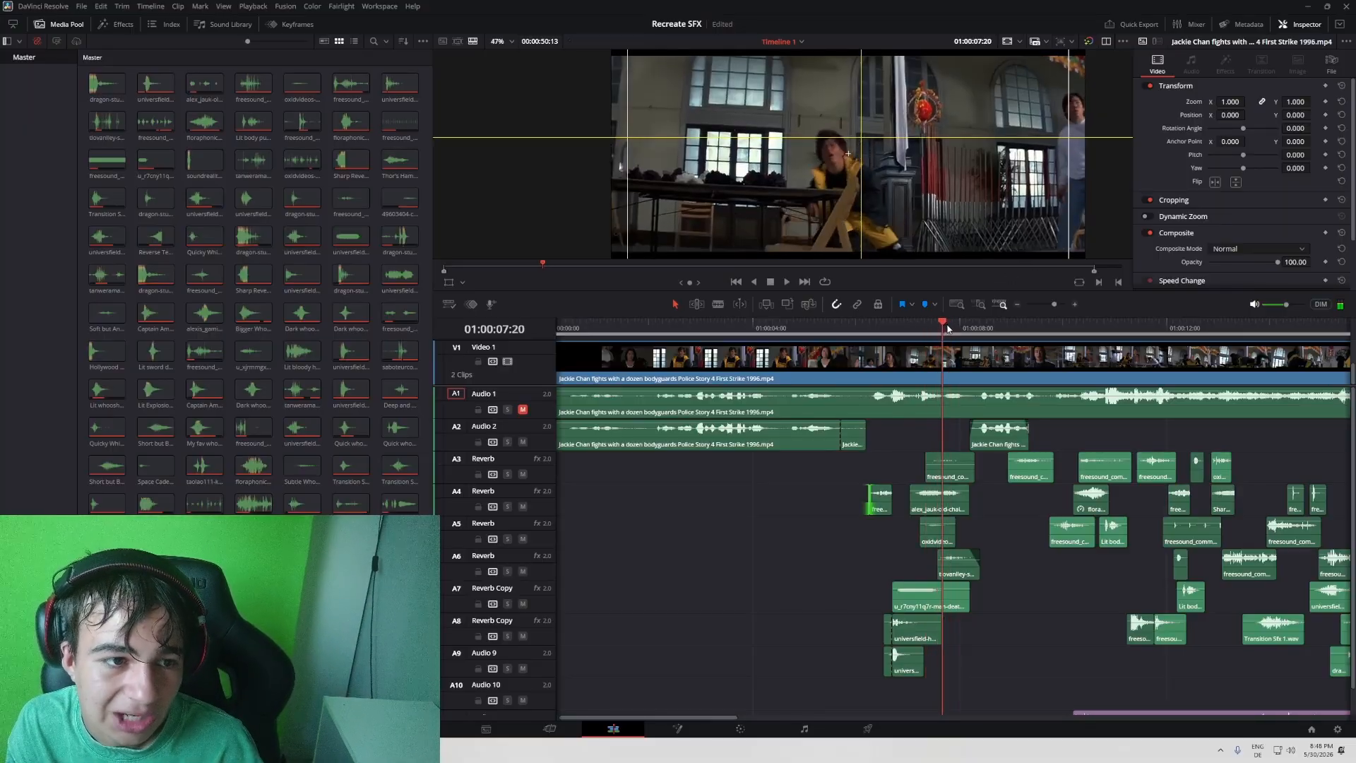
{"action": "key", "text": "space"}
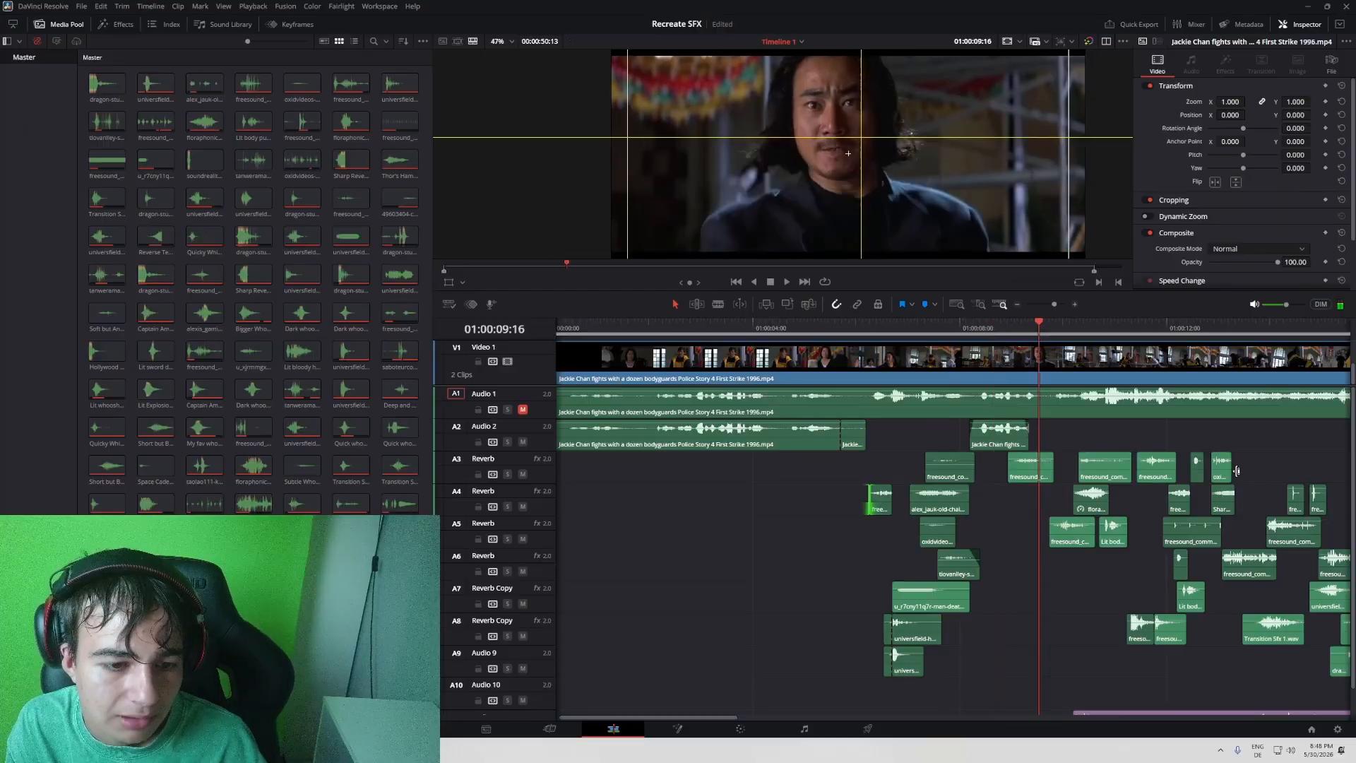
{"action": "left_click", "coordinate": [939, 336]}
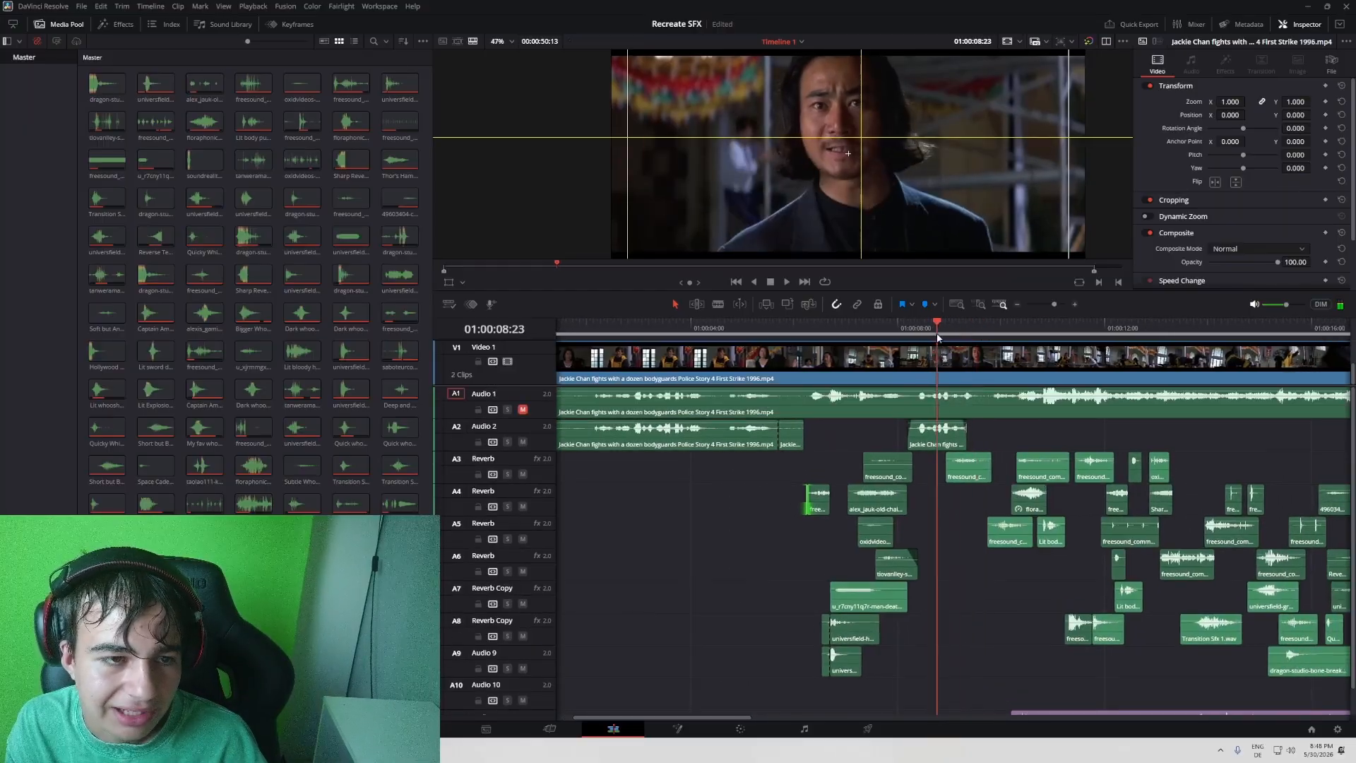
{"action": "key", "text": "space"}
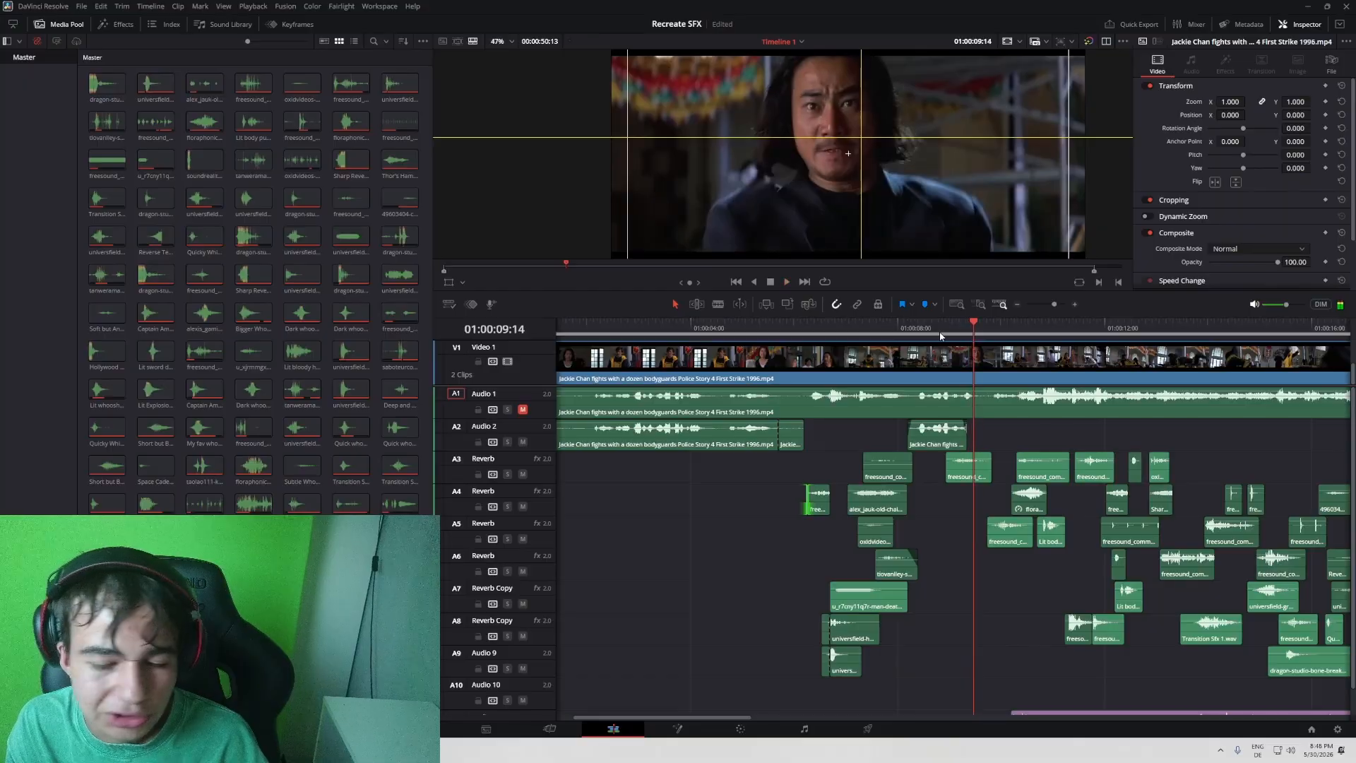
- Scrub to the actor leaning onto the table at 01:00:10:13 and replay that movement from about 01:00:09:25
{"action": "scroll", "coordinate": [940, 336], "scroll_direction": "right", "scroll_amount": 3}
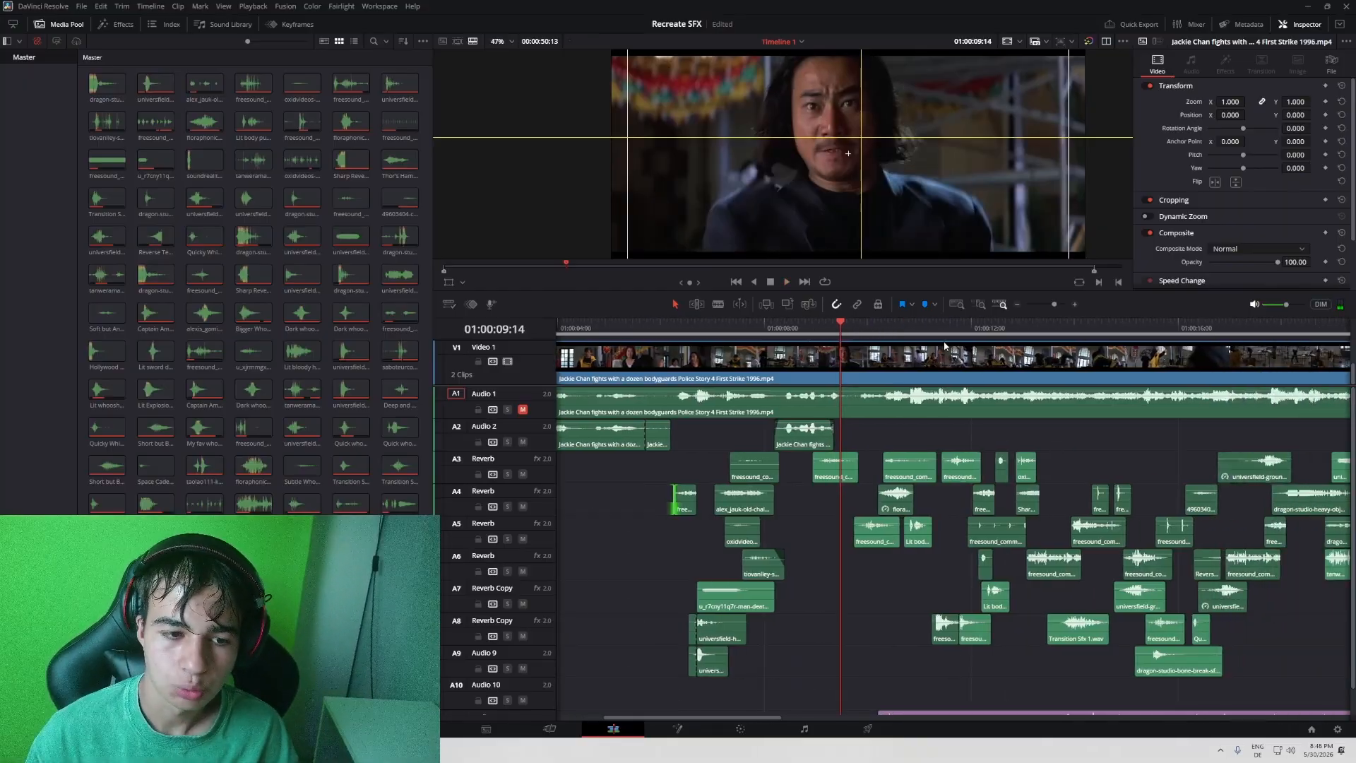
{"action": "left_click_drag", "start_coordinate": [958, 327], "coordinate": [891, 322]}
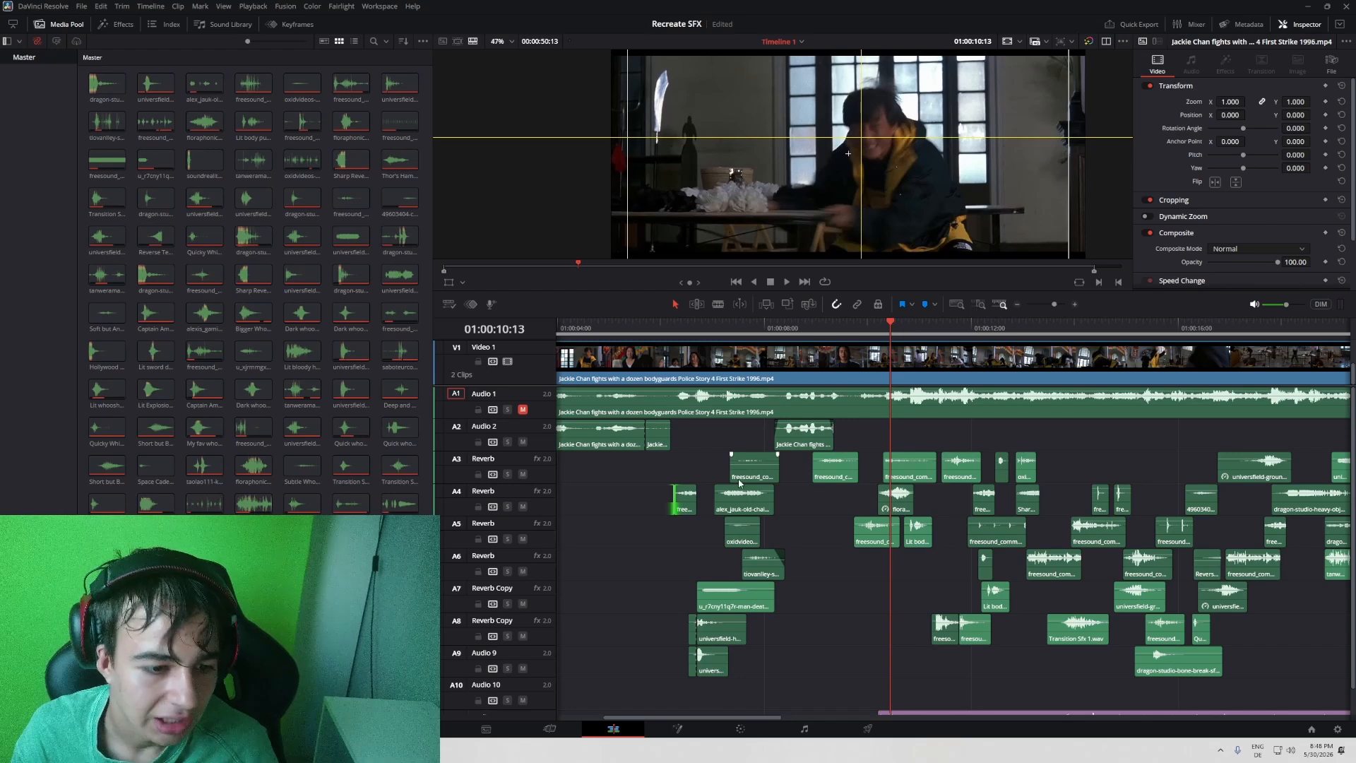
{"action": "left_click", "coordinate": [859, 330]}
{"action": "key", "text": "space"}
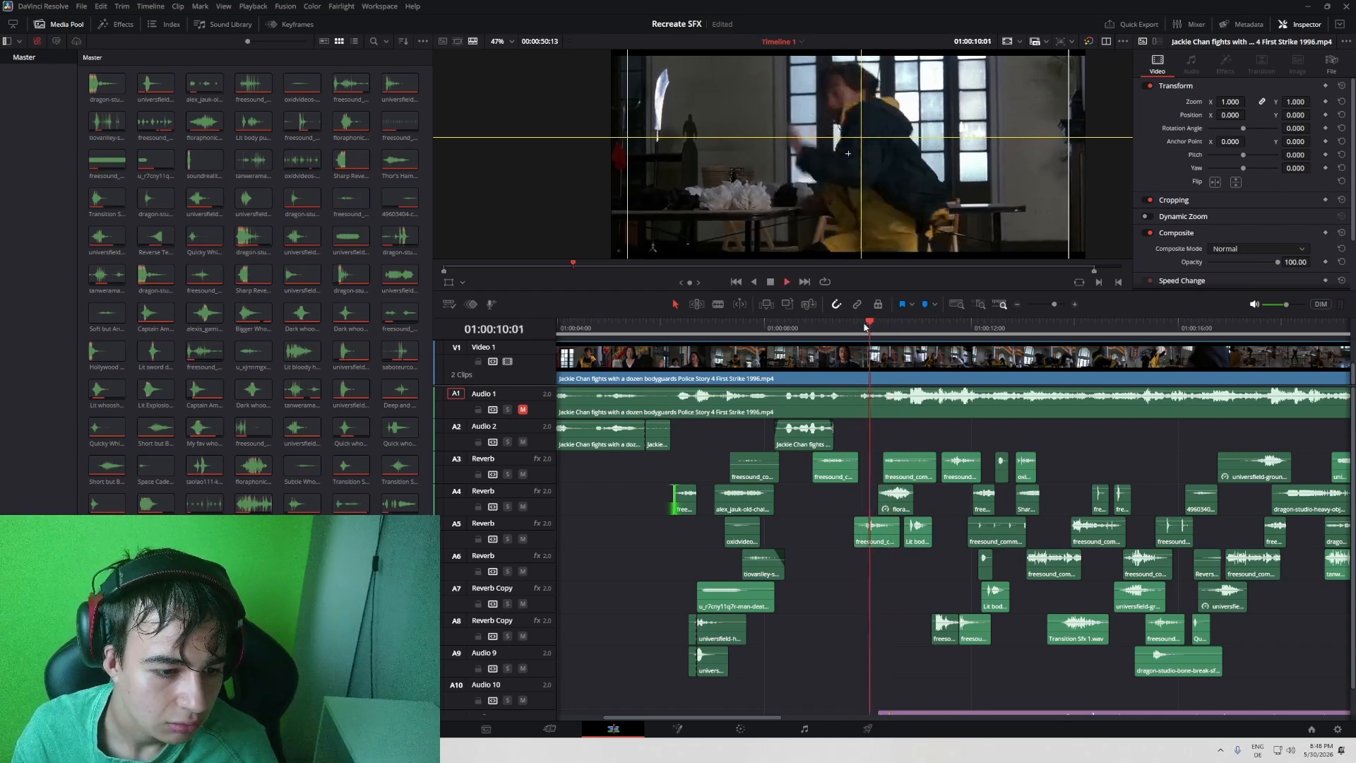
{"action": "key", "text": "space"}
- Solo track A5 to audition its effect around 01:00:09:25, and clear the solo to play on until 01:00:13:23
{"action": "left_click", "coordinate": [508, 541]}
{"action": "key", "text": "space"}
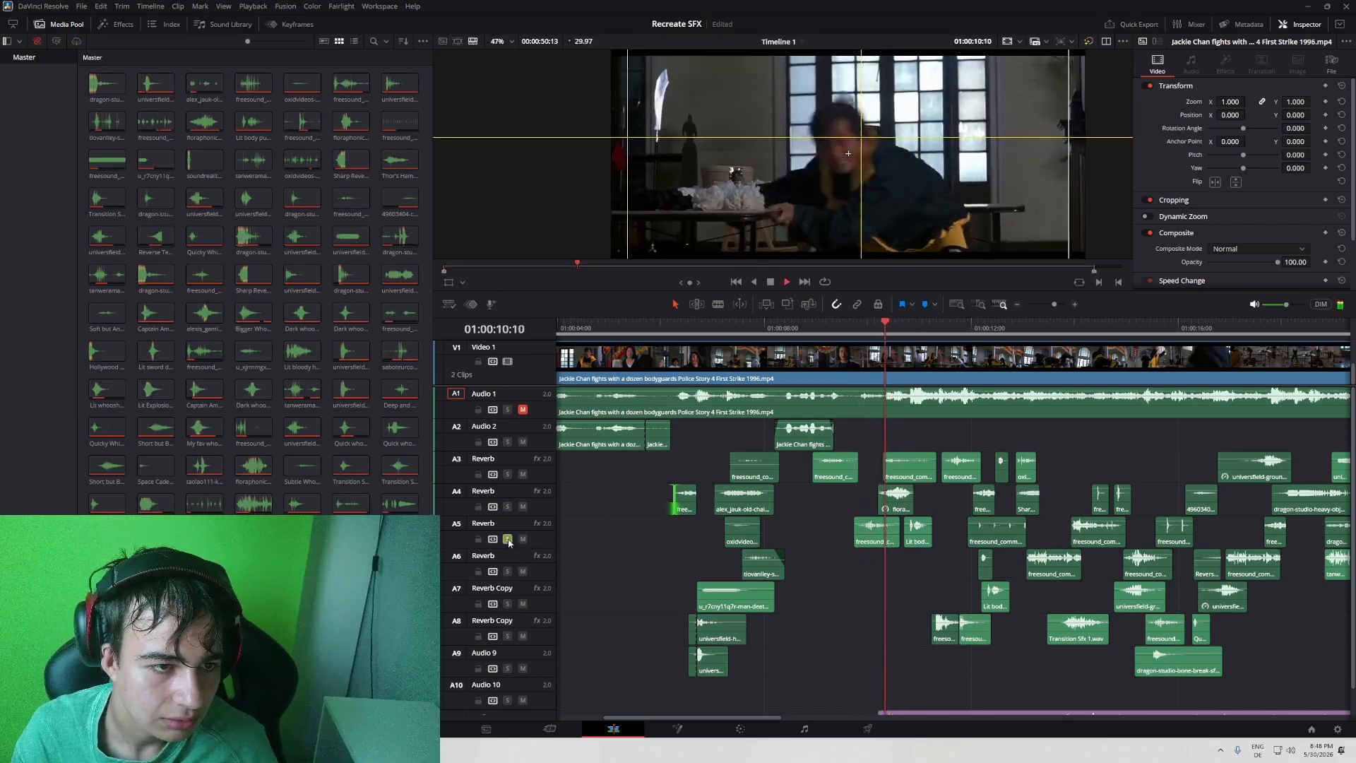
{"action": "key", "text": "space"}
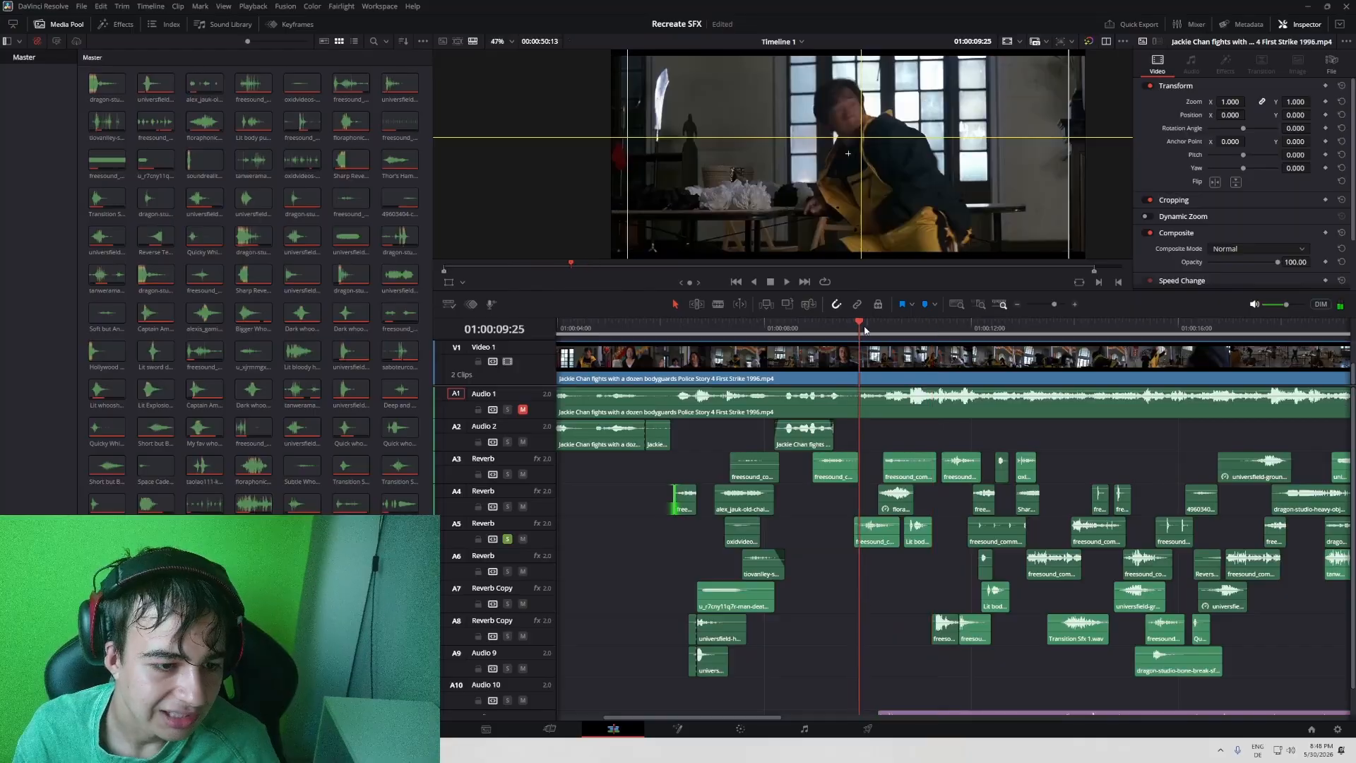
{"action": "left_click", "coordinate": [508, 539]}
{"action": "key", "text": "space"}
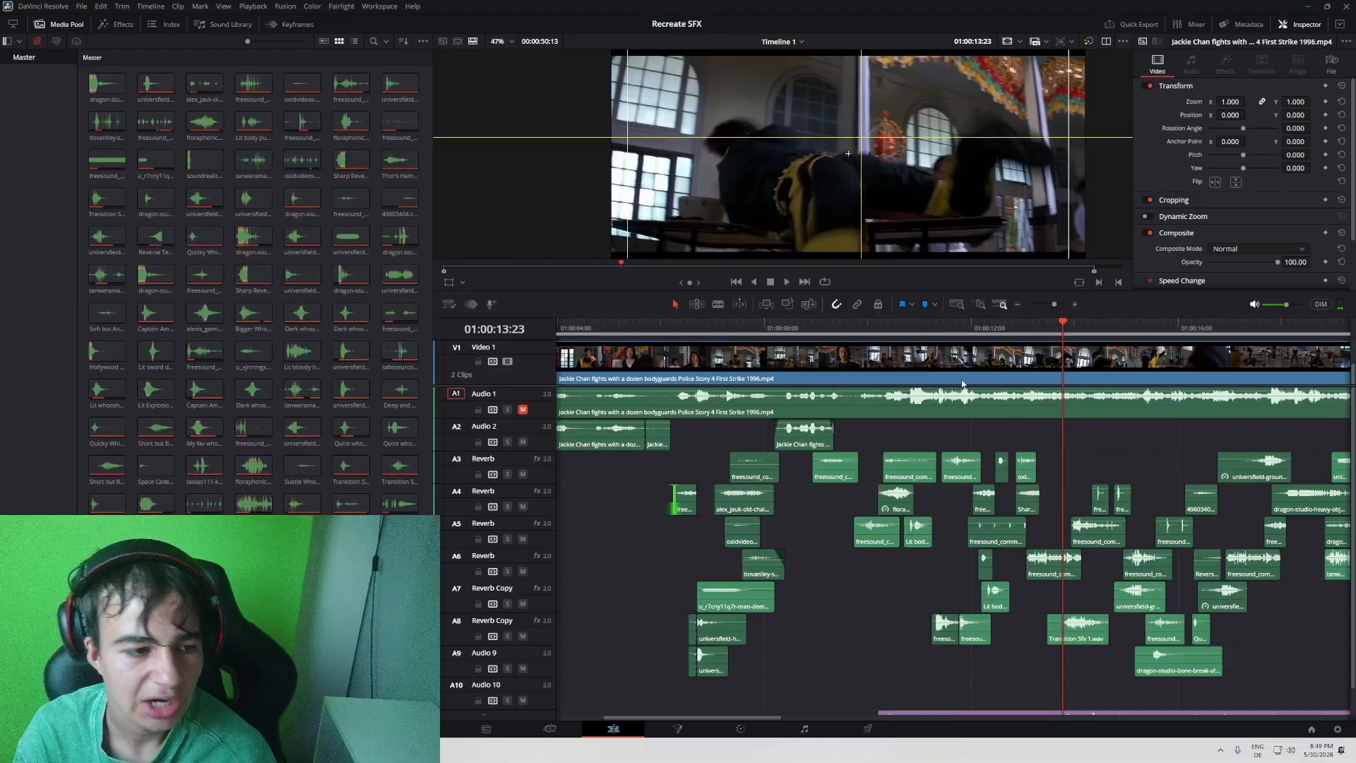
- Play the fight from shortly after 01:00:16:00, stopping at 01:00:17:20
{"action": "scroll", "coordinate": [1004, 403], "scroll_direction": "right", "scroll_amount": 5}
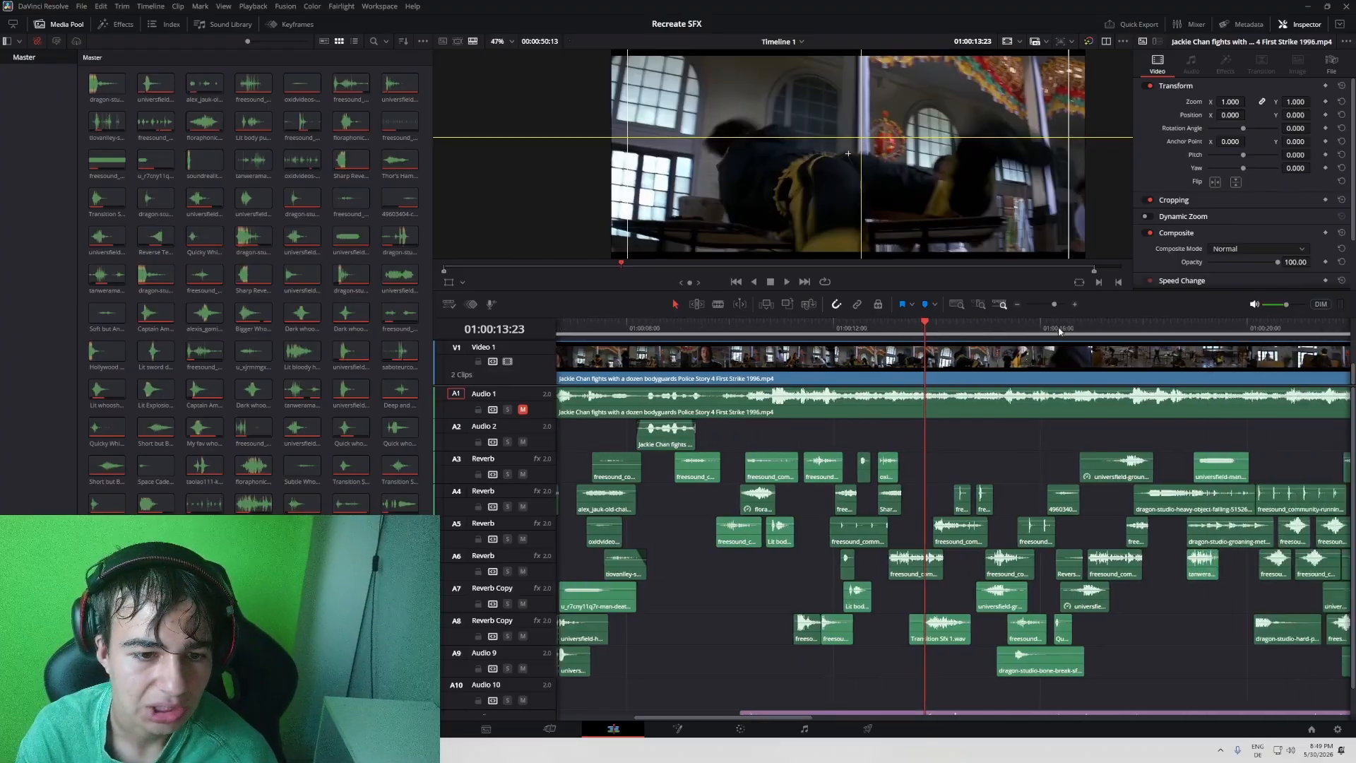
{"action": "left_click", "coordinate": [1075, 320]}
{"action": "mouse_move", "coordinate": [1076, 319]}
{"action": "left_mouse_down"}
{"action": "mouse_move", "coordinate": [1060, 325]}
{"action": "mouse_move", "coordinate": [1073, 327]}
{"action": "left_mouse_up"}
{"action": "key", "text": "space"}
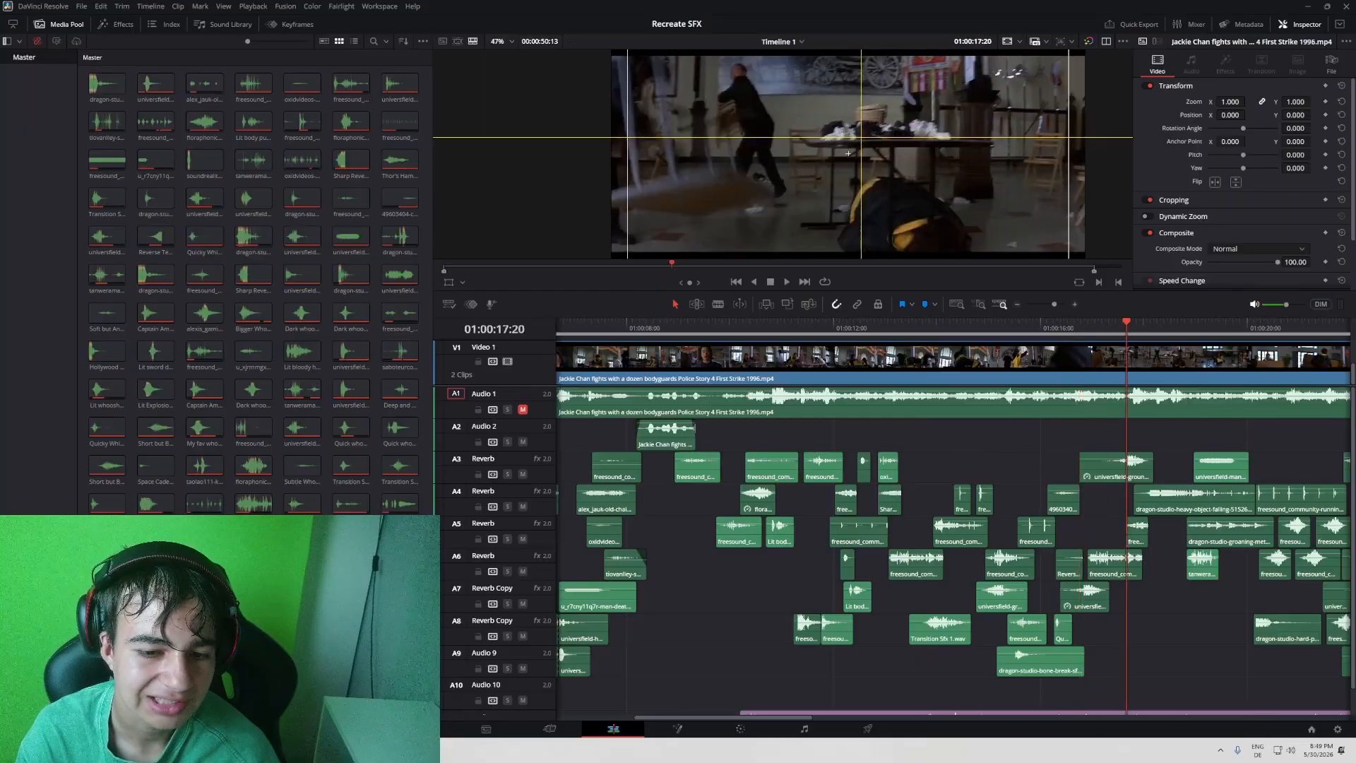
- Select the freesound_community-running-6358.mp3 clip on A4 and replay the tabletop block from about 01:00:20:01
{"action": "scroll", "coordinate": [1349, 482], "scroll_direction": "right", "scroll_amount": 8}
{"action": "left_click", "coordinate": [1034, 327]}
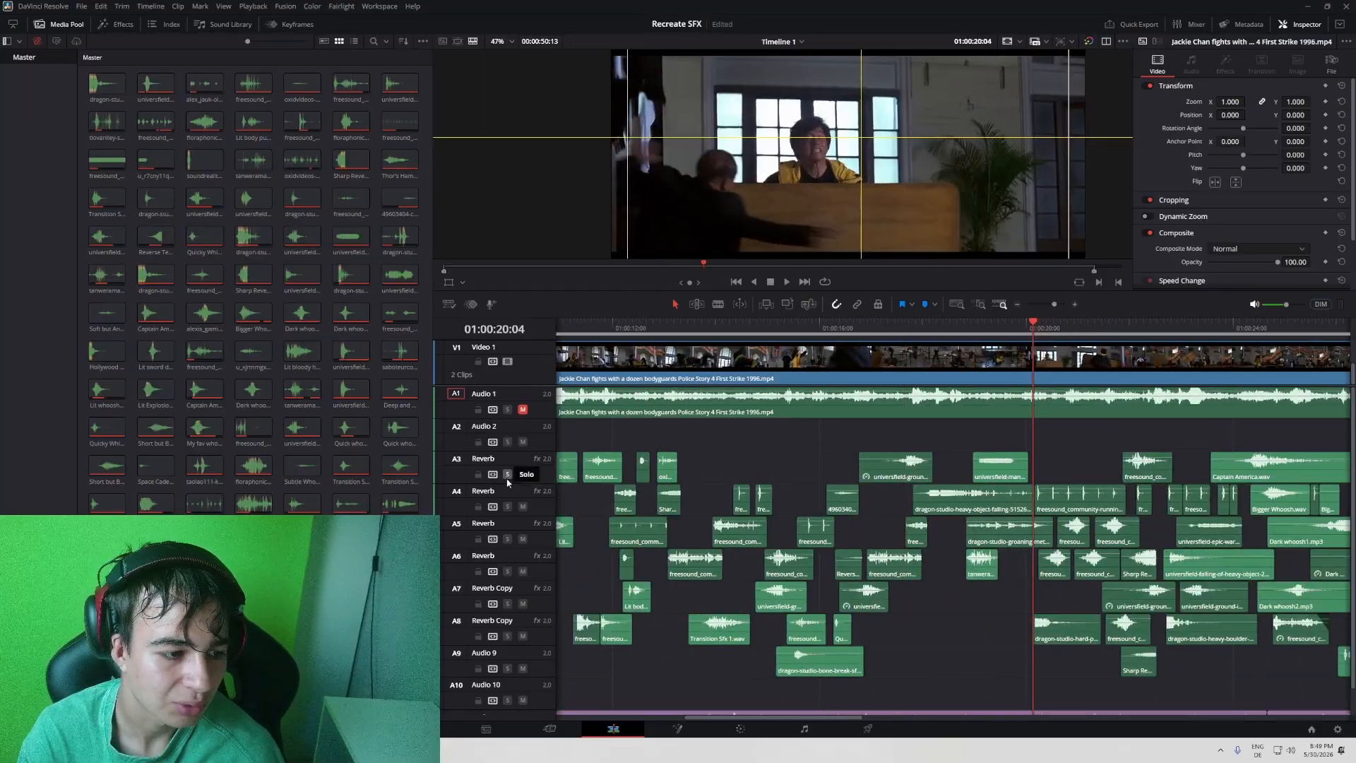
{"action": "left_click", "coordinate": [1061, 498]}
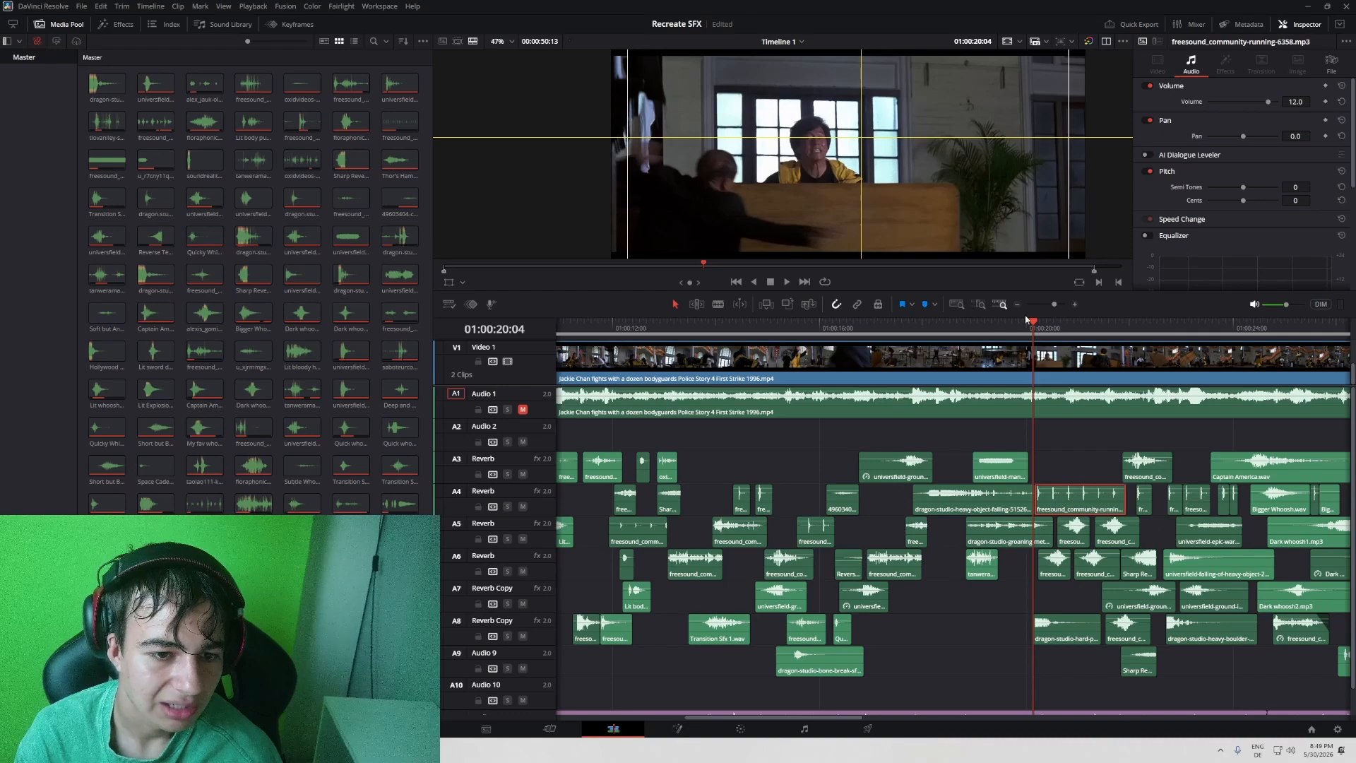
{"action": "key", "text": "space"}
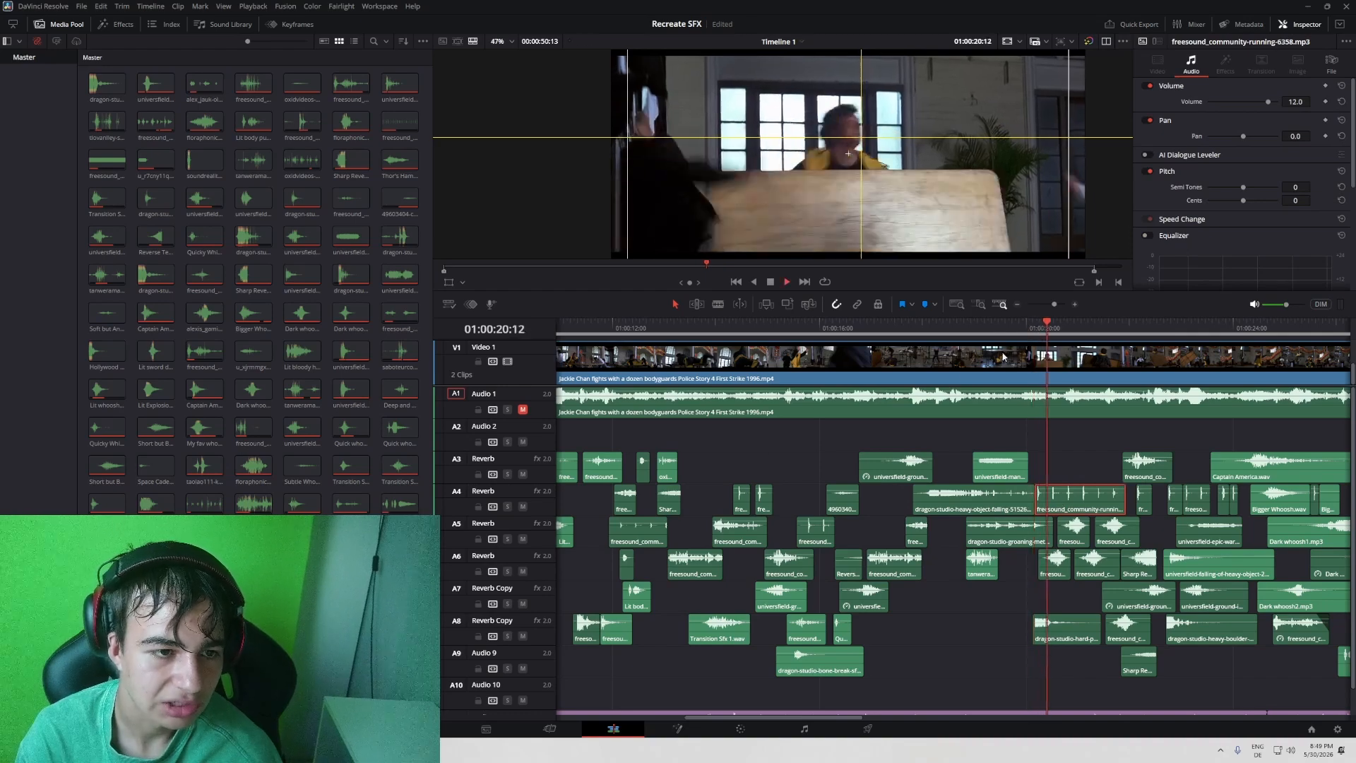
{"action": "left_click", "coordinate": [1025, 335]}
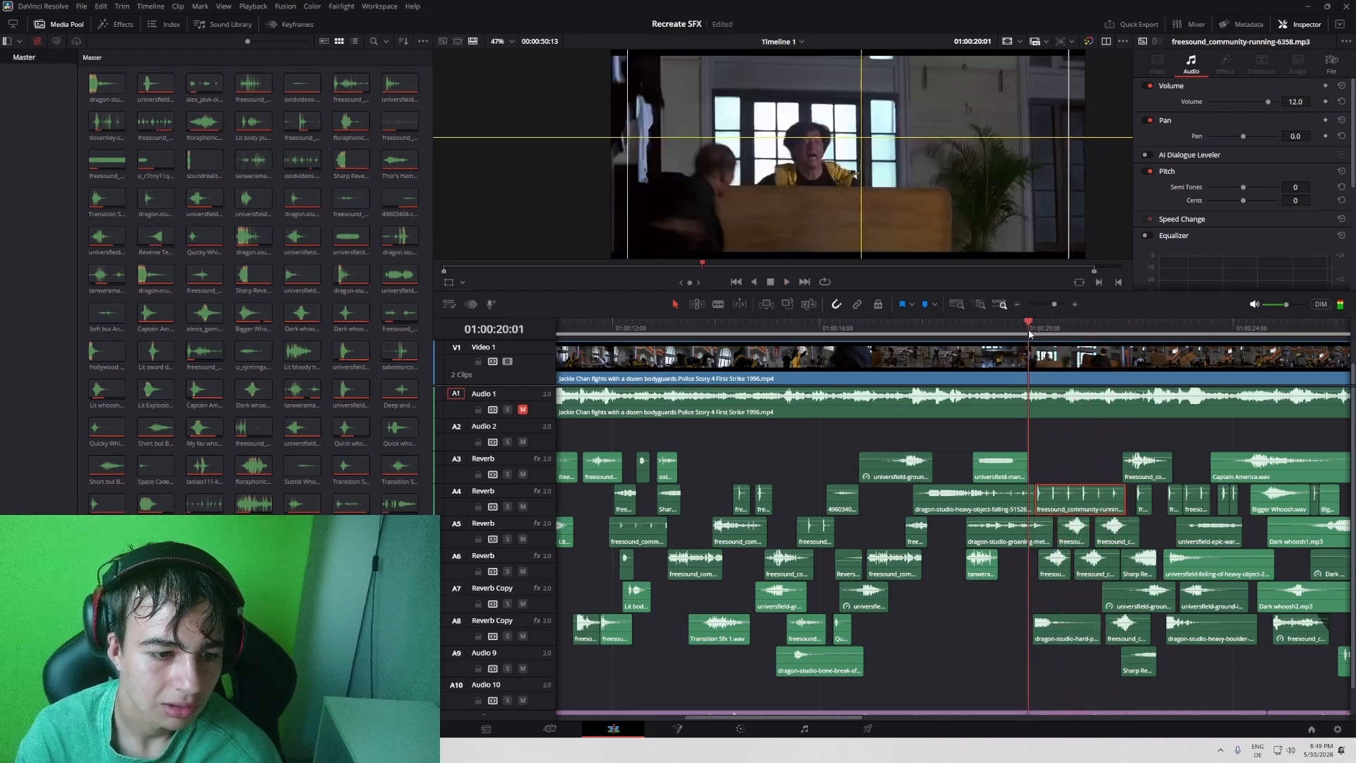
{"action": "key", "text": "space"}
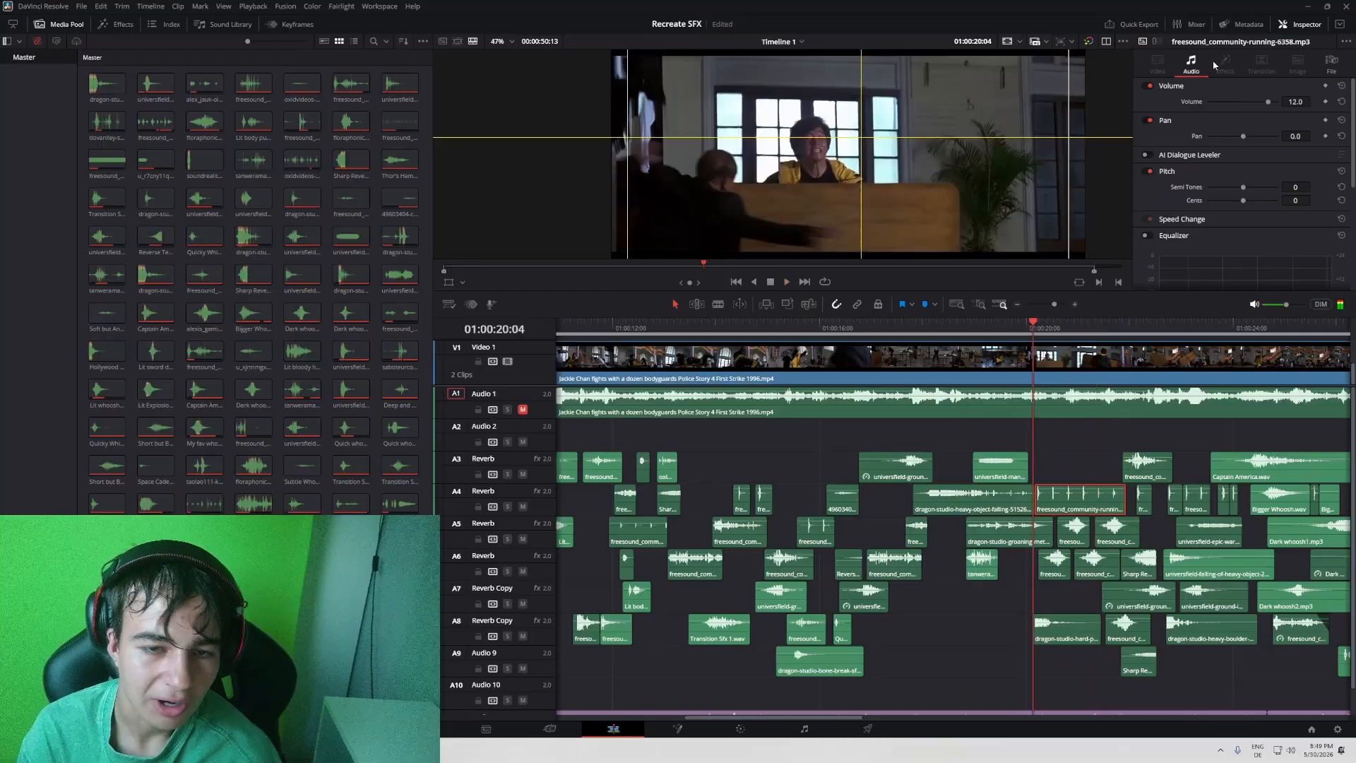
- Silence the running clip on A4 with a volume of -100 and play the tabletop block full screen without footsteps
{"action": "key", "text": "p"}
{"action": "key", "text": "space"}
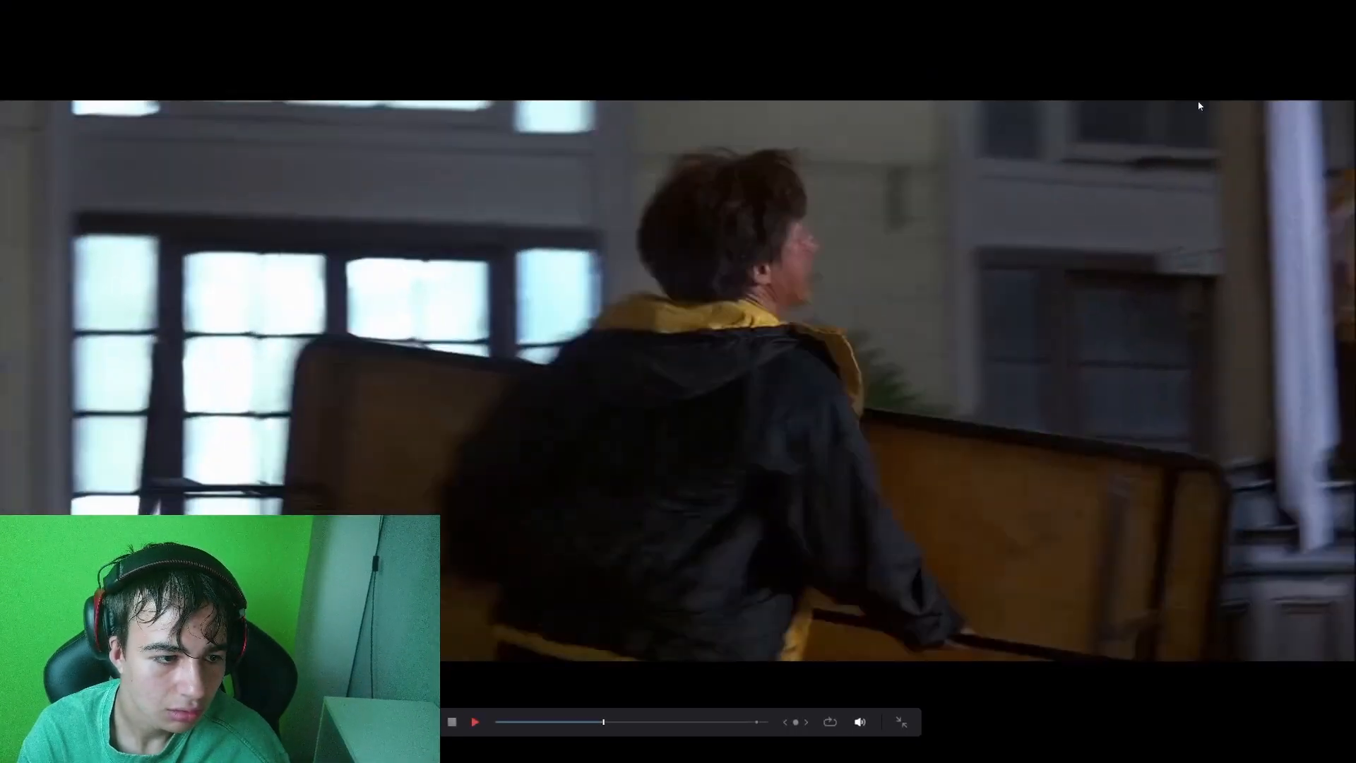
{"action": "key", "text": "space"}
{"action": "key", "text": "p"}
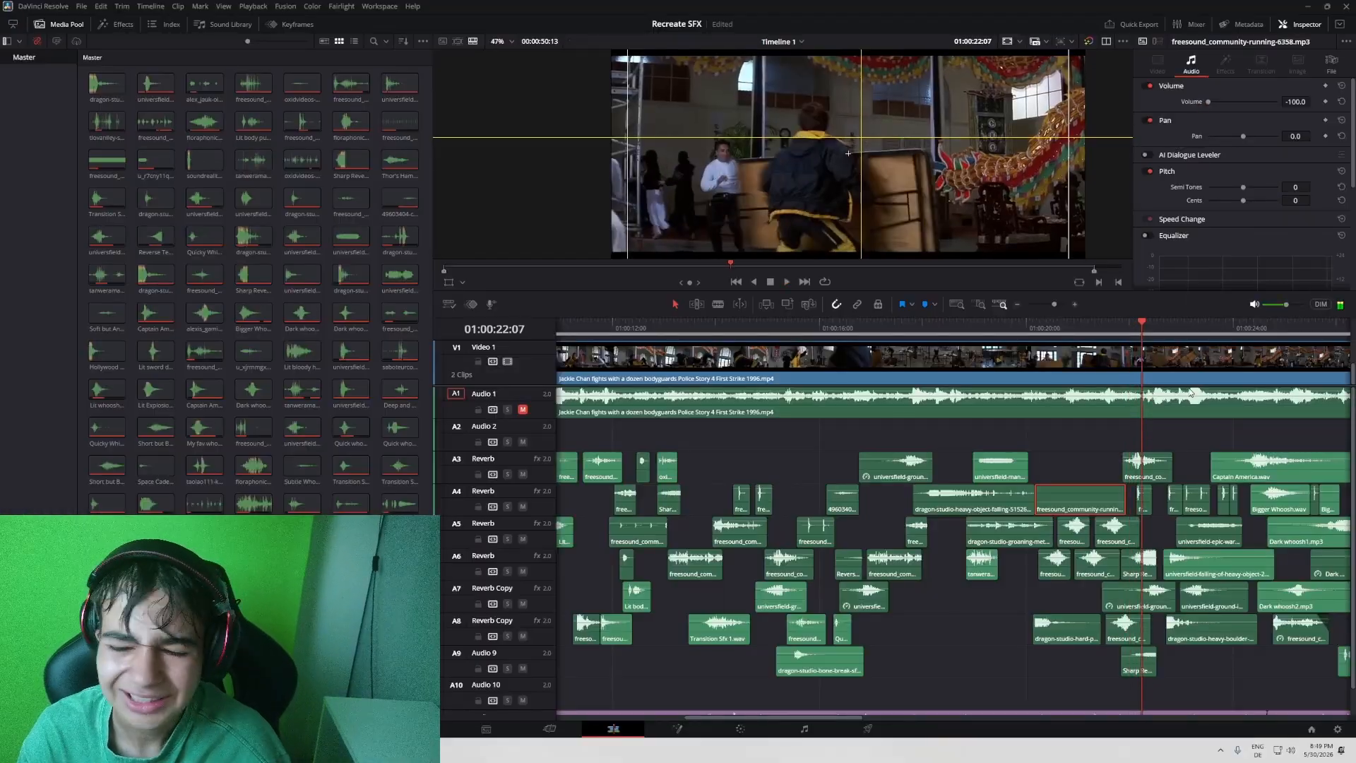
{"action": "key", "text": "ctrl+s"}
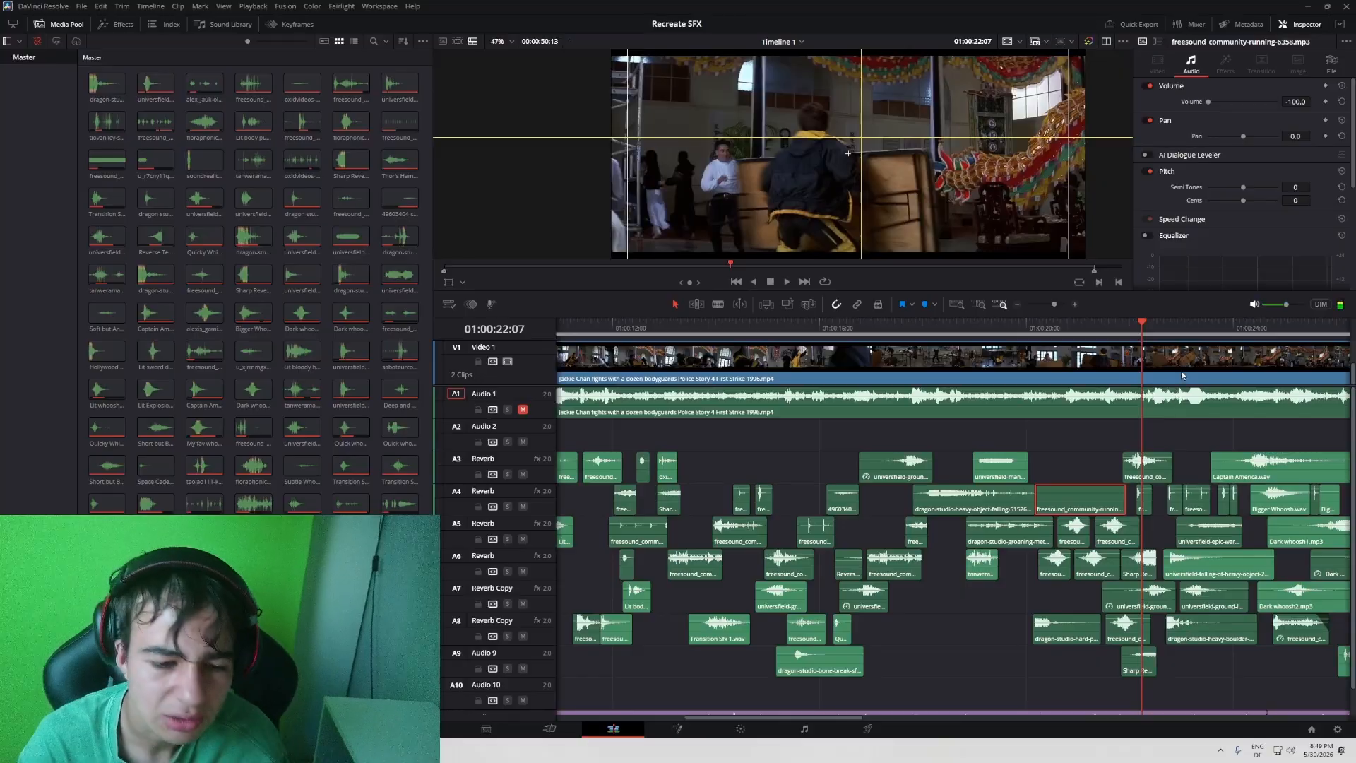
- Undo the running clip's volume change and replay the sequence full screen with footsteps, stopping at 01:00:23:03
{"action": "key", "text": "ctrl+z"}
{"action": "key", "text": "p"}
{"action": "key", "text": "space"}
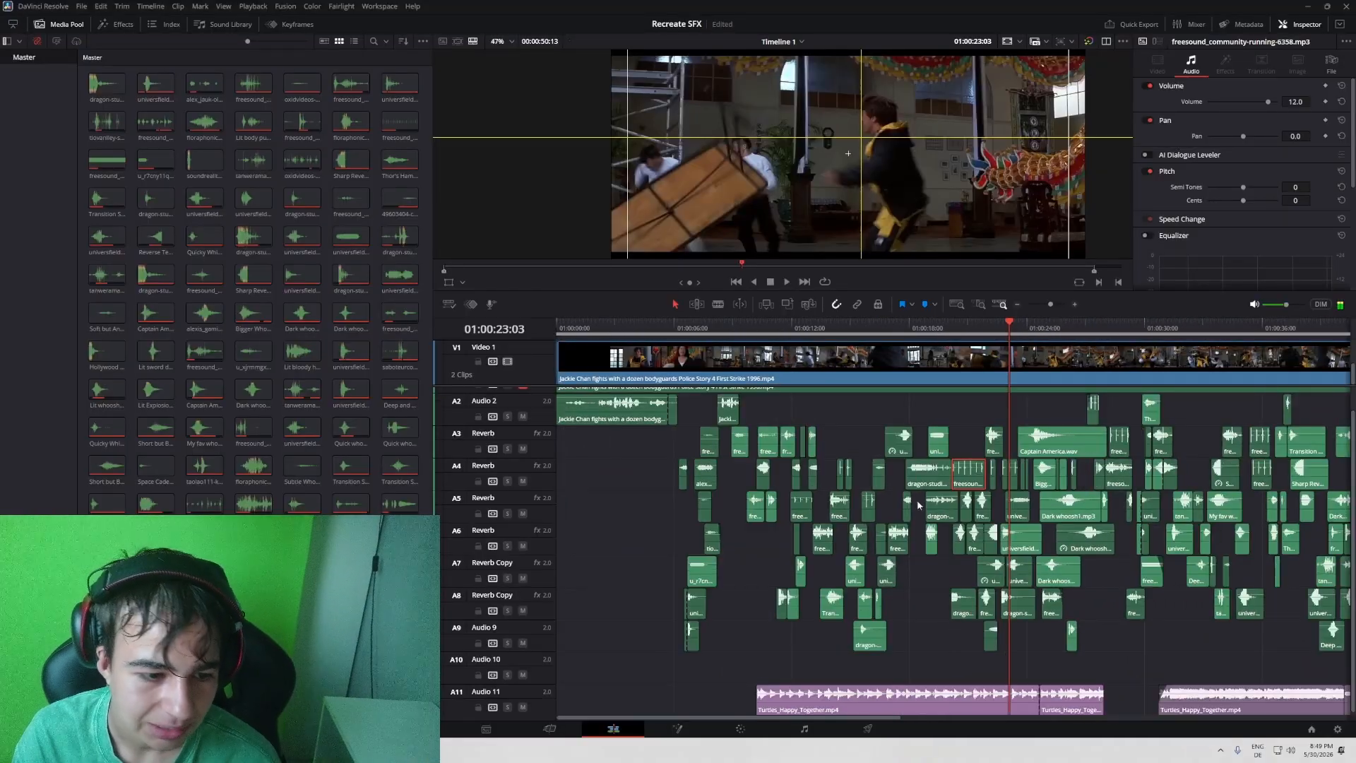
- Place the playhead at 01:00:20:07 on the tabletop block and inspect the audio settings of the second whoosh-blow clip on A6
{"action": "scroll", "coordinate": [918, 506], "scroll_direction": "down", "scroll_amount": 1}
{"action": "left_click", "coordinate": [781, 345]}
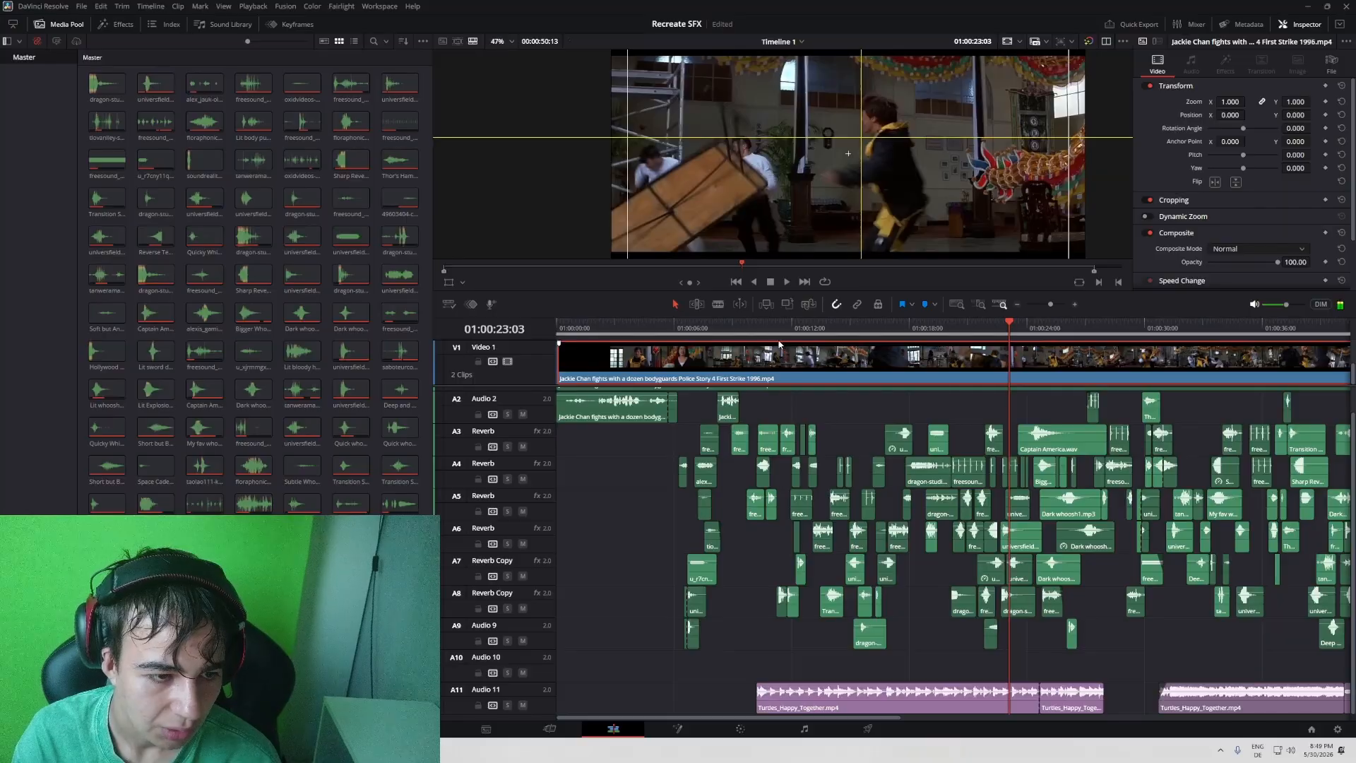
{"action": "left_click_drag", "start_coordinate": [799, 329], "coordinate": [961, 347]}
{"action": "left_click_drag", "start_coordinate": [1051, 304], "coordinate": [1058, 305]}
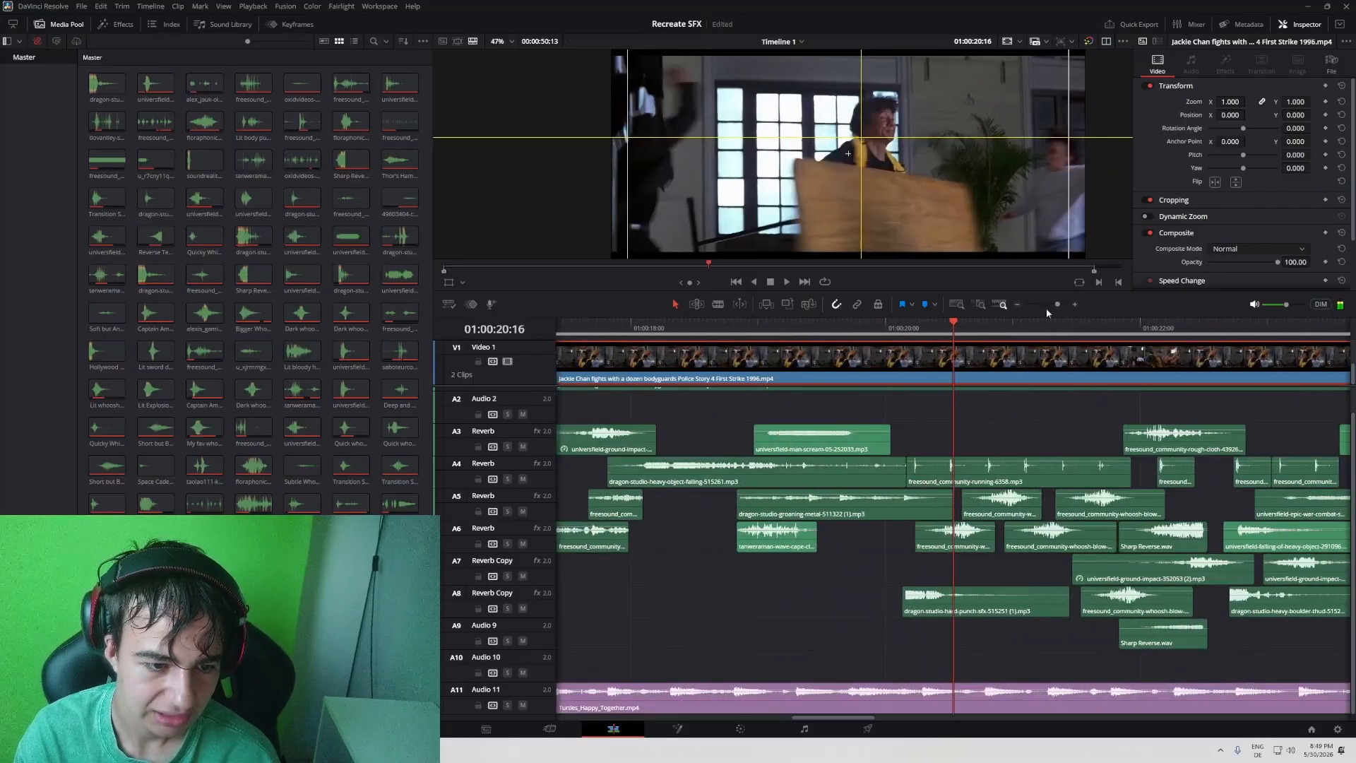
{"action": "left_click", "coordinate": [916, 330]}
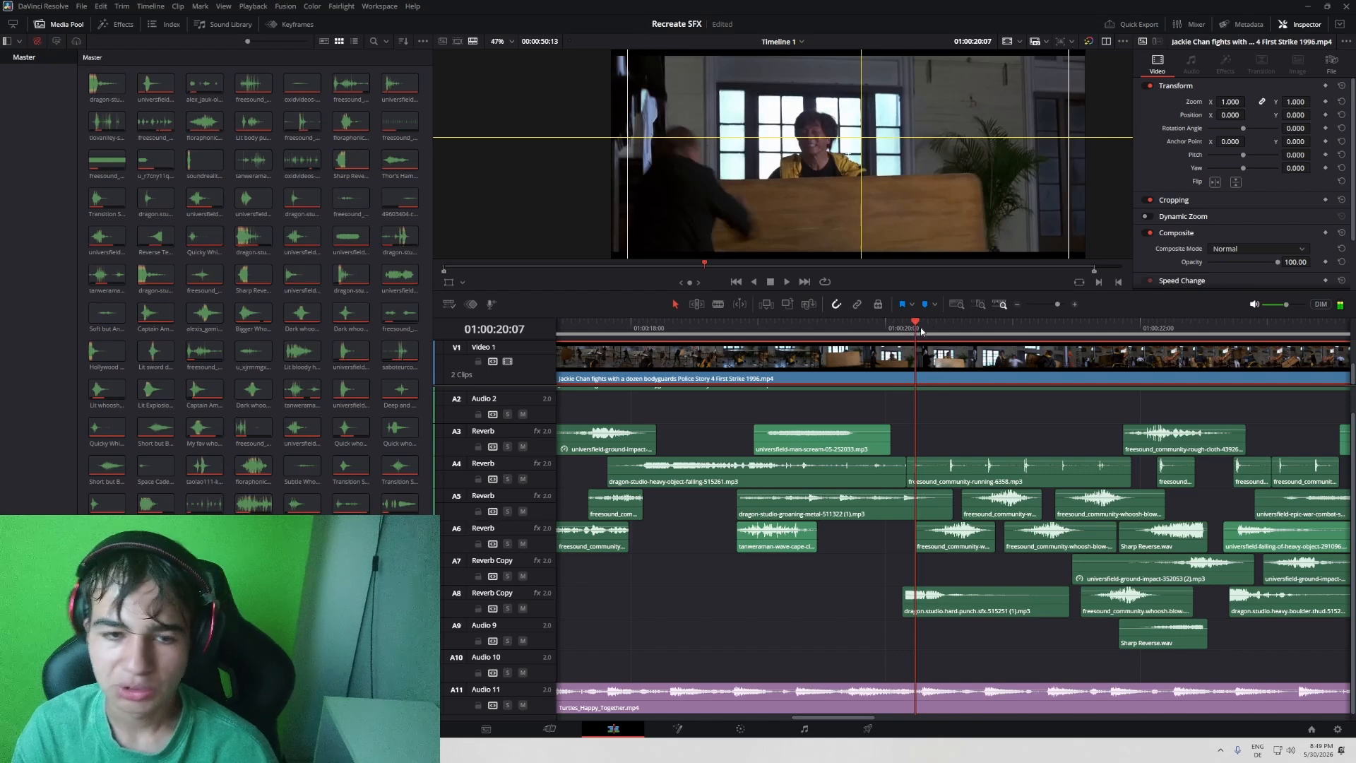
{"action": "left_click", "coordinate": [1046, 537]}
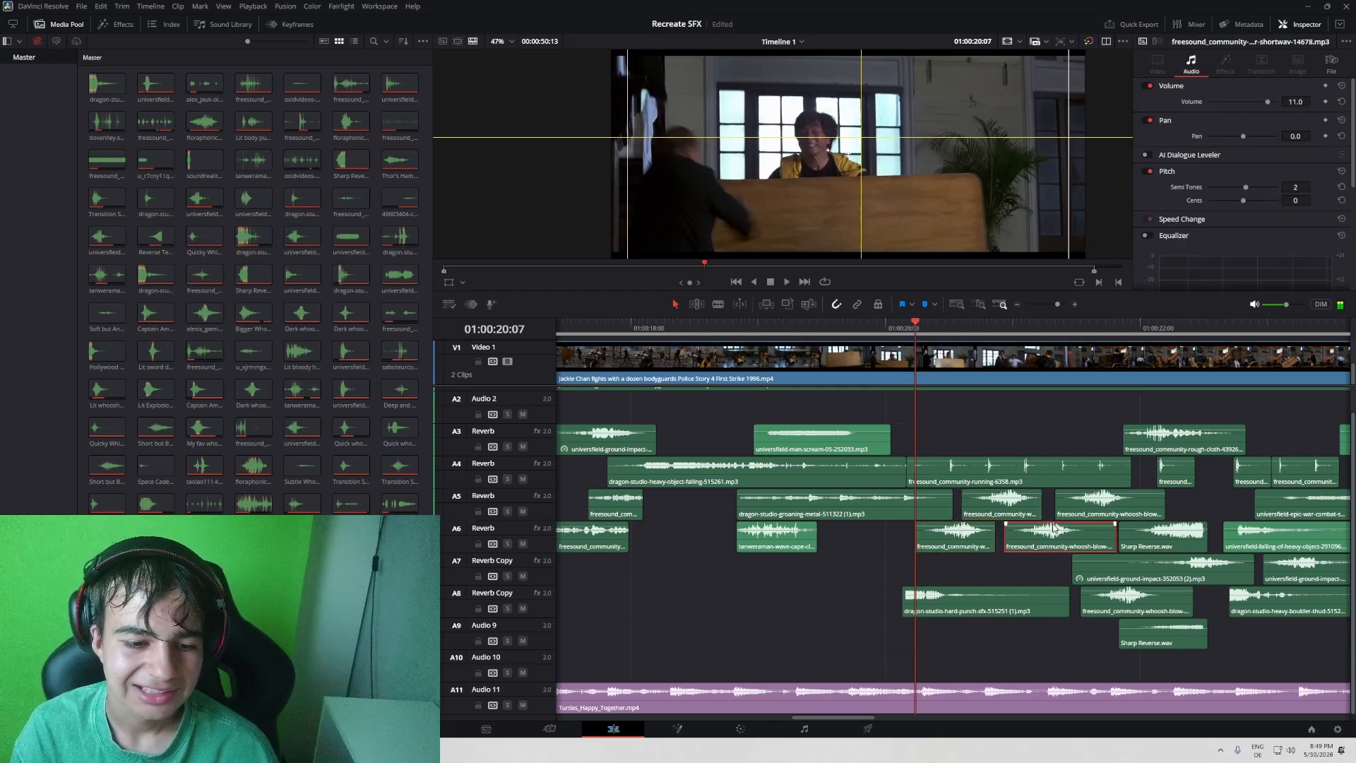
- Solo tracks A6 and A5 and play the tabletop block full screen with only their effects
{"action": "left_click", "coordinate": [508, 543]}
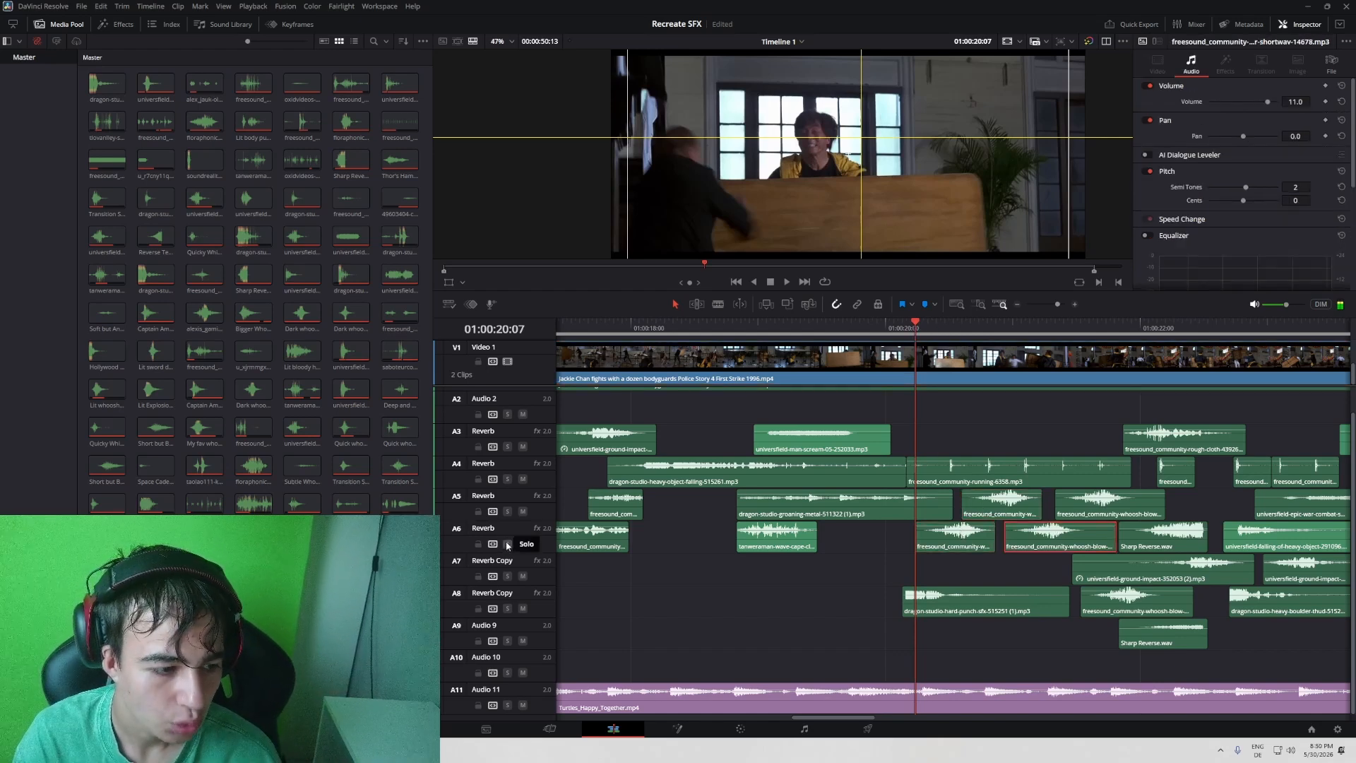
{"action": "left_click", "coordinate": [507, 511]}
{"action": "key", "text": "ctrl+f"}
{"action": "key", "text": "space"}
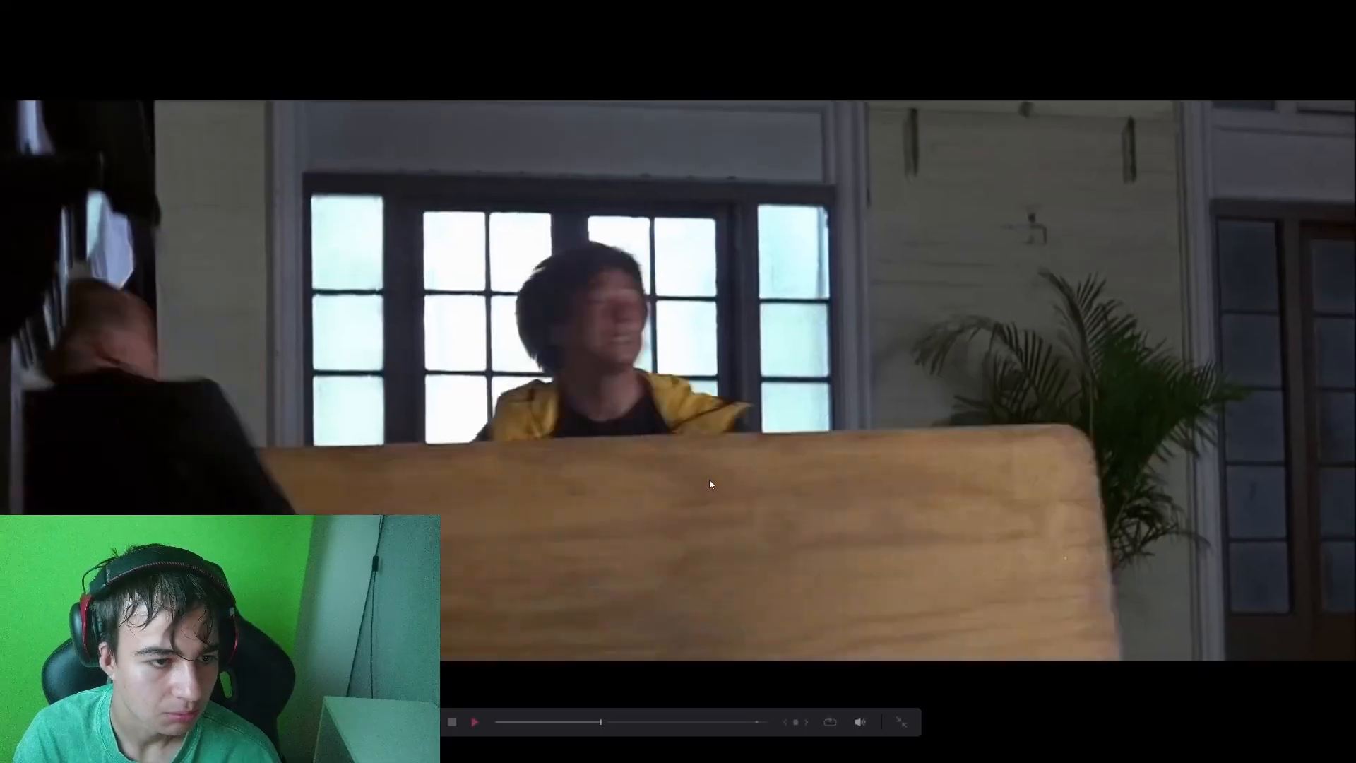
{"action": "key", "text": "Escape"}
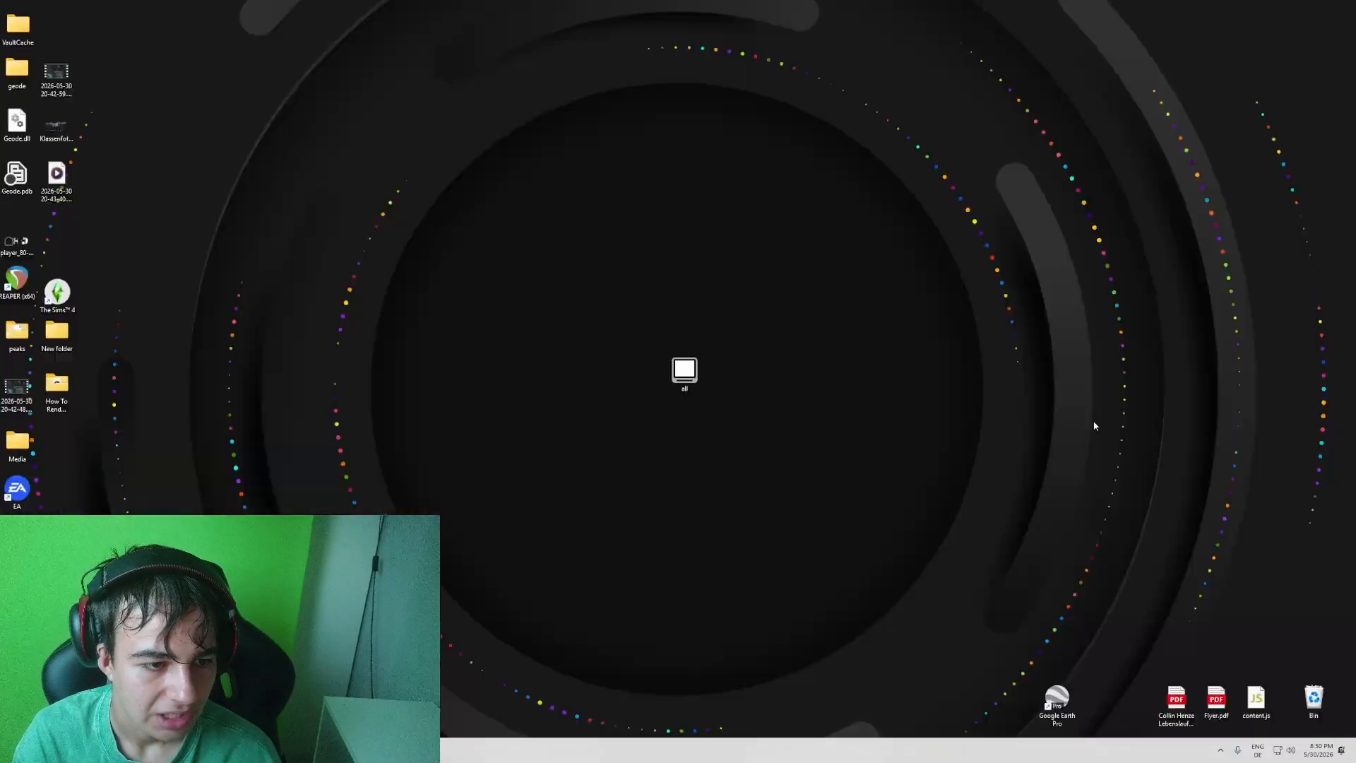
- Inspect the pitch settings of the A6 whoosh clip starting at 01:00:20:07 and play the soloed tracks up to 01:00:21:24
{"action": "left_click_drag", "start_coordinate": [953, 333], "coordinate": [916, 335]}
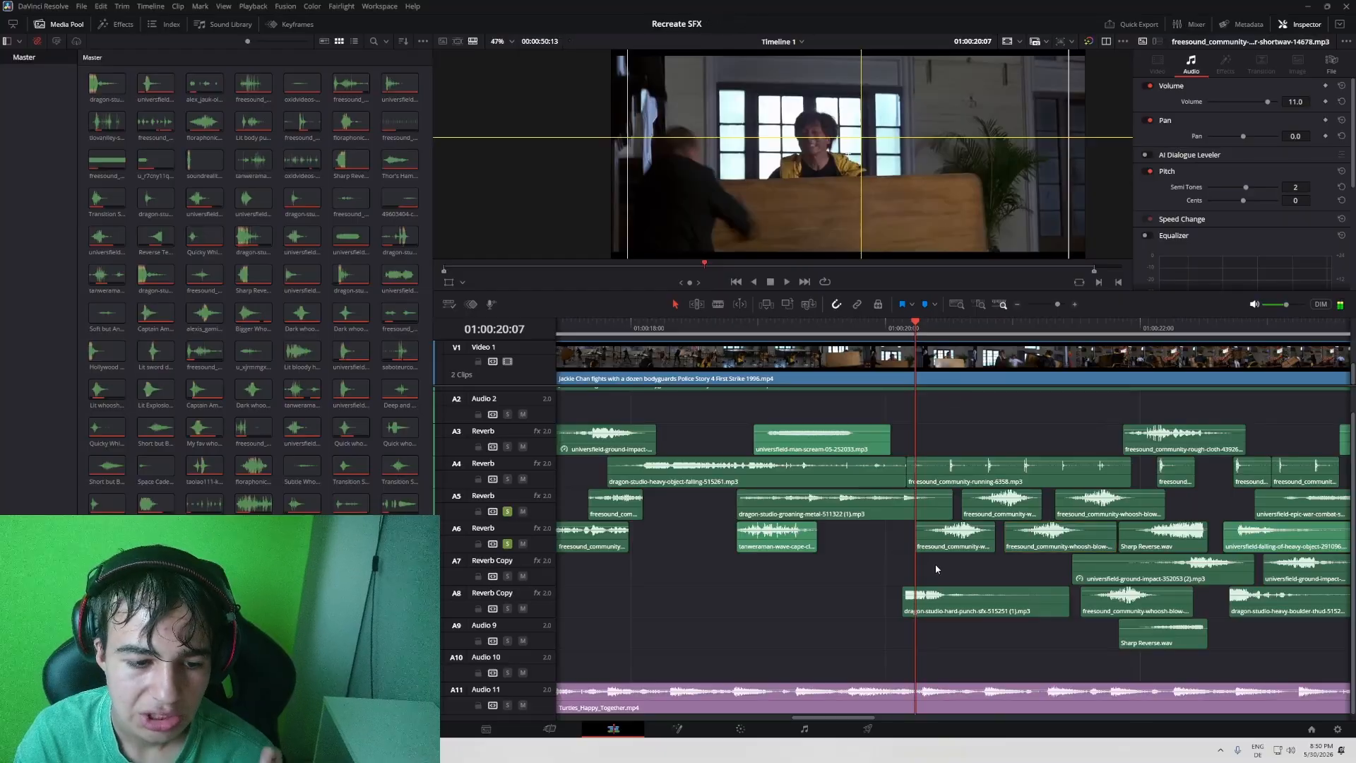
{"action": "left_click", "coordinate": [939, 544]}
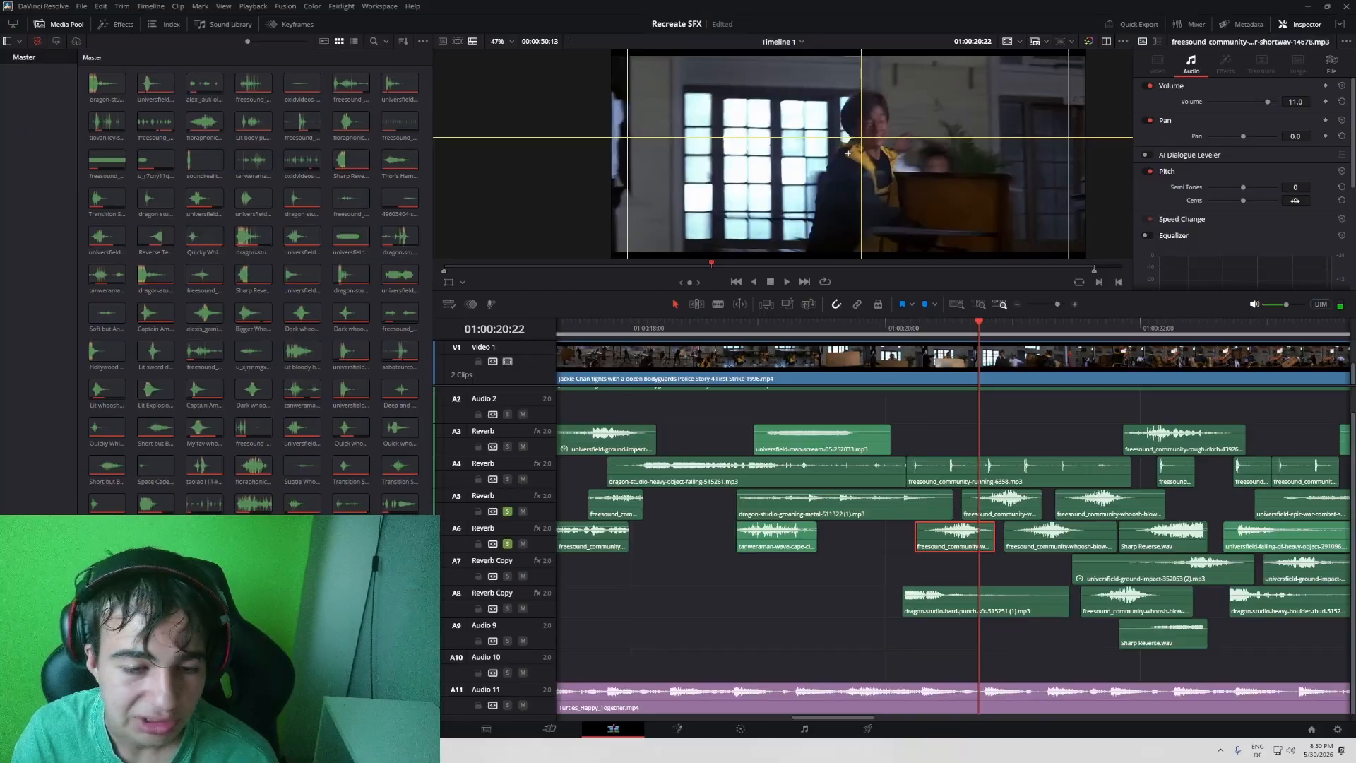
{"action": "key", "text": "space"}
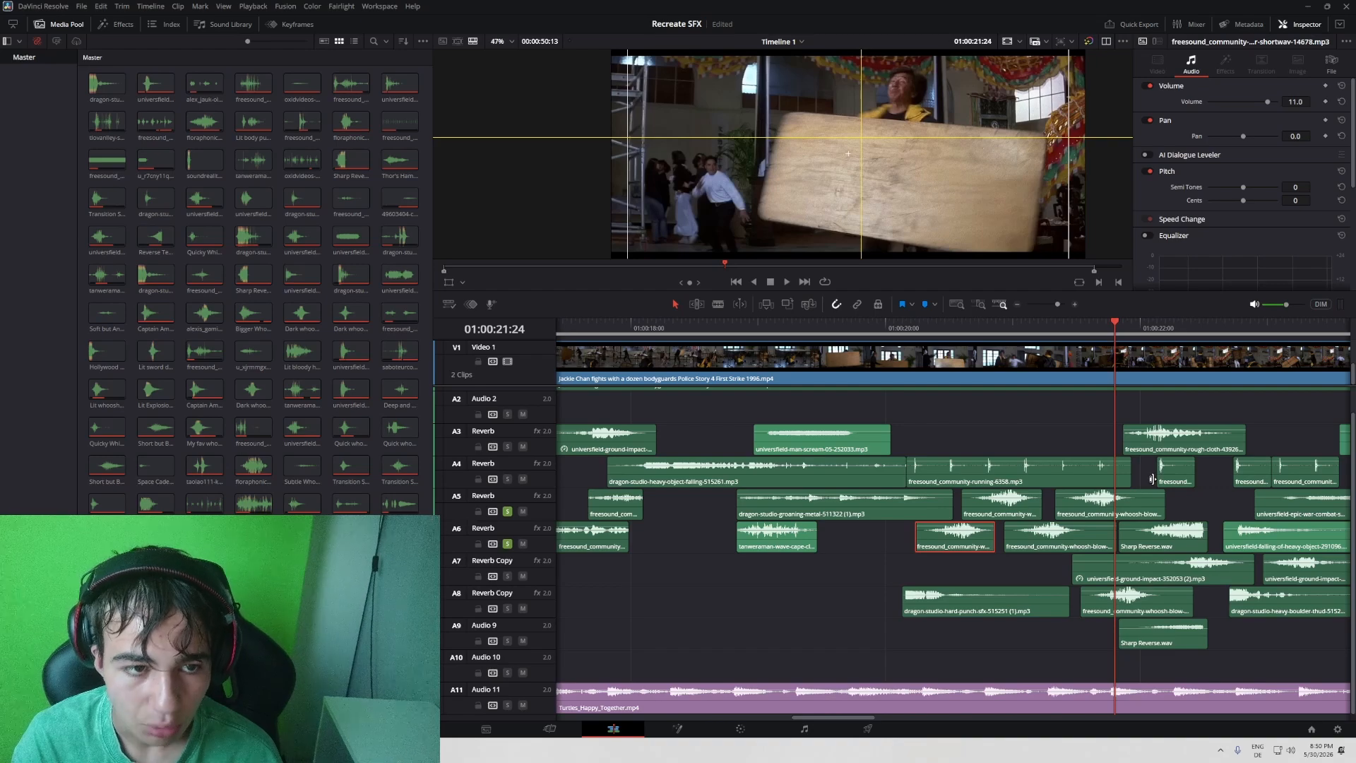
- Play the soloed A5 and A6 effects from 01:00:21:24 through the tabletop throw and replay the section around 01:00:22
{"action": "key", "text": "space"}
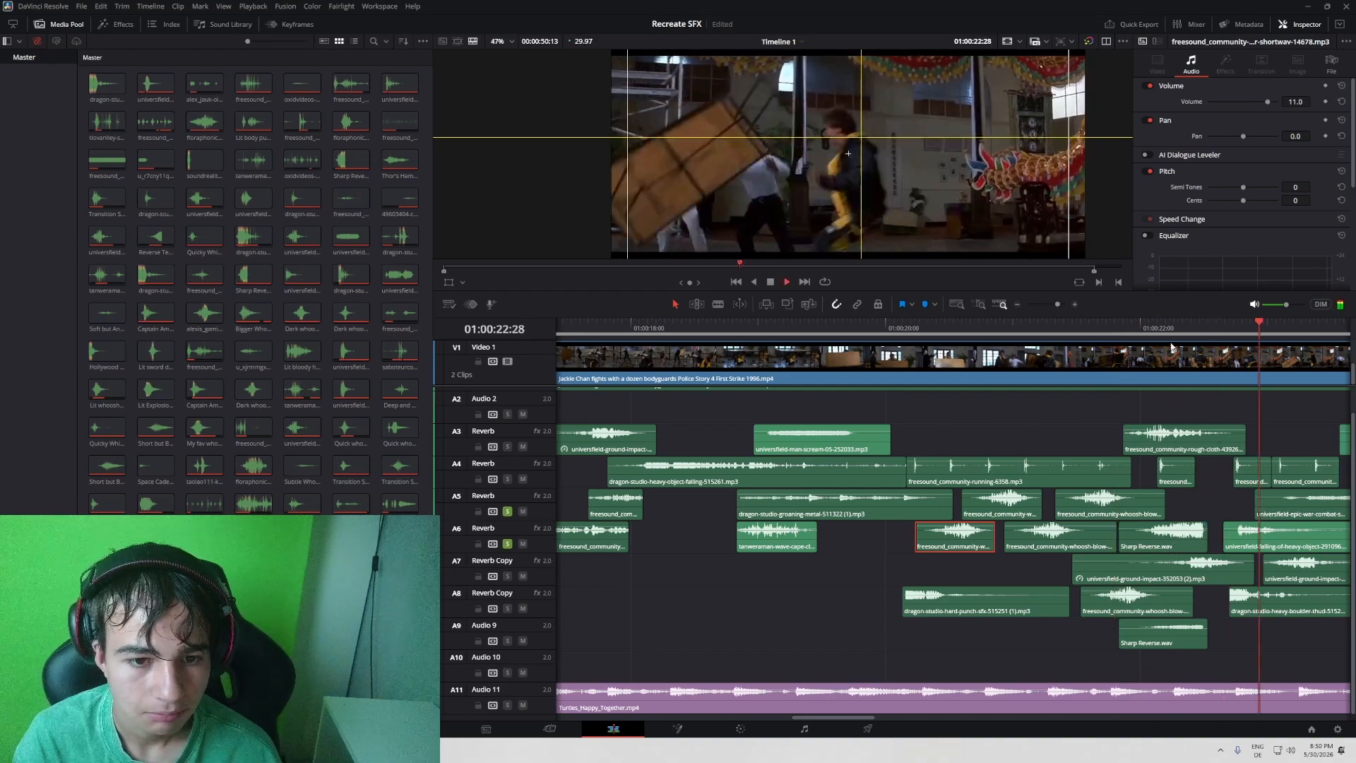
{"action": "key", "text": "space"}
{"action": "left_click", "coordinate": [1151, 329]}
{"action": "key", "text": "space"}
{"action": "key", "text": "space"}
- Return the playhead to 01:00:20:07, clear the solo on tracks A5 and A6, and save the project
{"action": "left_click_drag", "start_coordinate": [1110, 332], "coordinate": [919, 353]}
{"action": "left_click", "coordinate": [507, 512]}
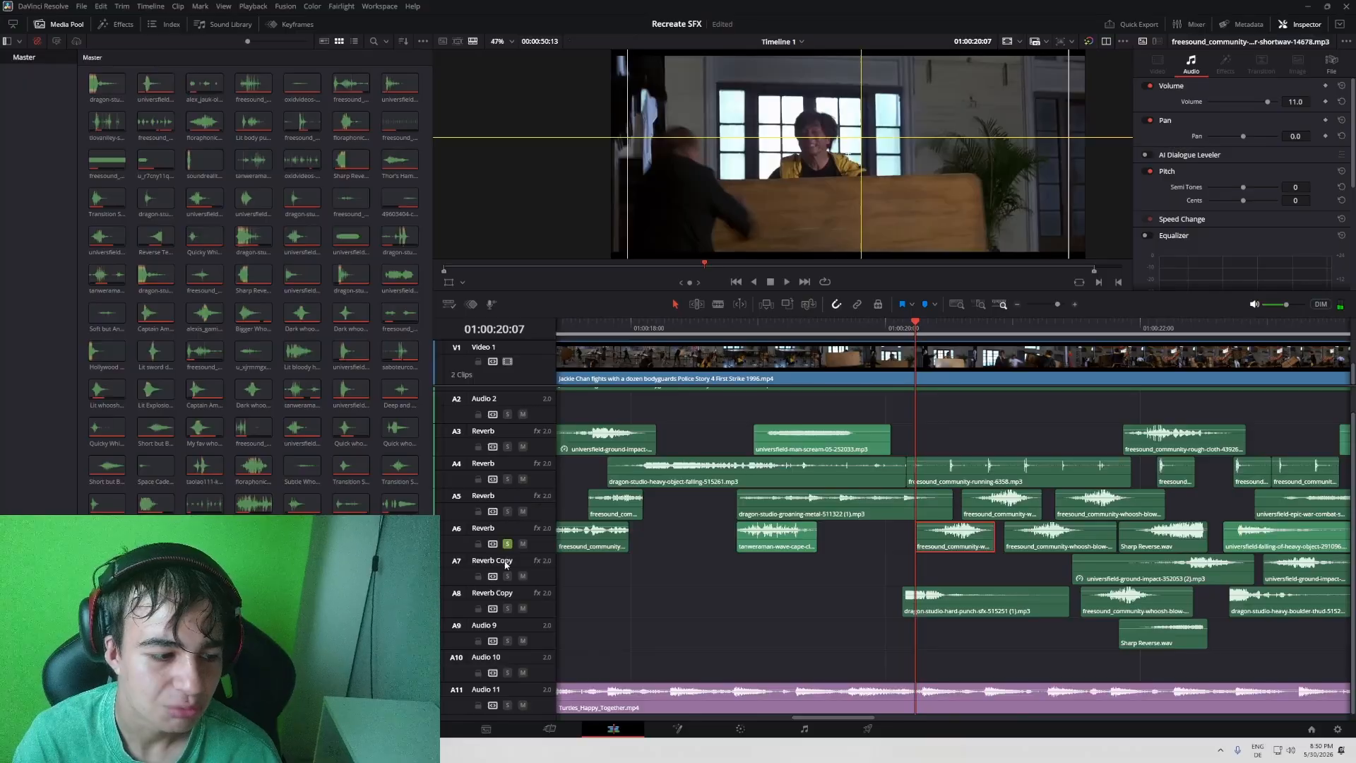
{"action": "left_click", "coordinate": [507, 544]}
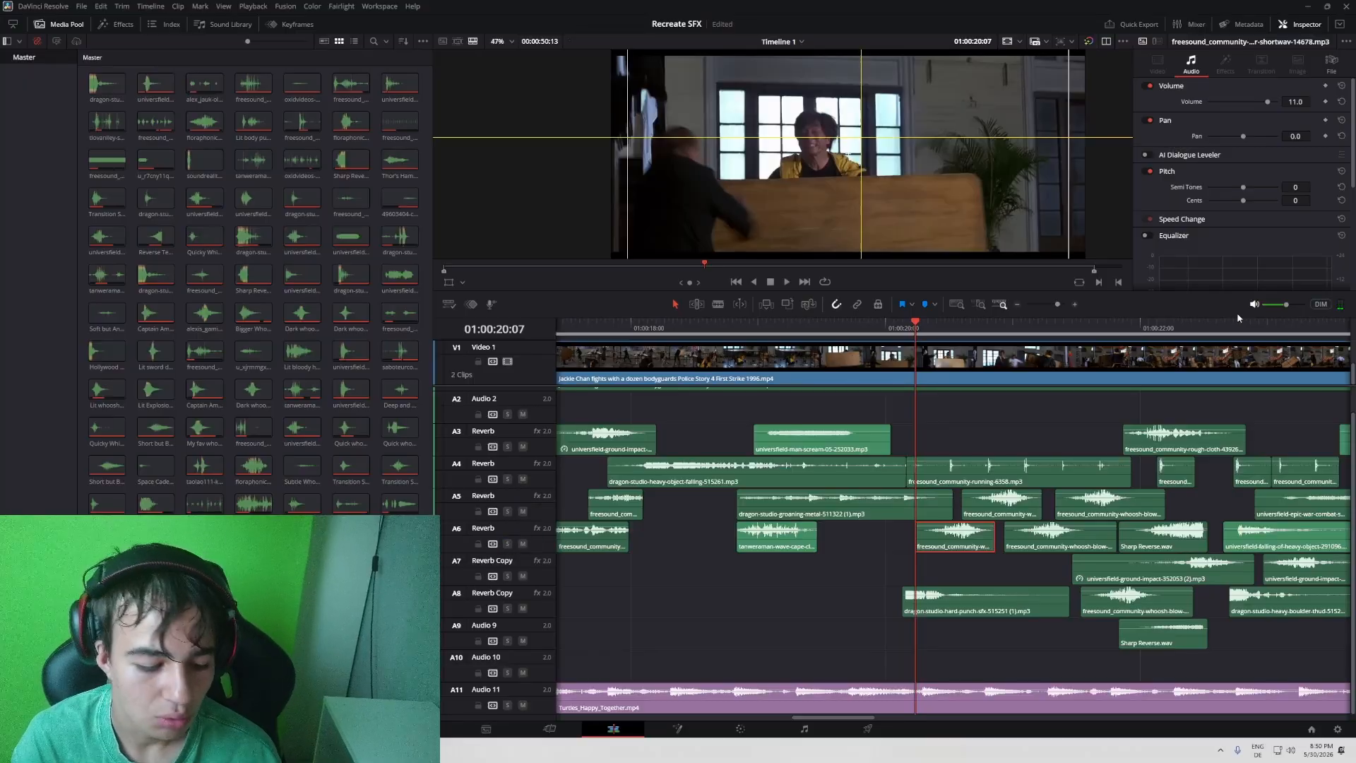
{"action": "key", "text": "ctrl+s"}
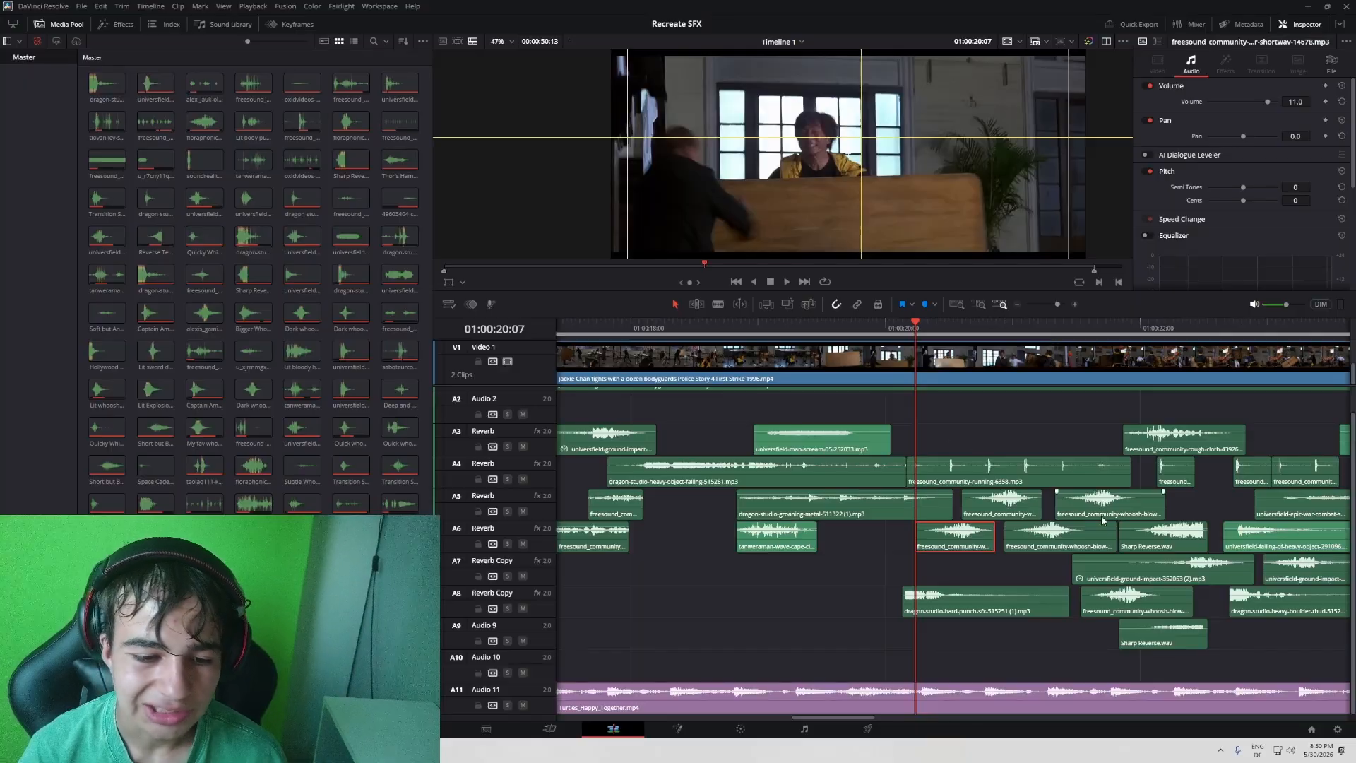
- Play the tabletop fight full screen with all effects from 01:00:20:07 to 01:00:23:04
{"action": "left_click_drag", "start_coordinate": [1038, 328], "coordinate": [923, 334]}
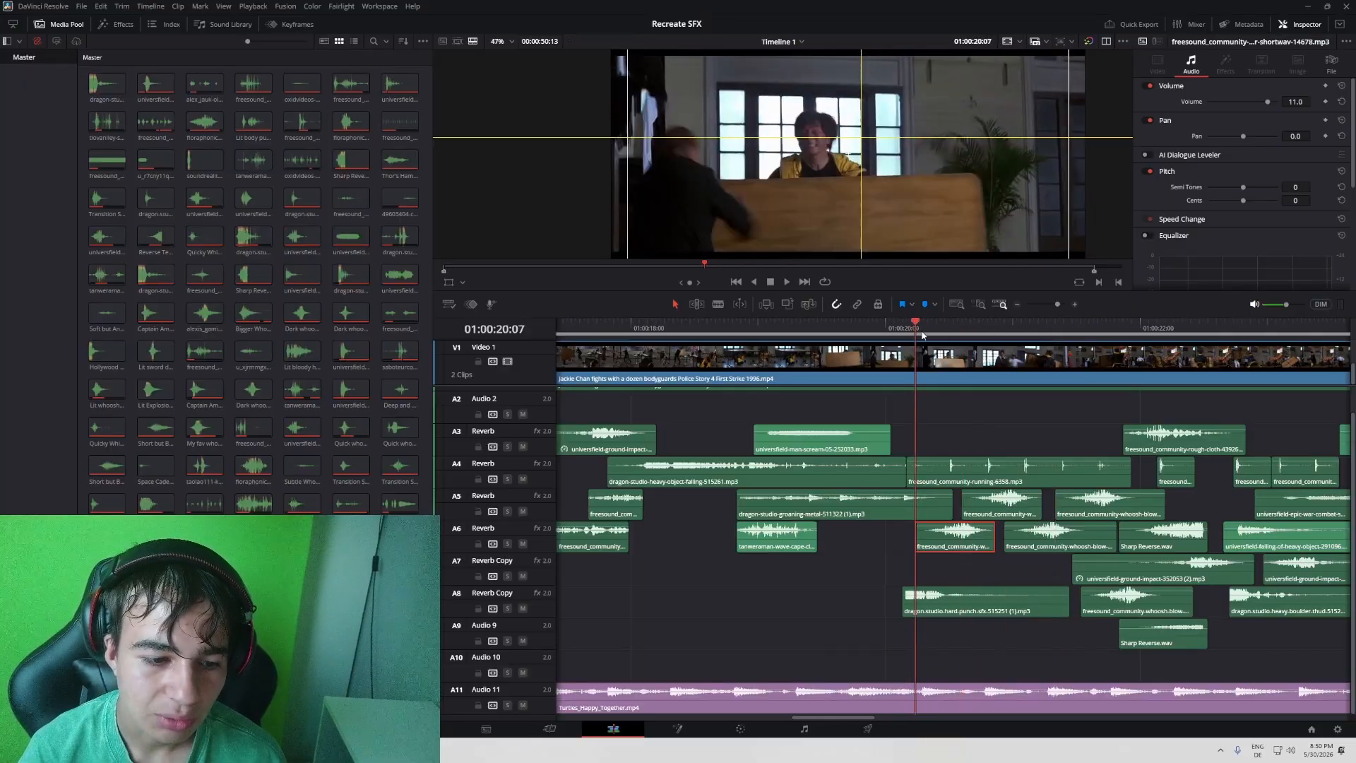
{"action": "key", "text": "p"}
{"action": "key", "text": "space"}
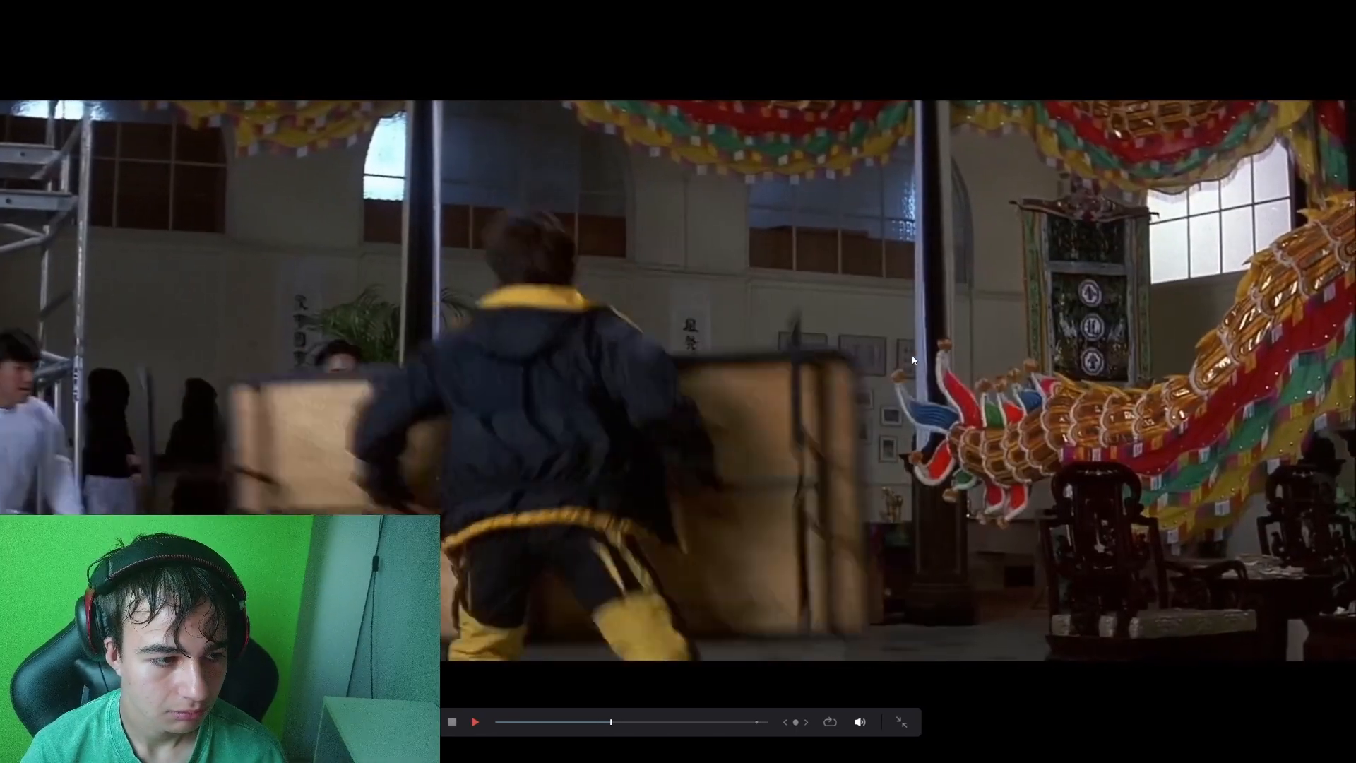
{"action": "key", "text": "p"}
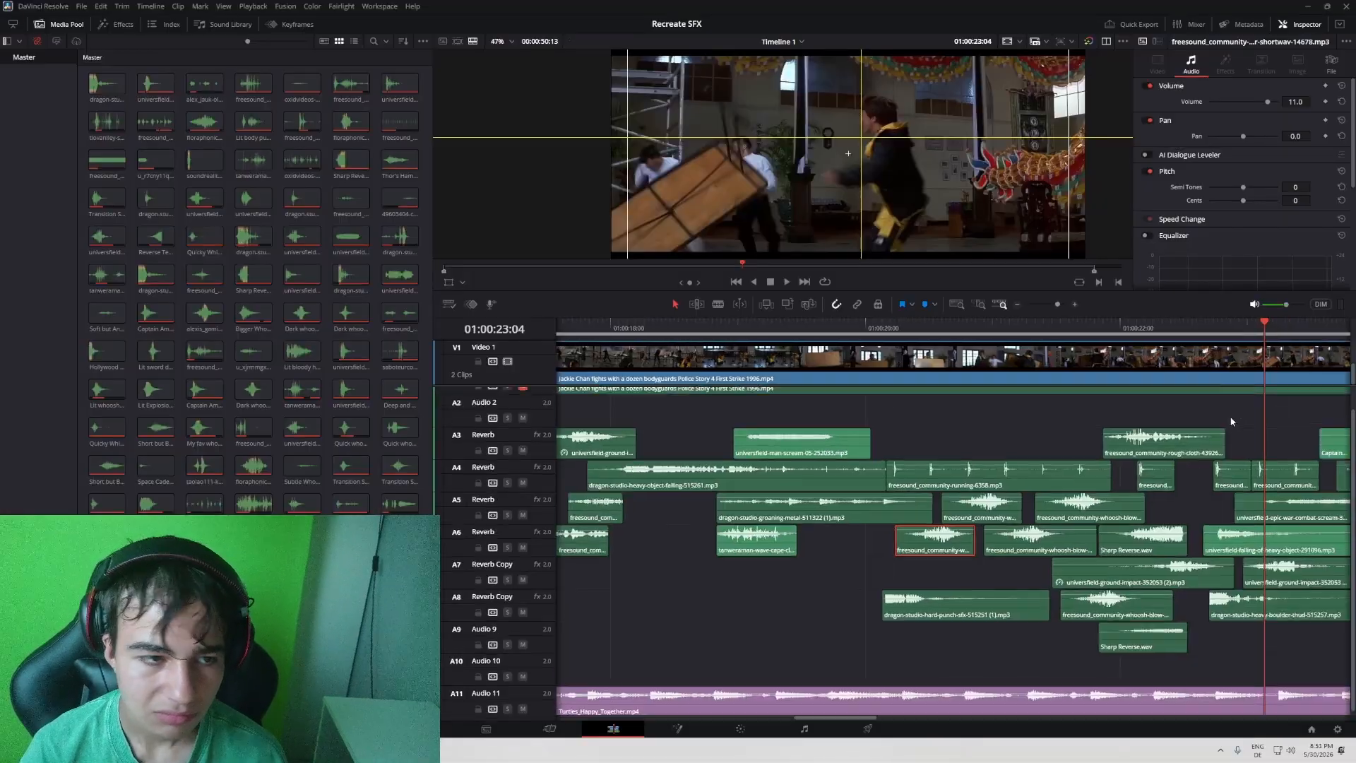
- Solo track A7 and play its ground-impact clips against the tabletop throw
{"action": "scroll", "coordinate": [1116, 422], "scroll_direction": "left", "scroll_amount": 5}
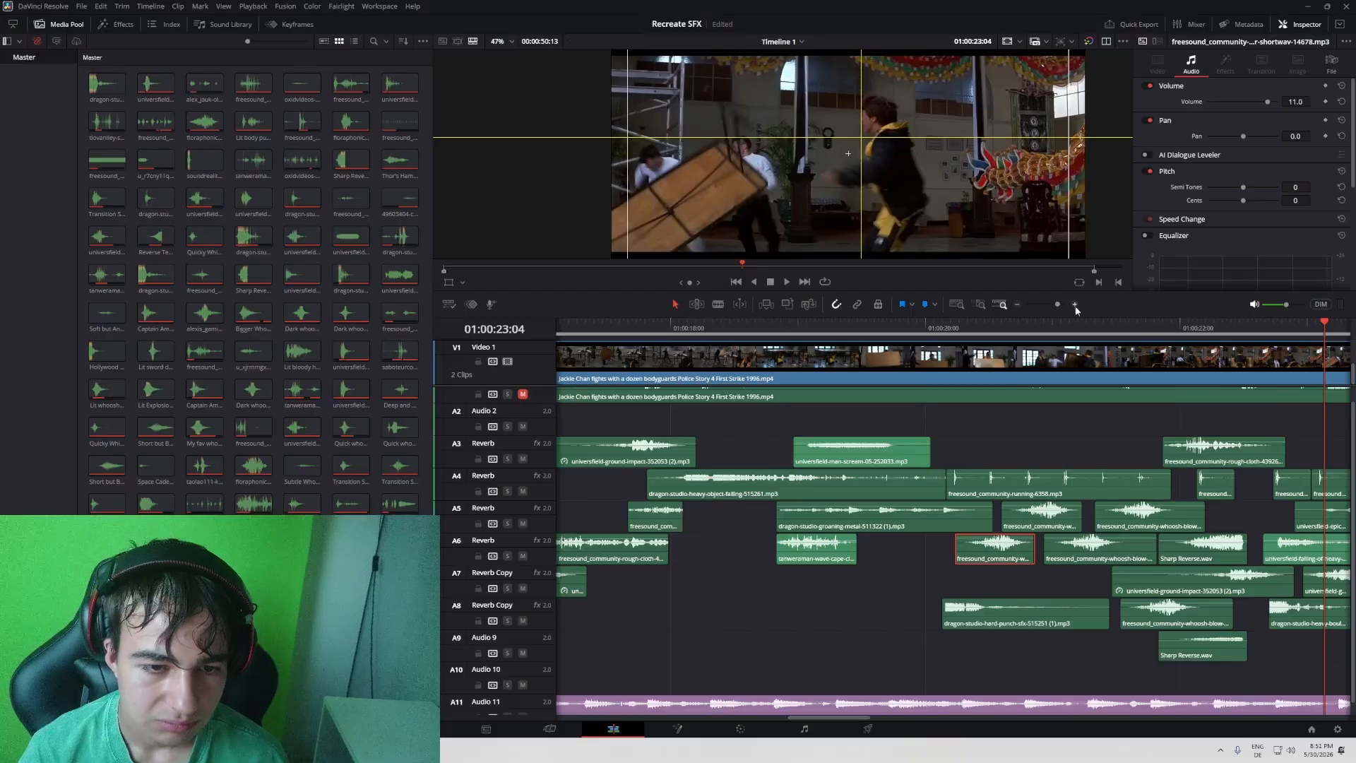
{"action": "scroll", "coordinate": [1057, 503], "scroll_direction": "down", "scroll_amount": 6}
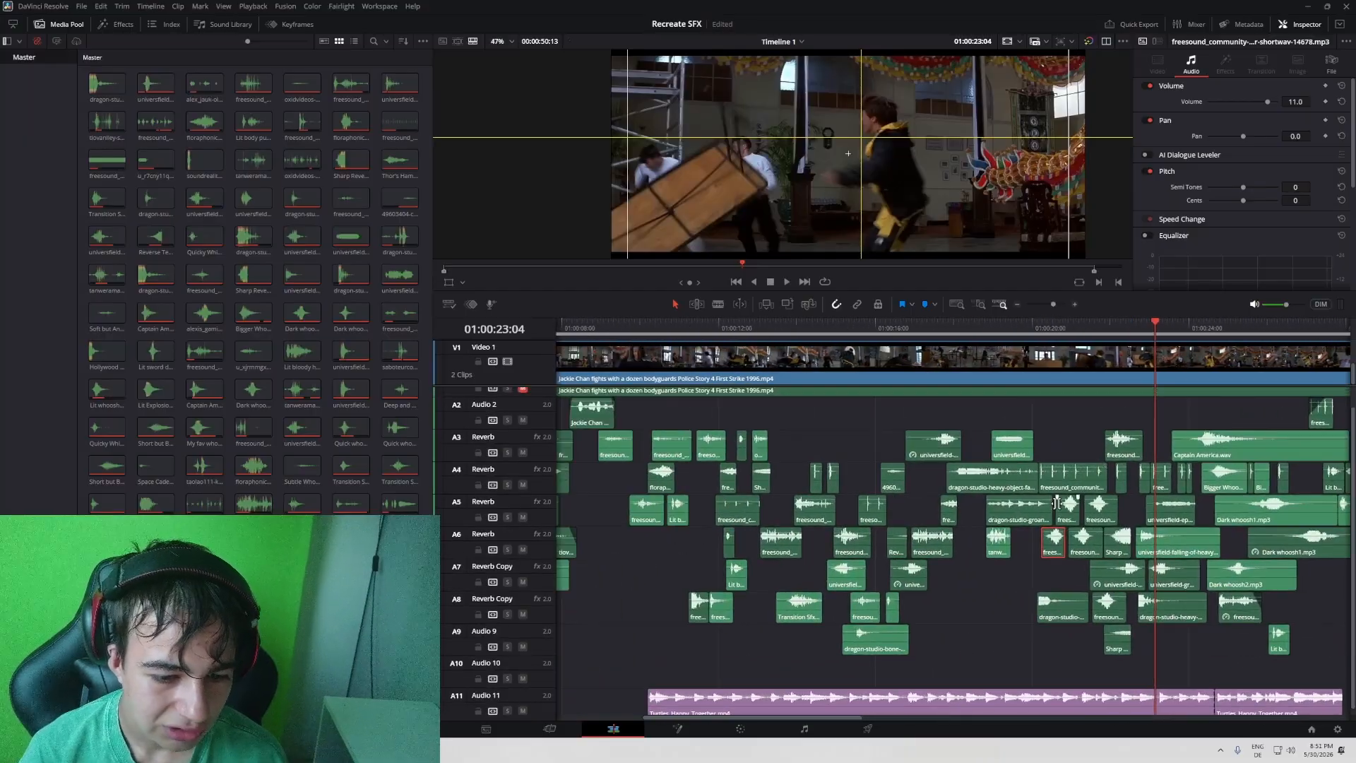
{"action": "left_click_drag", "start_coordinate": [1056, 503], "coordinate": [987, 524]}
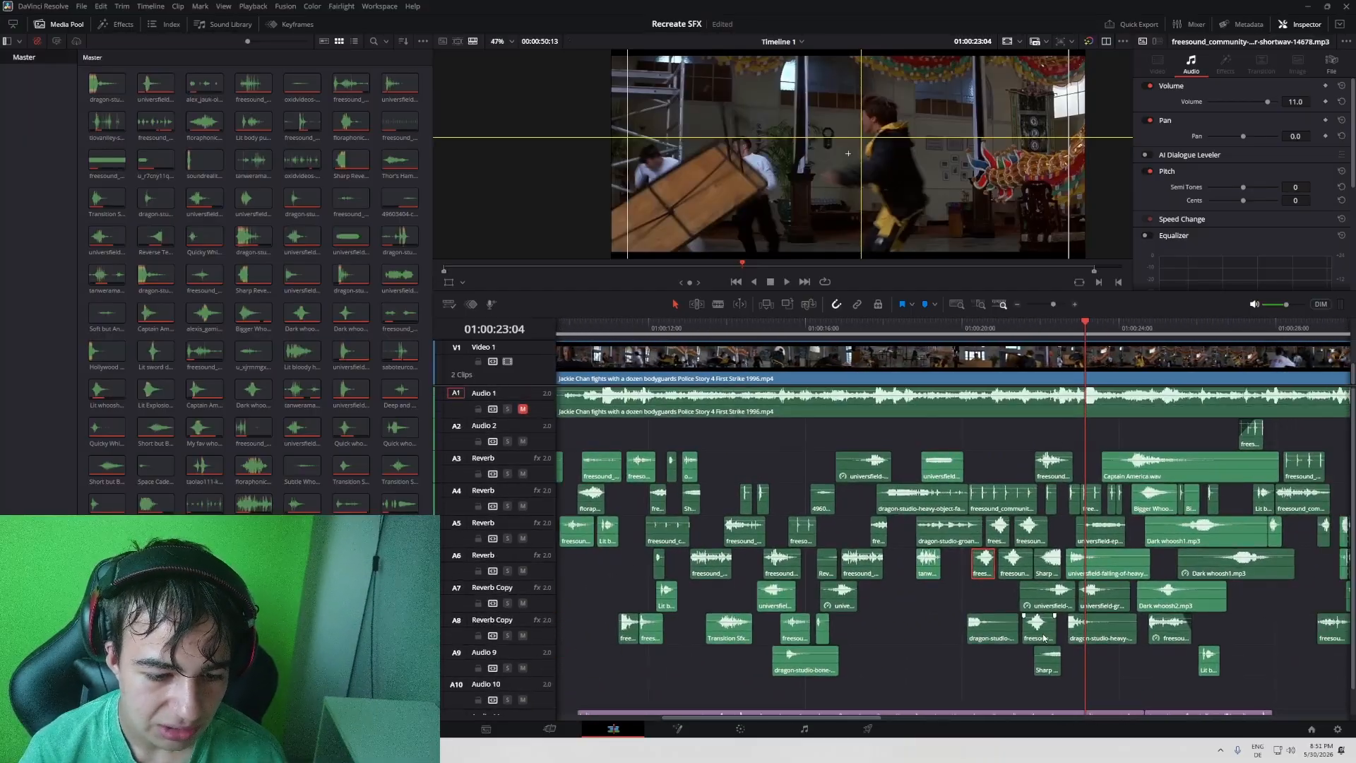
{"action": "left_click_drag", "start_coordinate": [1044, 638], "coordinate": [1077, 624]}
{"action": "left_click_drag", "start_coordinate": [944, 615], "coordinate": [1098, 601]}
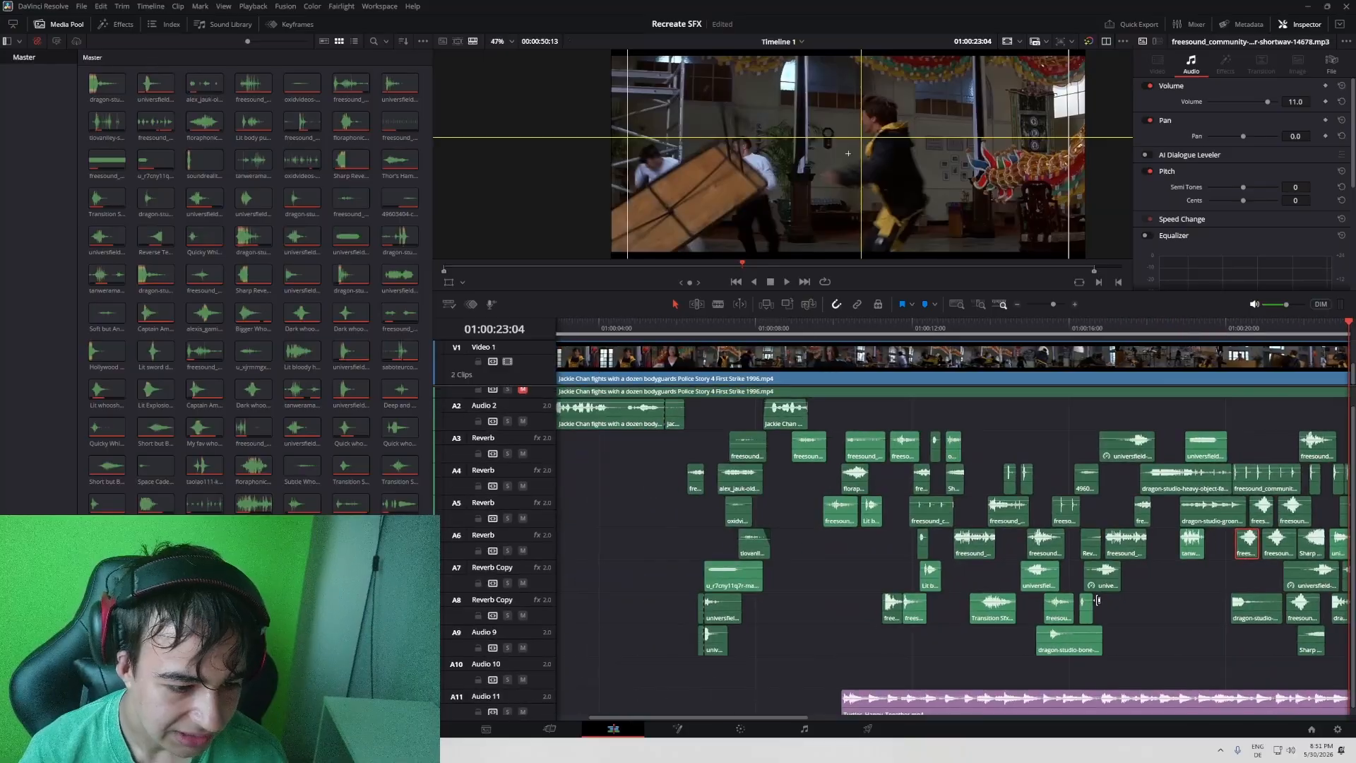
{"action": "key", "text": "space"}
{"action": "left_click", "coordinate": [507, 604]}
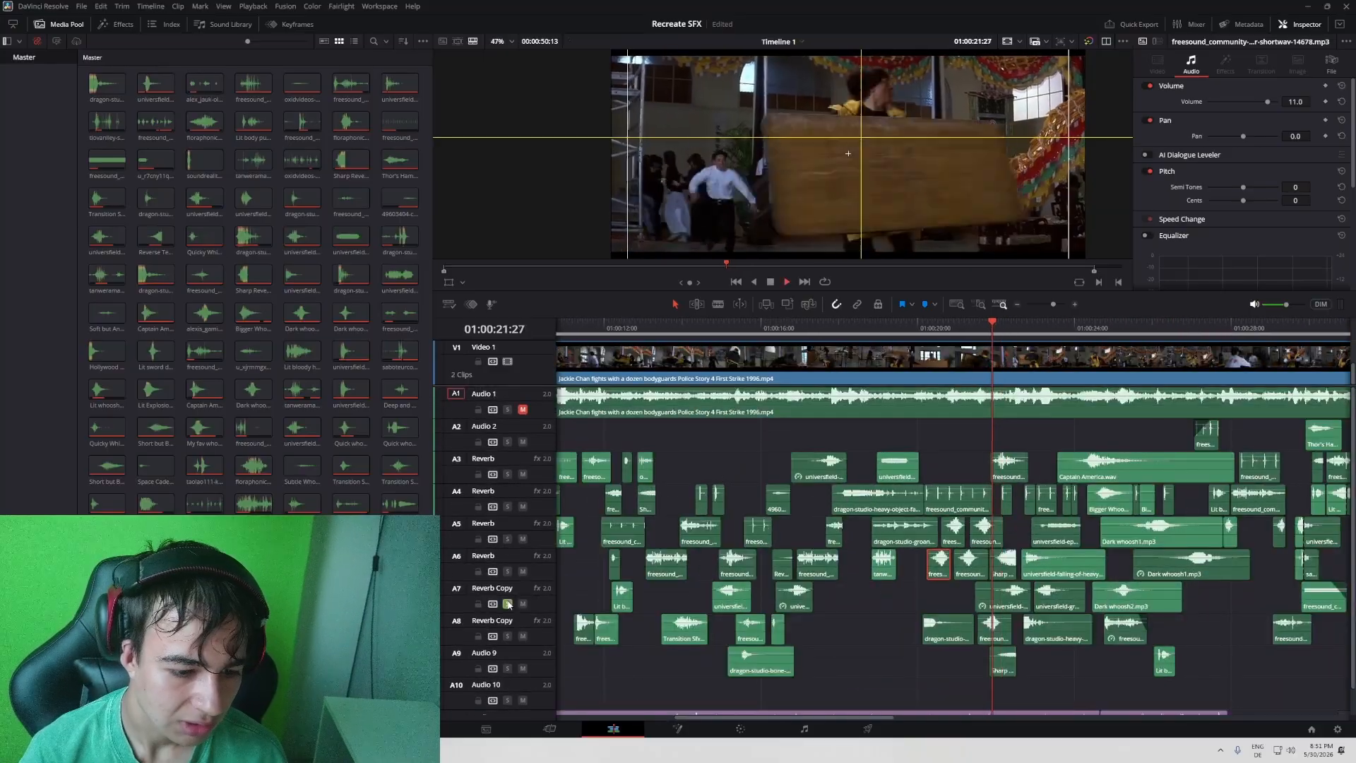
{"action": "key", "text": "space"}
- Replay the soloed A7 ground impacts from 01:00:22:04 and again from slightly earlier points in the tabletop throw
{"action": "left_click", "coordinate": [1001, 327]}
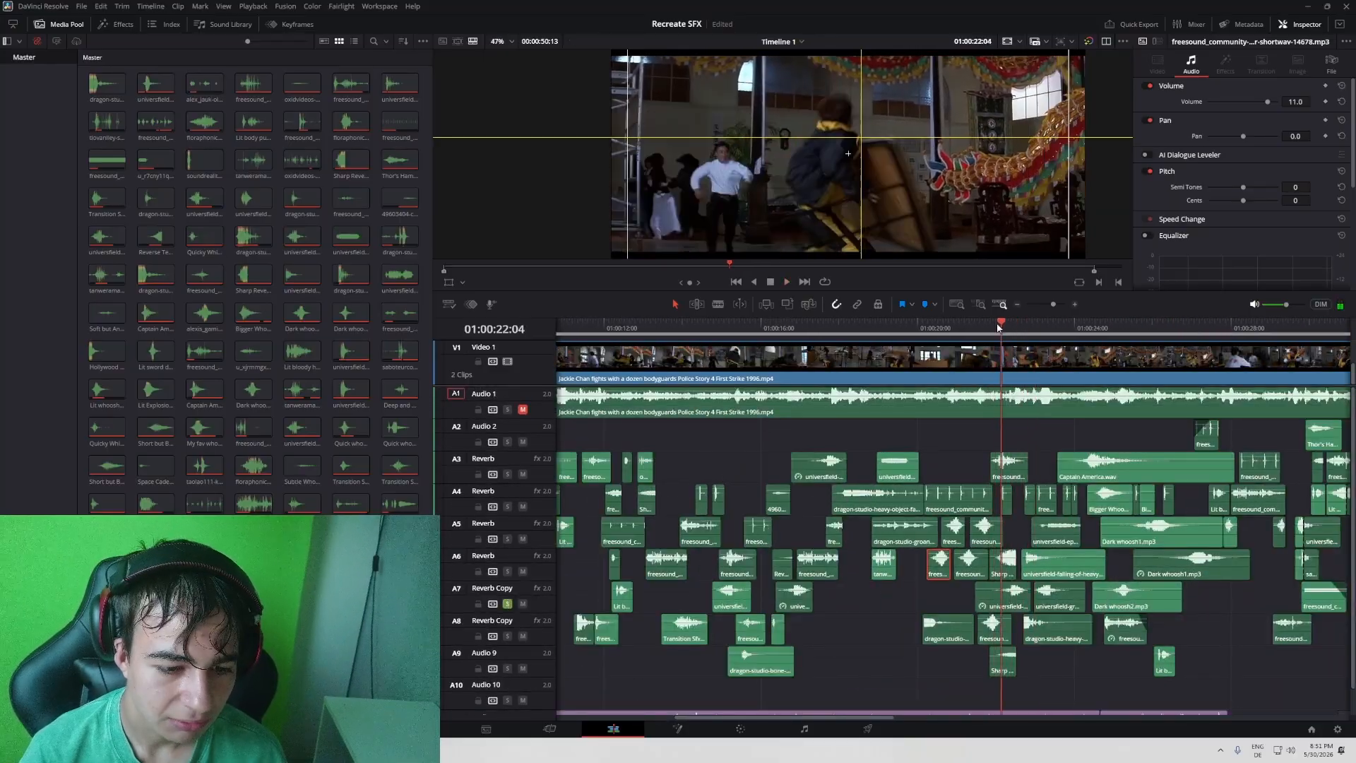
{"action": "key", "text": "space"}
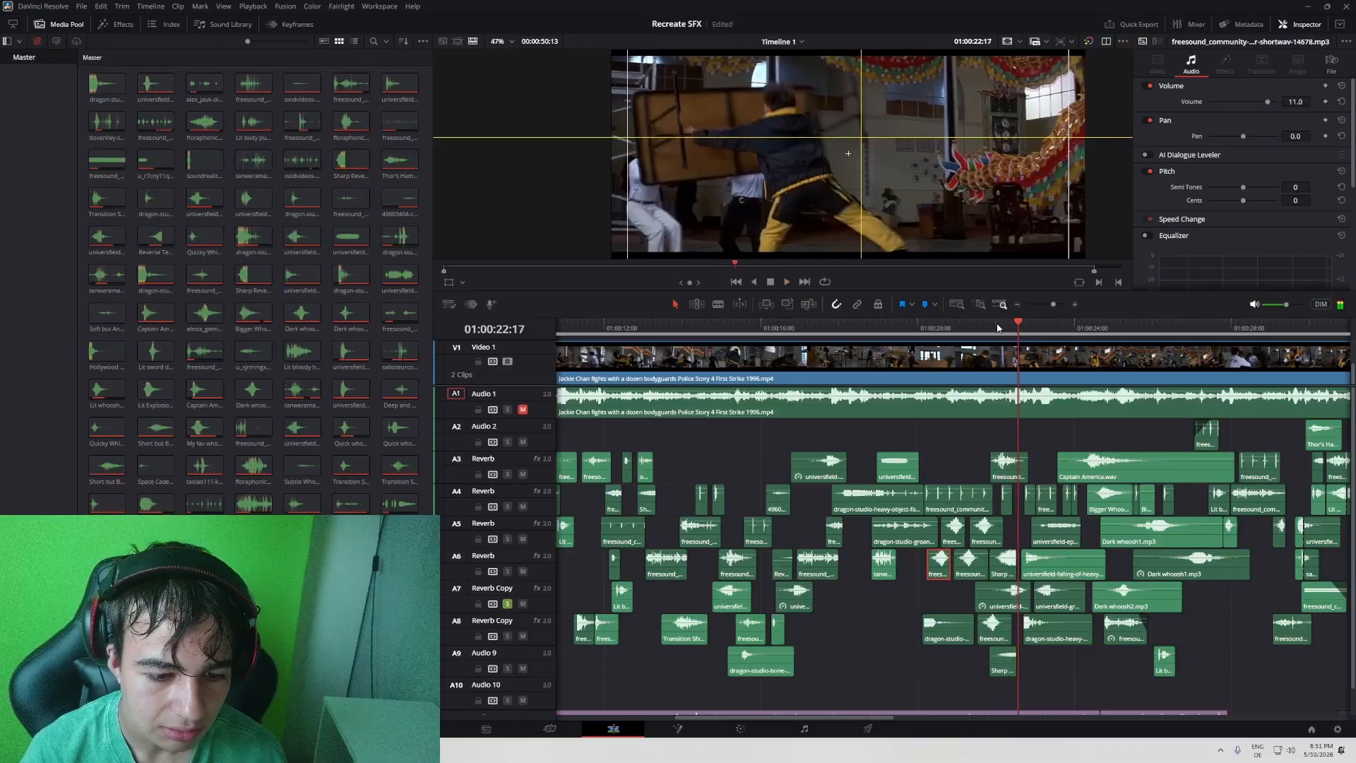
{"action": "left_click", "coordinate": [1033, 326]}
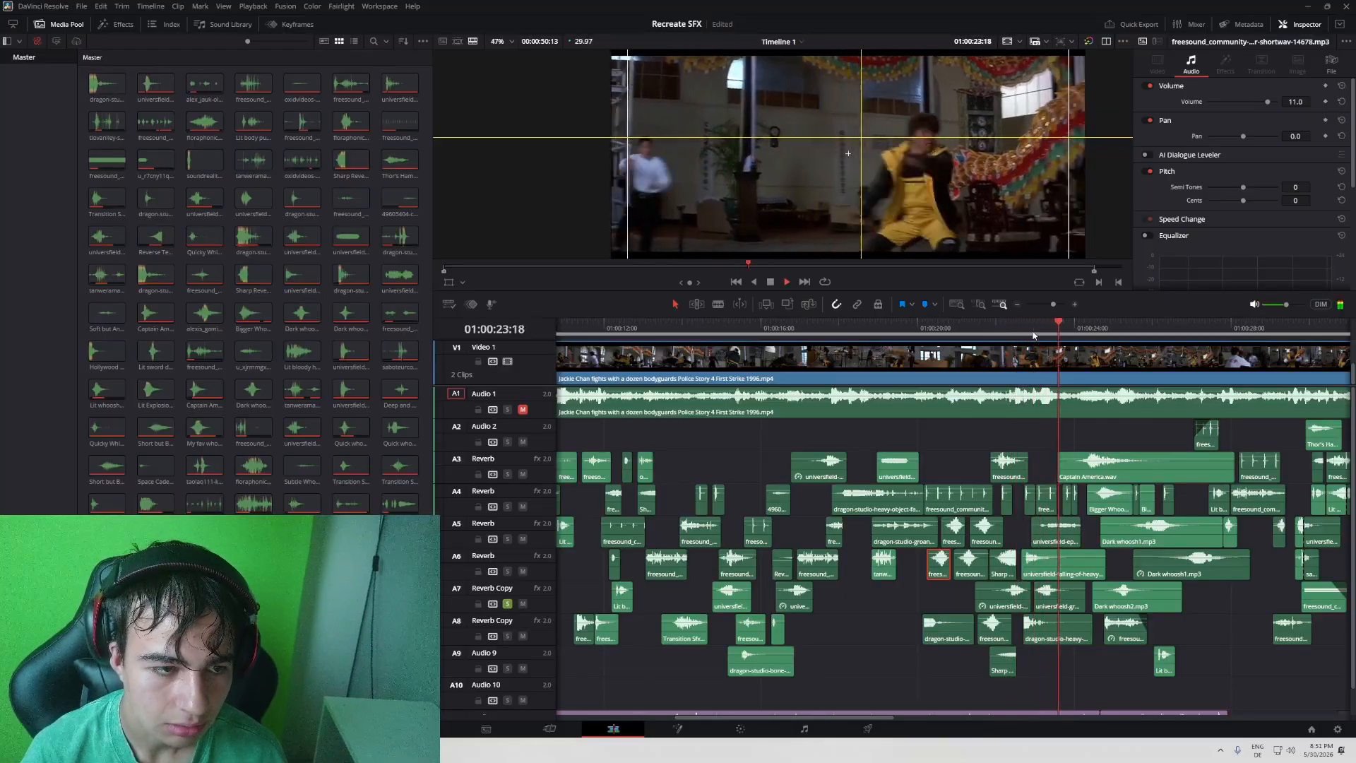
{"action": "left_click_drag", "start_coordinate": [940, 330], "coordinate": [970, 330]}
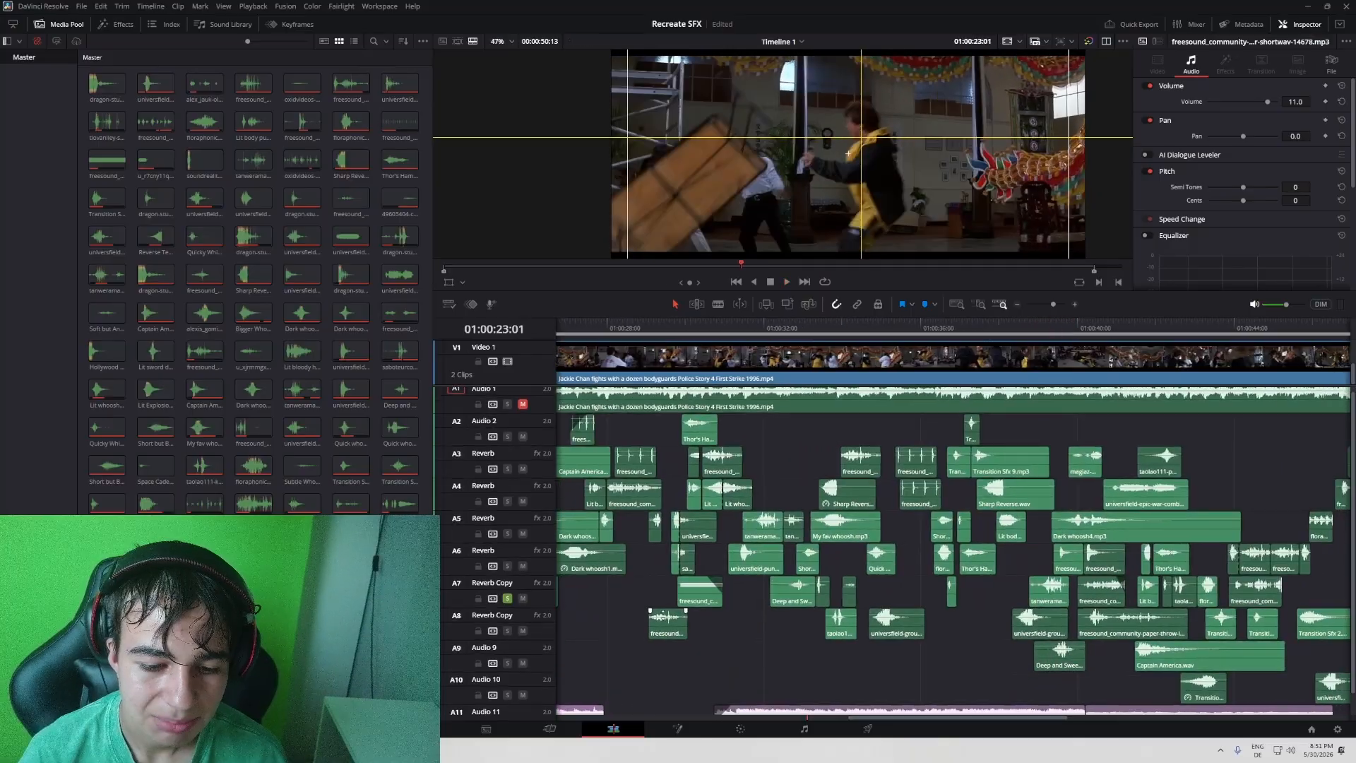
- Try to adjust the end of the second music clip on track A11, play the fight full screen, and undo the adjustment
{"action": "left_click_drag", "start_coordinate": [666, 622], "coordinate": [1304, 633]}
{"action": "left_click_drag", "start_coordinate": [832, 635], "coordinate": [927, 629]}
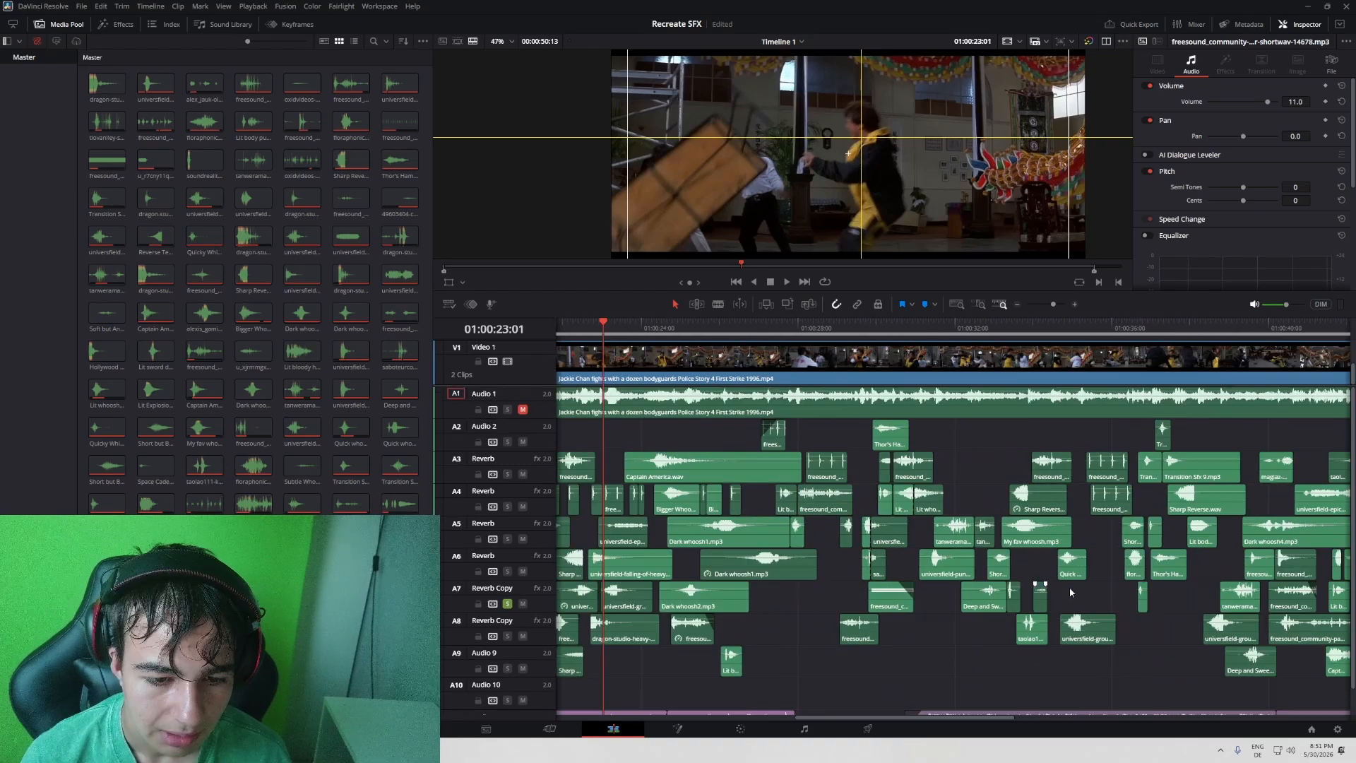
{"action": "left_click_drag", "start_coordinate": [1207, 586], "coordinate": [967, 572]}
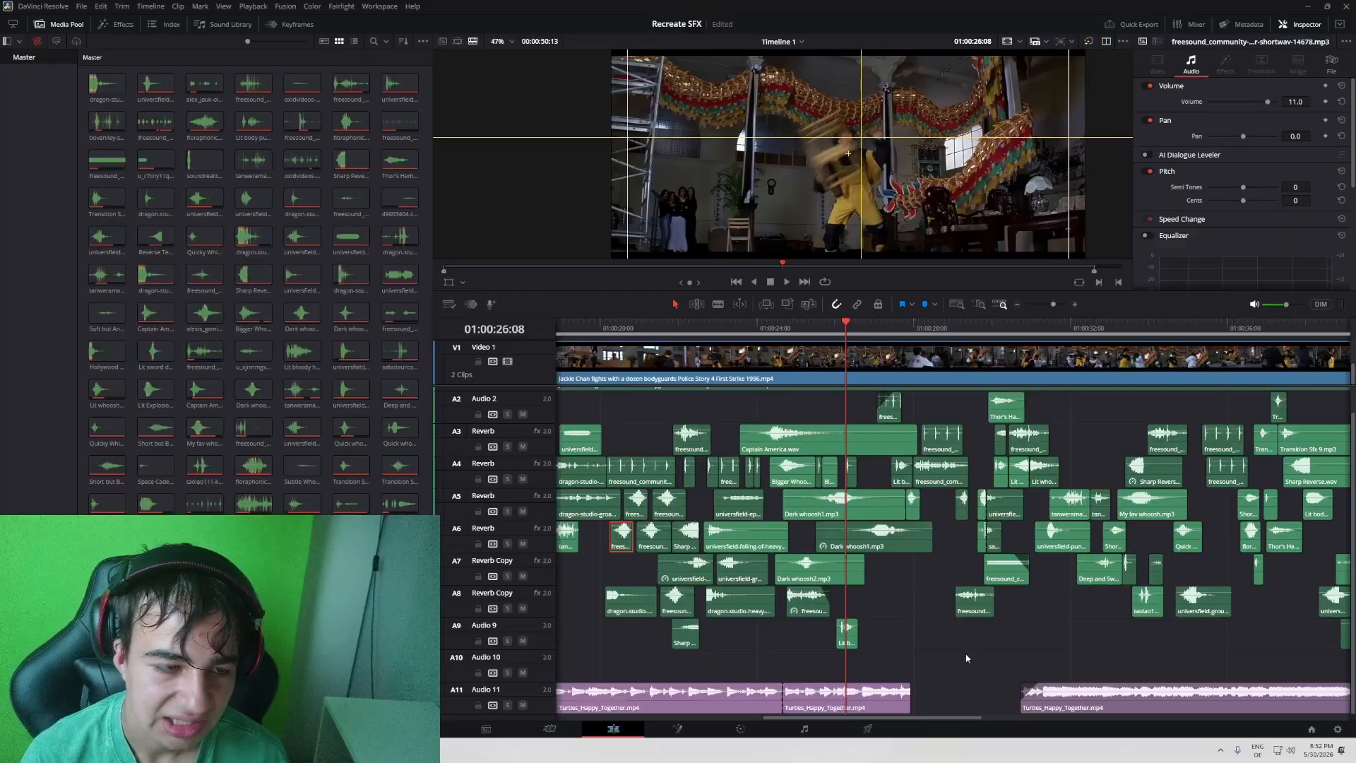
{"action": "left_click_drag", "start_coordinate": [909, 695], "coordinate": [1285, 694]}
{"action": "key", "text": "space"}
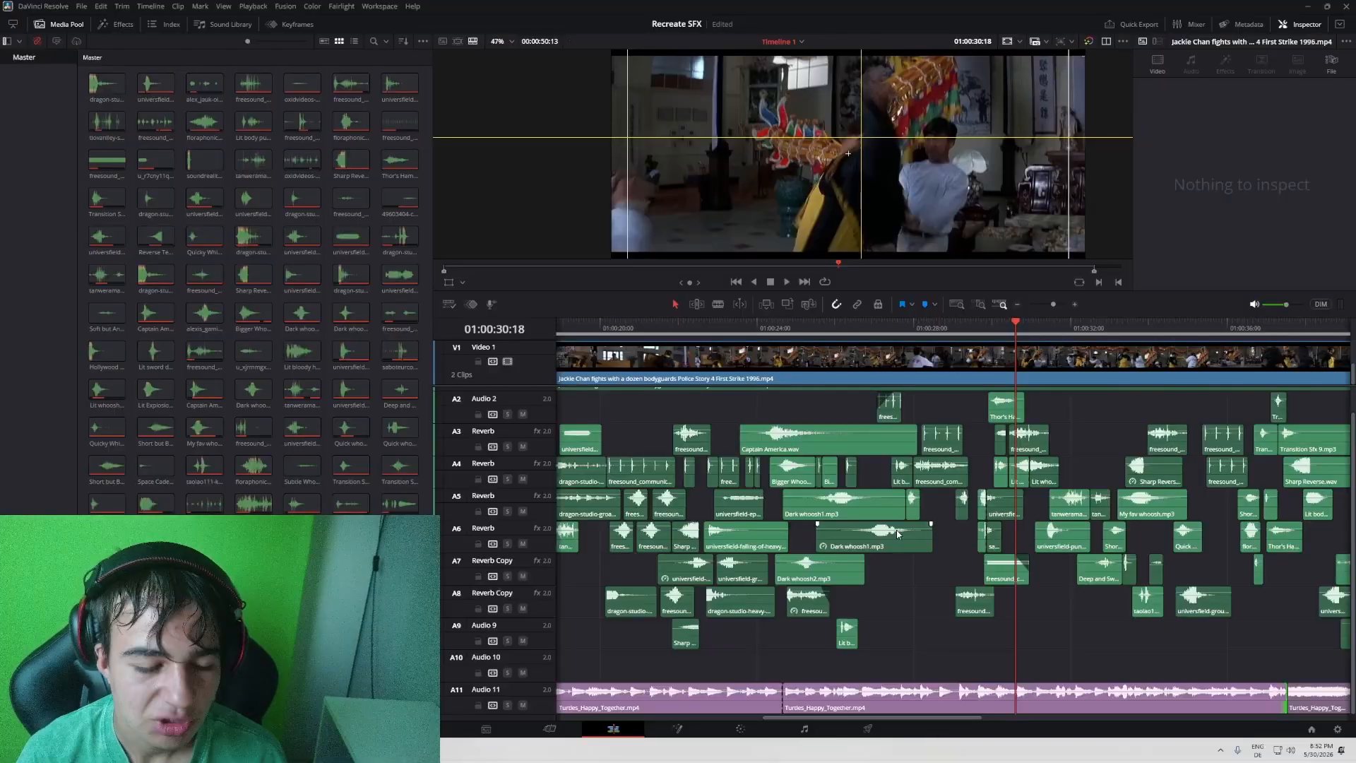
{"action": "key", "text": "ctrl+z"}
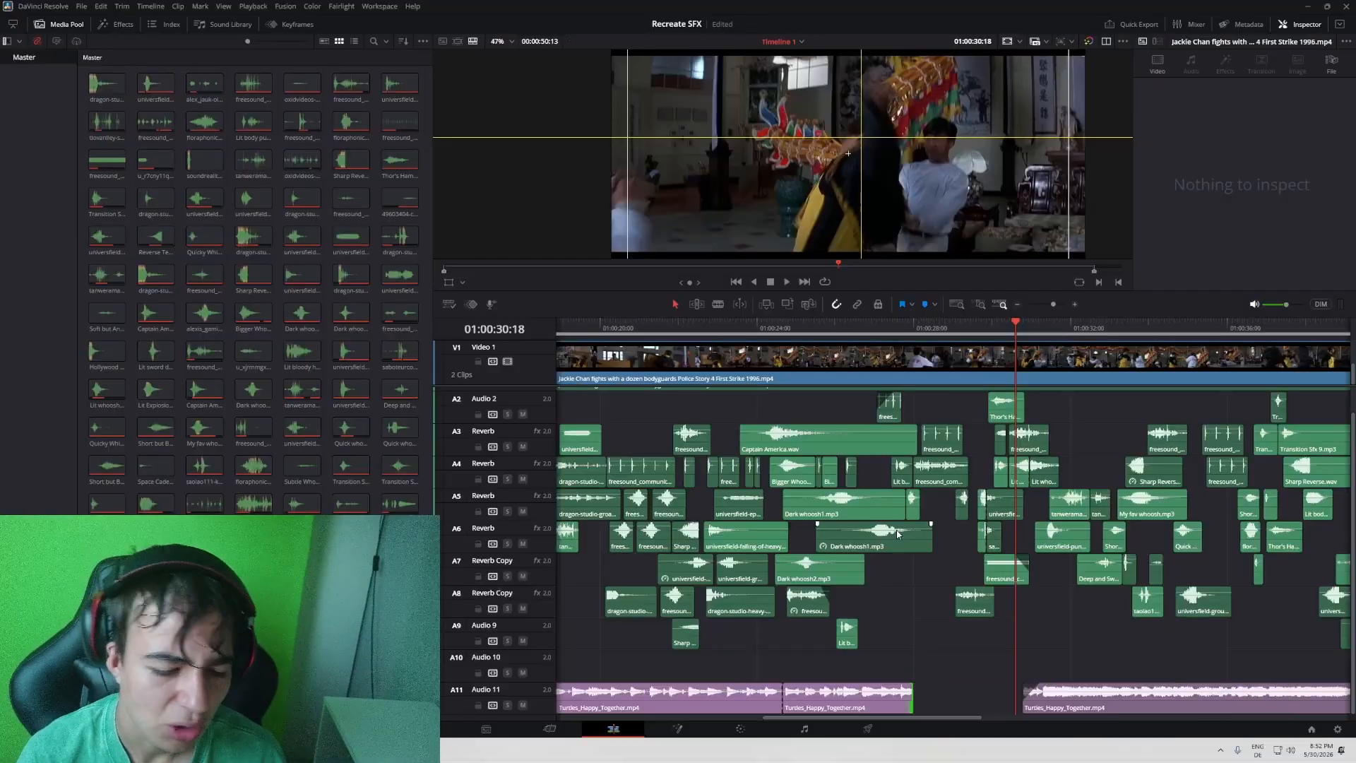
- Replay the short passage around 01:00:28 several times with all effects, stopping at 01:00:28:11
{"action": "left_click", "coordinate": [895, 325]}
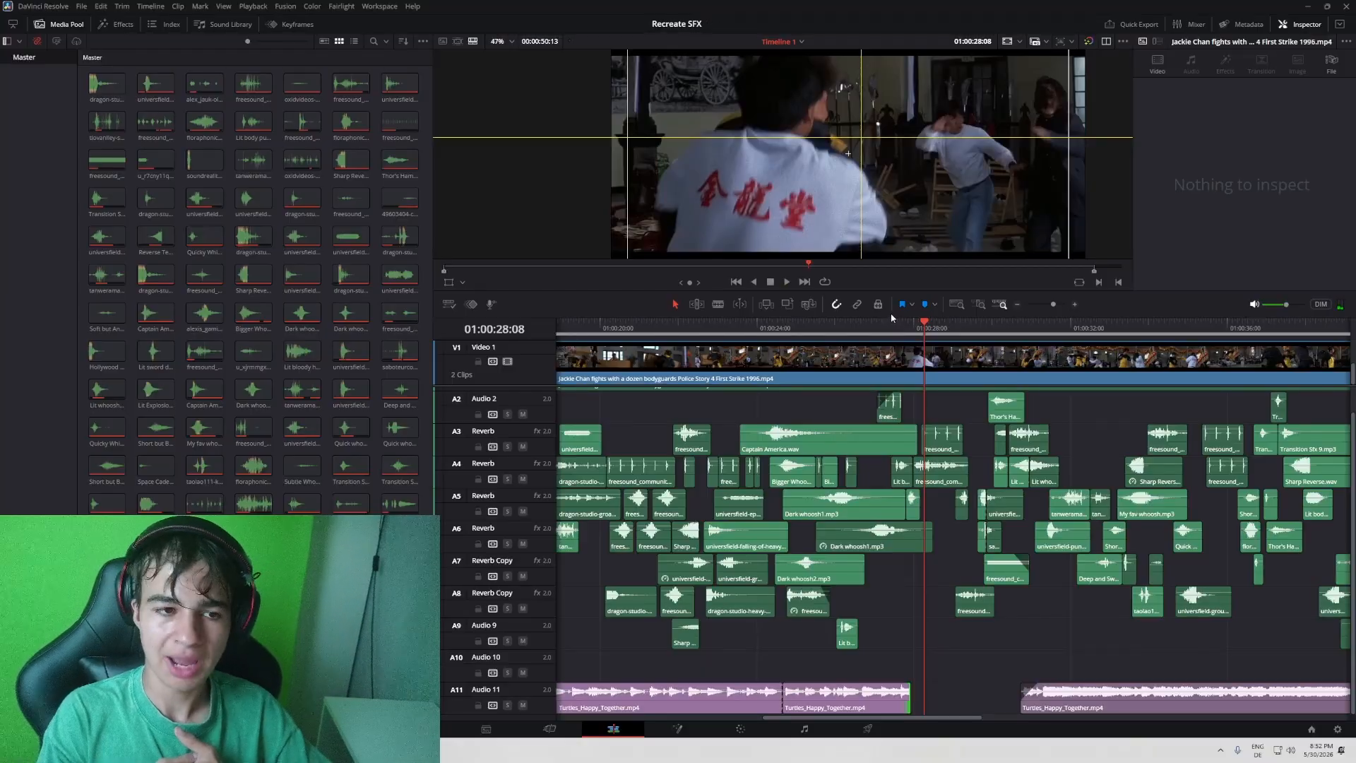
{"action": "key", "text": "space"}
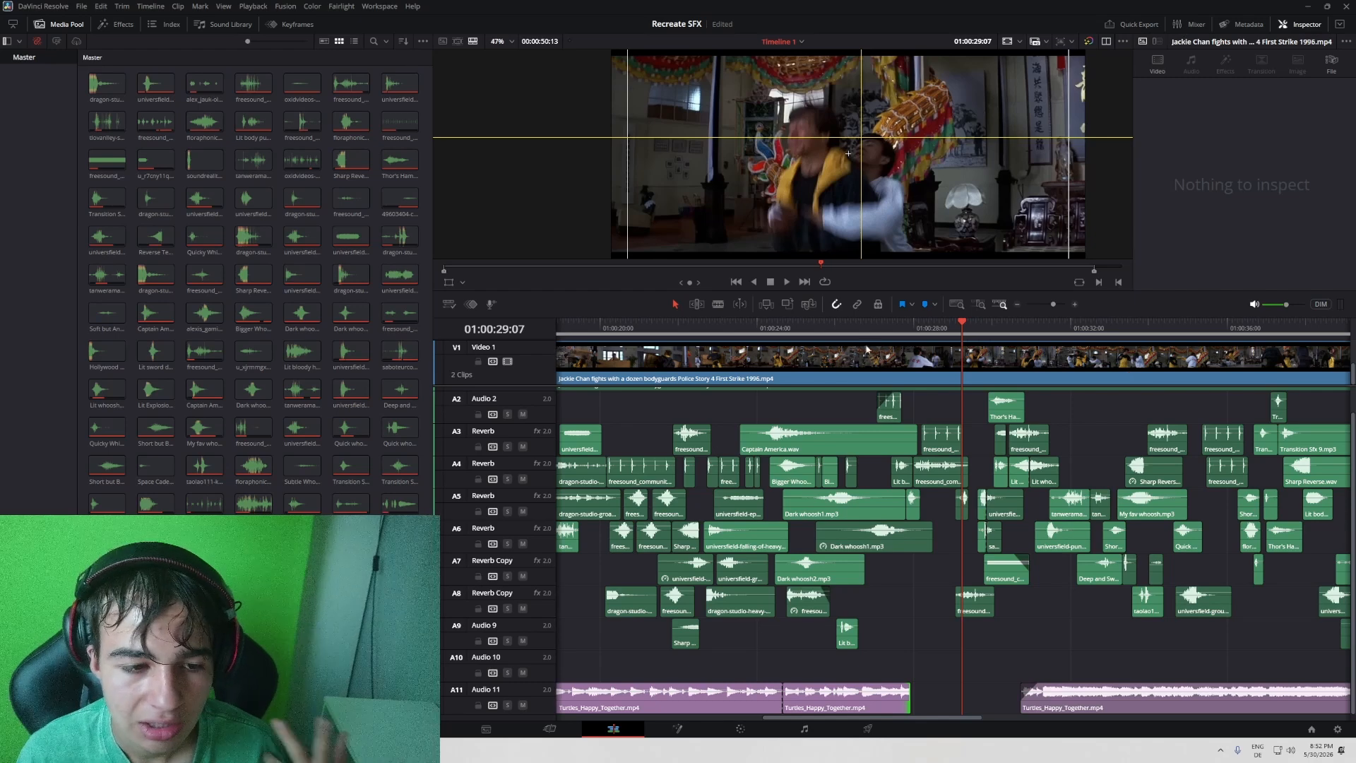
{"action": "left_click", "coordinate": [901, 326]}
{"action": "key", "text": "space"}
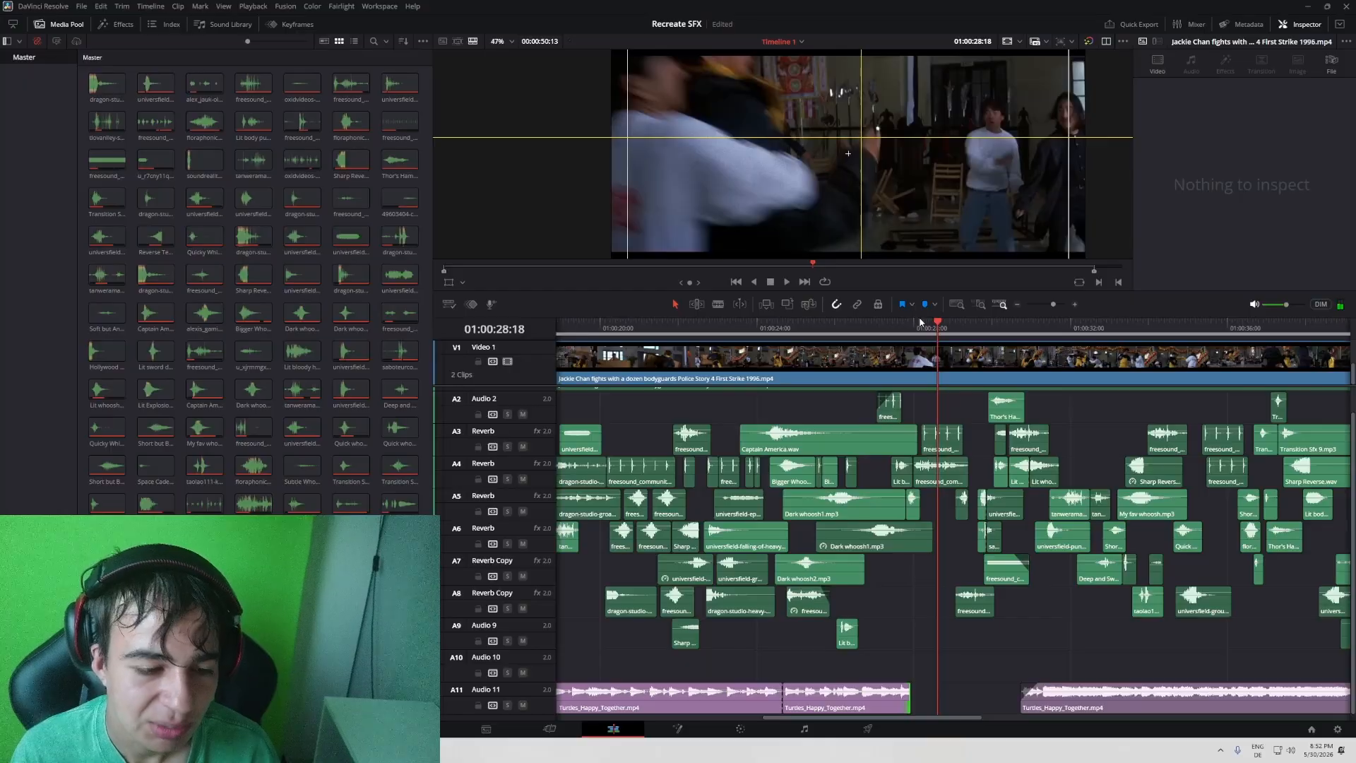
{"action": "left_click", "coordinate": [908, 327]}
{"action": "key", "text": "space"}
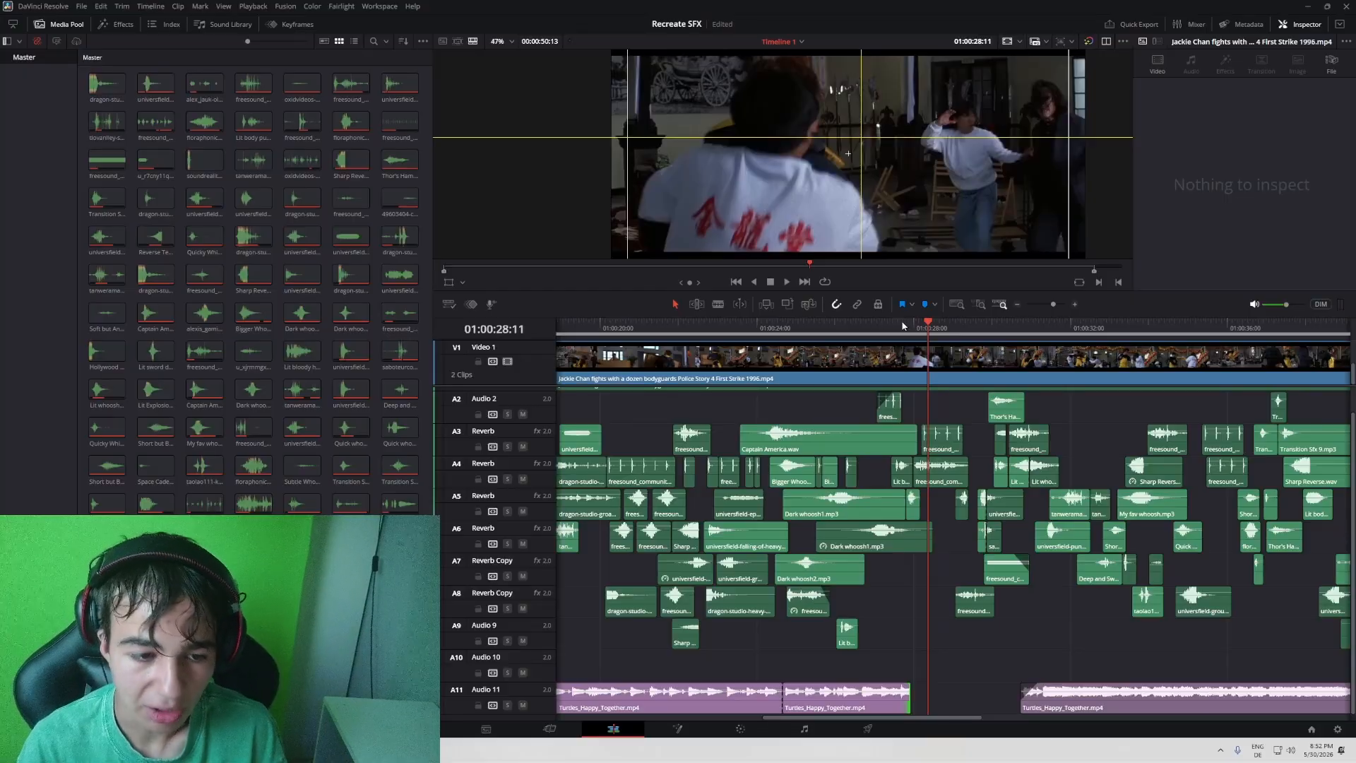
- Play the fight full screen from 01:00:28:11, return to the timeline, and stop playback at 01:00:34:07
{"action": "key", "text": "ctrl+f"}
{"action": "key", "text": "space"}
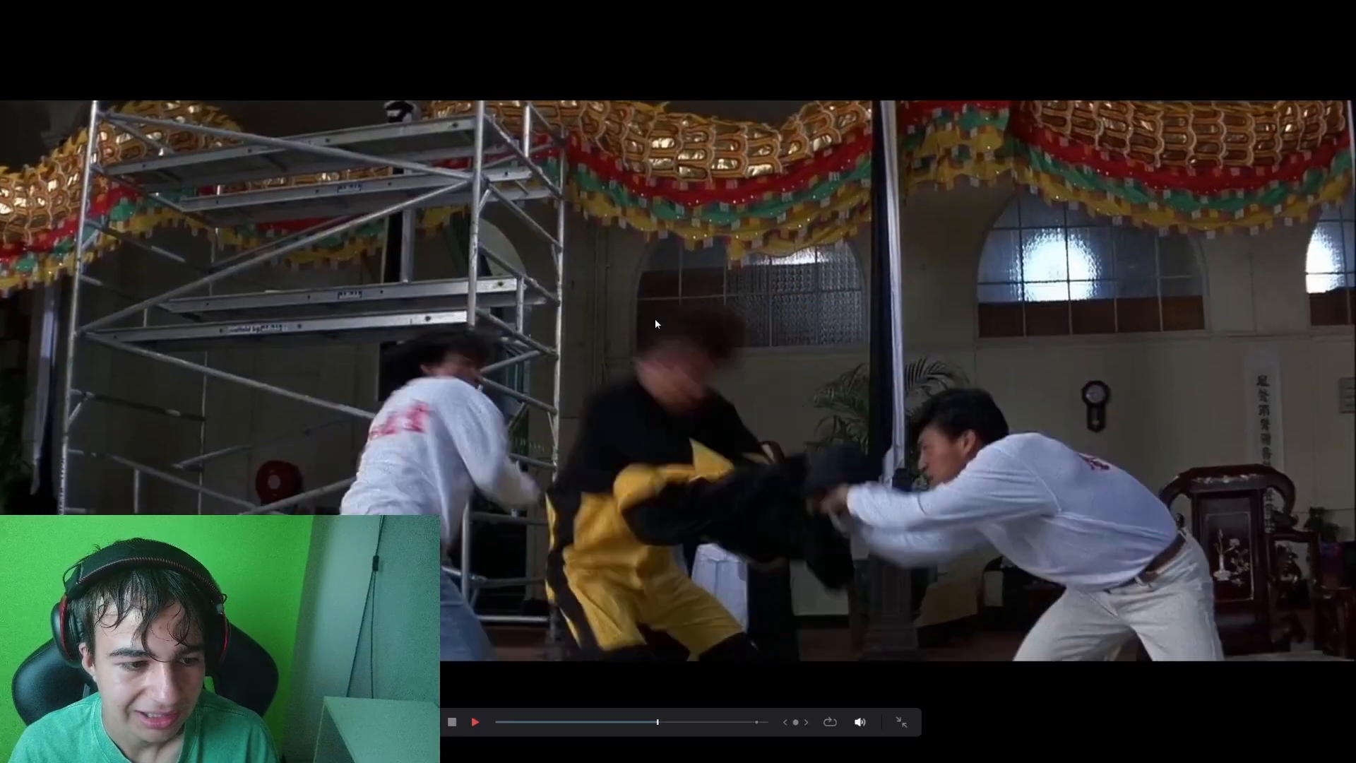
{"action": "key", "text": "Escape"}
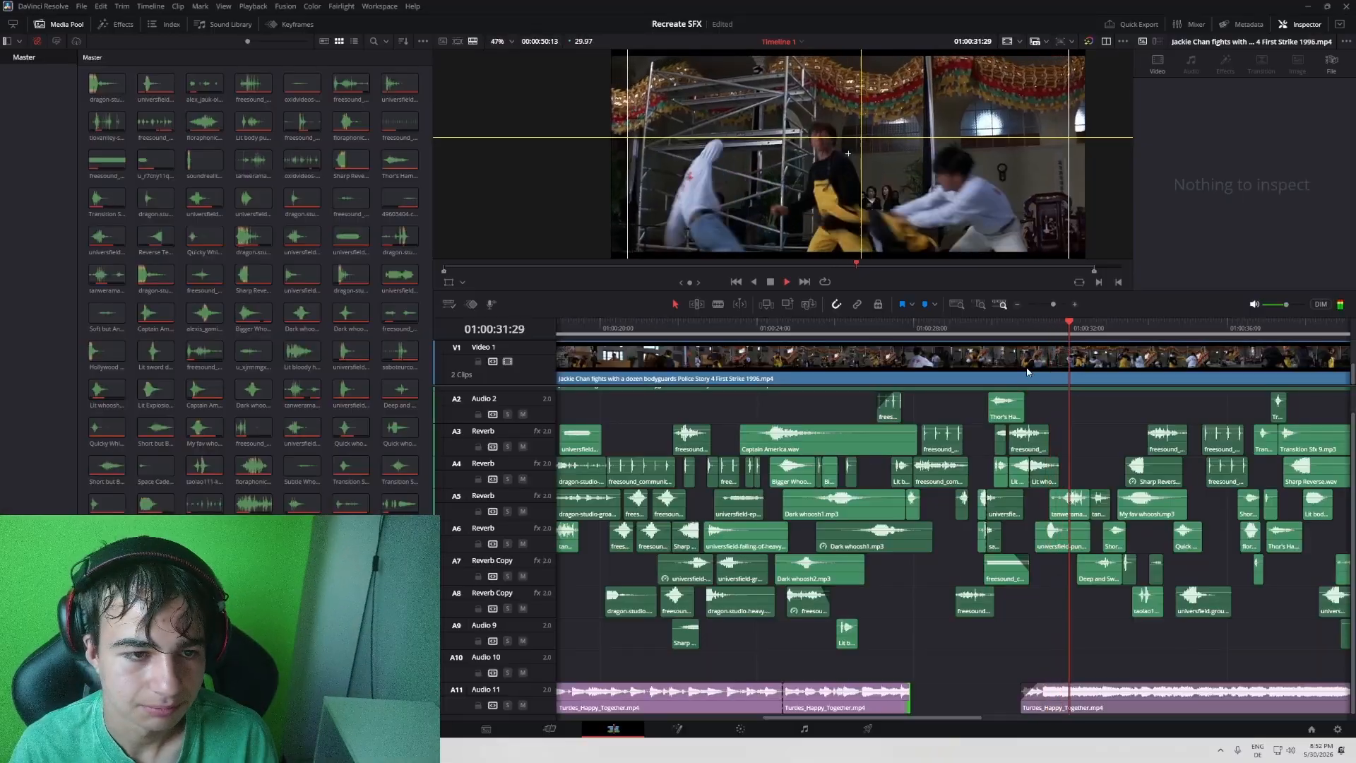
{"action": "left_click_drag", "start_coordinate": [1053, 305], "coordinate": [1051, 304]}
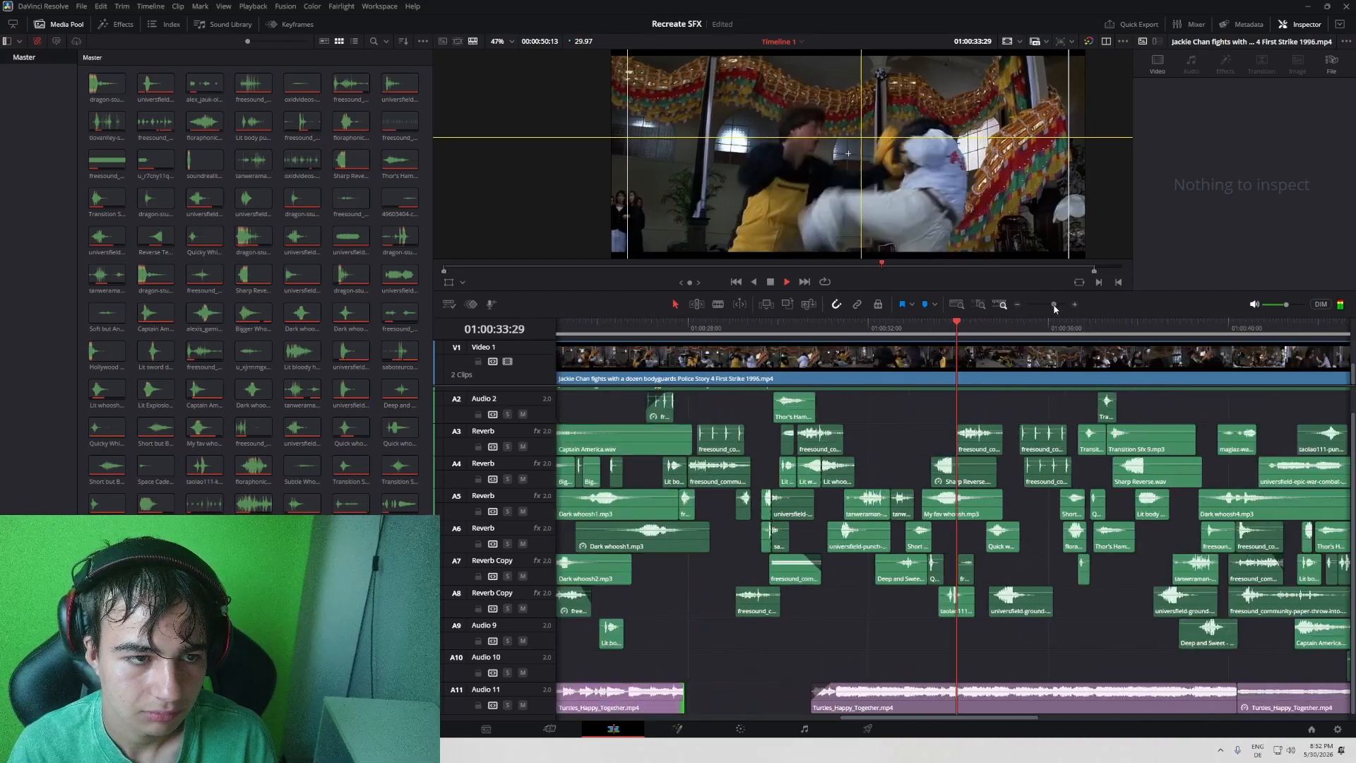
{"action": "key", "text": "space"}
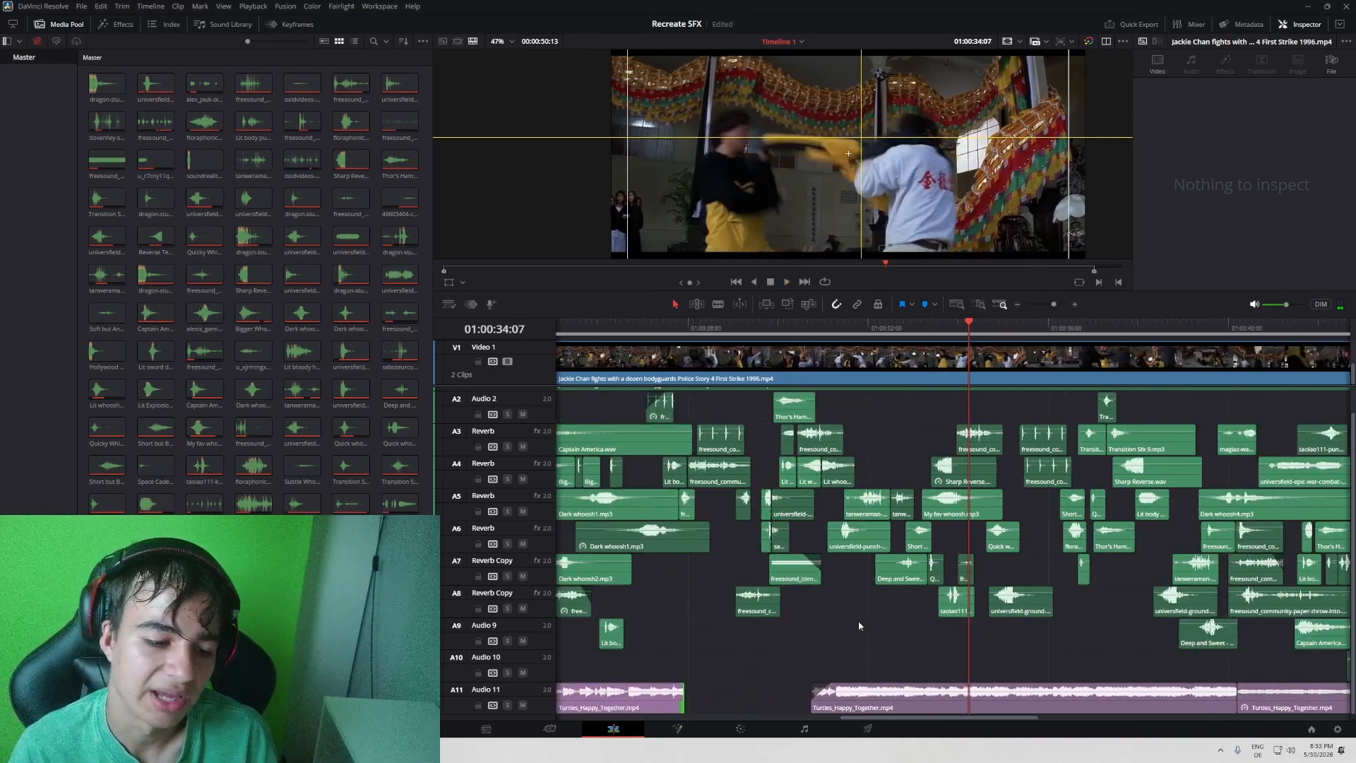
- Place the playhead at 01:00:39:08 on the floor roll, near the start of the Dark whoosh4 clip on A5
{"action": "scroll", "coordinate": [859, 626], "scroll_direction": "right", "scroll_amount": 5}
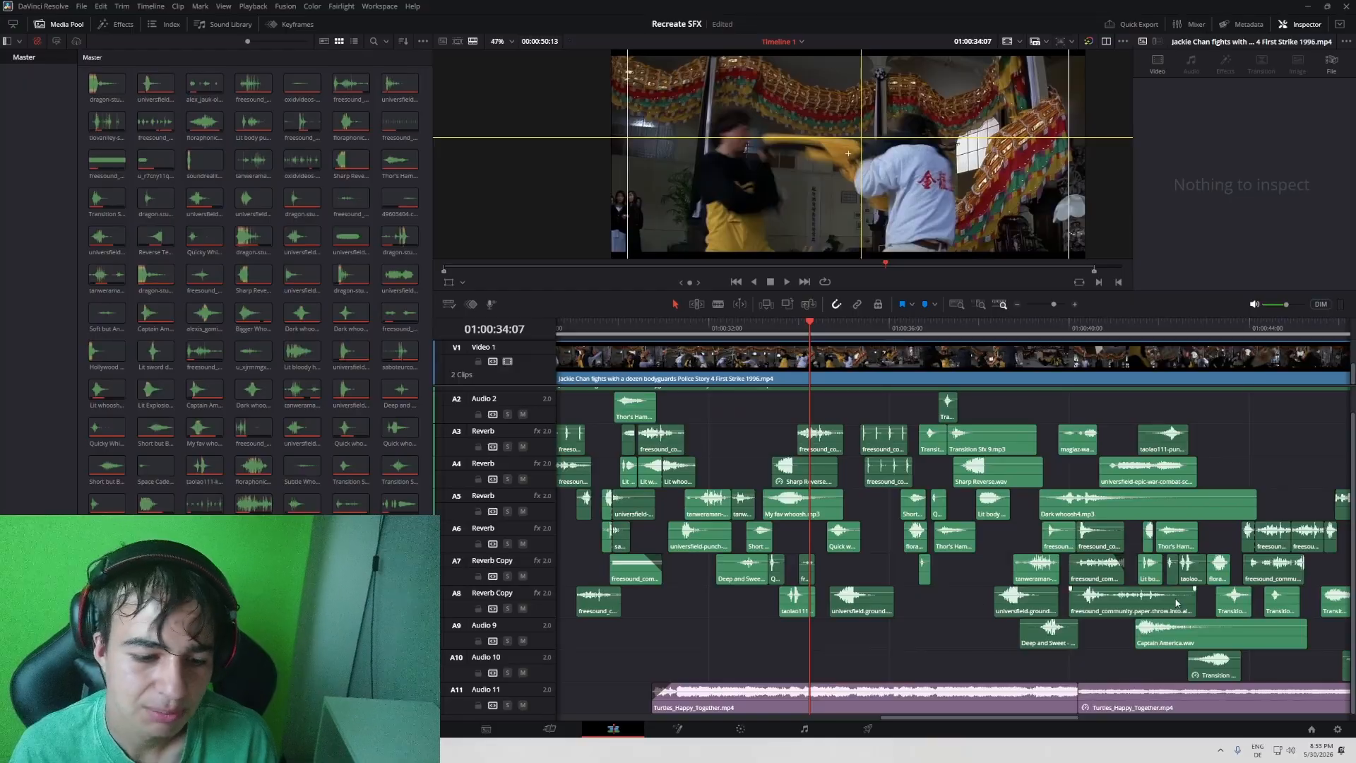
{"action": "left_click_drag", "start_coordinate": [1177, 603], "coordinate": [1008, 611]}
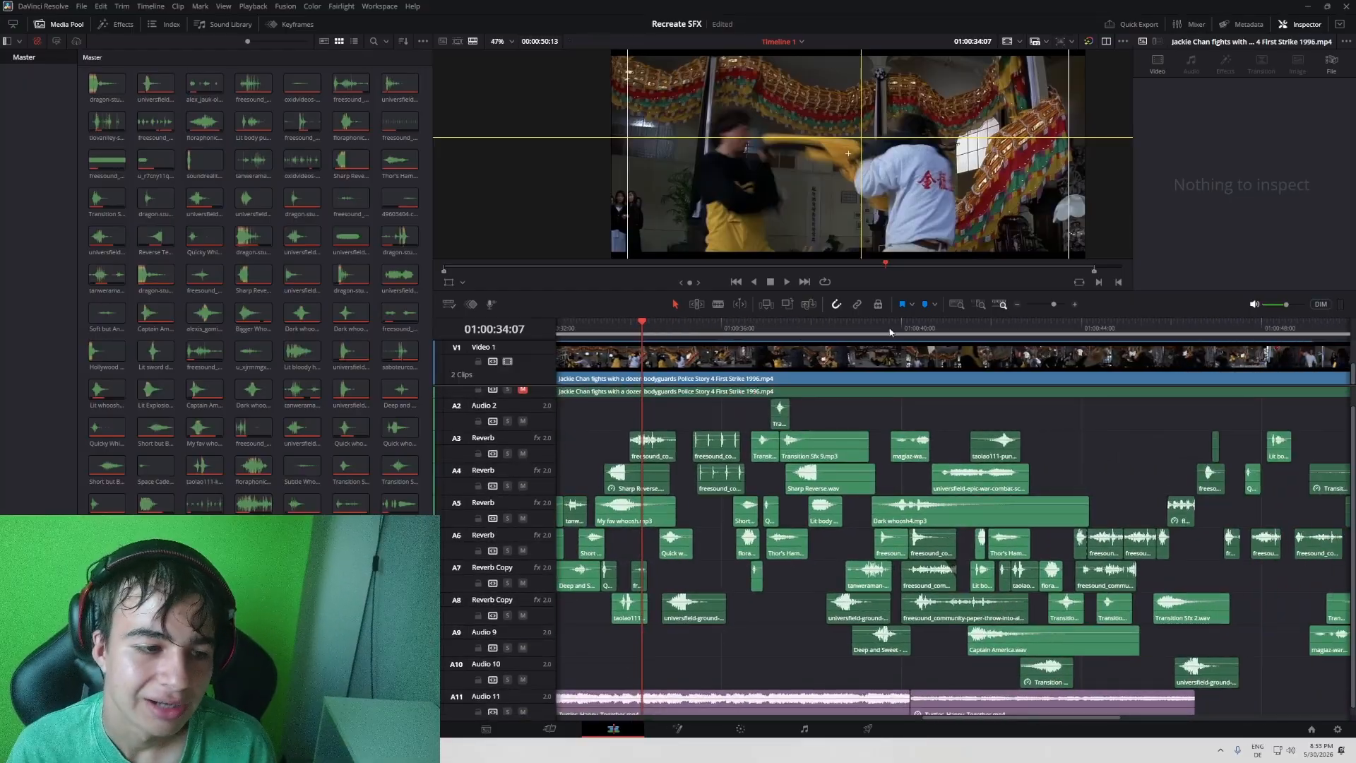
{"action": "left_click_drag", "start_coordinate": [882, 329], "coordinate": [889, 328]}
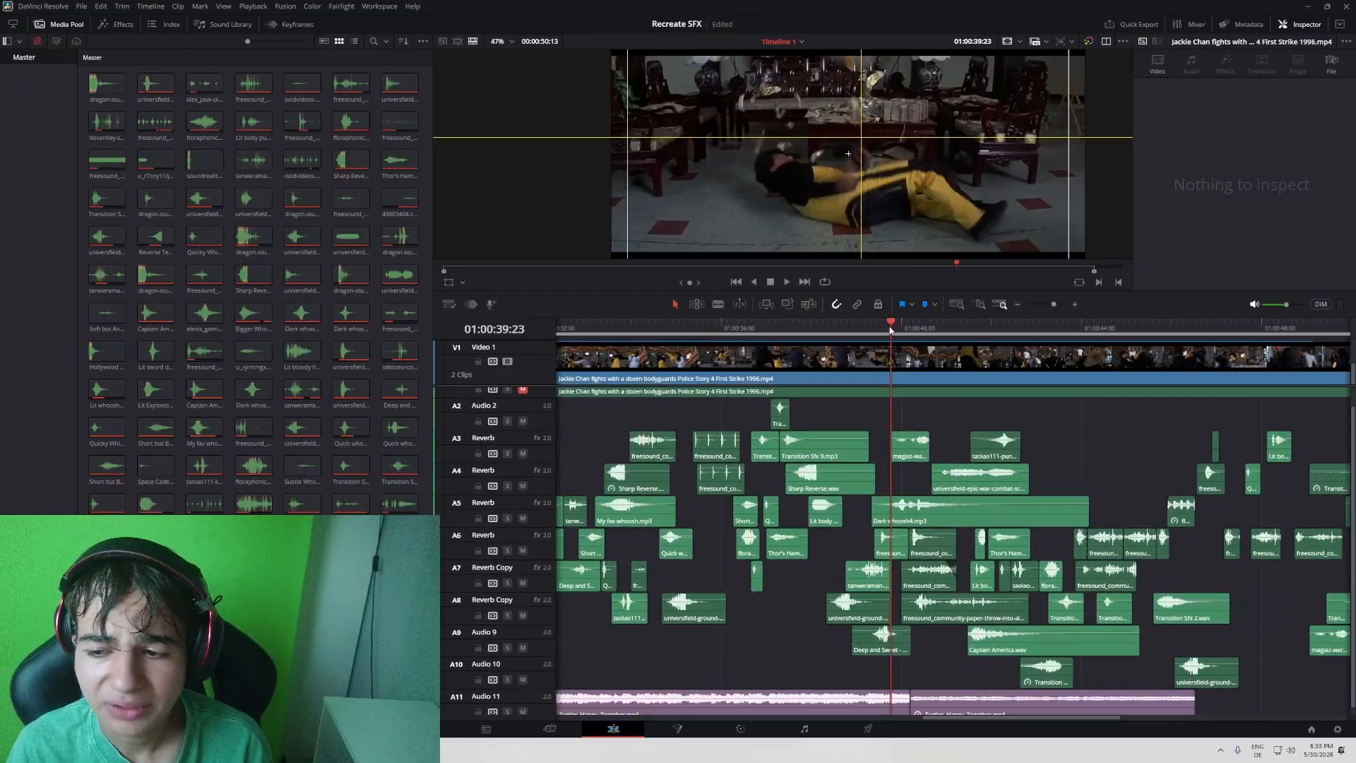
{"action": "left_click_drag", "start_coordinate": [1027, 479], "coordinate": [1021, 478]}
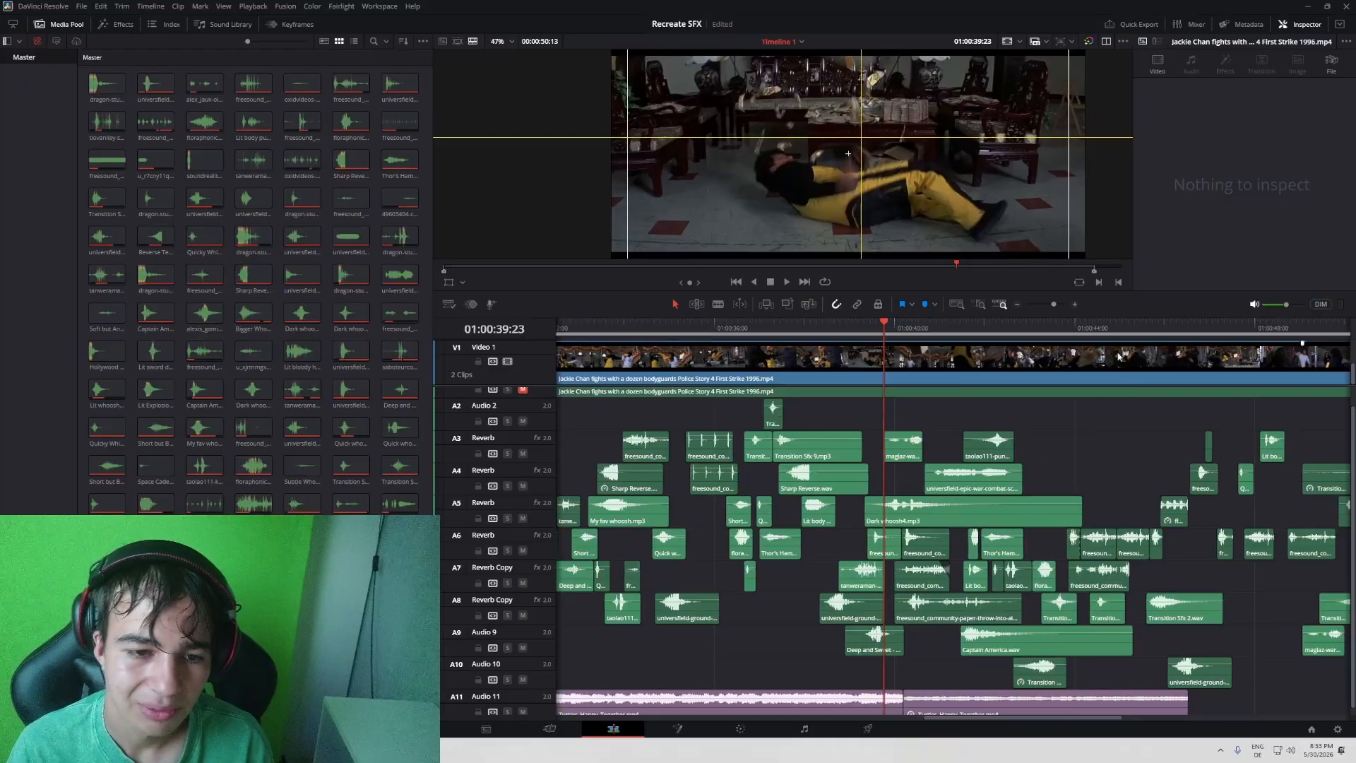
{"action": "left_click_drag", "start_coordinate": [887, 328], "coordinate": [861, 330]}
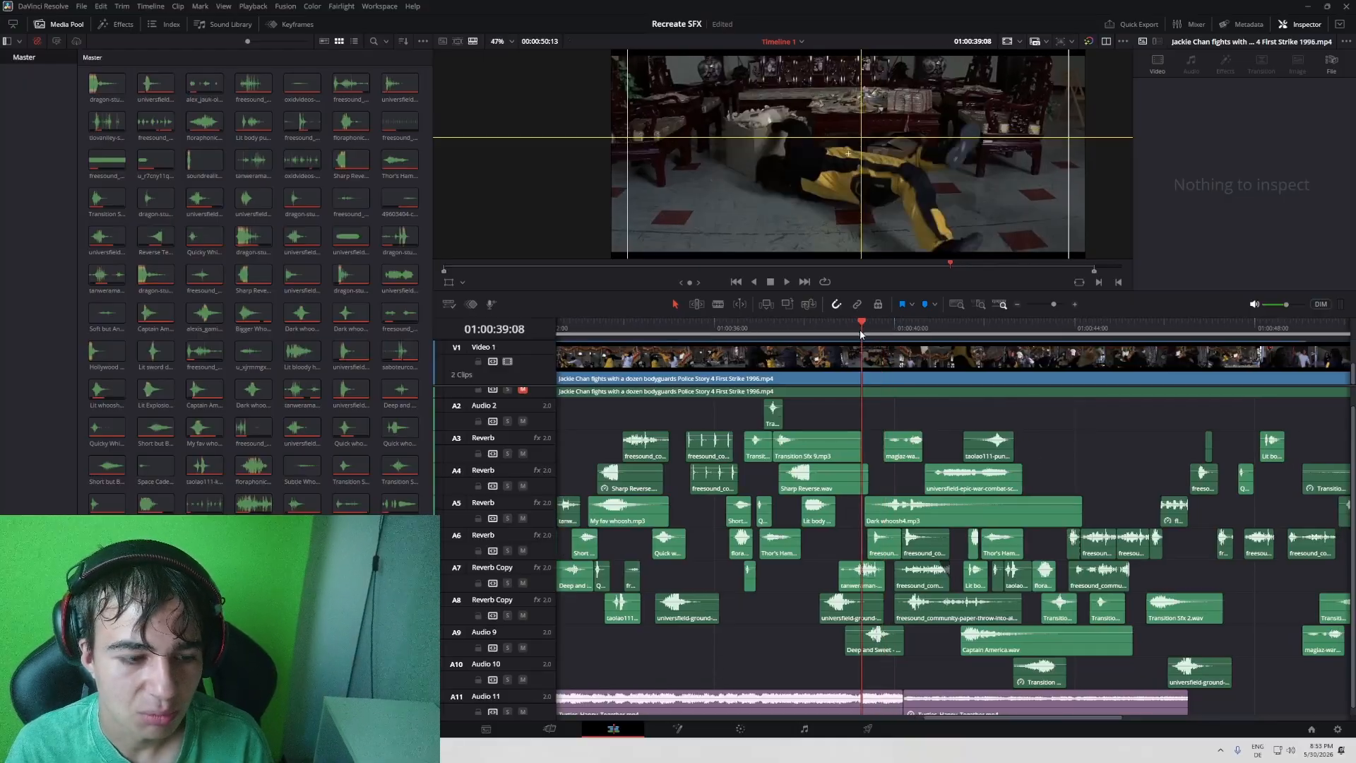
- Mute the music on A11, replay the paper throw around 01:00:40 several times, and stop at 01:00:40:09
{"action": "key", "text": "space"}
{"action": "left_click", "coordinate": [523, 712]}
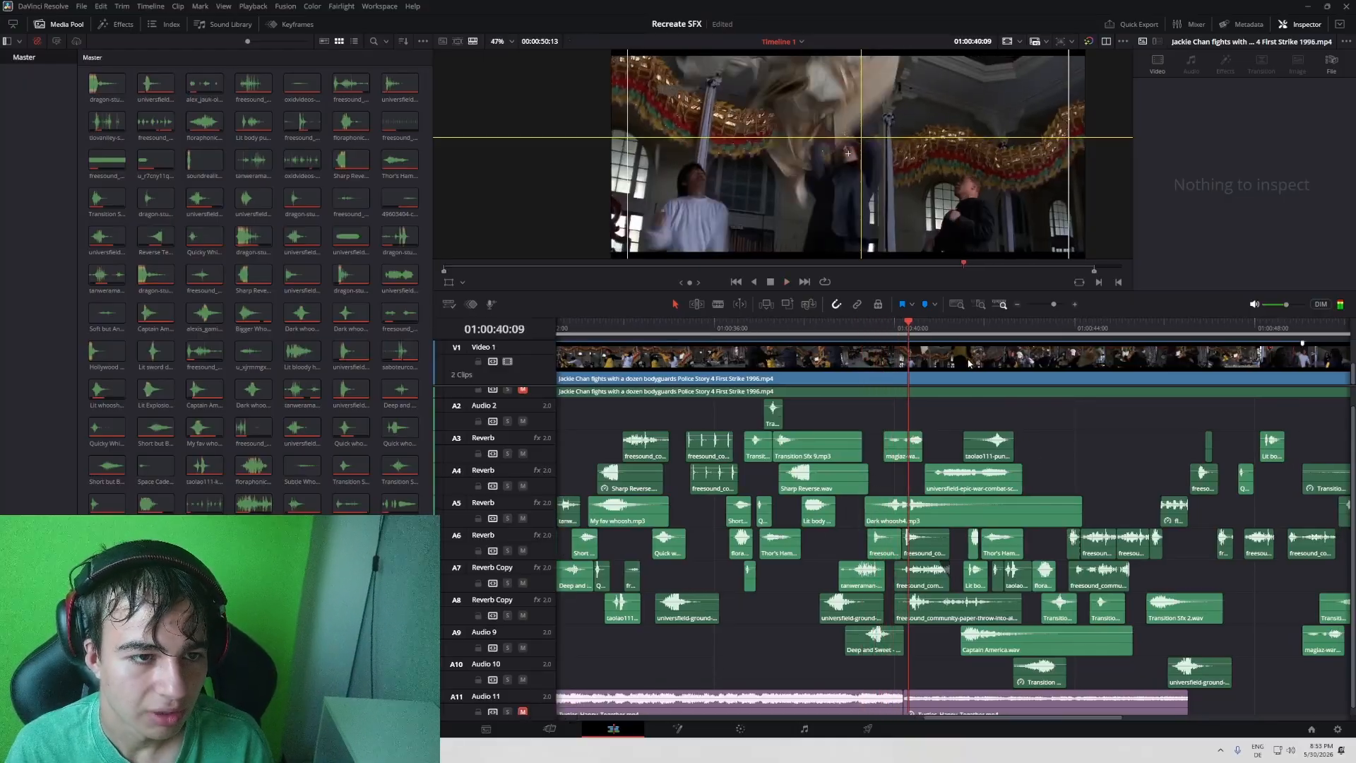
{"action": "left_click", "coordinate": [901, 330]}
{"action": "left_click", "coordinate": [886, 328]}
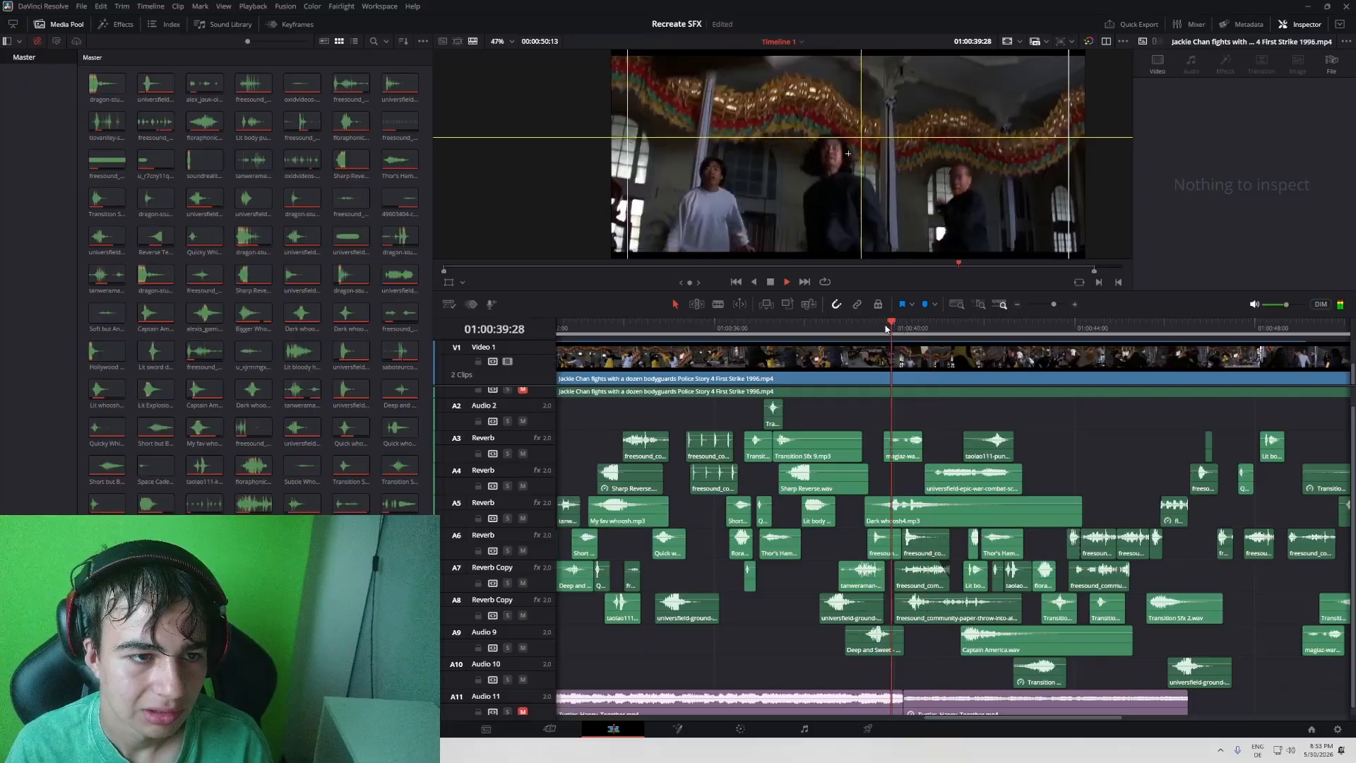
{"action": "left_click", "coordinate": [887, 328]}
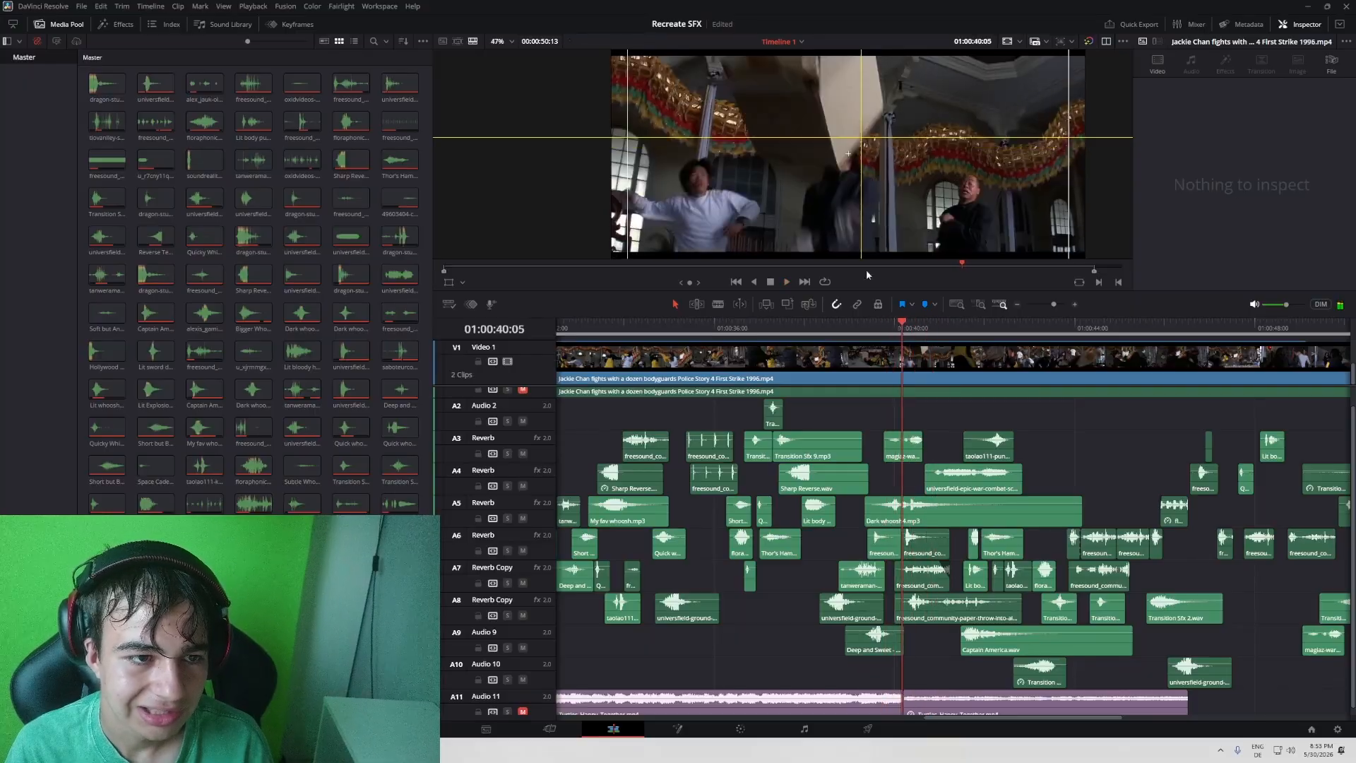
{"action": "key", "text": "space"}
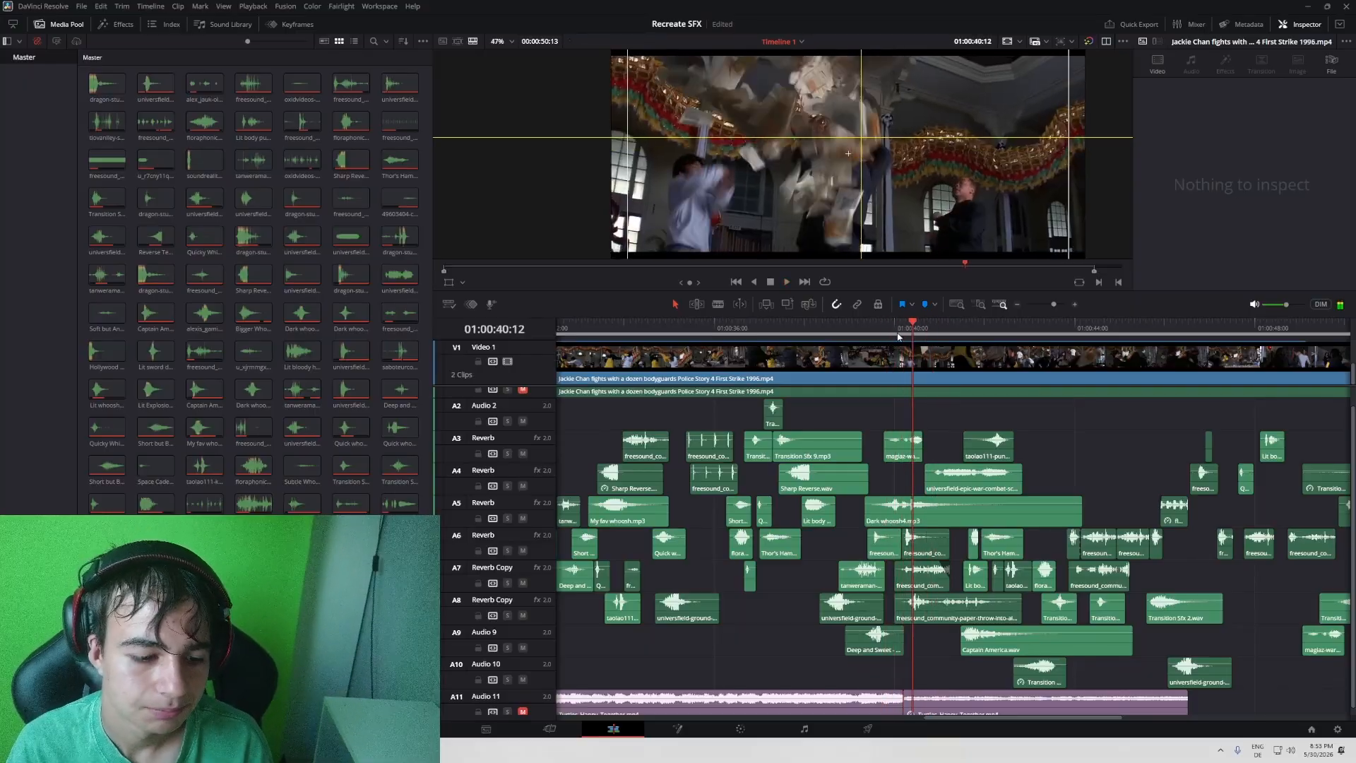
{"action": "key", "text": "Left"}
{"action": "key", "text": "Left"}
{"action": "key", "text": "Left"}
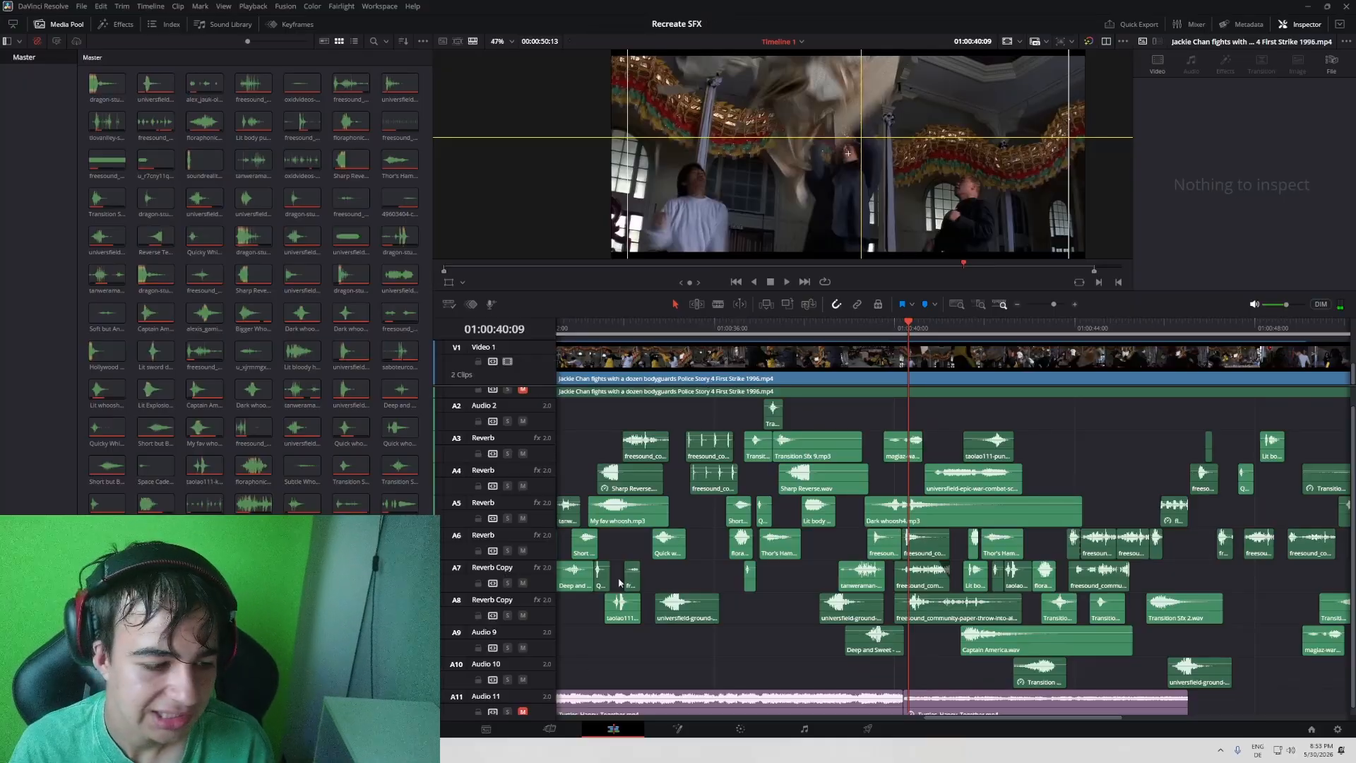
- Unmute the A11 music, replay the fight from 01:00:40:00, and place the playhead at 01:00:40:14 on the flying papers
{"action": "left_click", "coordinate": [522, 711]}
{"action": "left_click", "coordinate": [896, 325]}
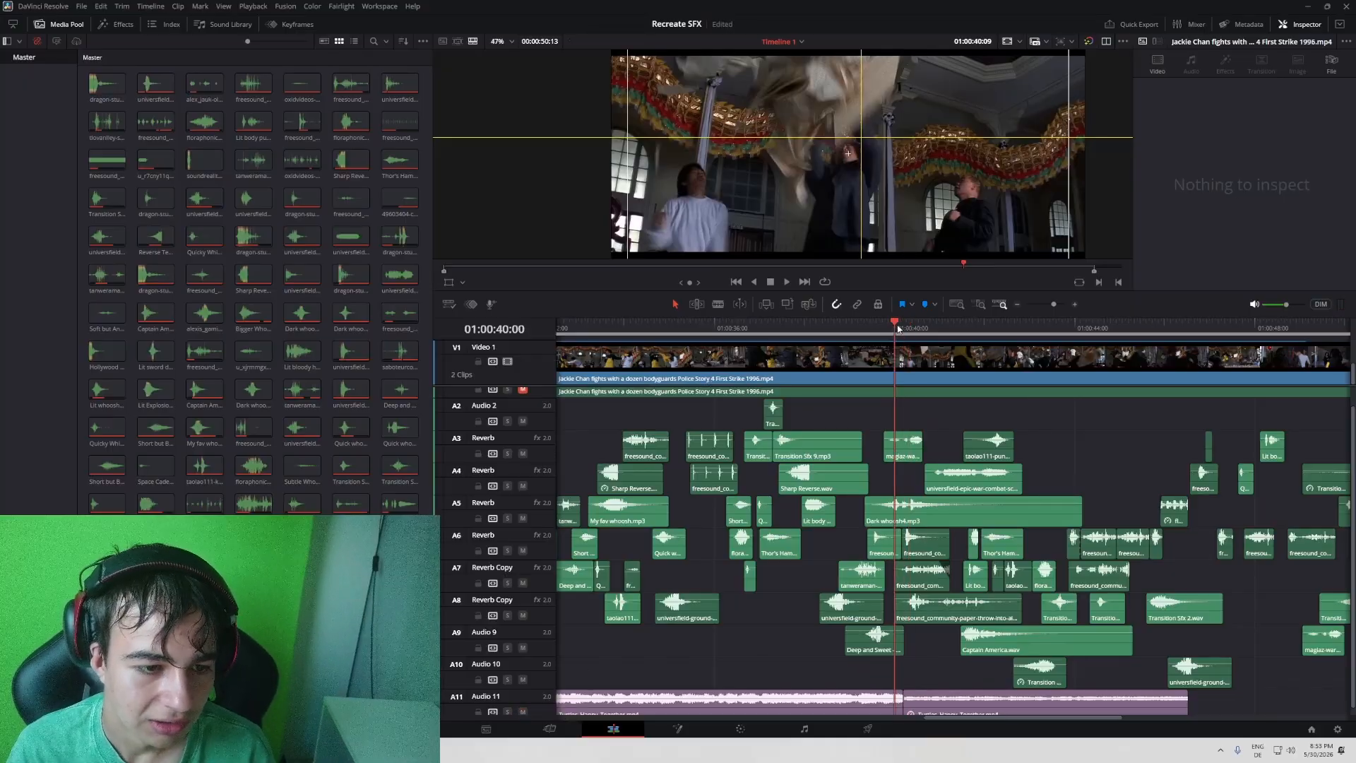
{"action": "key", "text": "space"}
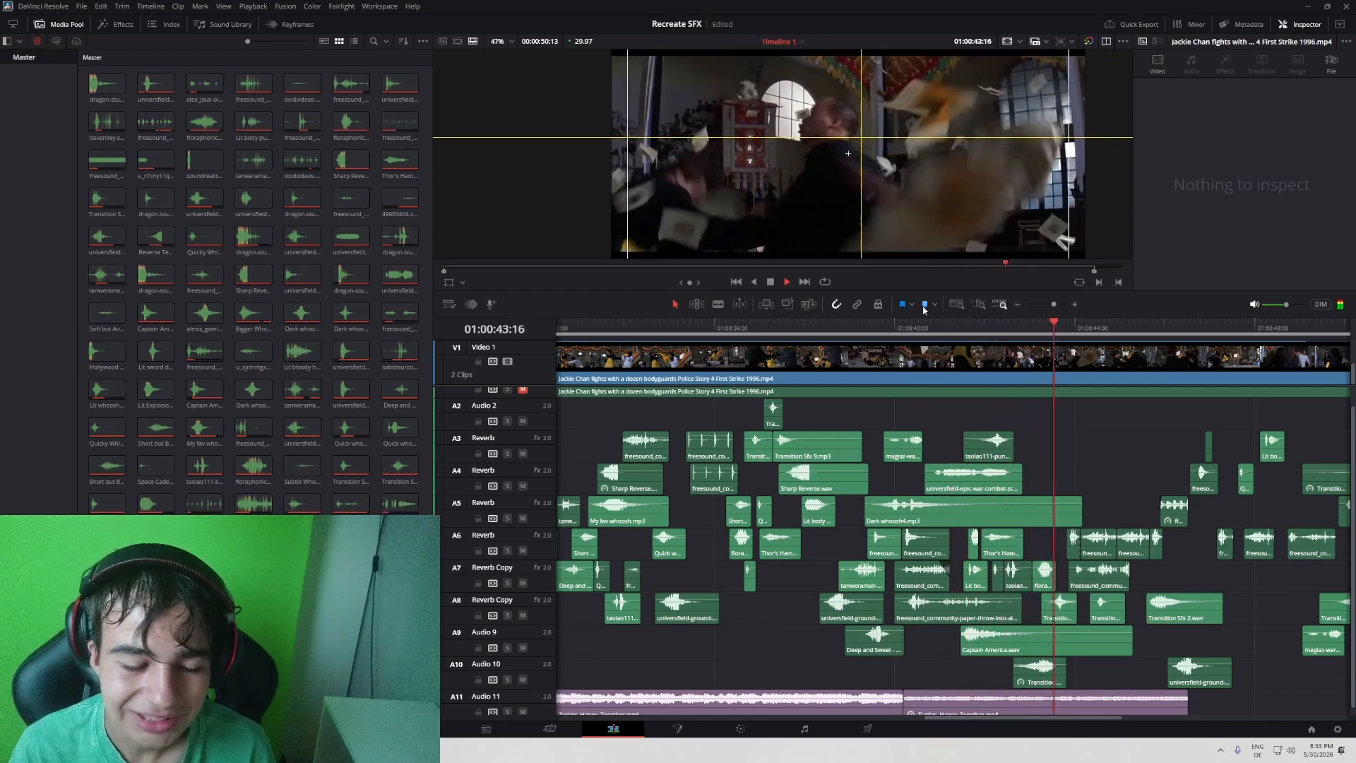
{"action": "left_click_drag", "start_coordinate": [892, 323], "coordinate": [916, 319]}
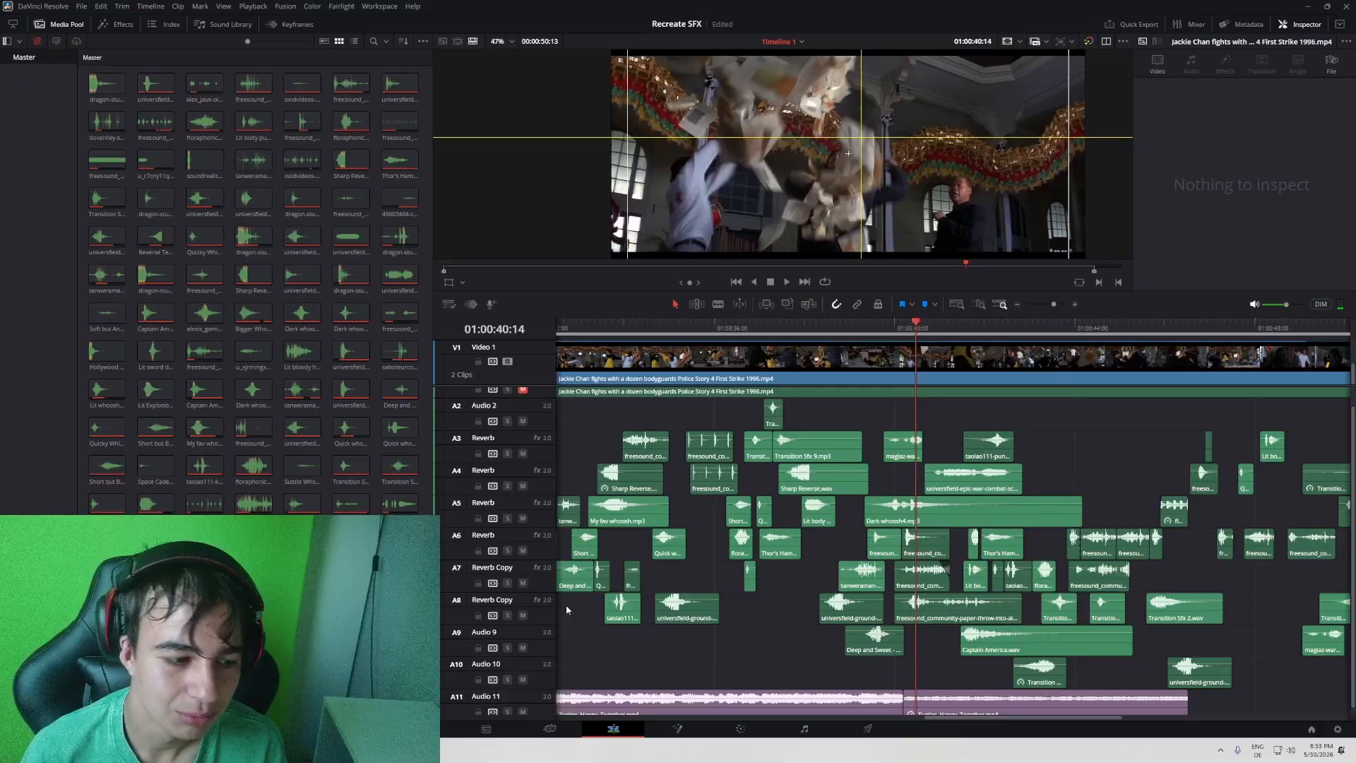
- Solo the A11 music, play the paper throw from around 01:00:40:14 again, and turn the solo off during playback
{"action": "key", "text": "space"}
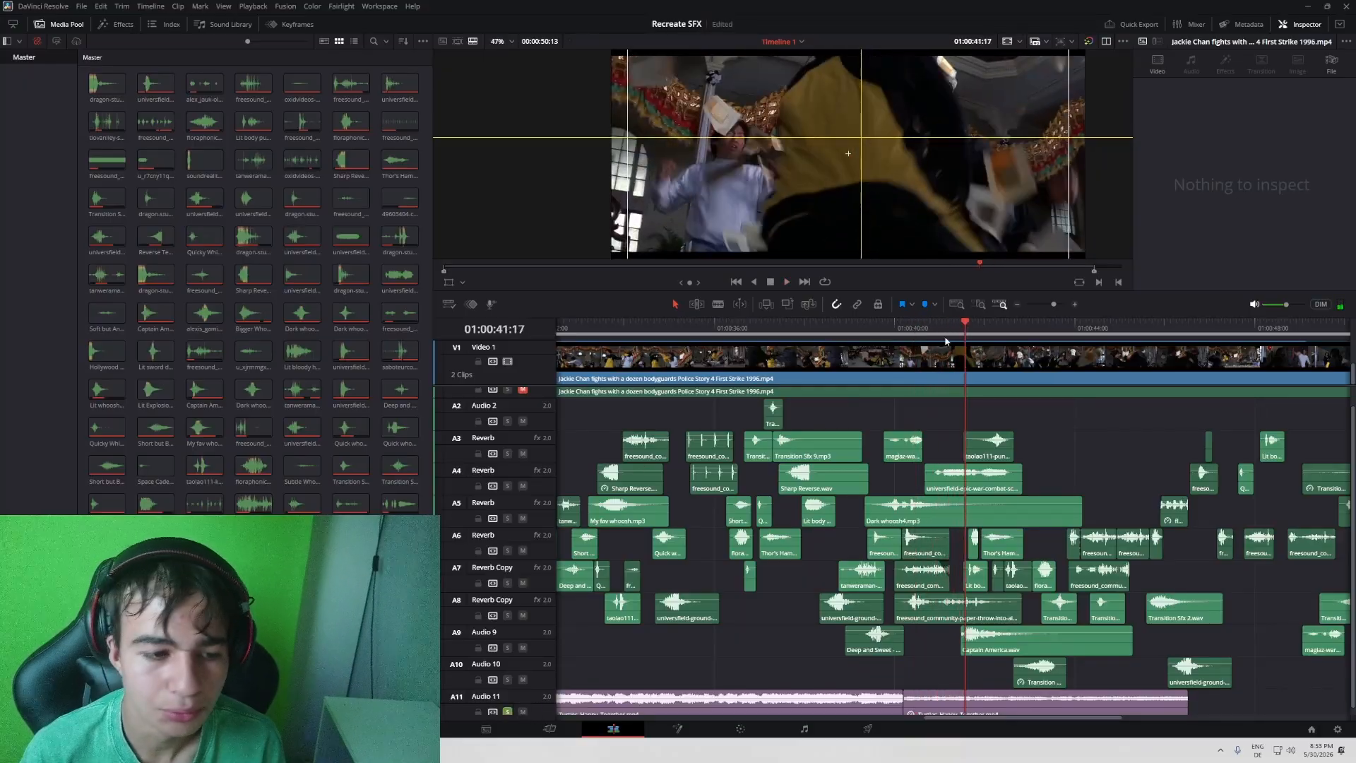
{"action": "left_click", "coordinate": [913, 330]}
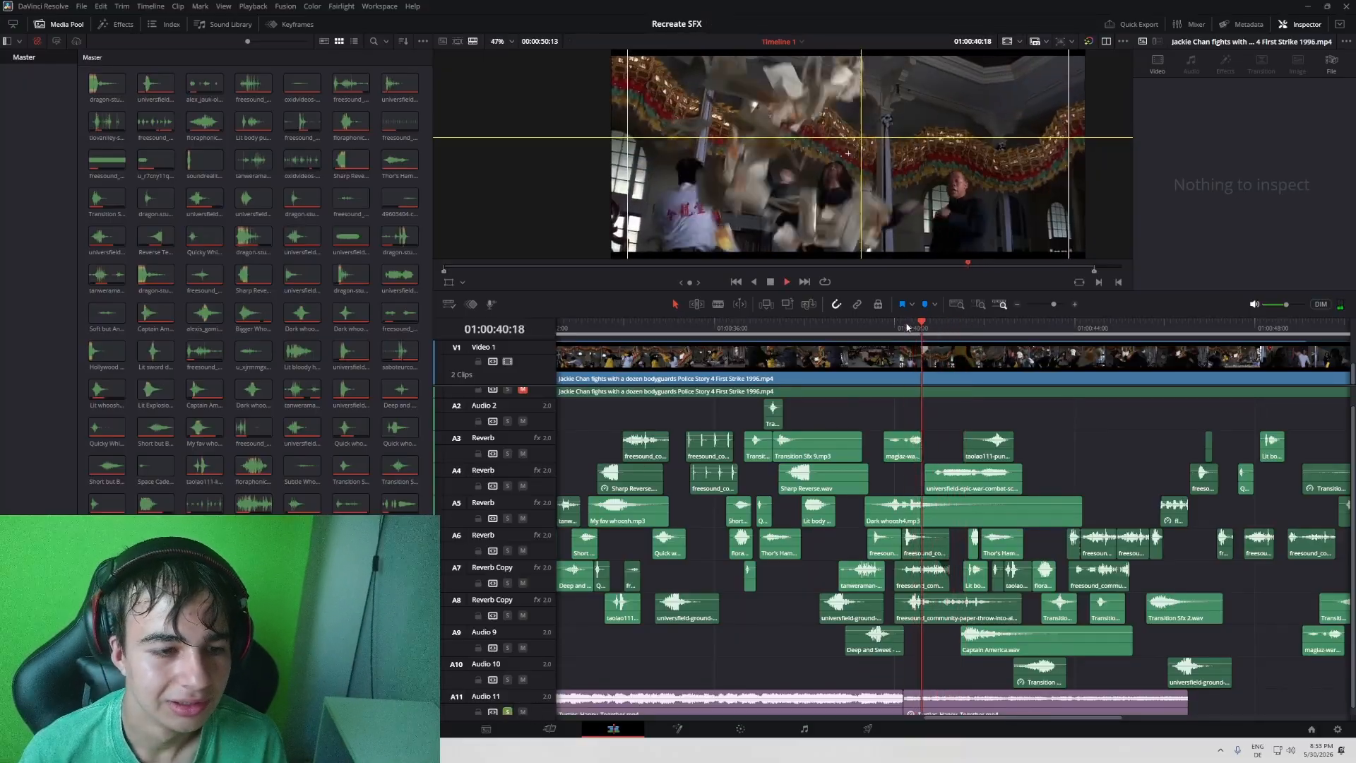
{"action": "left_click", "coordinate": [507, 713]}
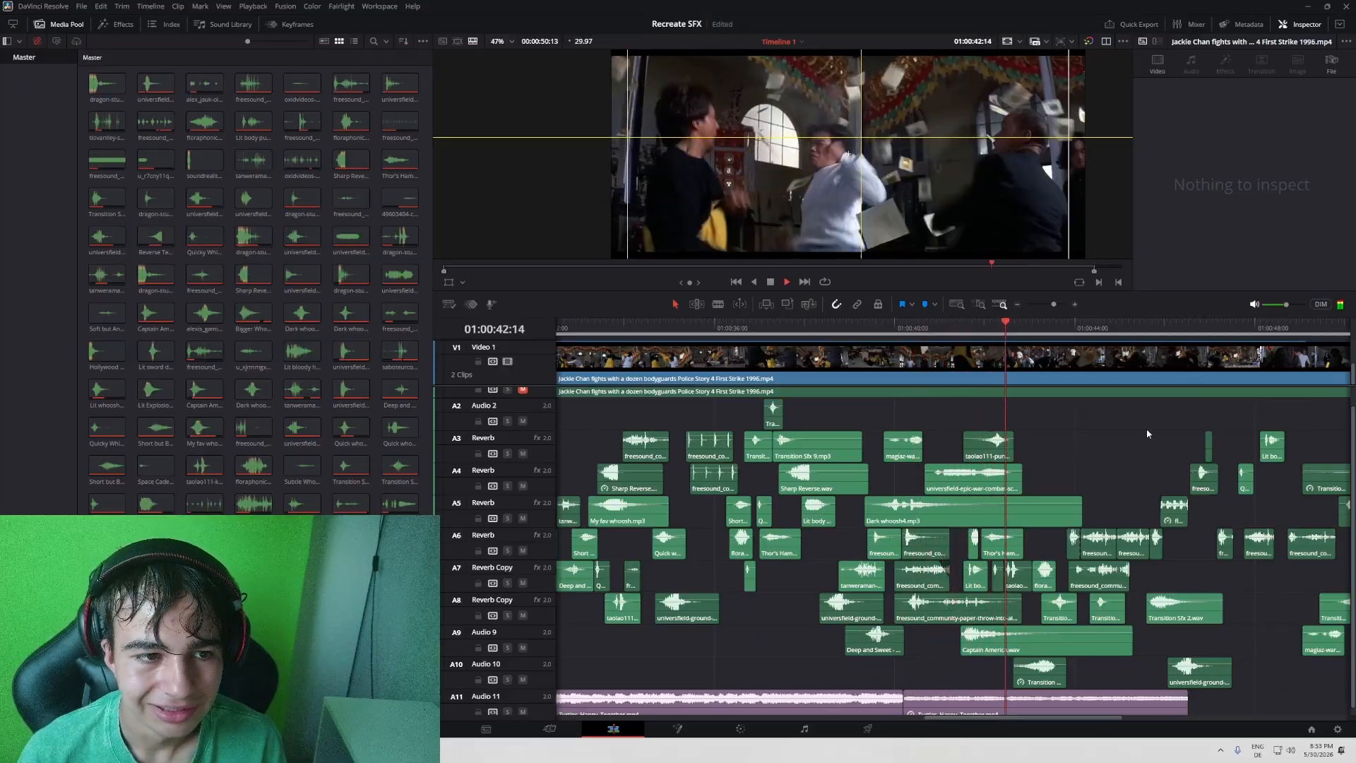
- Replay the passage around 01:00:46 where the second music clip on A11 ends, stopping at 01:00:47:03
{"action": "left_click_drag", "start_coordinate": [1130, 492], "coordinate": [965, 487]}
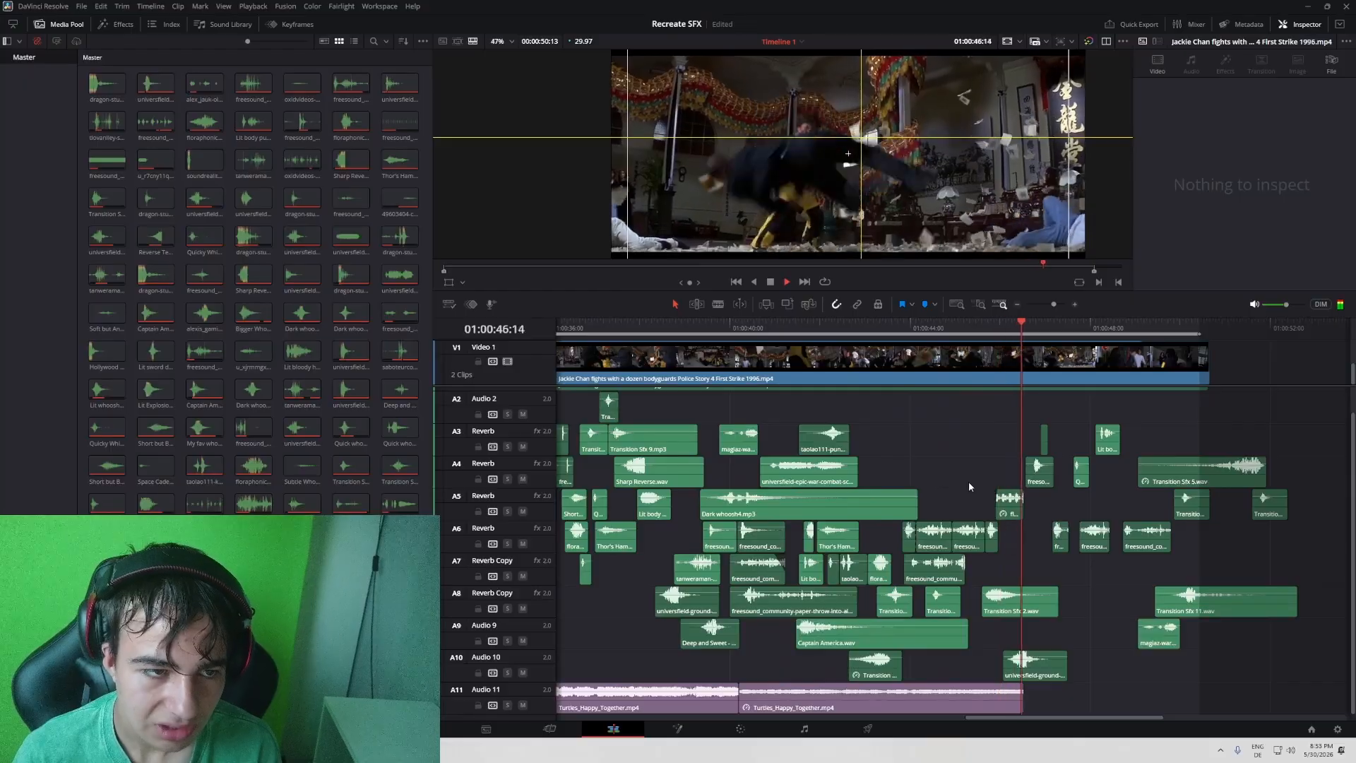
{"action": "left_click_drag", "start_coordinate": [987, 327], "coordinate": [967, 325]}
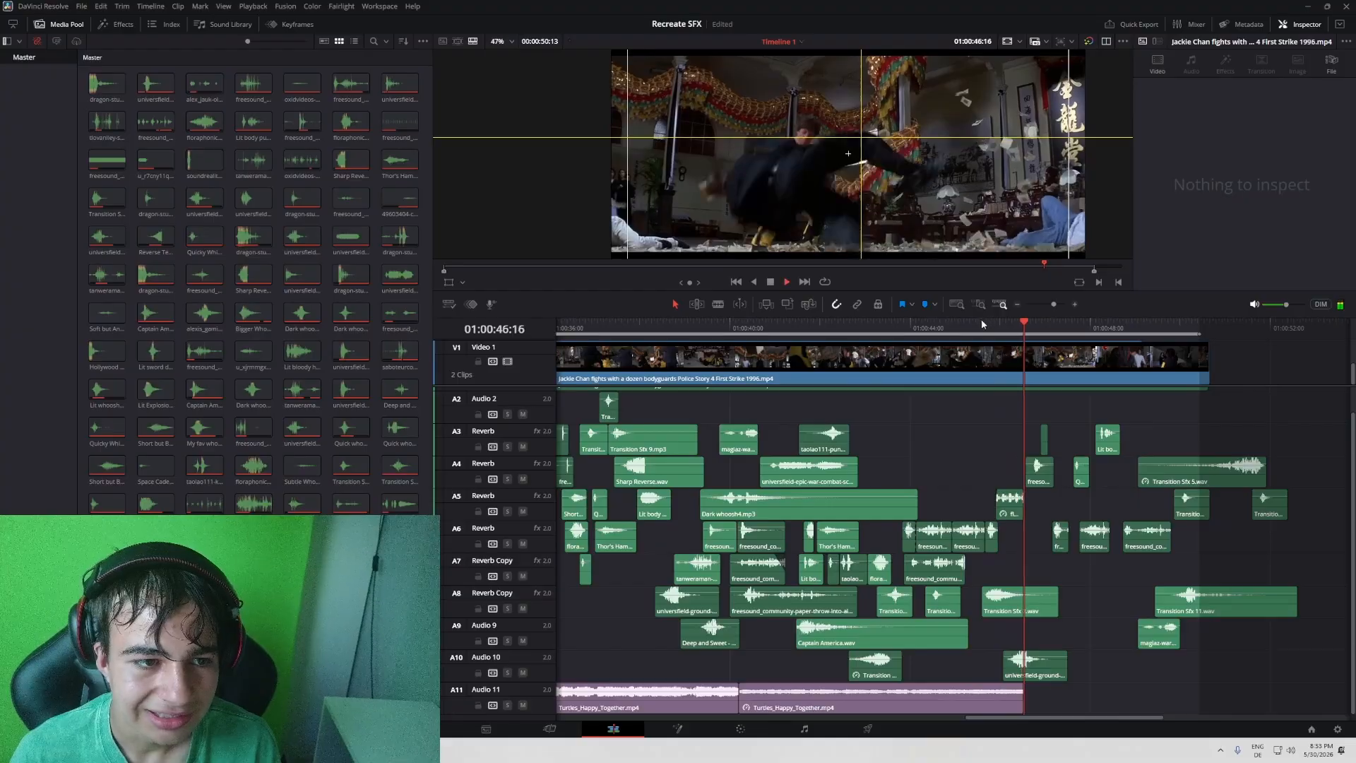
{"action": "key", "text": "space"}
{"action": "key", "text": "space"}
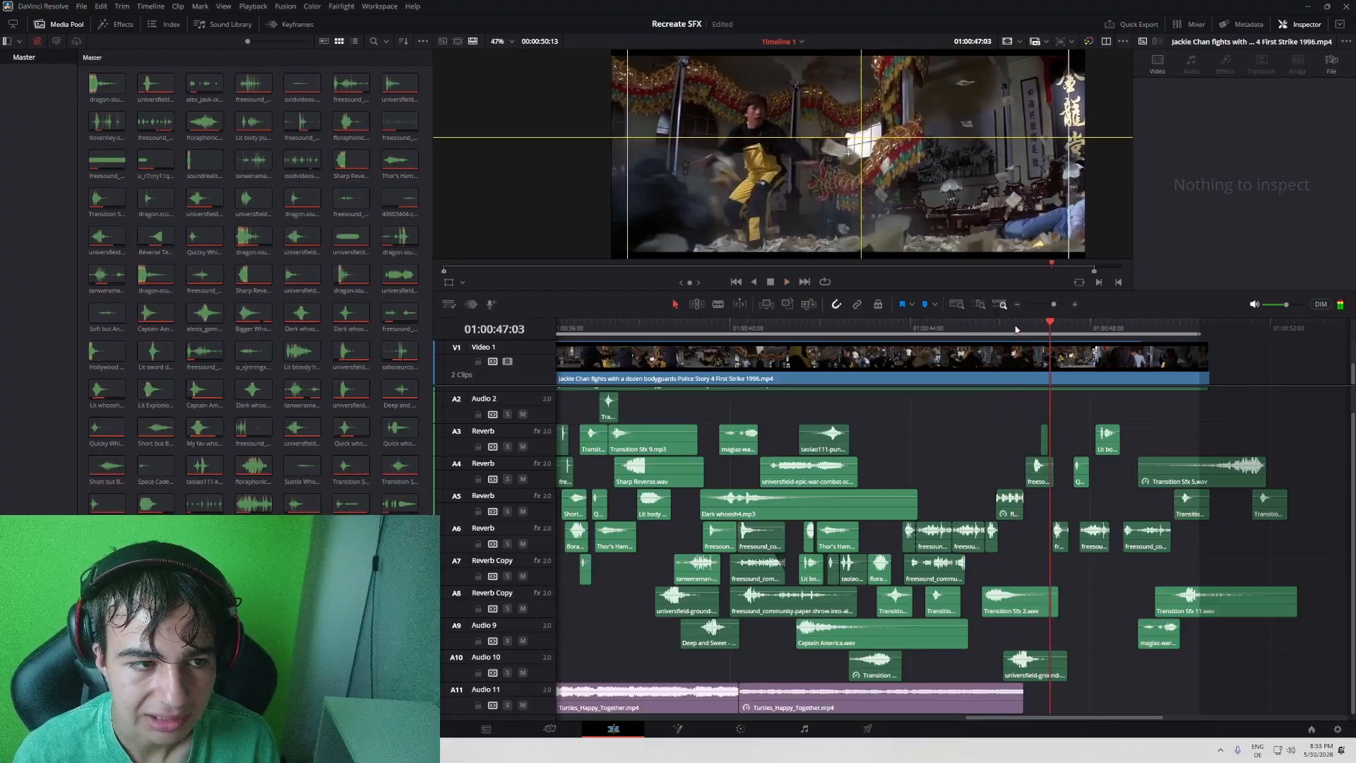
- Go back to the middle of the fight and place the playhead at 01:00:23:08, just after the table is thrown
{"action": "key", "text": "shift+z"}
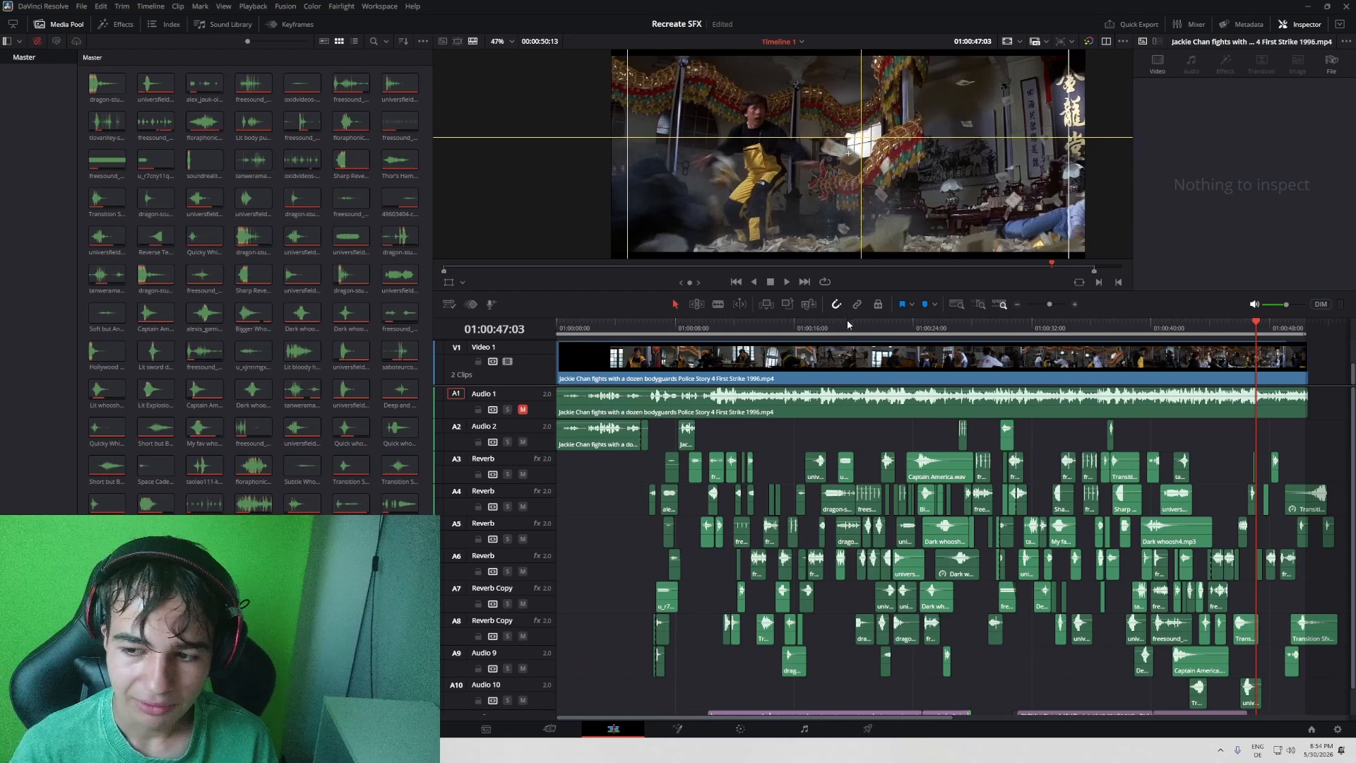
{"action": "left_click", "coordinate": [868, 328]}
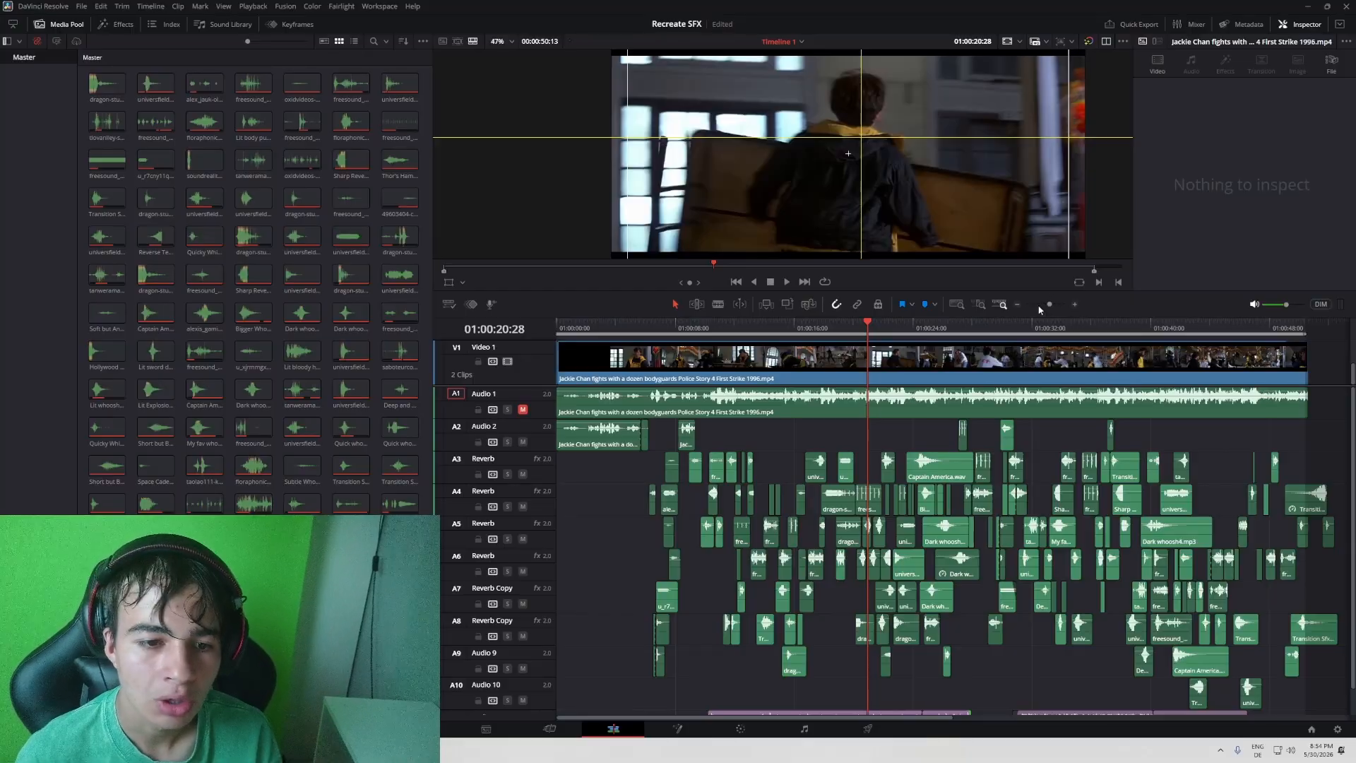
{"action": "left_click_drag", "start_coordinate": [1050, 304], "coordinate": [1053, 307]}
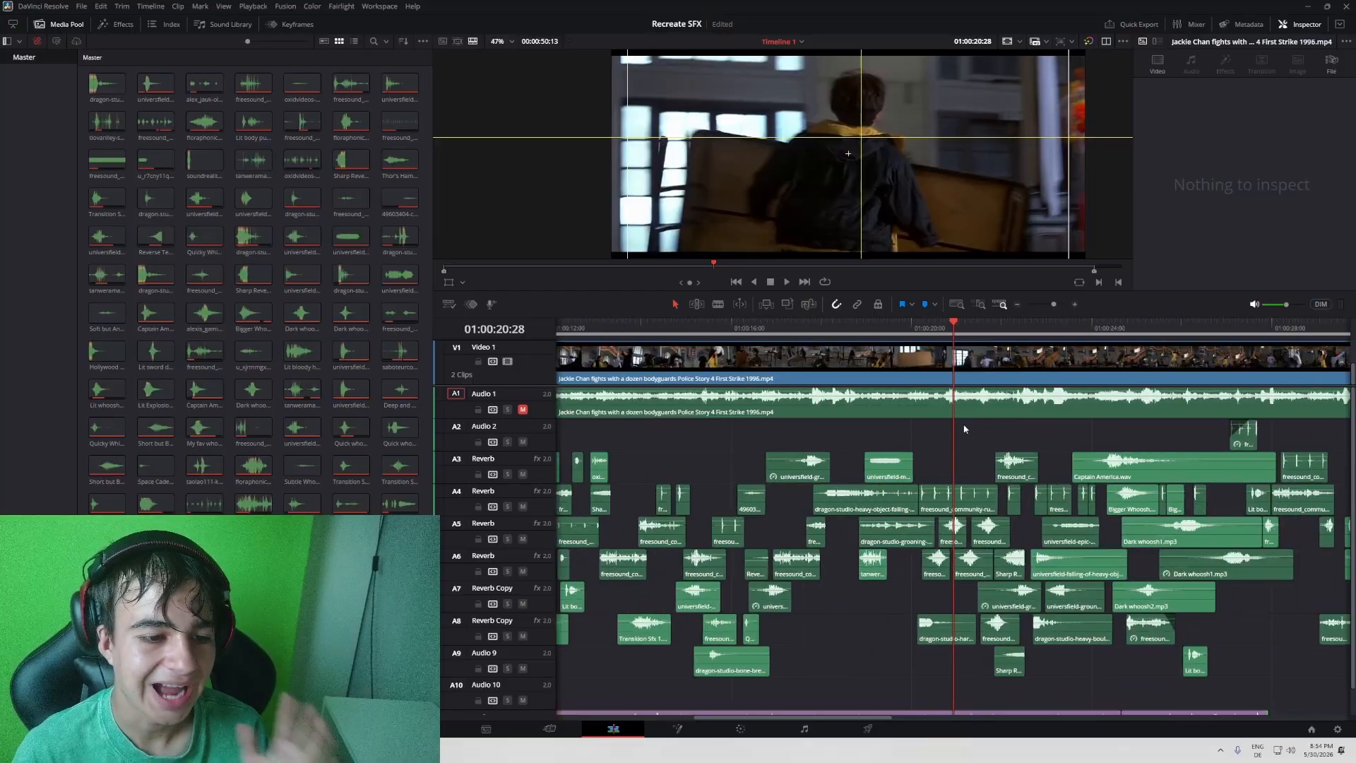
{"action": "left_click_drag", "start_coordinate": [964, 429], "coordinate": [1091, 424]}
{"action": "left_click_drag", "start_coordinate": [1202, 329], "coordinate": [1186, 348]}
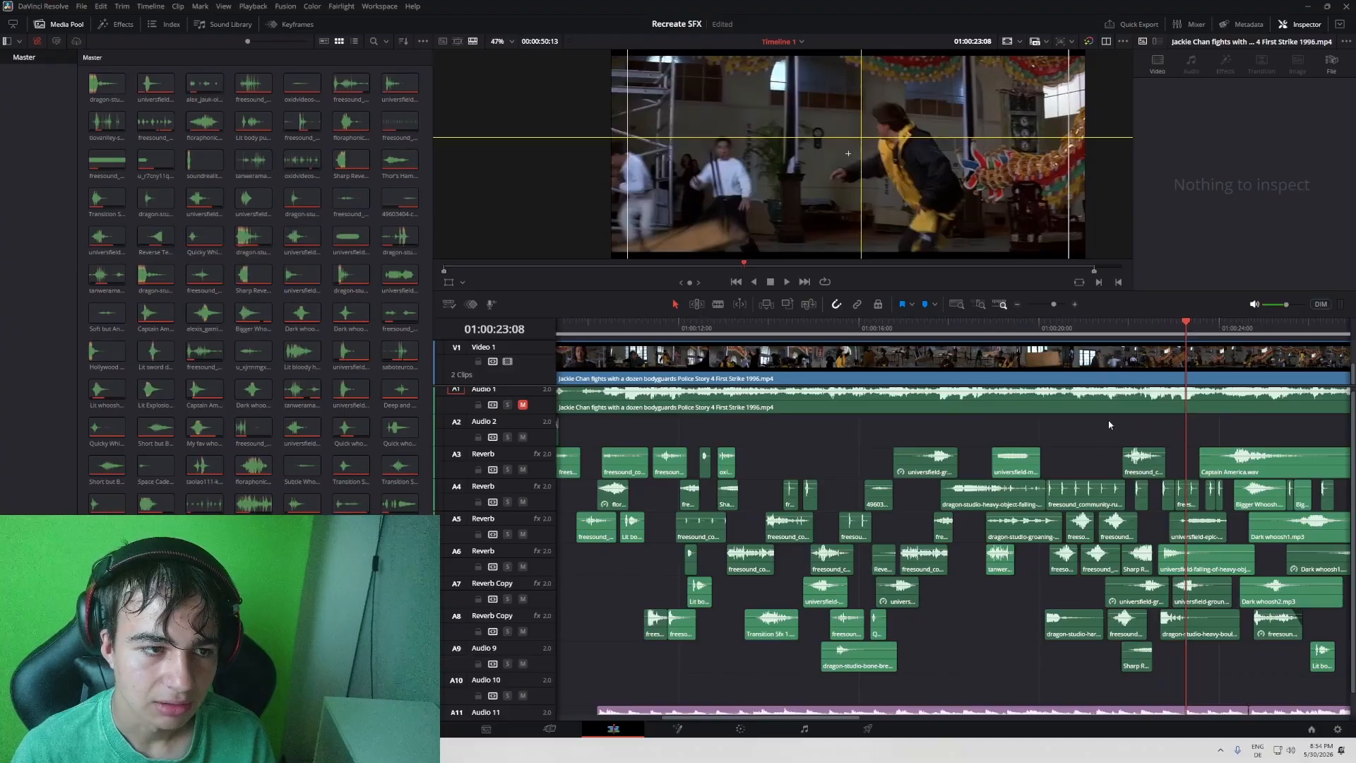
{"action": "left_click_drag", "start_coordinate": [1109, 425], "coordinate": [962, 433]}
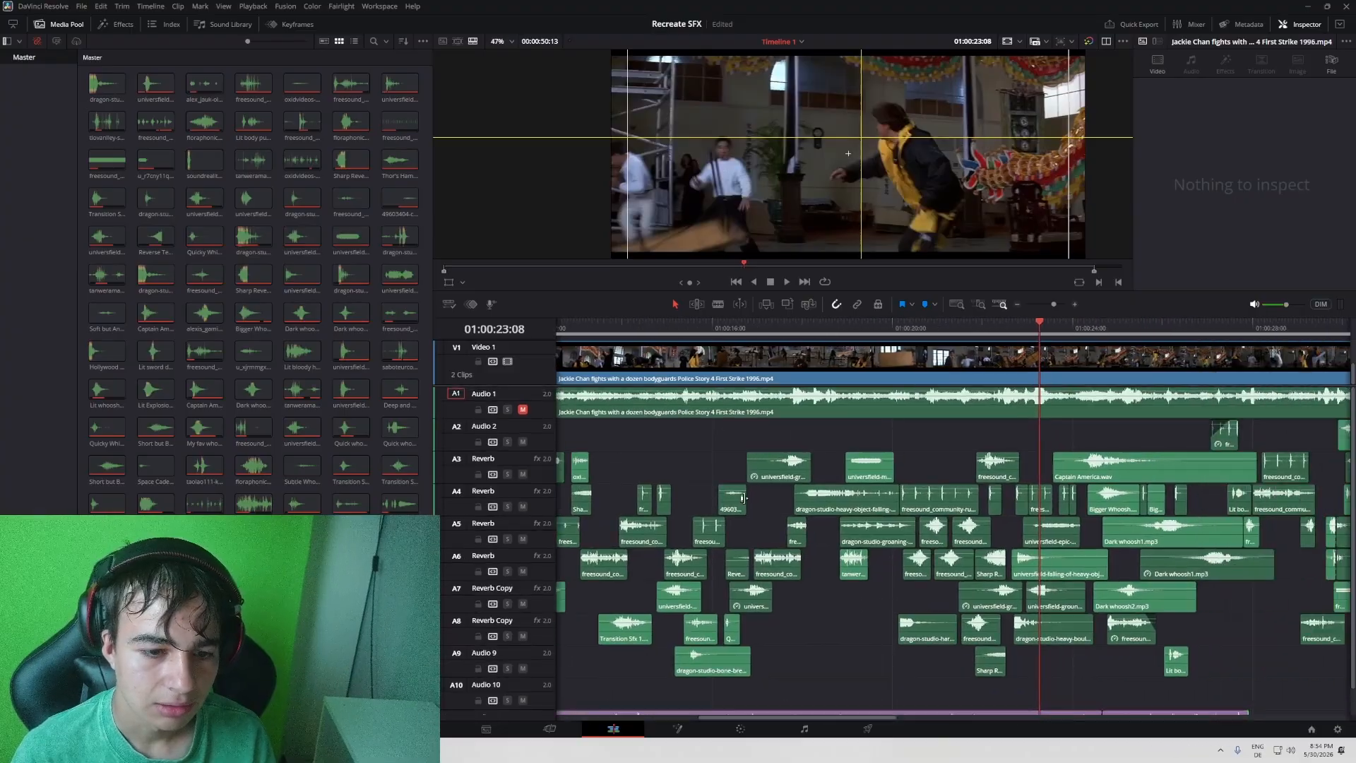
- Unmute and solo the original film audio on A1, replay the table throw, and scrub from 01:00:22:25 to 01:00:23:17
{"action": "left_click", "coordinate": [522, 410]}
{"action": "left_click", "coordinate": [508, 410]}
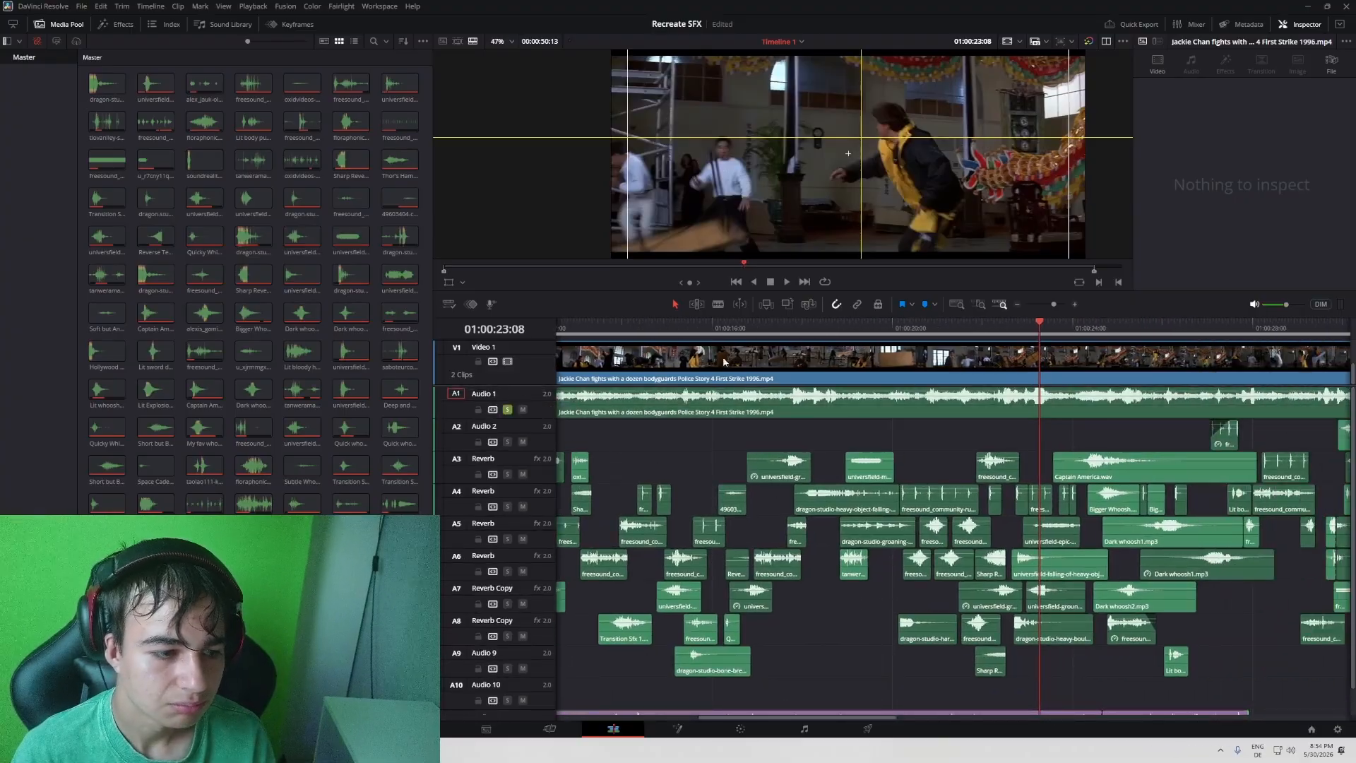
{"action": "left_click", "coordinate": [988, 331]}
{"action": "key", "text": "space"}
{"action": "left_click_drag", "start_coordinate": [928, 431], "coordinate": [715, 432]}
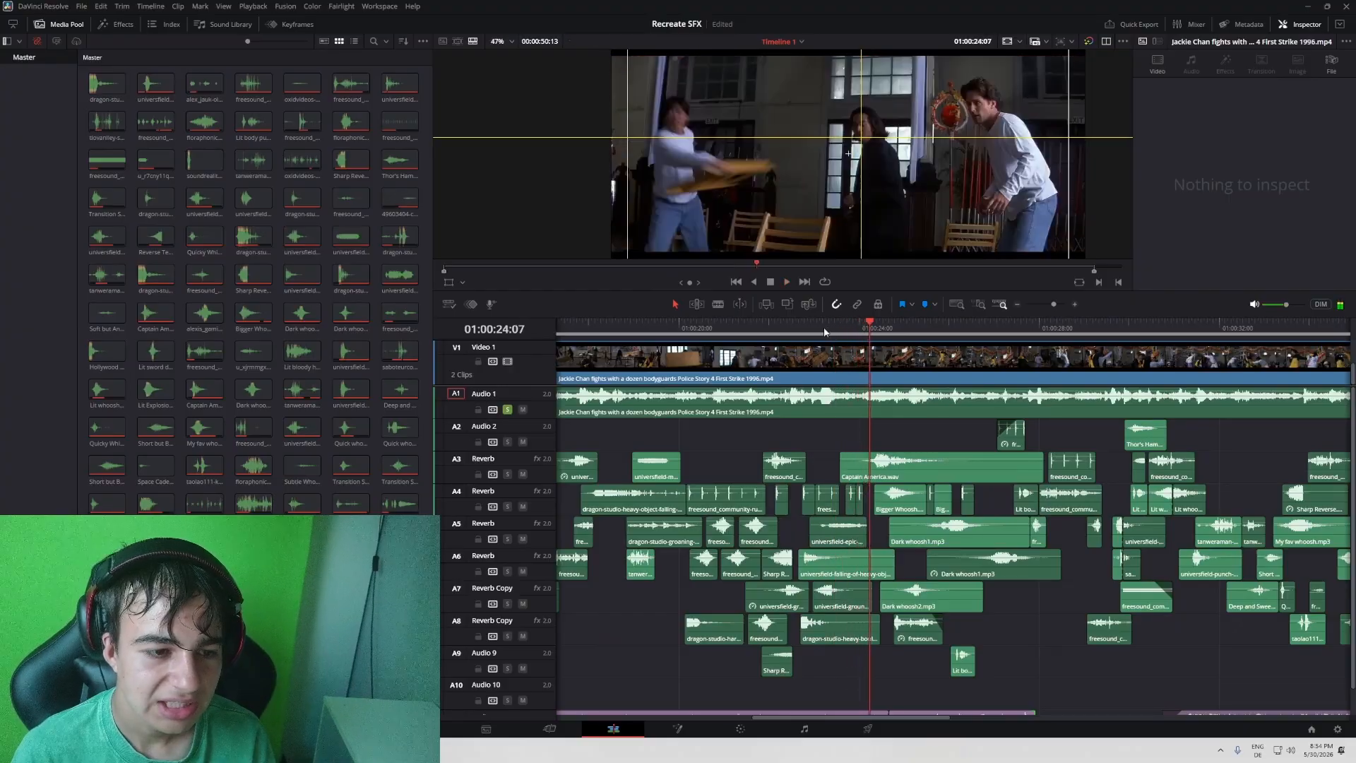
{"action": "left_click", "coordinate": [791, 331]}
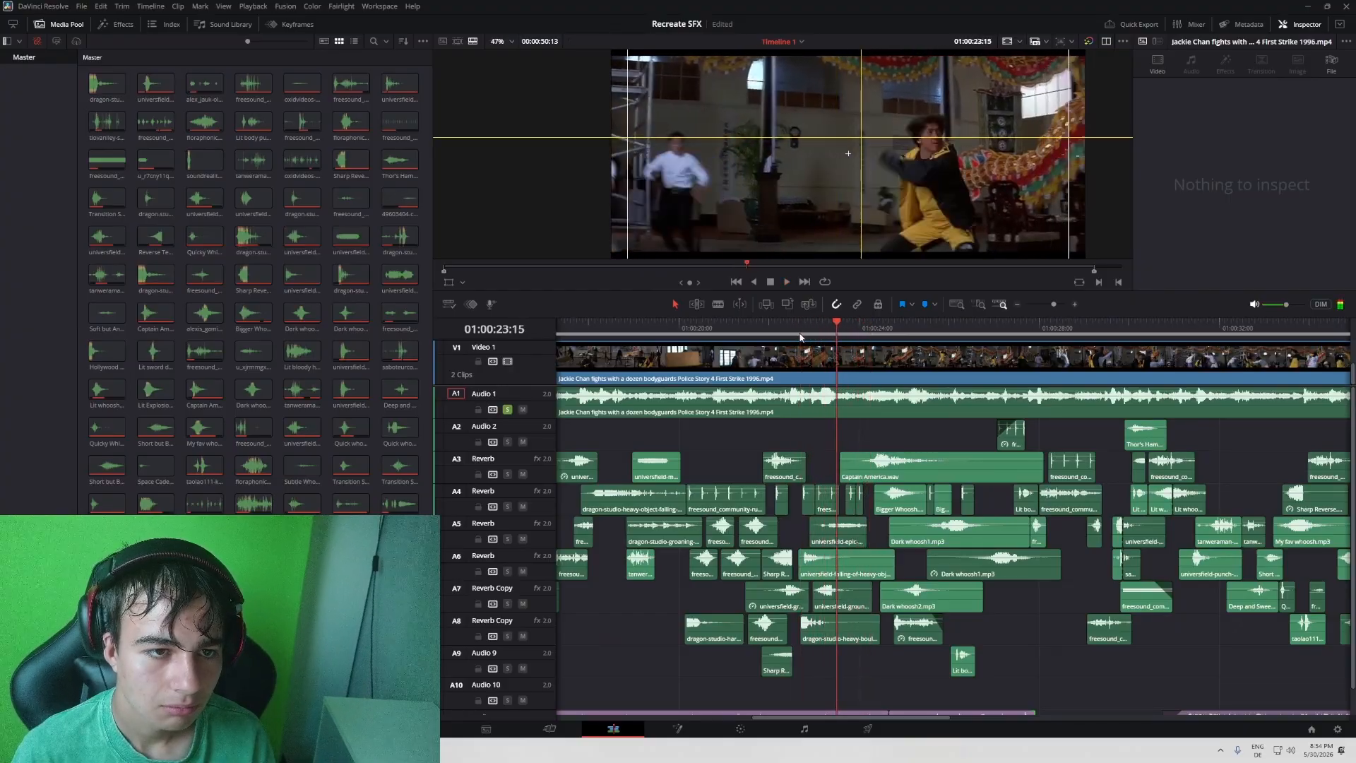
{"action": "left_click", "coordinate": [808, 332]}
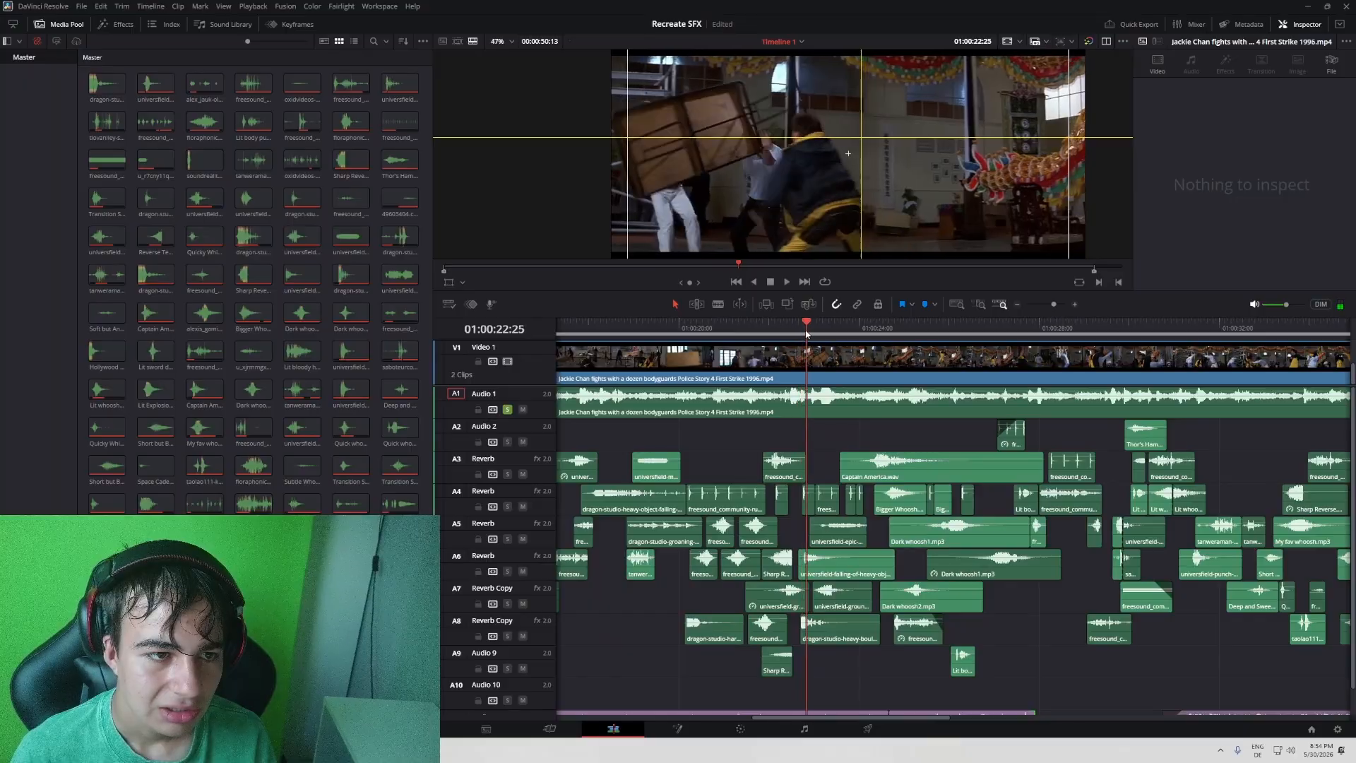
{"action": "left_click_drag", "start_coordinate": [808, 331], "coordinate": [840, 332]}
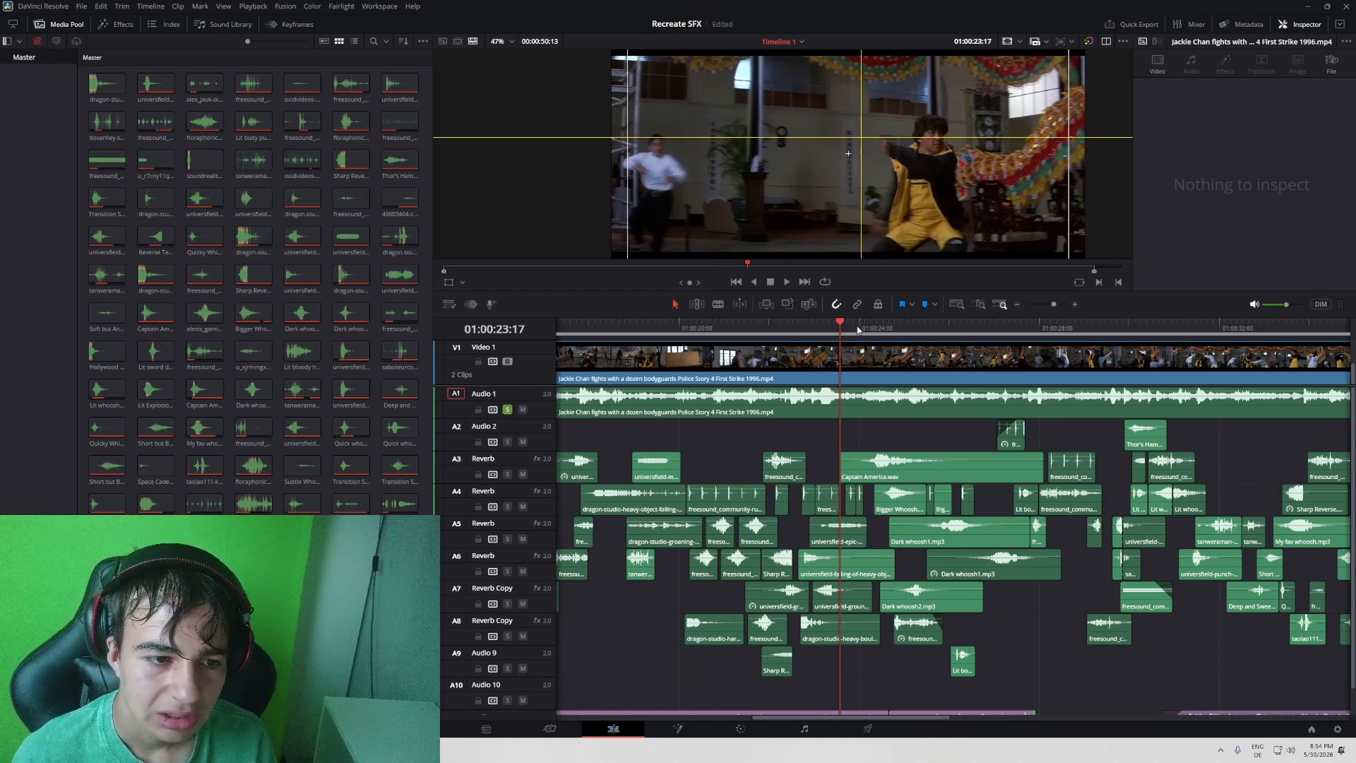
- Replay the table throw from 01:00:22:16, toggling the A1 solo to compare original and recreated sound, and stop at 01:00:23:27
{"action": "left_click_drag", "start_coordinate": [802, 330], "coordinate": [791, 327]}
{"action": "key", "text": "space"}
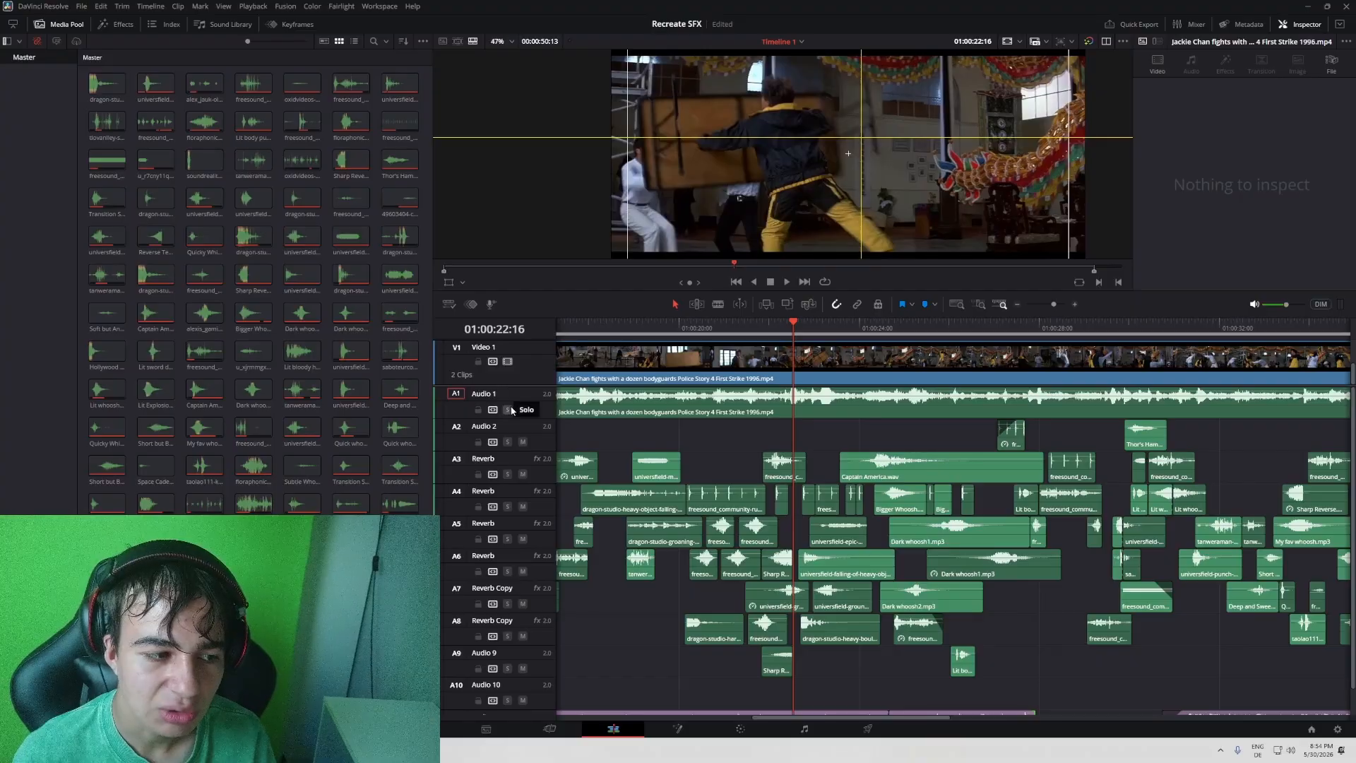
{"action": "key", "text": "space"}
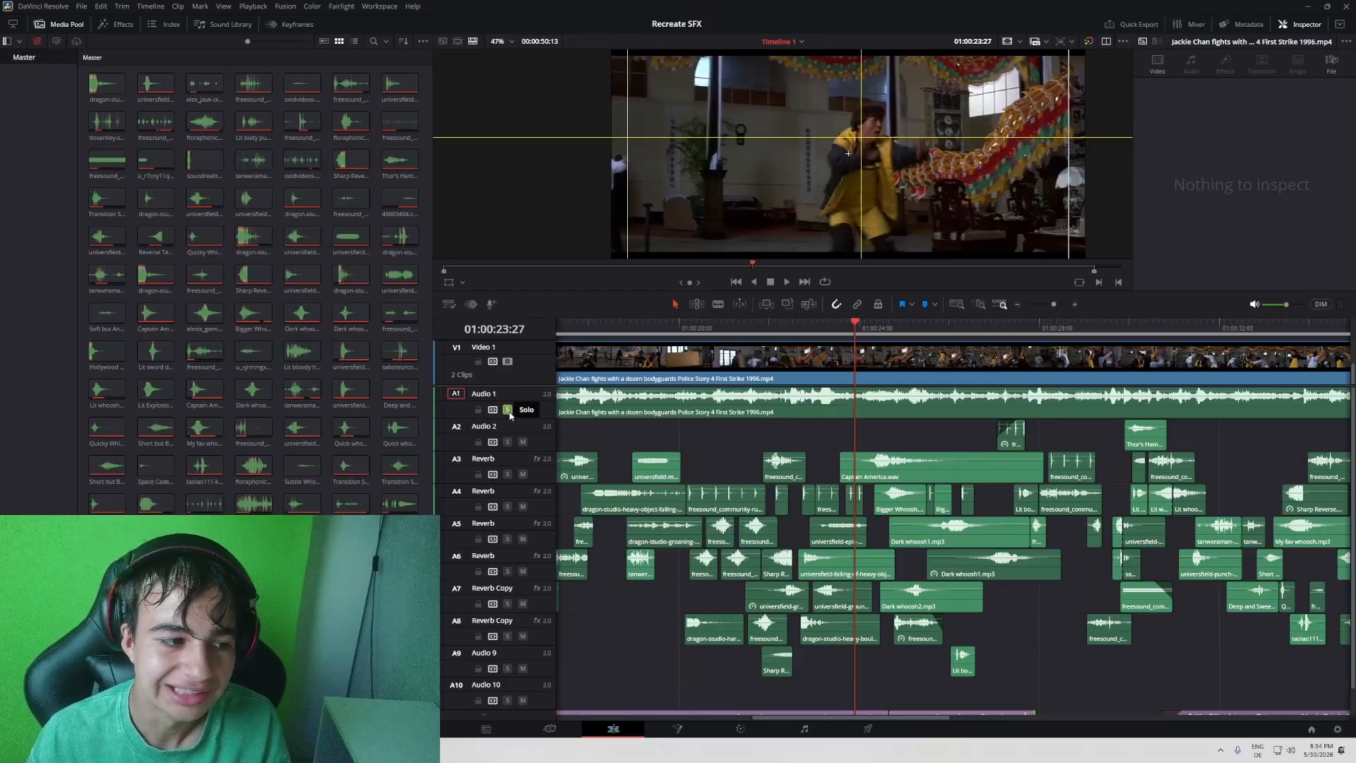
- Solo track A5 without A1 and play the table throw from 01:00:22:16, replaying the impact repeatedly from 01:00:23:01
{"action": "left_click", "coordinate": [806, 326]}
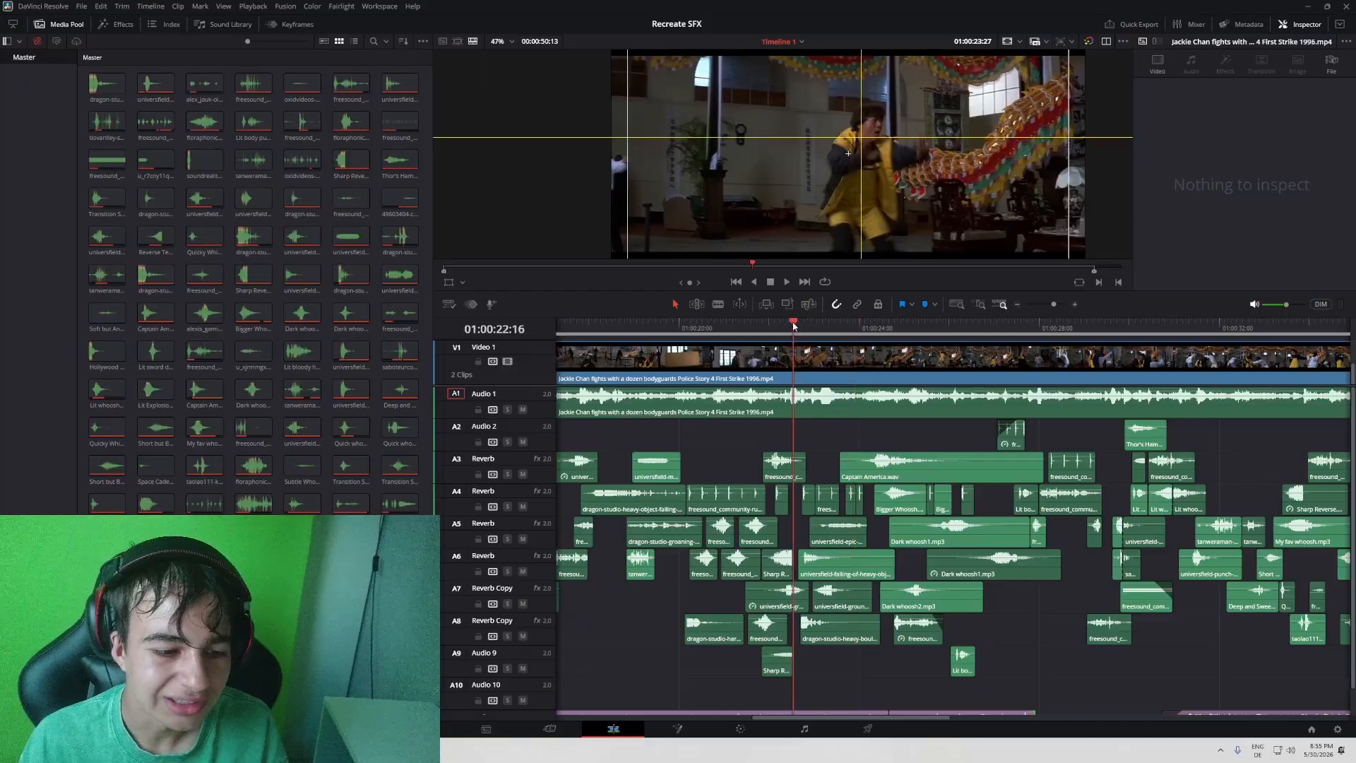
{"action": "left_click", "coordinate": [508, 540]}
{"action": "key", "text": "space"}
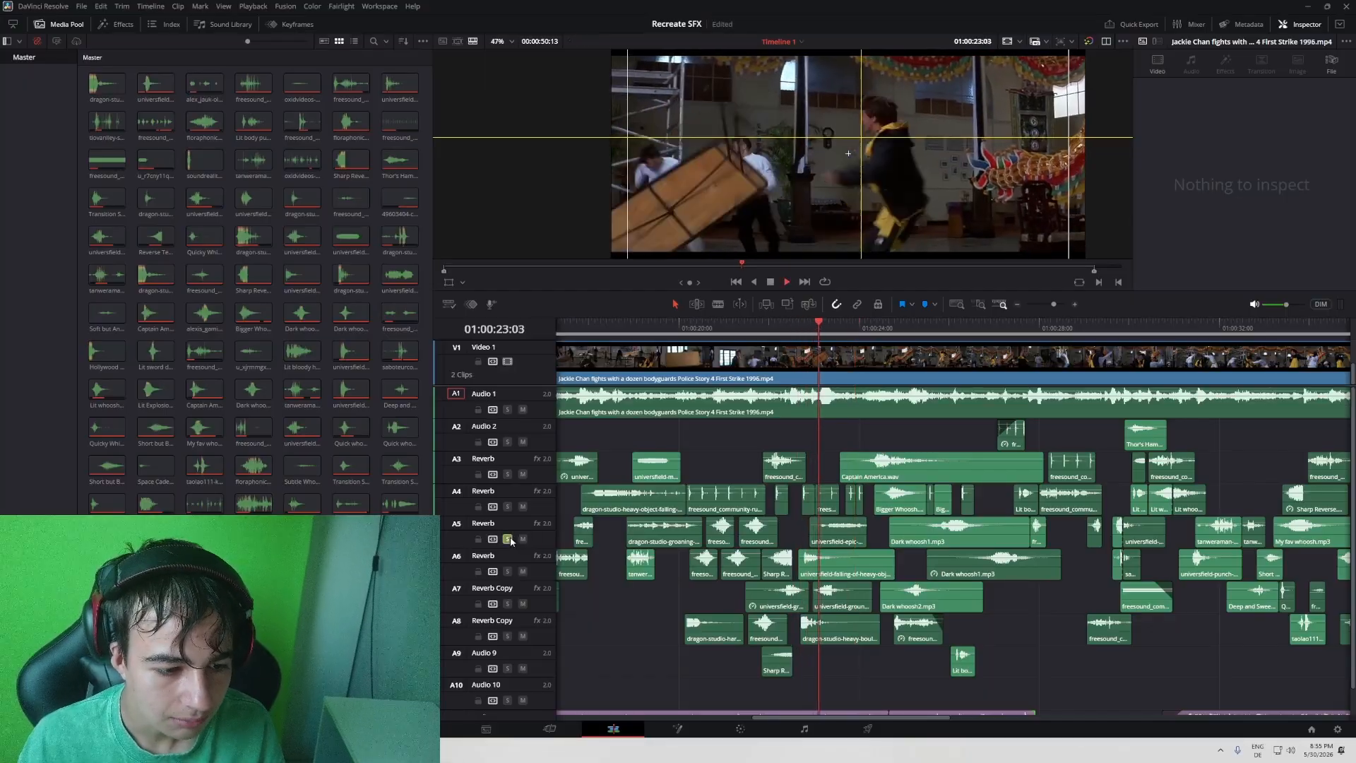
{"action": "left_click", "coordinate": [818, 327]}
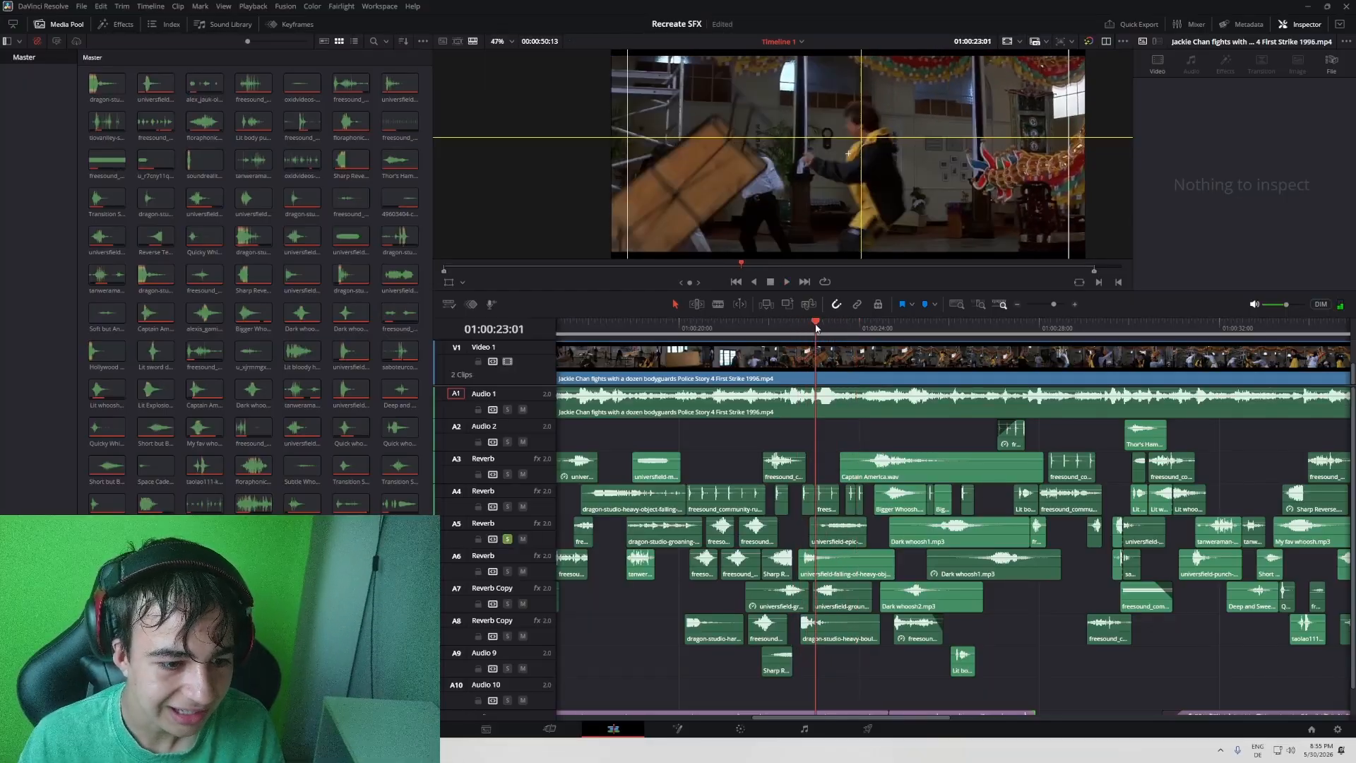
{"action": "key", "text": "space"}
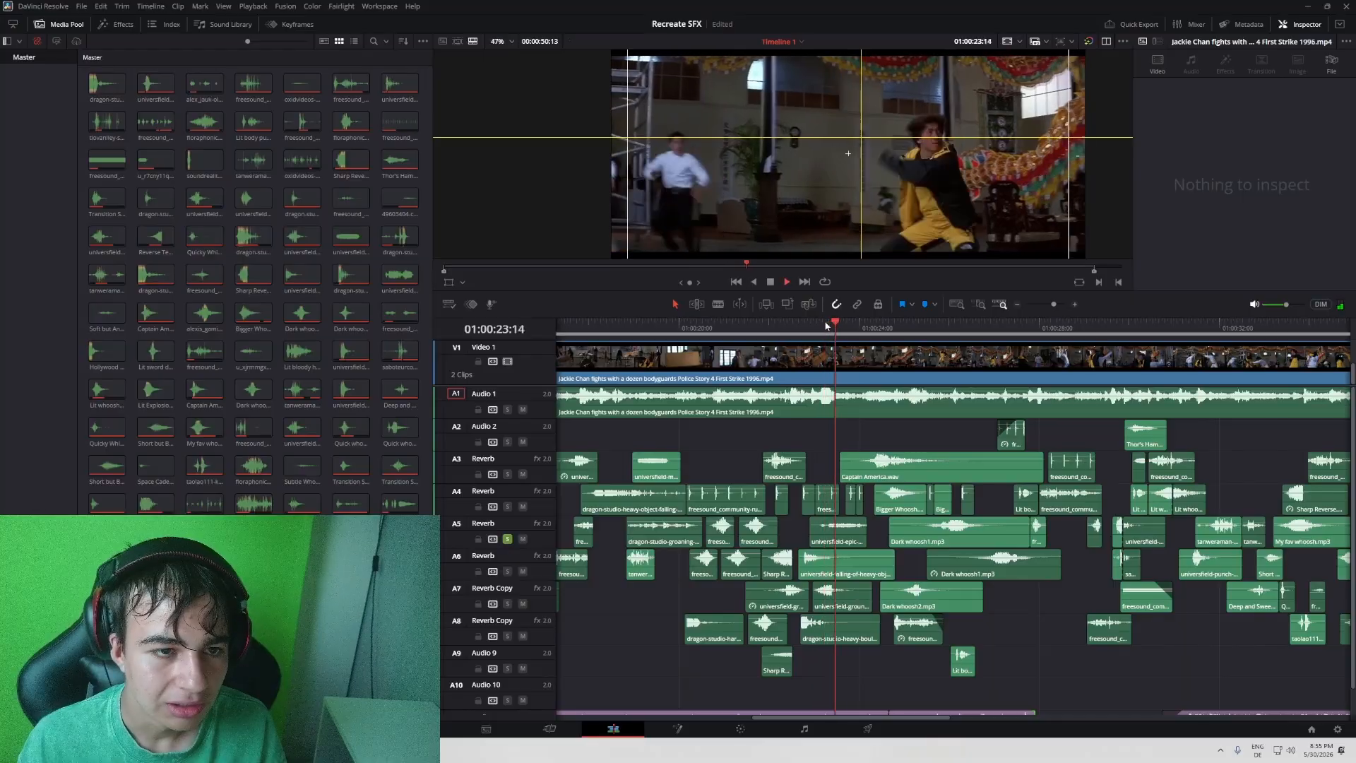
{"action": "left_click", "coordinate": [816, 327]}
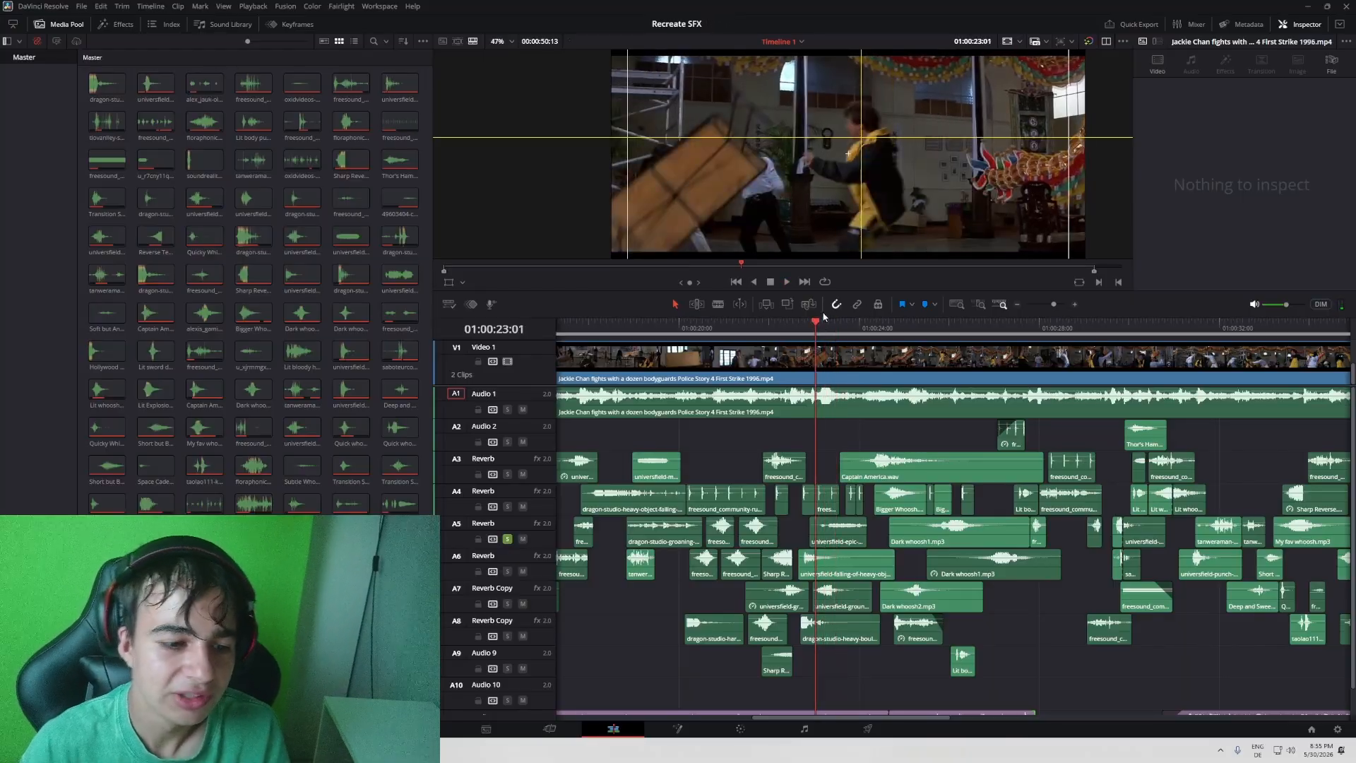
{"action": "key", "text": "space"}
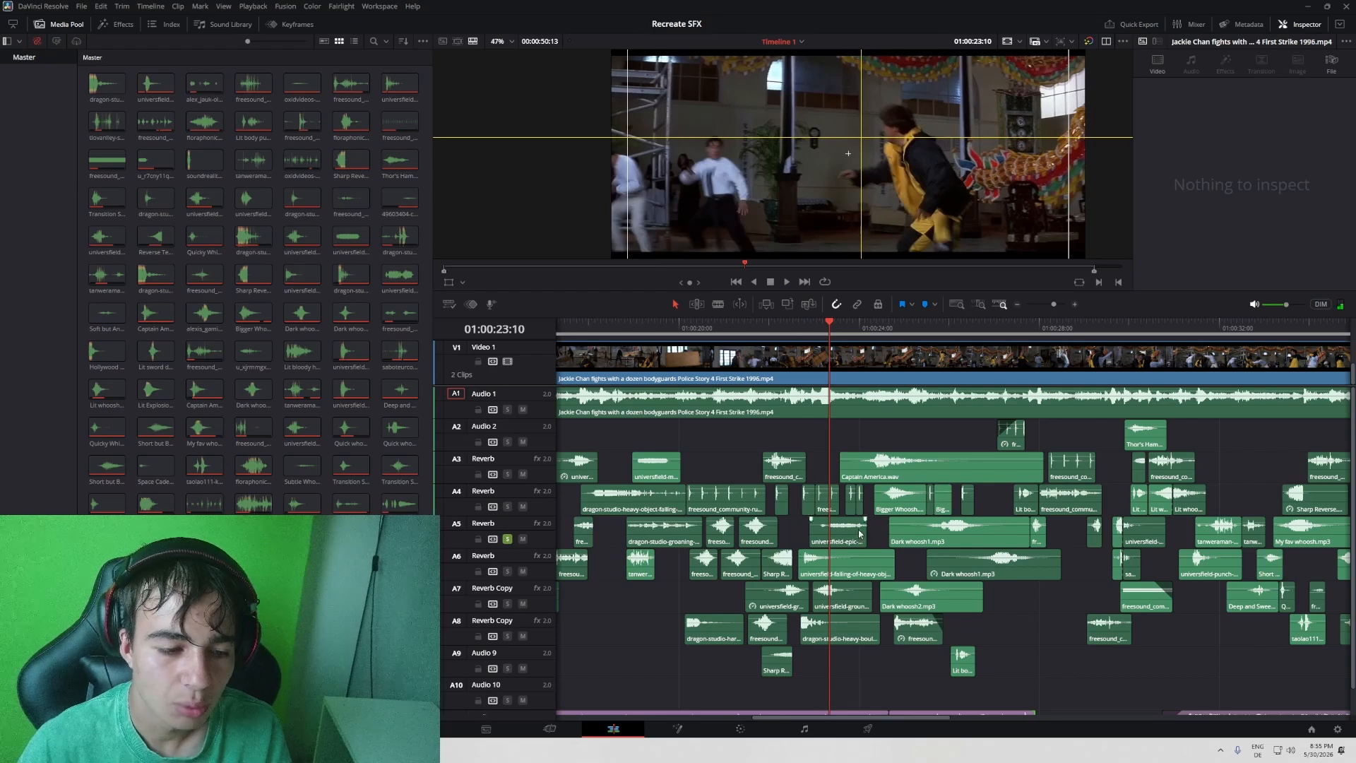
{"action": "key", "text": "space"}
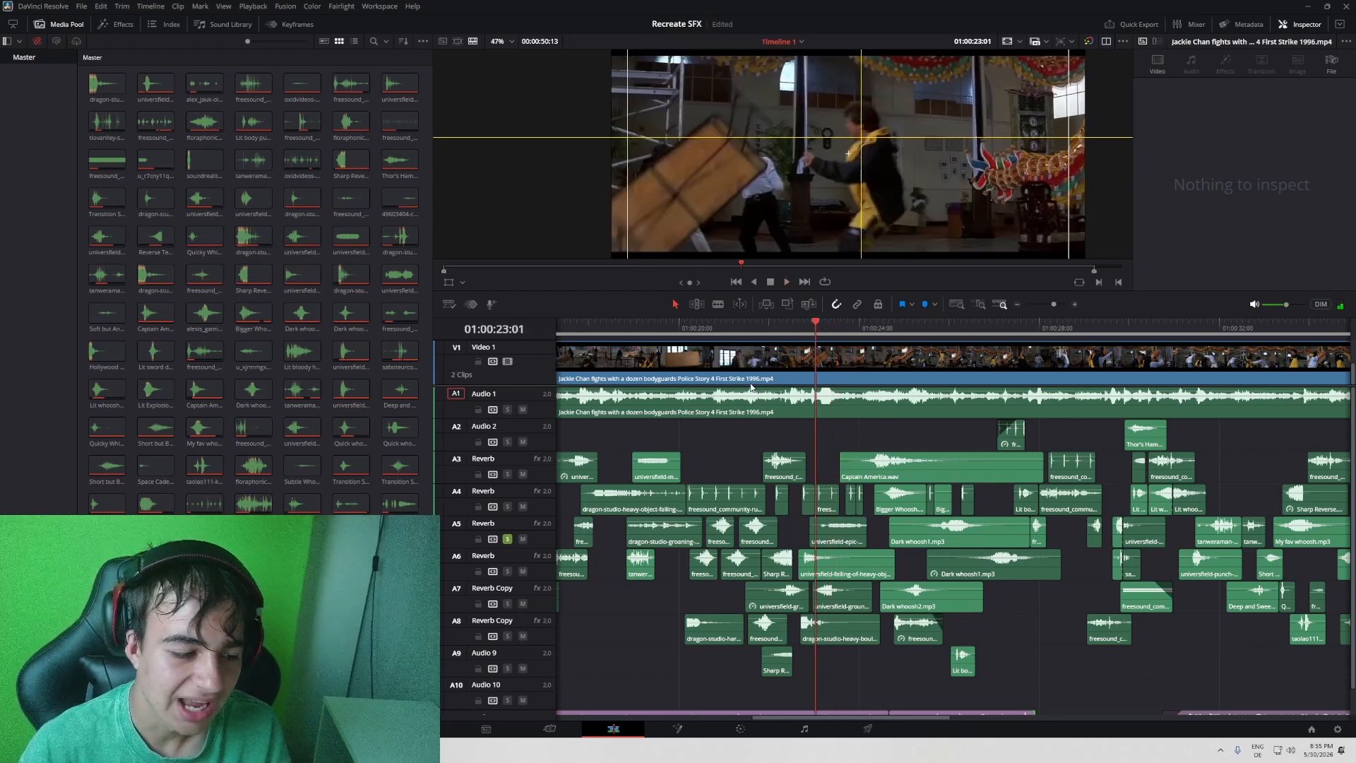
- Turn off the A5 solo and replay the table impact from 01:00:23:01 with all tracks
{"action": "left_click", "coordinate": [505, 539]}
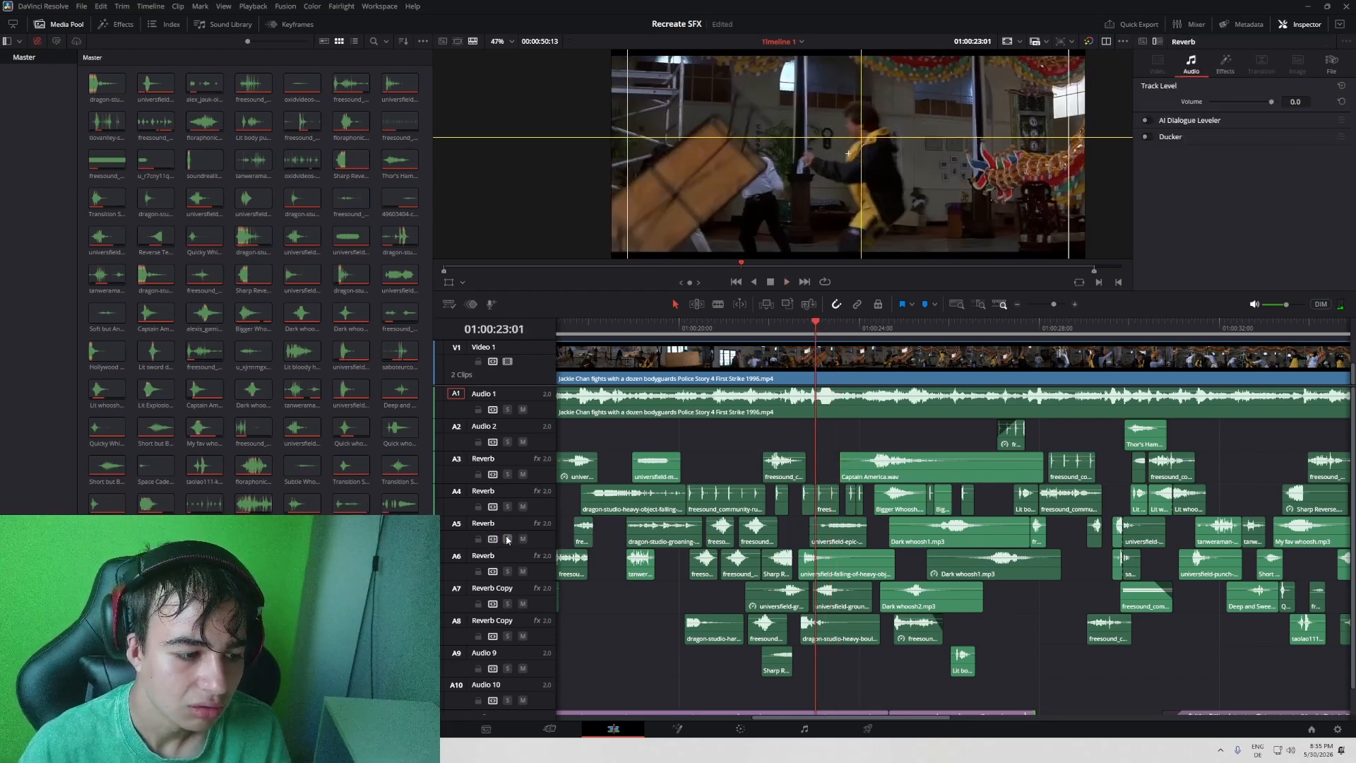
{"action": "key", "text": "space"}
{"action": "key", "text": "space"}
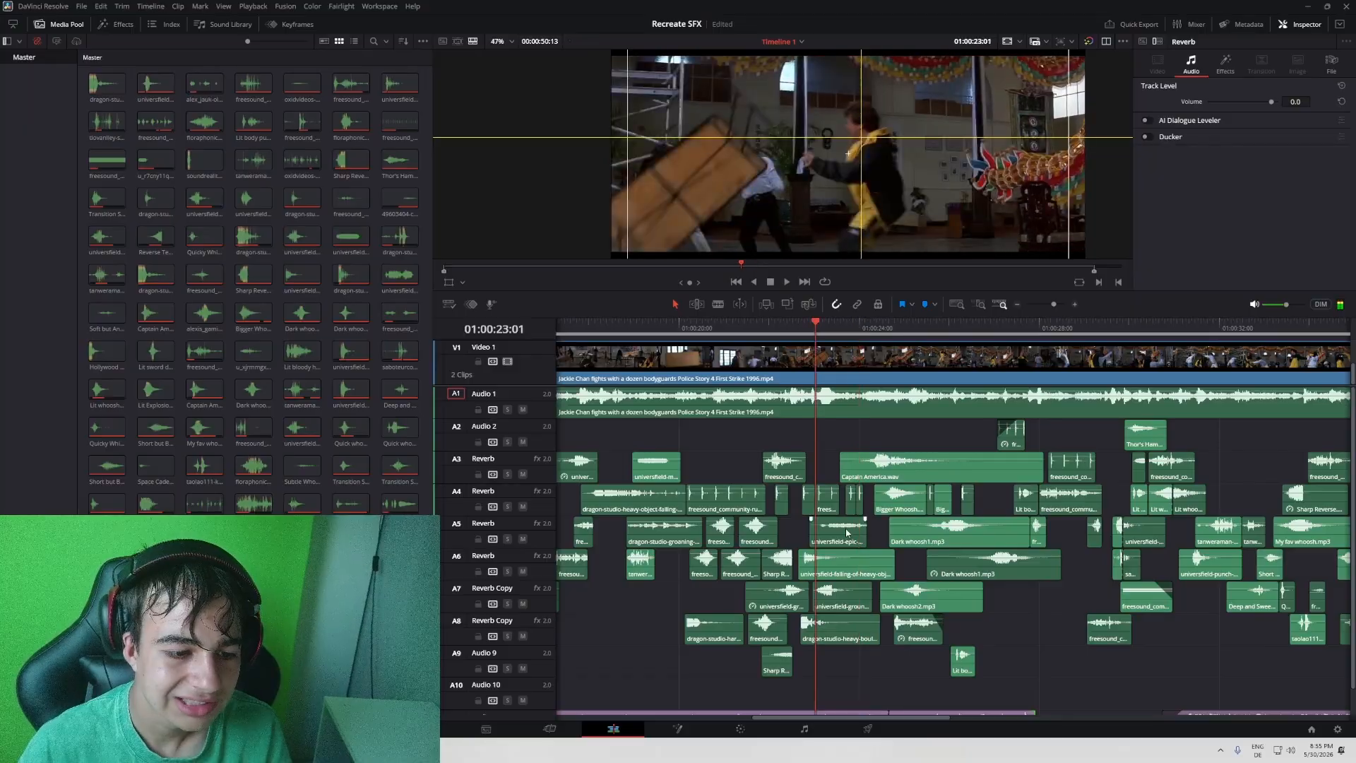
- Select the universfield-epic scream clip on A5 and play the fight from 01:00:23:01 to 01:00:25:08
{"action": "left_click", "coordinate": [847, 533]}
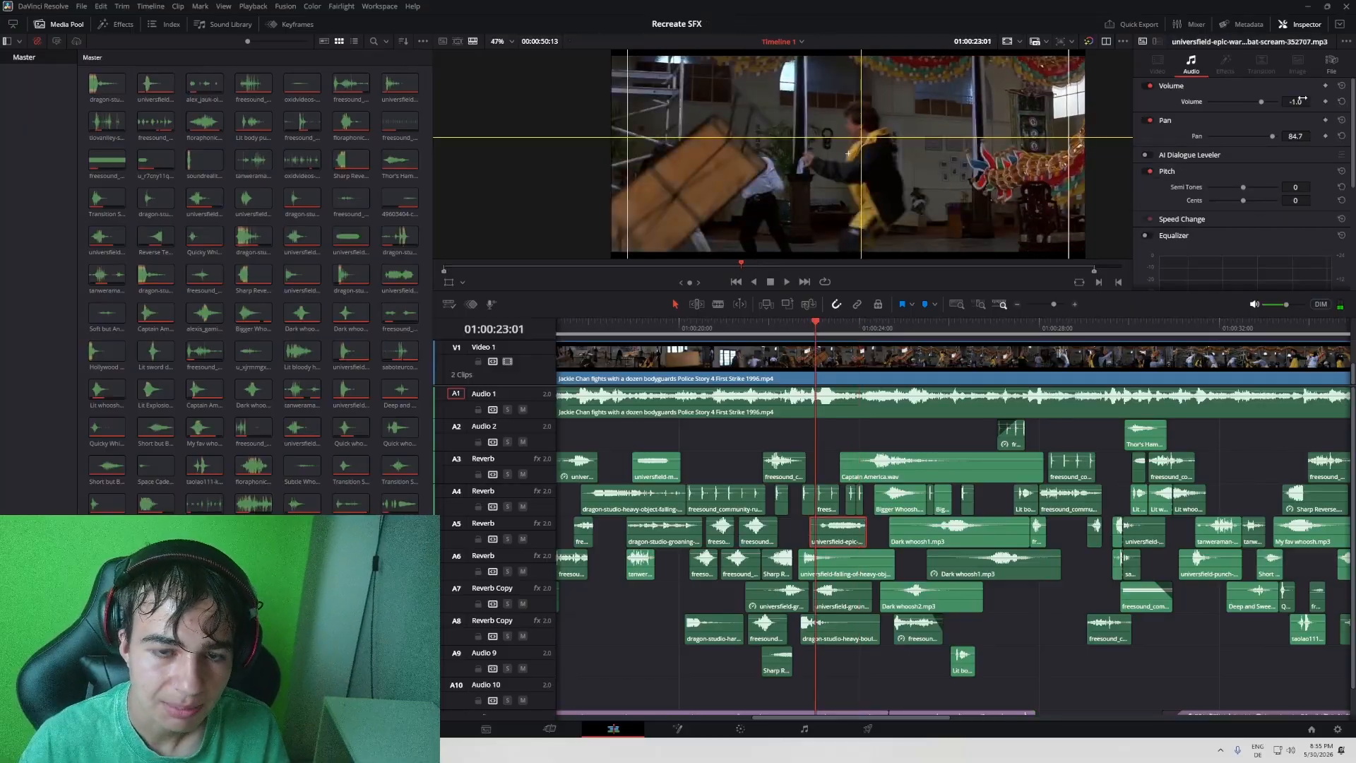
{"action": "key", "text": "space"}
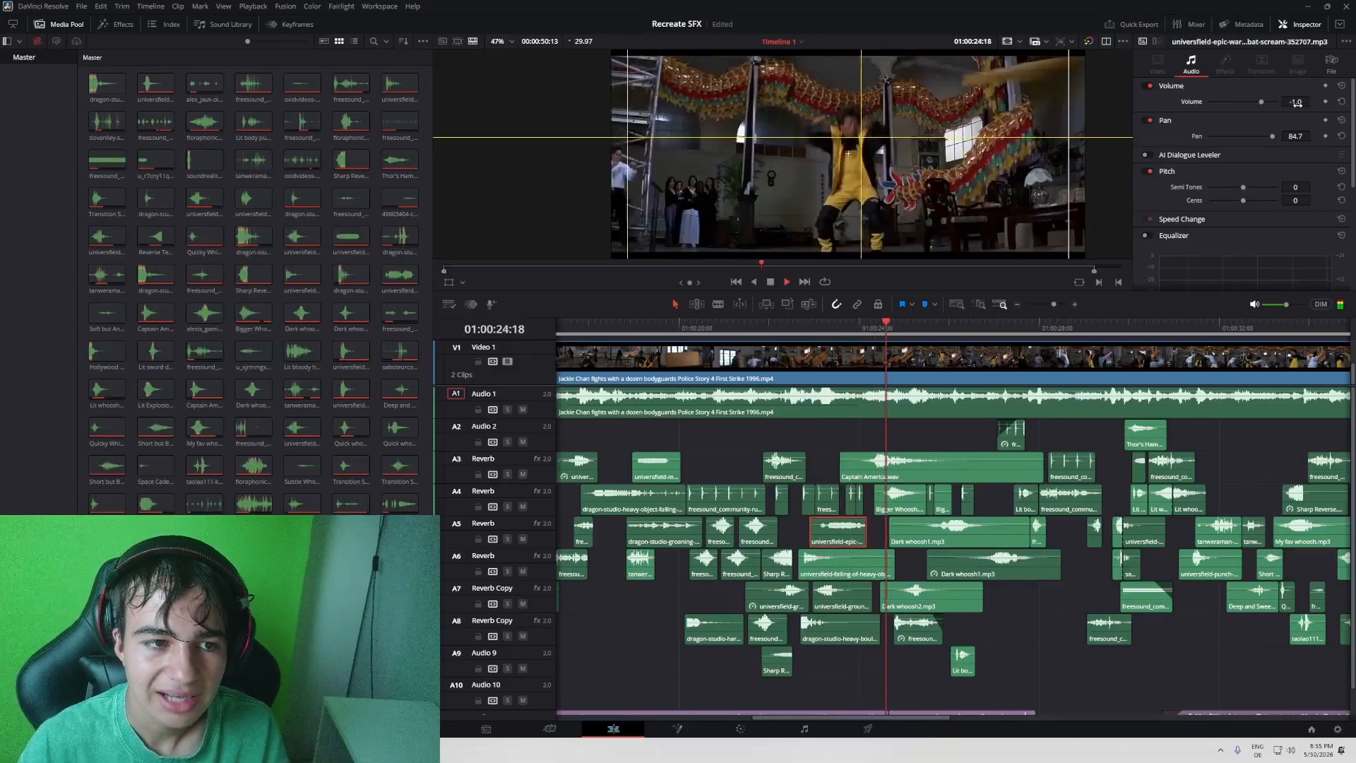
{"action": "key", "text": "space"}
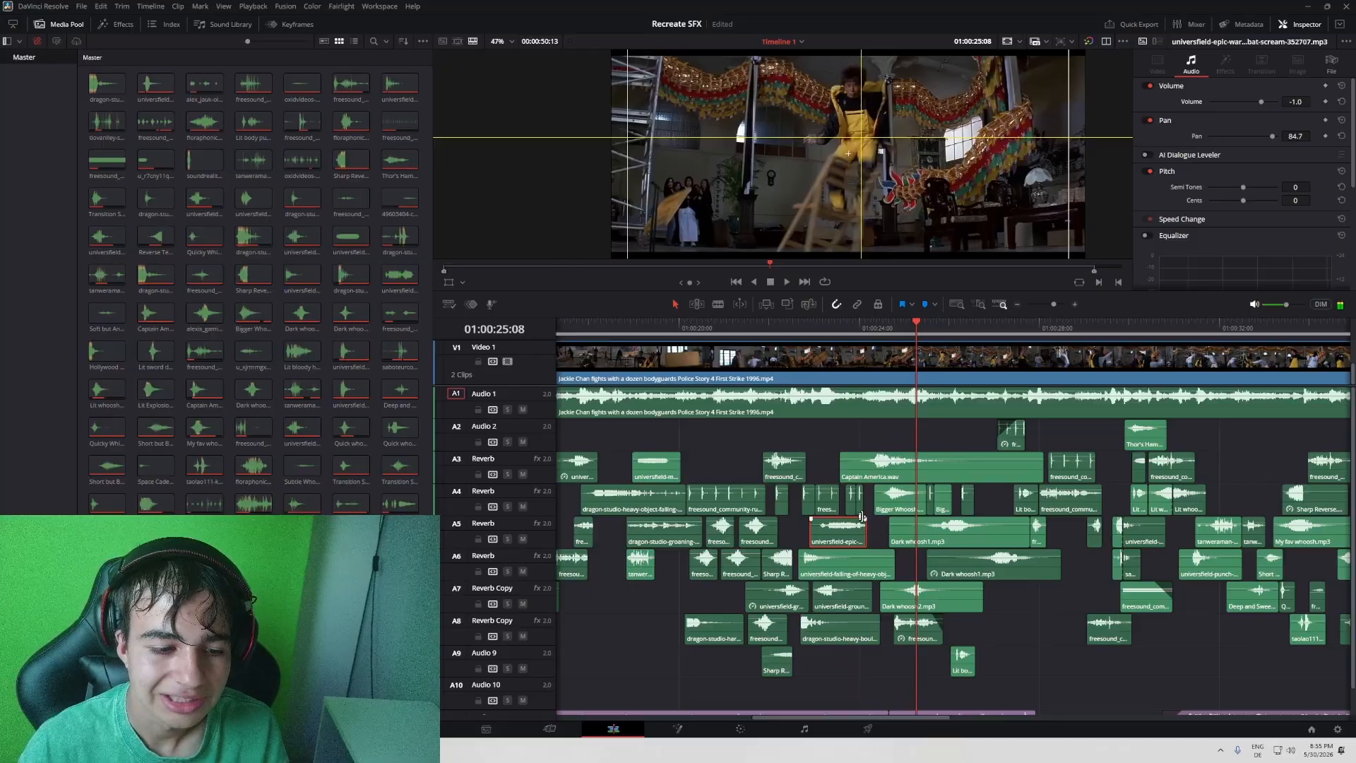
{"action": "left_click_drag", "start_coordinate": [862, 517], "coordinate": [859, 519]}
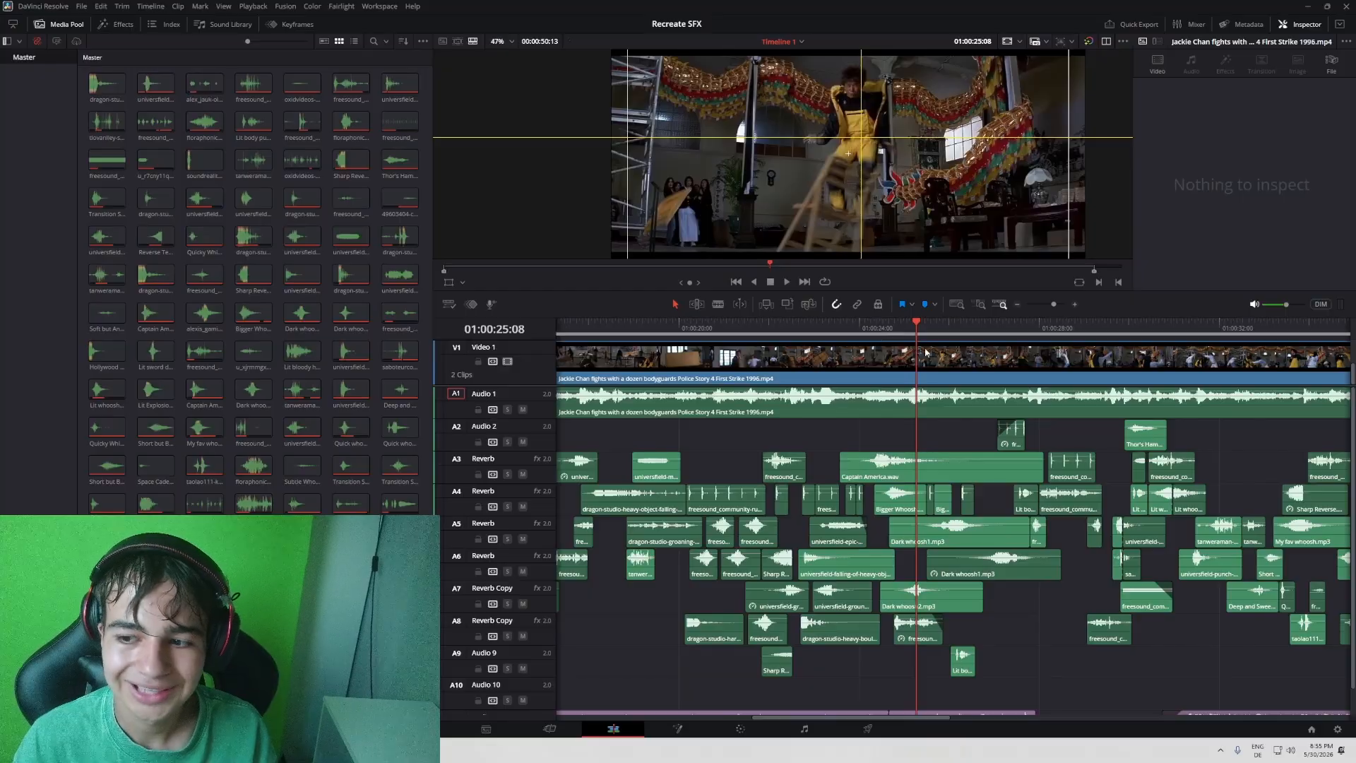
- Fit the entire fight timeline in view and scrub forward from 01:00:25:08 to review the layered sound effects
{"action": "scroll", "coordinate": [972, 339], "scroll_direction": "left", "scroll_amount": 5}
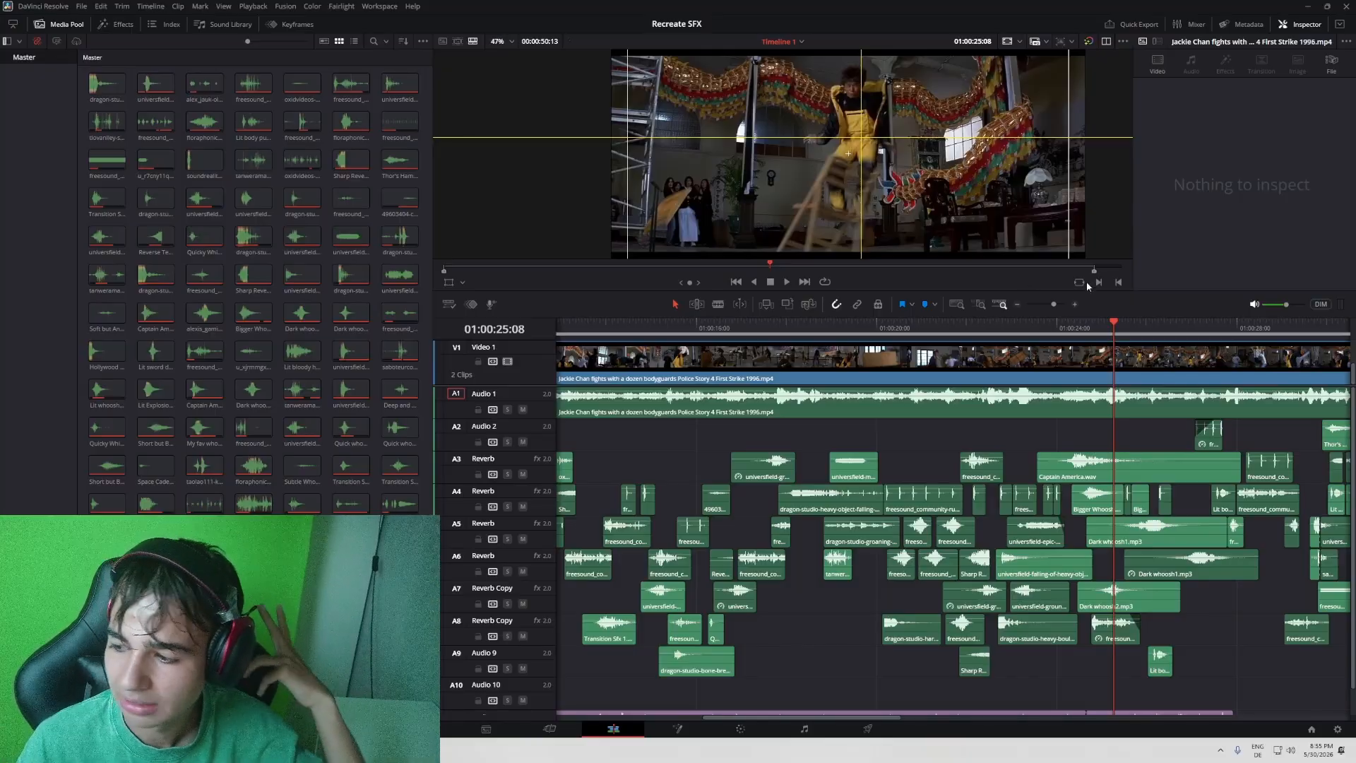
{"action": "key", "text": "shift+z"}
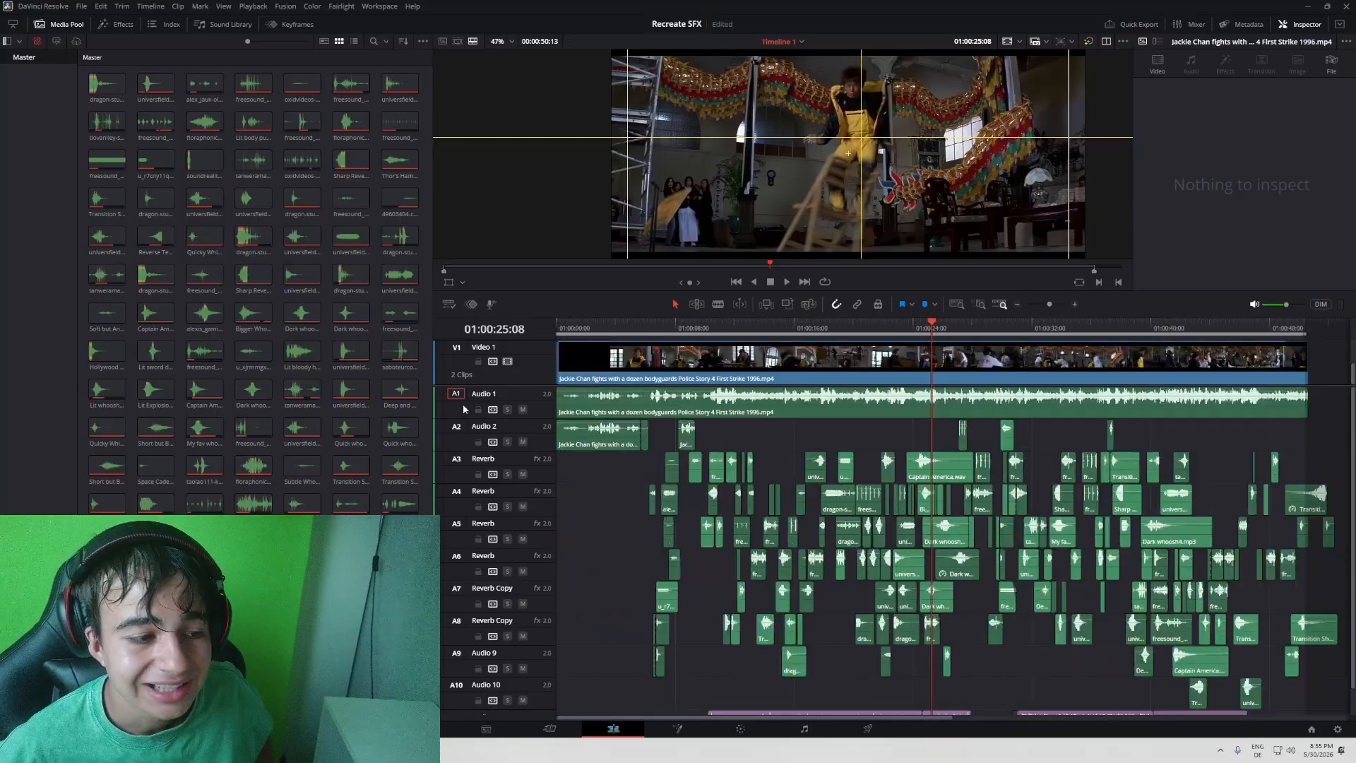
{"action": "left_click_drag", "start_coordinate": [932, 337], "coordinate": [1126, 361]}
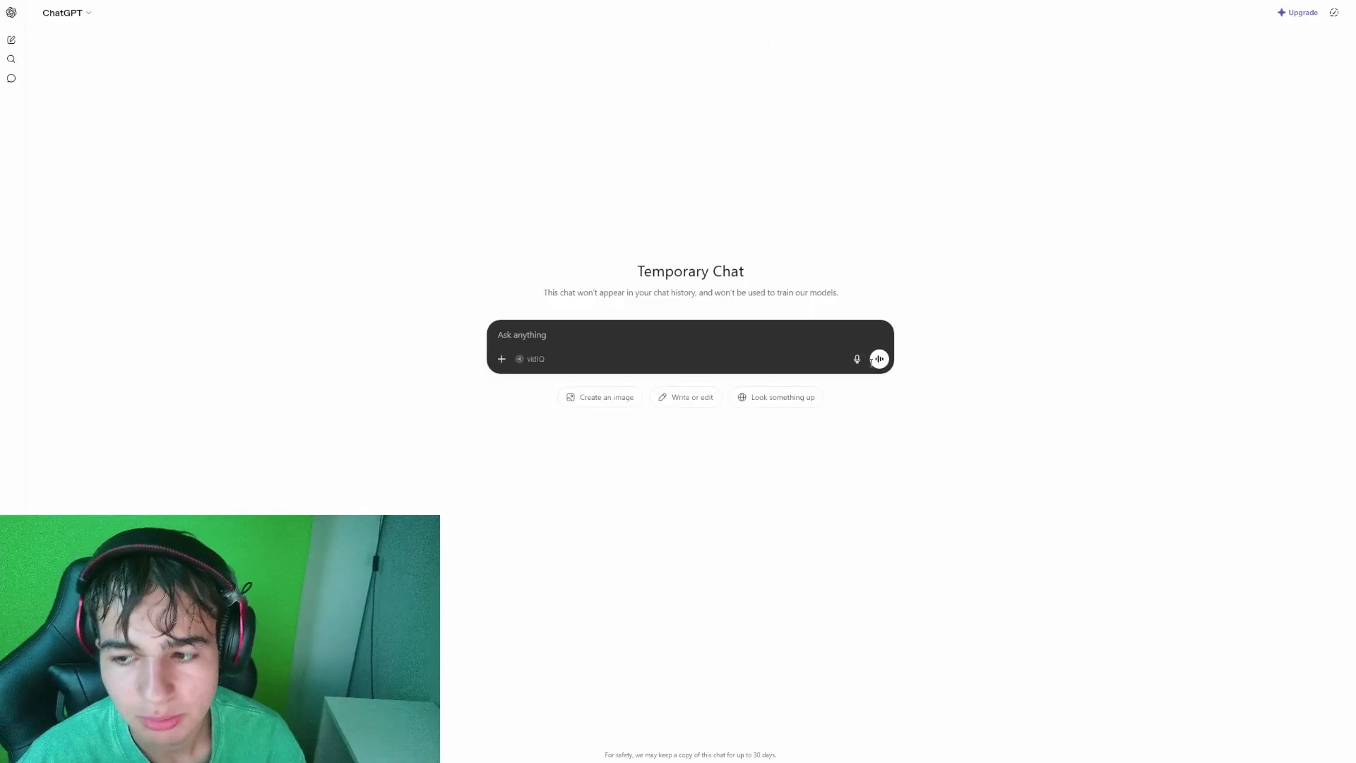
- Dictate a question to ChatGPT asking which unseen movie scene is awesome to recreate sound with, without listening to the audio
{"action": "left_click", "coordinate": [858, 359]}
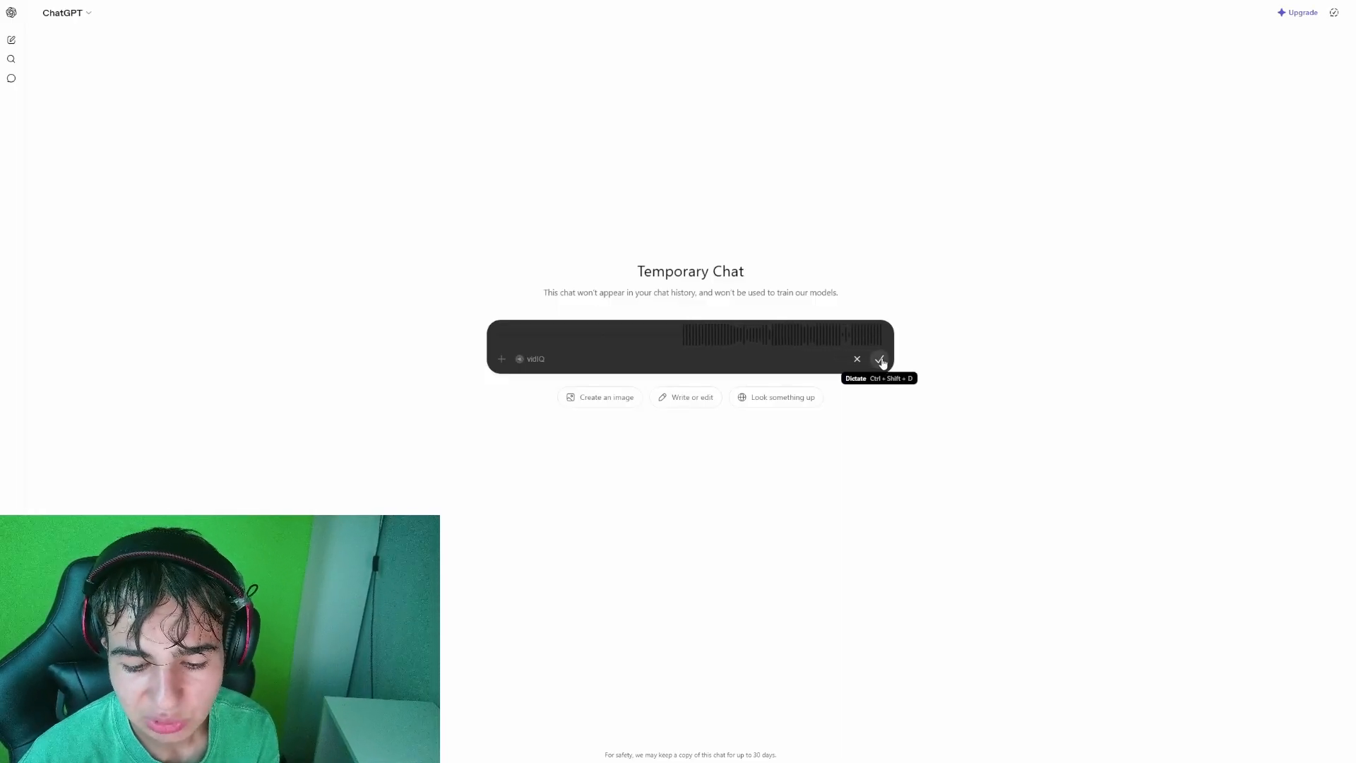
{"action": "left_click", "coordinate": [880, 360]}
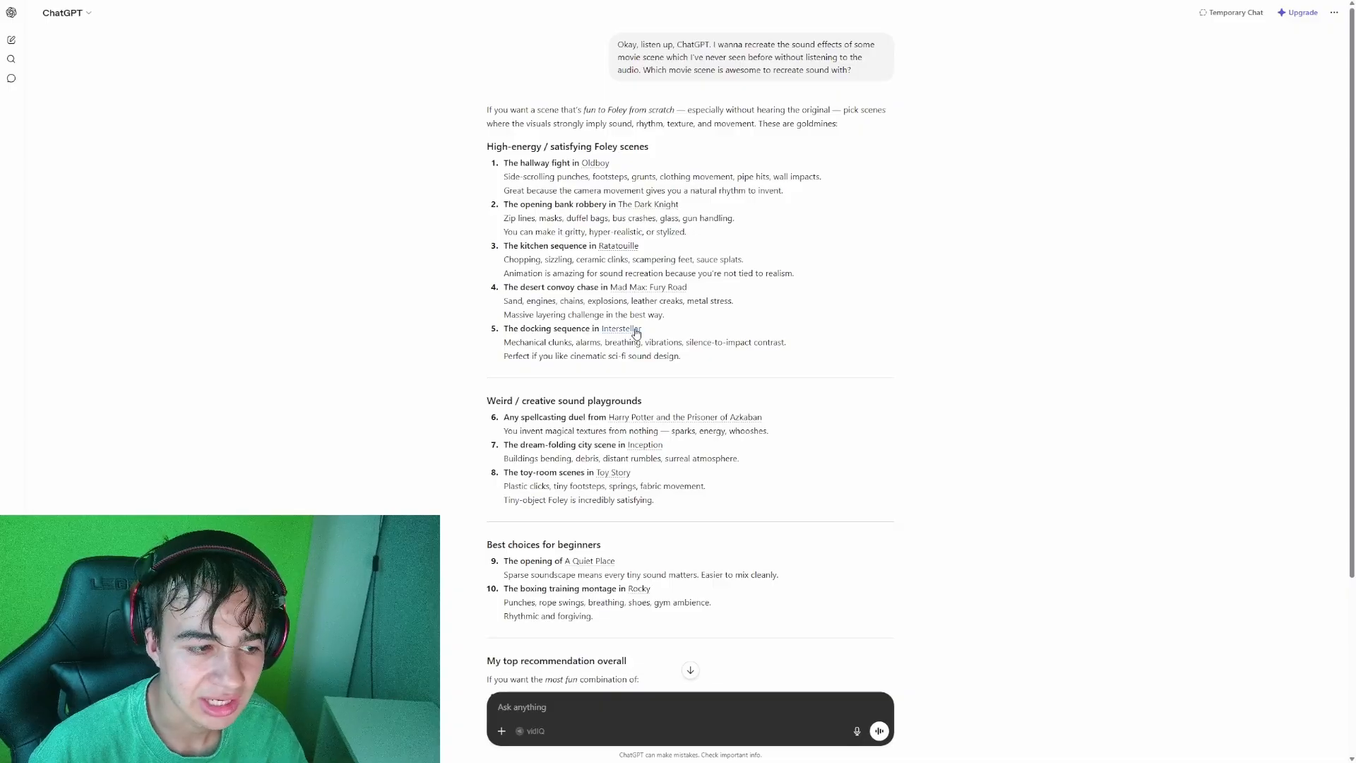
- Search Google for "The opening bank robbery in The Dark Knight" from the suggestions and open the "Bank Heist (Joker)" IMAX video
{"action": "right_click", "coordinate": [634, 204]}
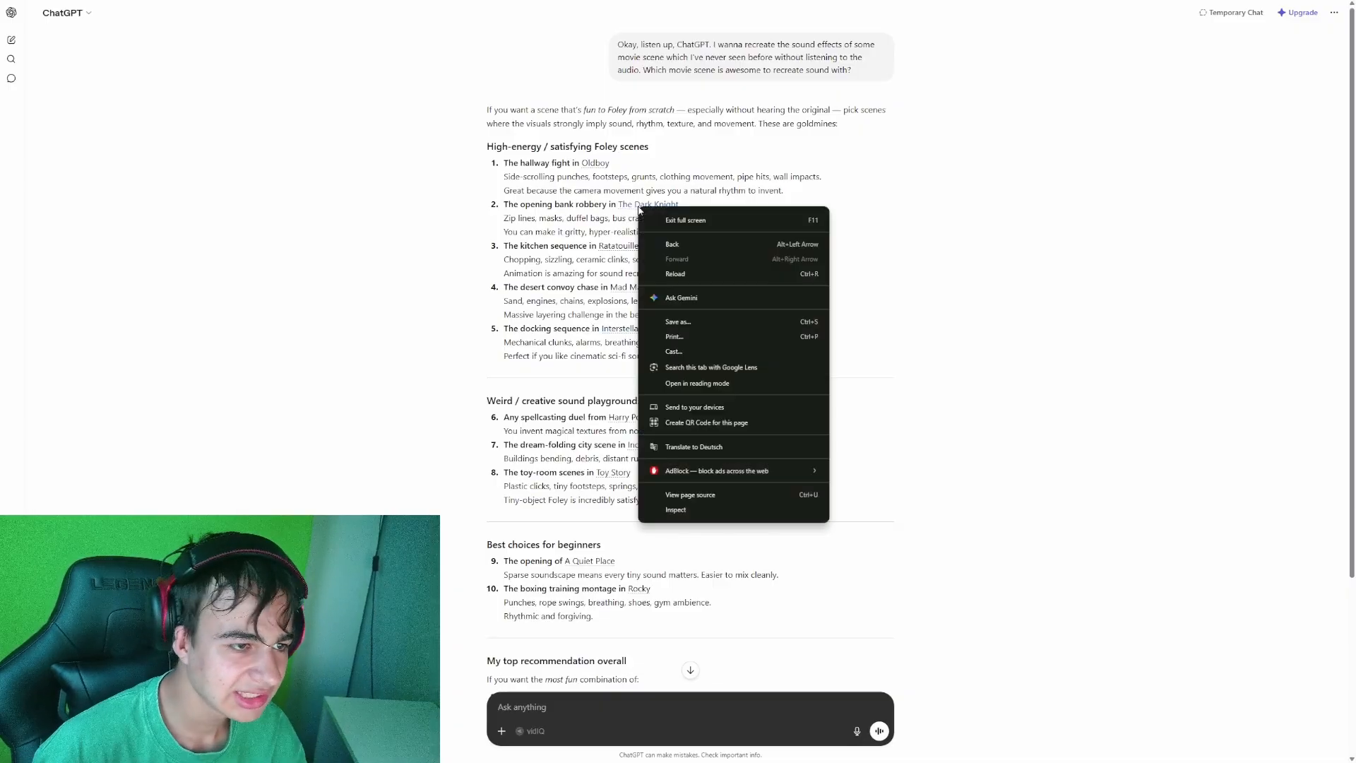
{"action": "left_click", "coordinate": [576, 195]}
{"action": "left_click_drag", "start_coordinate": [503, 205], "coordinate": [678, 205]}
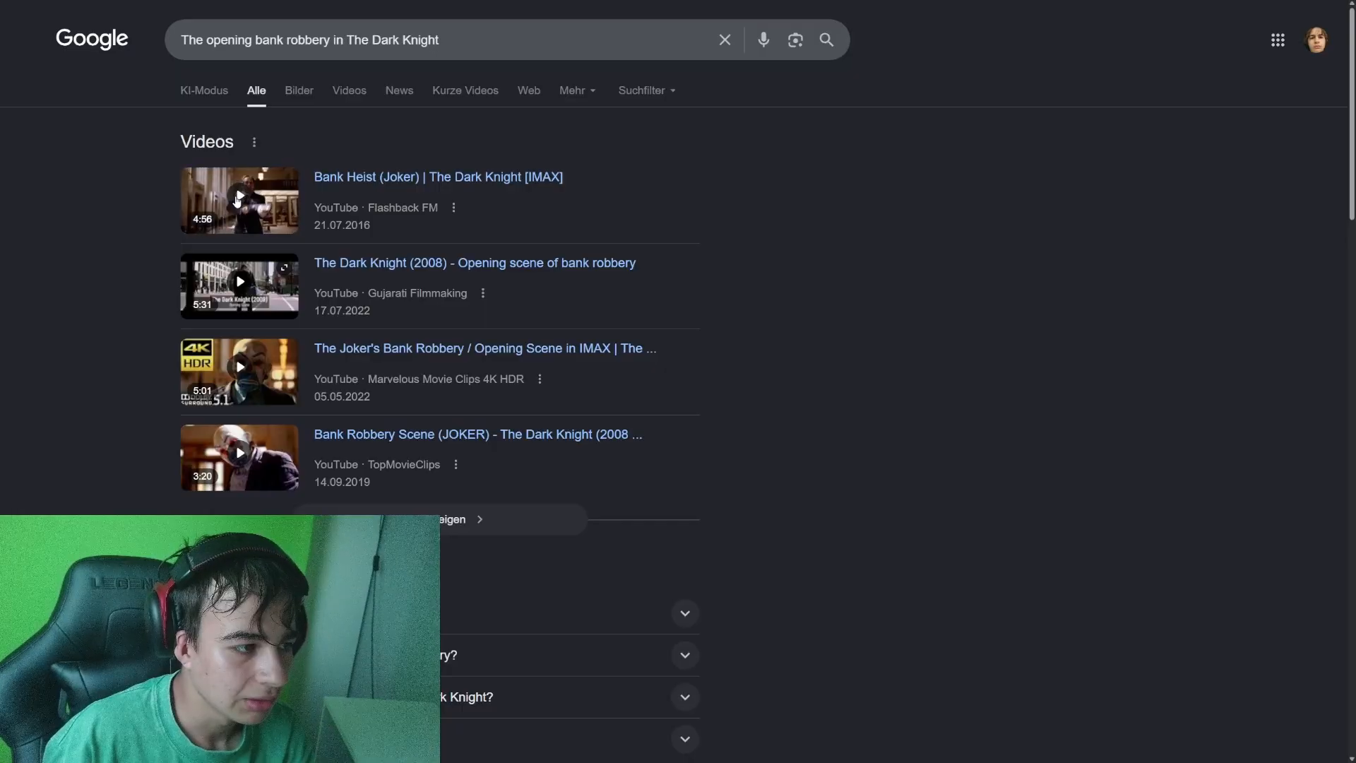
{"action": "left_click", "coordinate": [238, 201]}
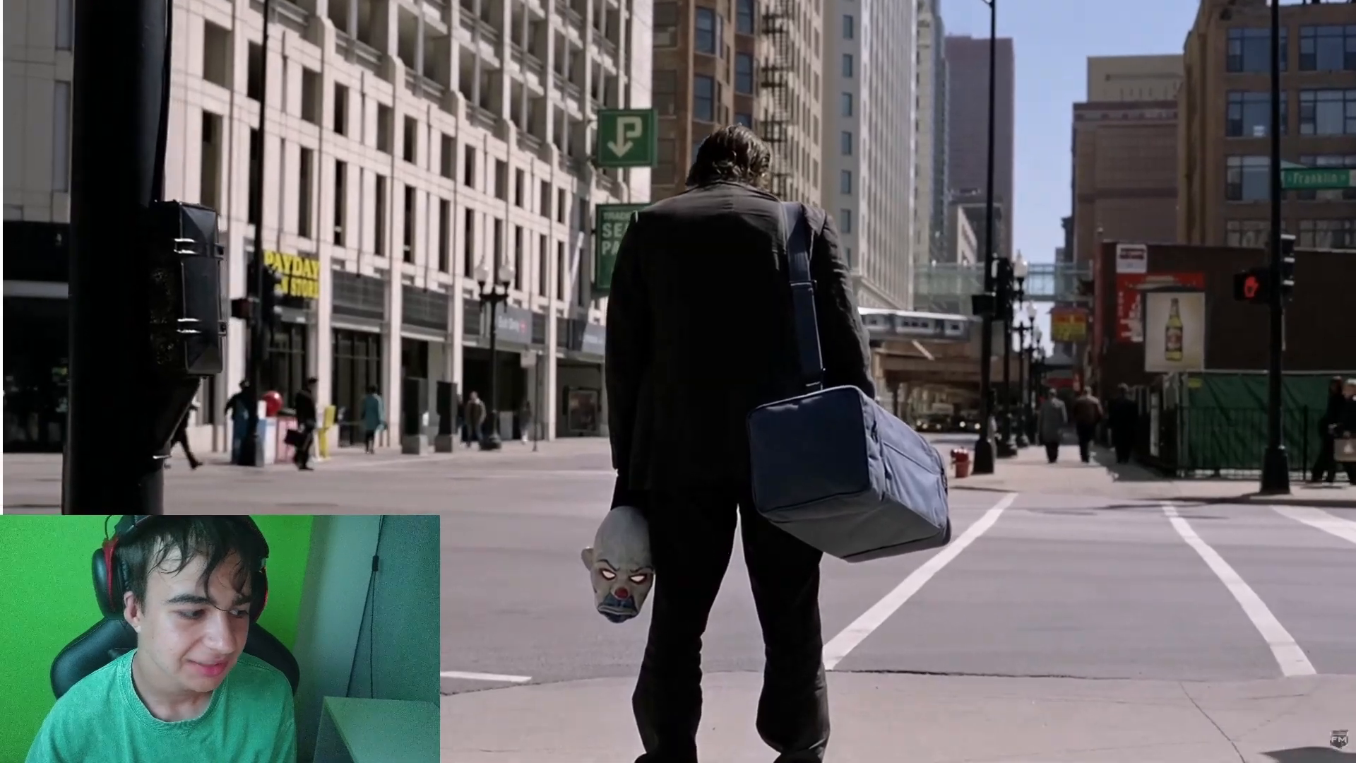
- Watch the opening of the Bank Heist video, pausing and rewinding to examine the rifle shots at the broken window
{"action": "left_click_drag", "start_coordinate": [5, 485], "coordinate": [143, 484]}
{"action": "left_click", "coordinate": [373, 425]}
{"action": "key", "text": "Left"}
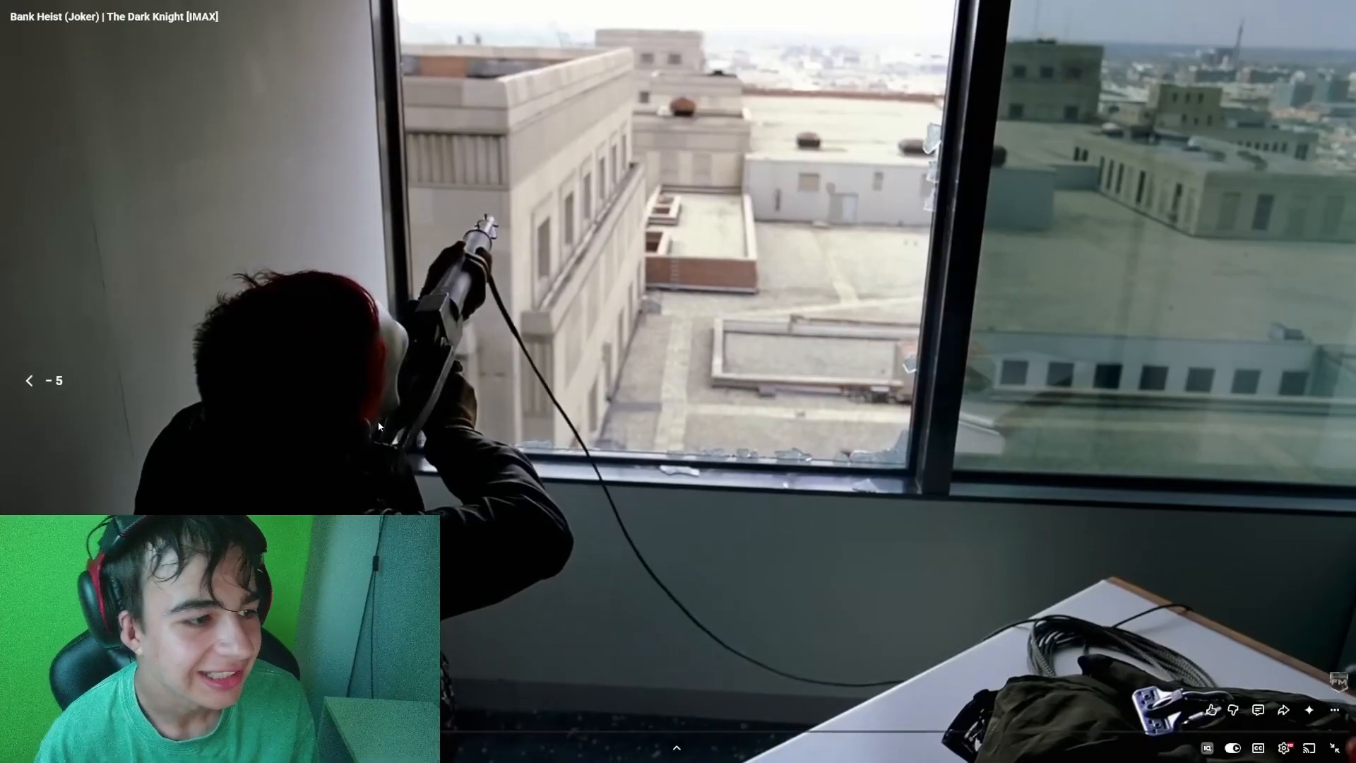
{"action": "left_click", "coordinate": [579, 272]}
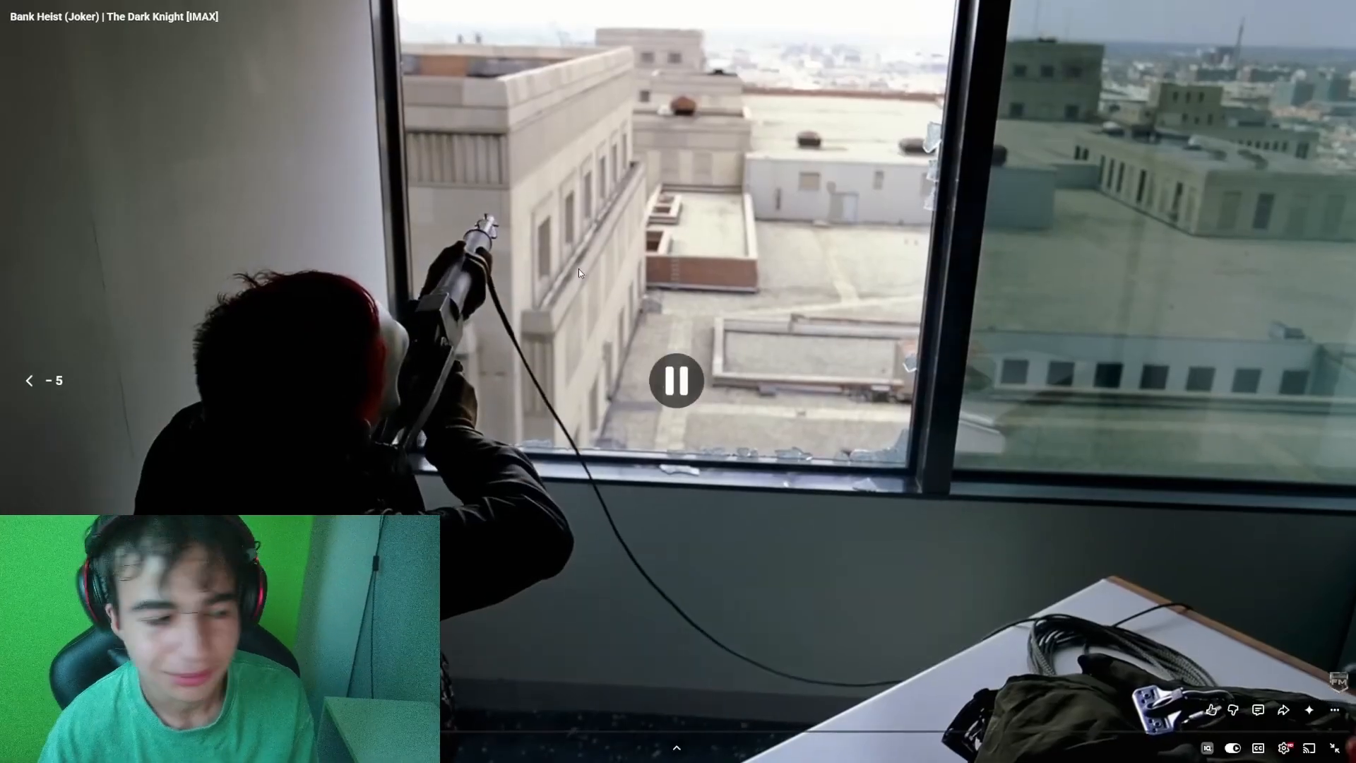
{"action": "left_click", "coordinate": [628, 286]}
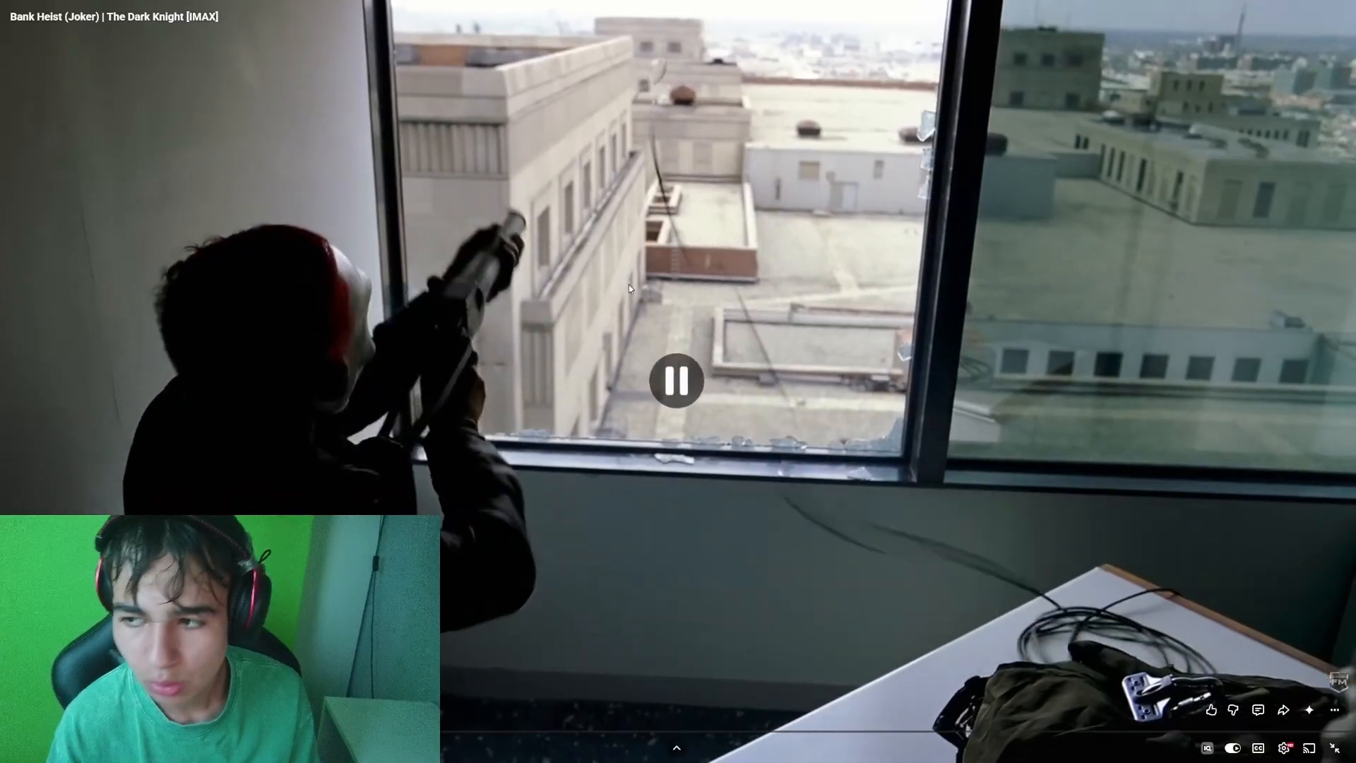
{"action": "key", "text": "Left"}
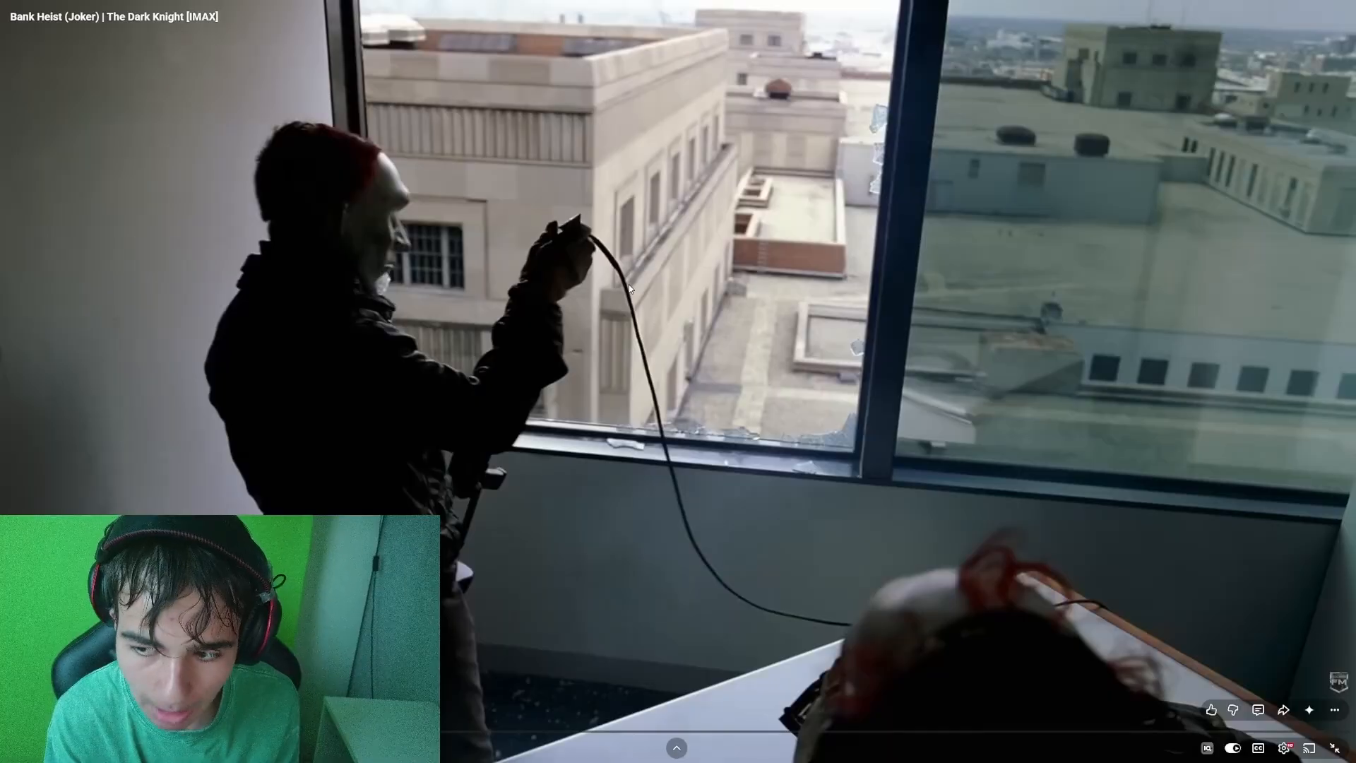
{"action": "key", "text": "space"}
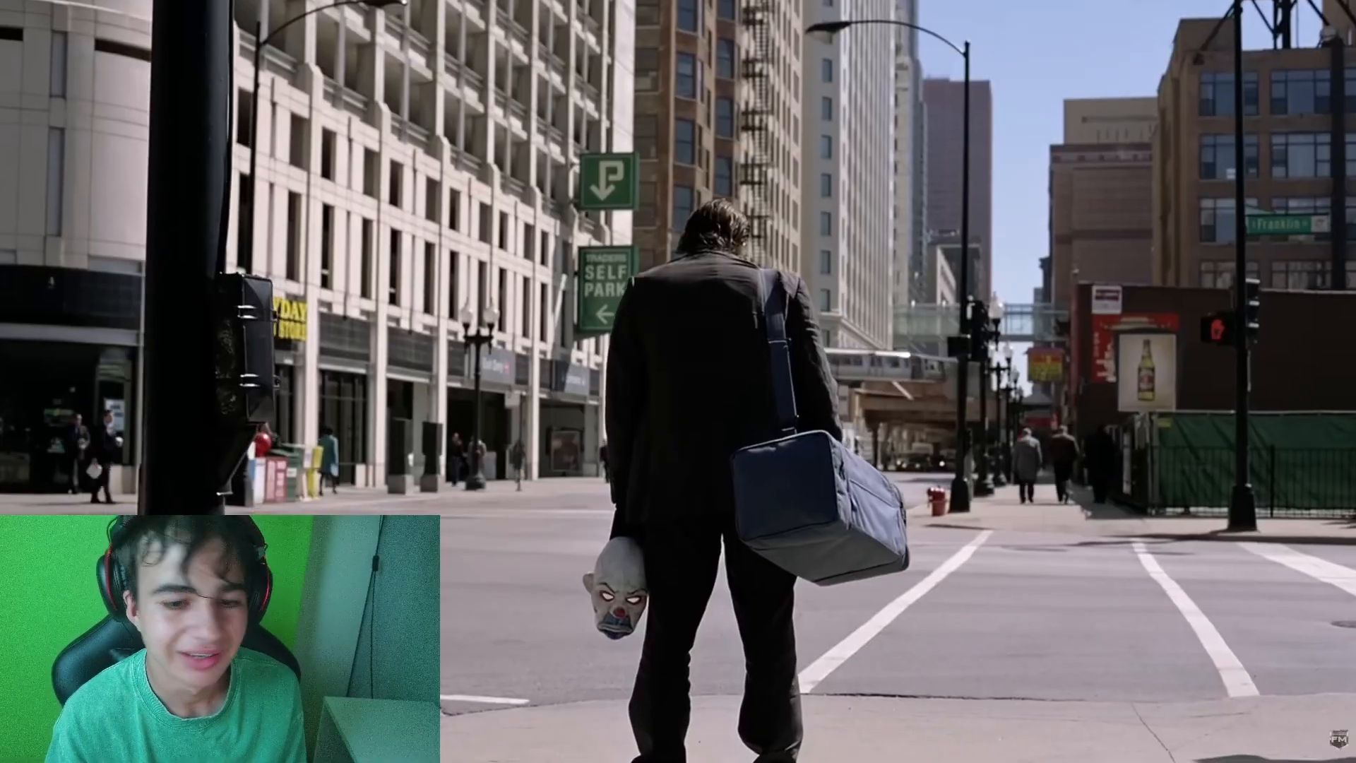
{"action": "key", "text": "space"}
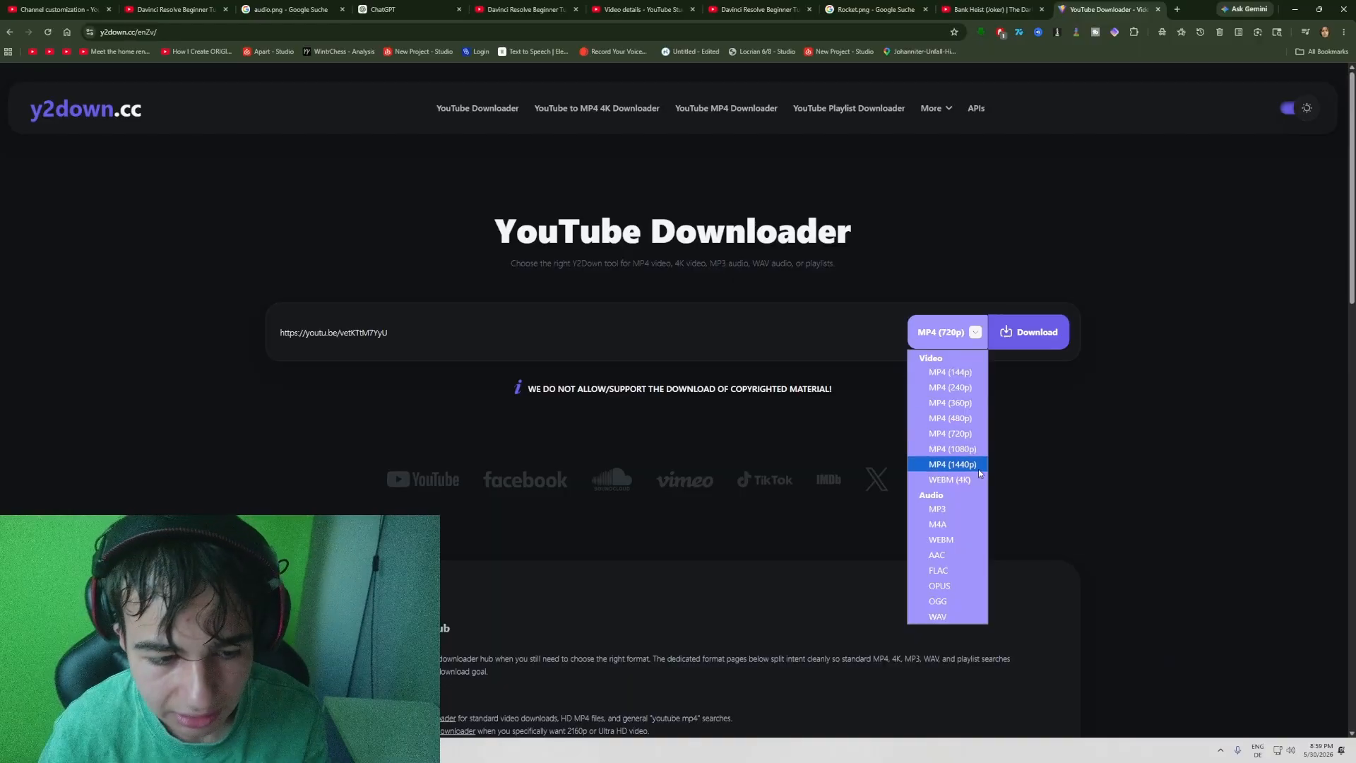
- Download the Bank Heist video from y2down.cc as MP4 (1080p)
{"action": "left_click", "coordinate": [977, 450]}
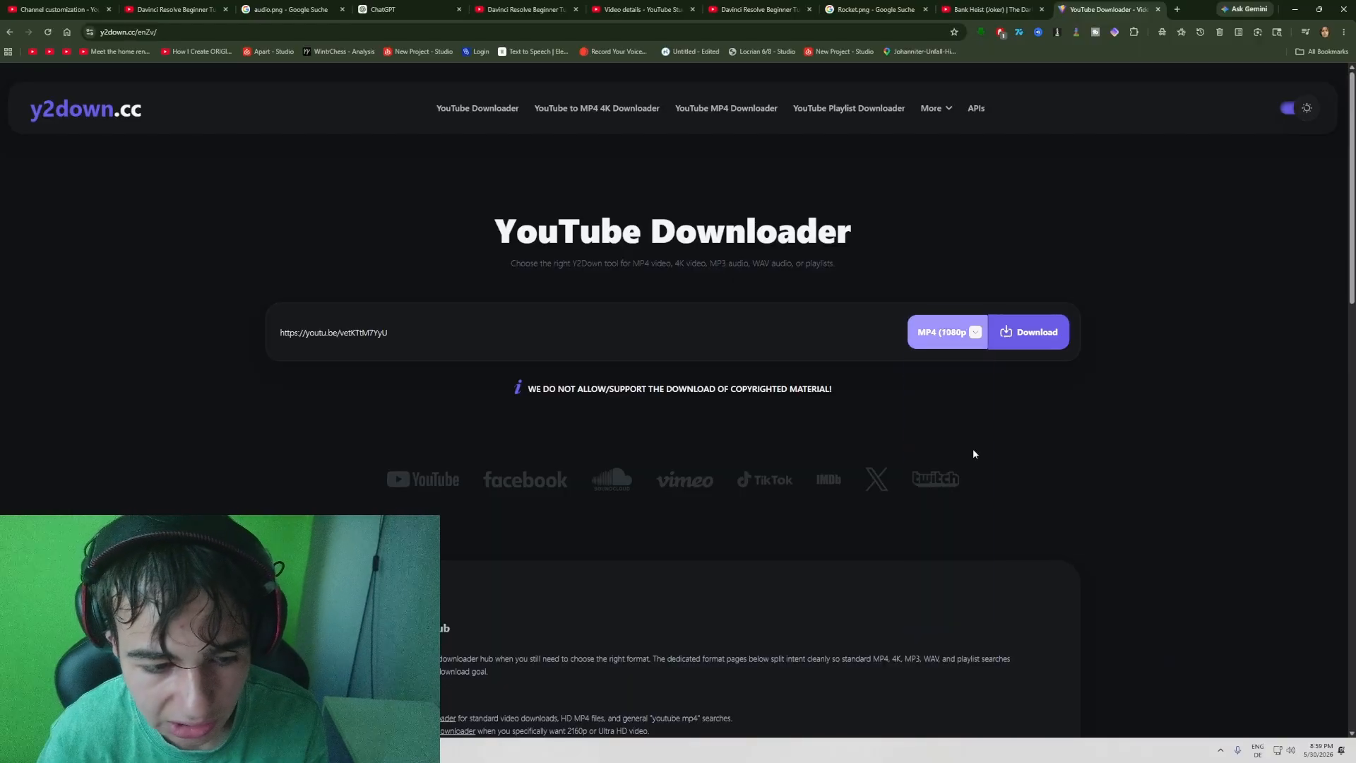
{"action": "left_click", "coordinate": [1038, 332]}
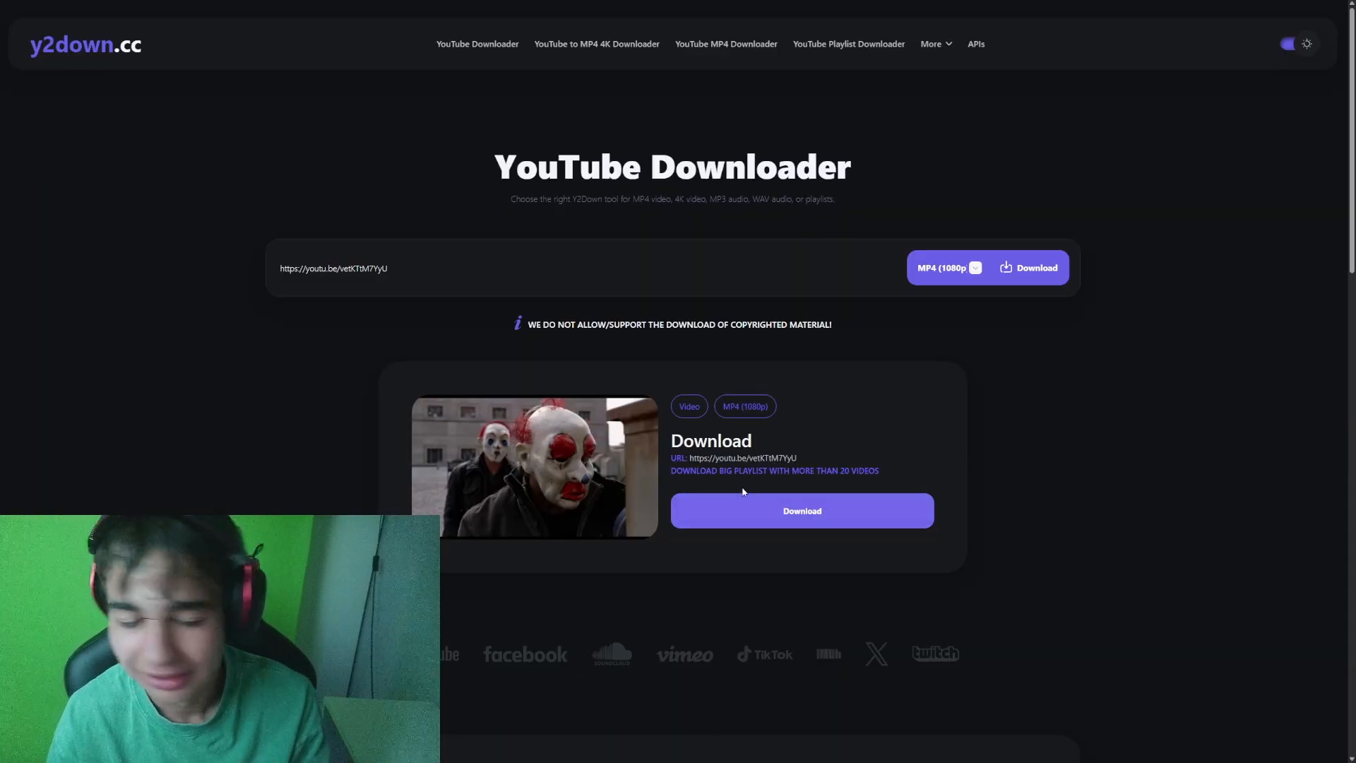
{"action": "left_click", "coordinate": [740, 522]}
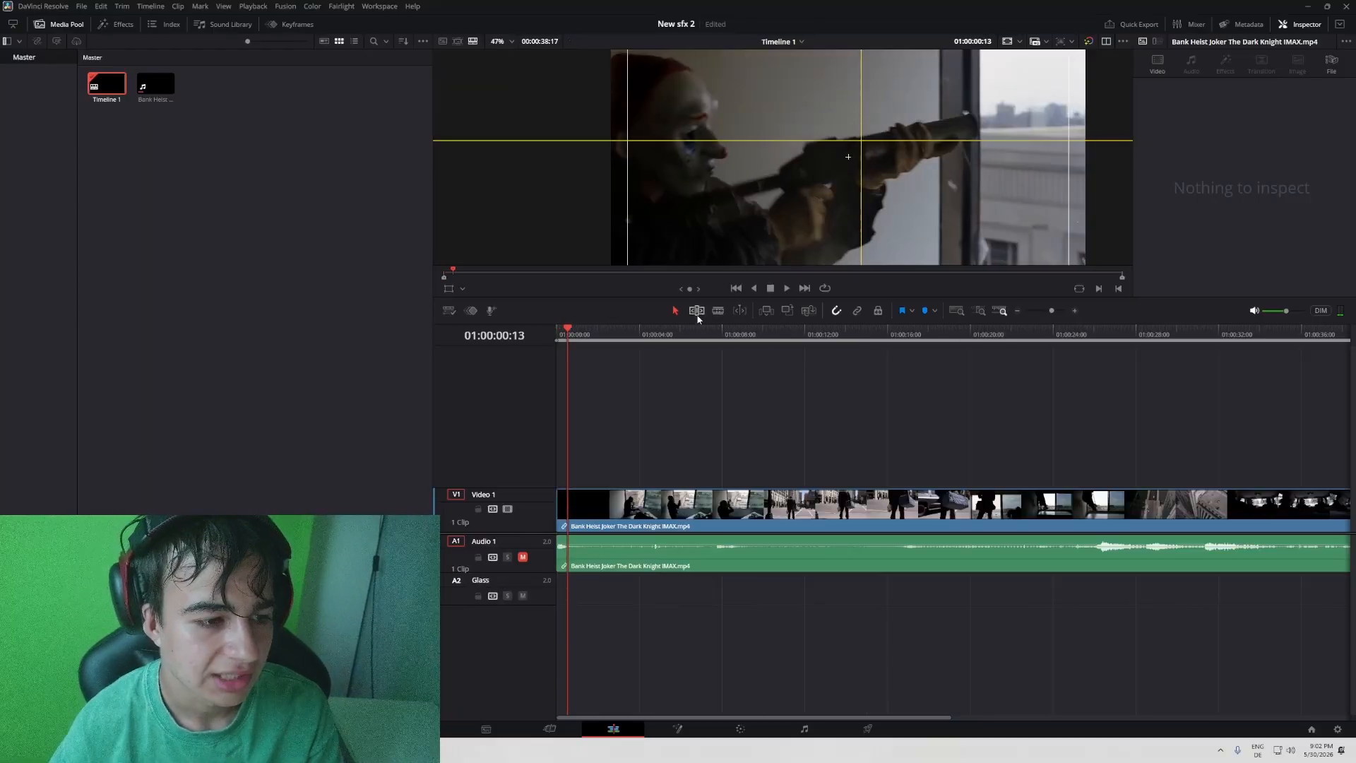
- In DaVinci Resolve's New sfx 2 project, name track A2 Glass and play the first frames from the timeline start
{"action": "key", "text": "Home"}
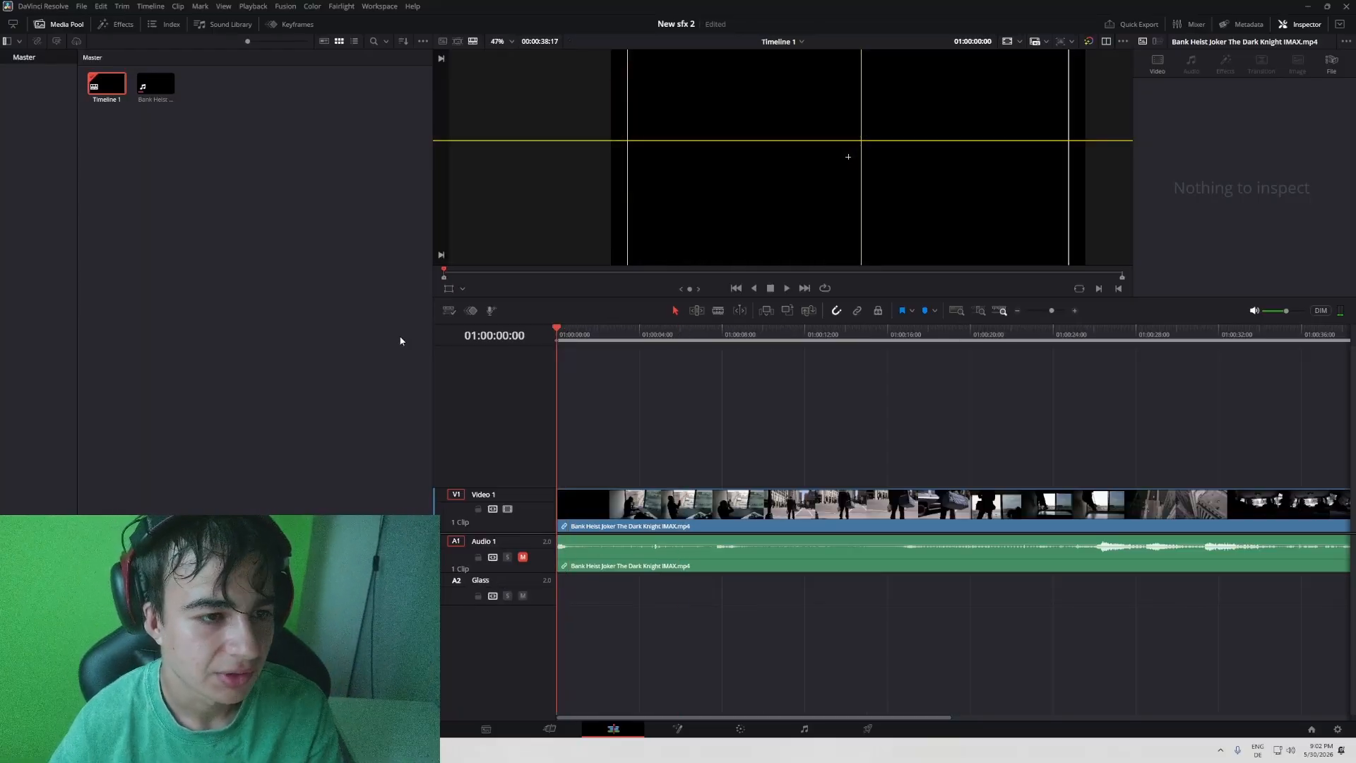
{"action": "key", "text": "space"}
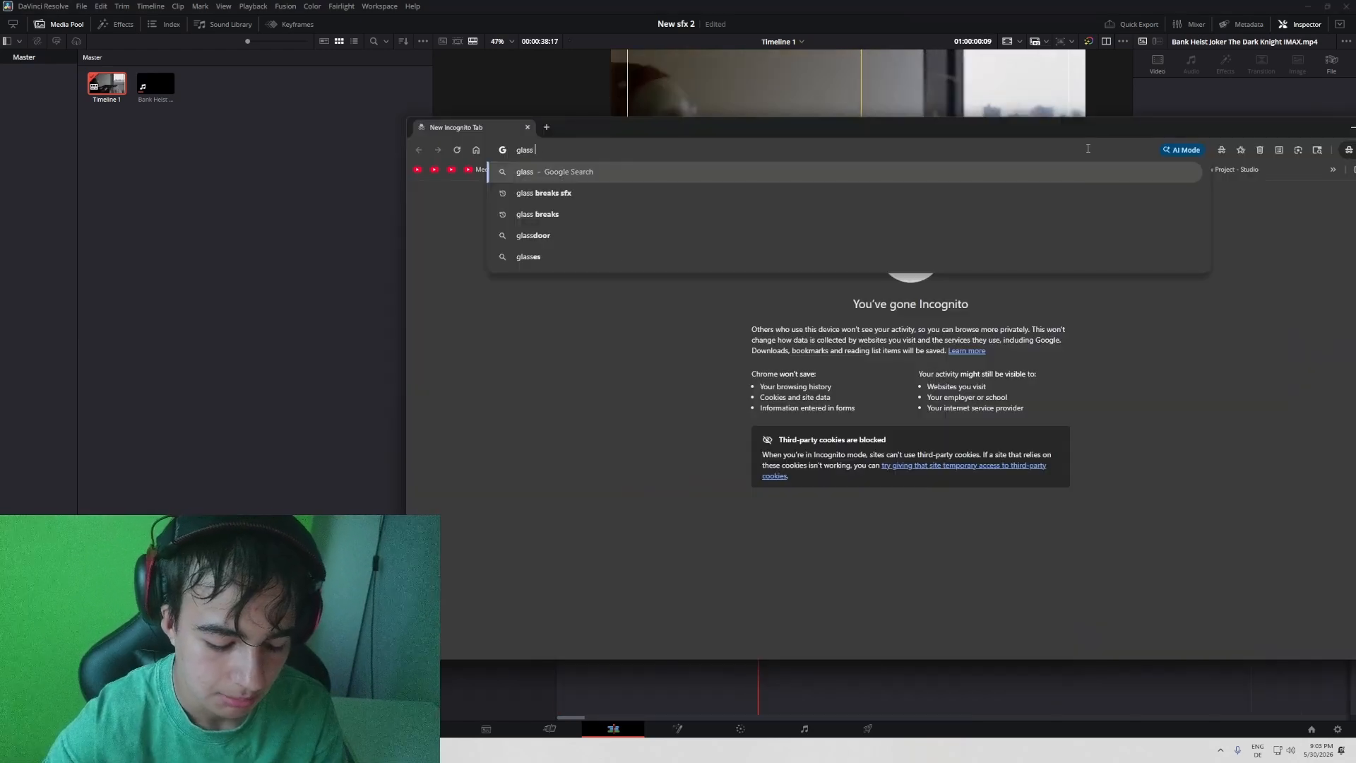
- Search Google for "glass break sfx" in an incognito window and open Pixabay's free glass breaking sound effects
{"action": "type", "text": "break sfx"}
{"action": "key", "text": "Return"}
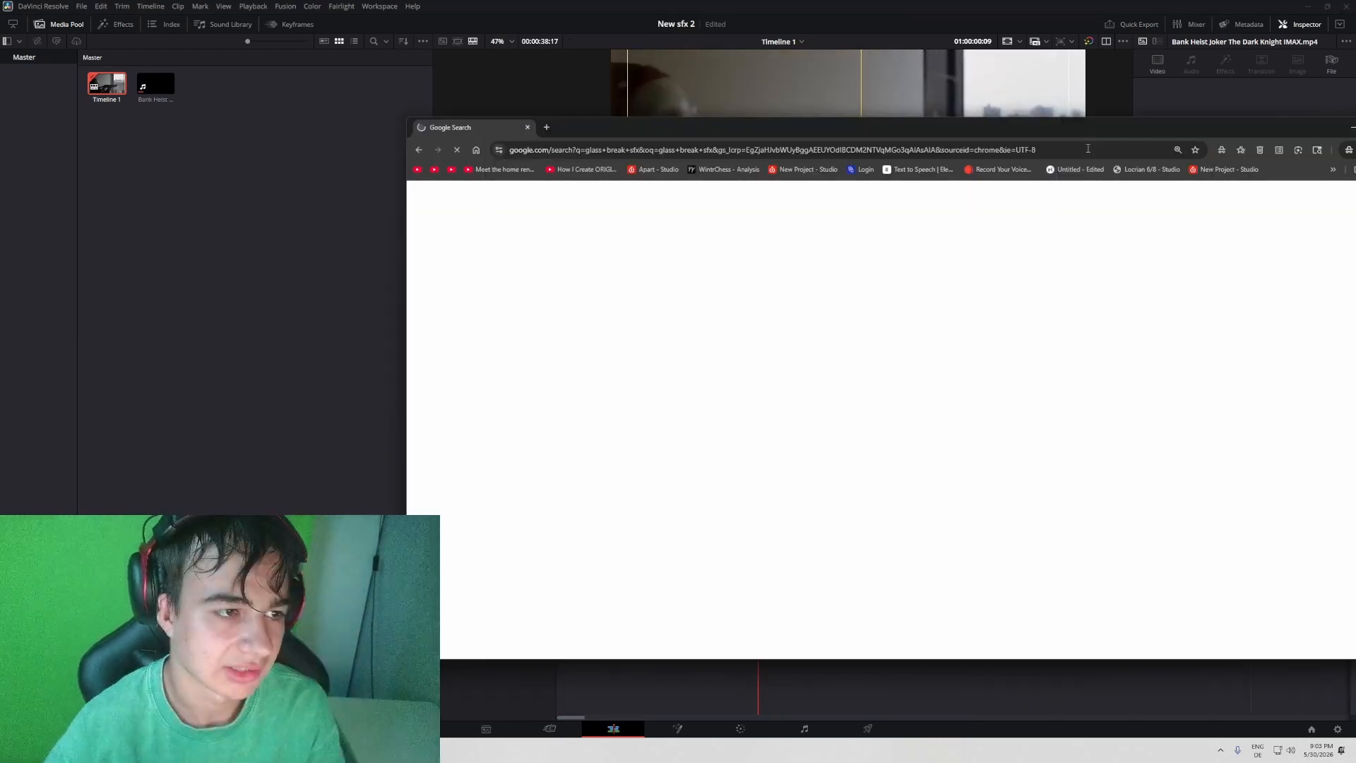
{"action": "left_click_drag", "start_coordinate": [764, 132], "coordinate": [558, 3]}
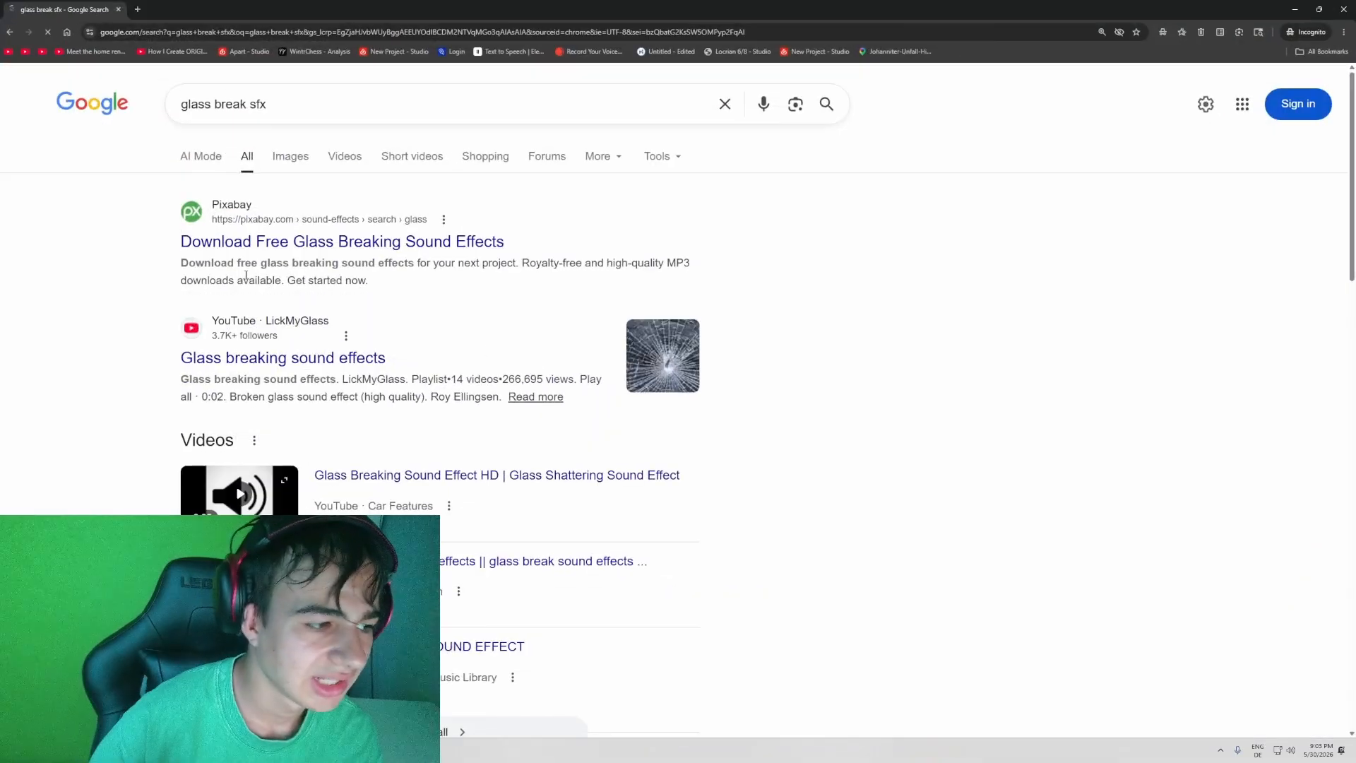
{"action": "scroll", "coordinate": [321, 270], "scroll_direction": "down", "scroll_amount": 3}
{"action": "scroll", "coordinate": [321, 271], "scroll_direction": "up", "scroll_amount": 2}
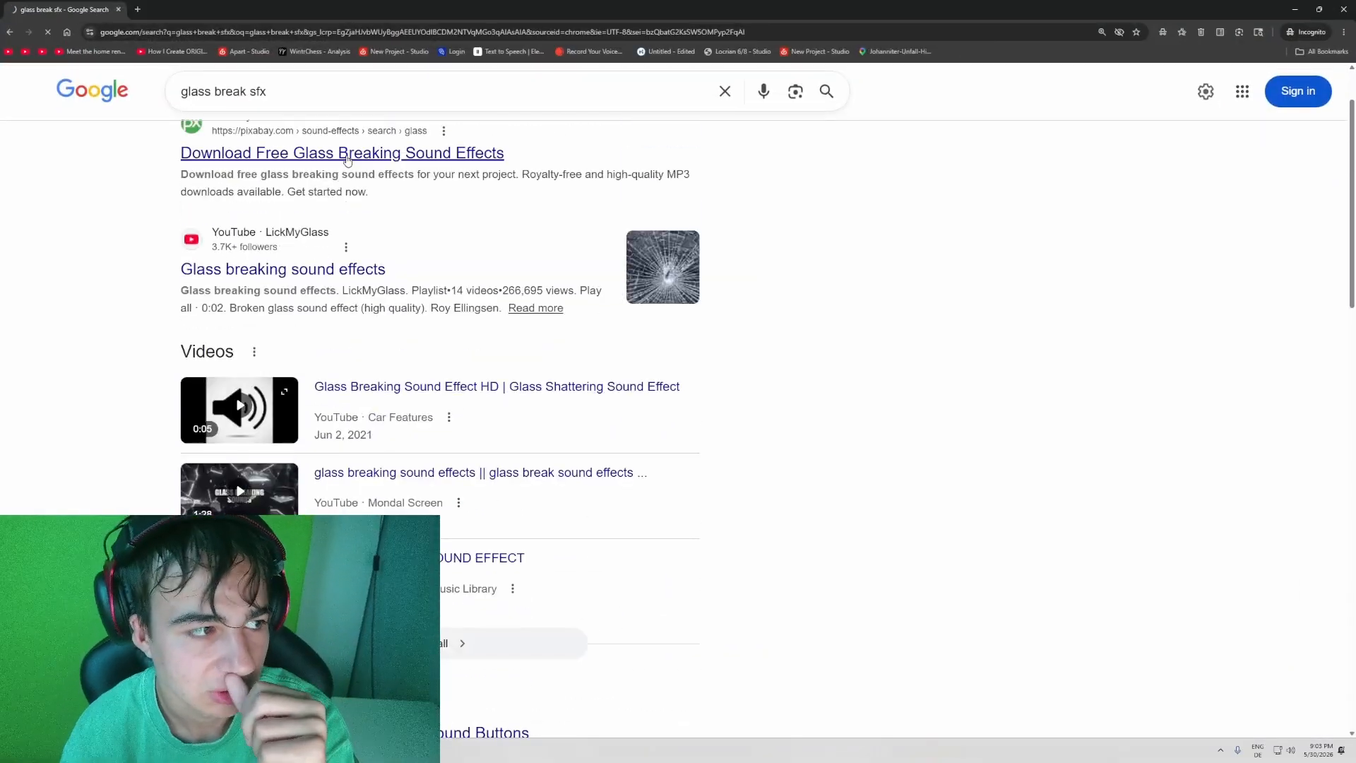
{"action": "left_click", "coordinate": [348, 155]}
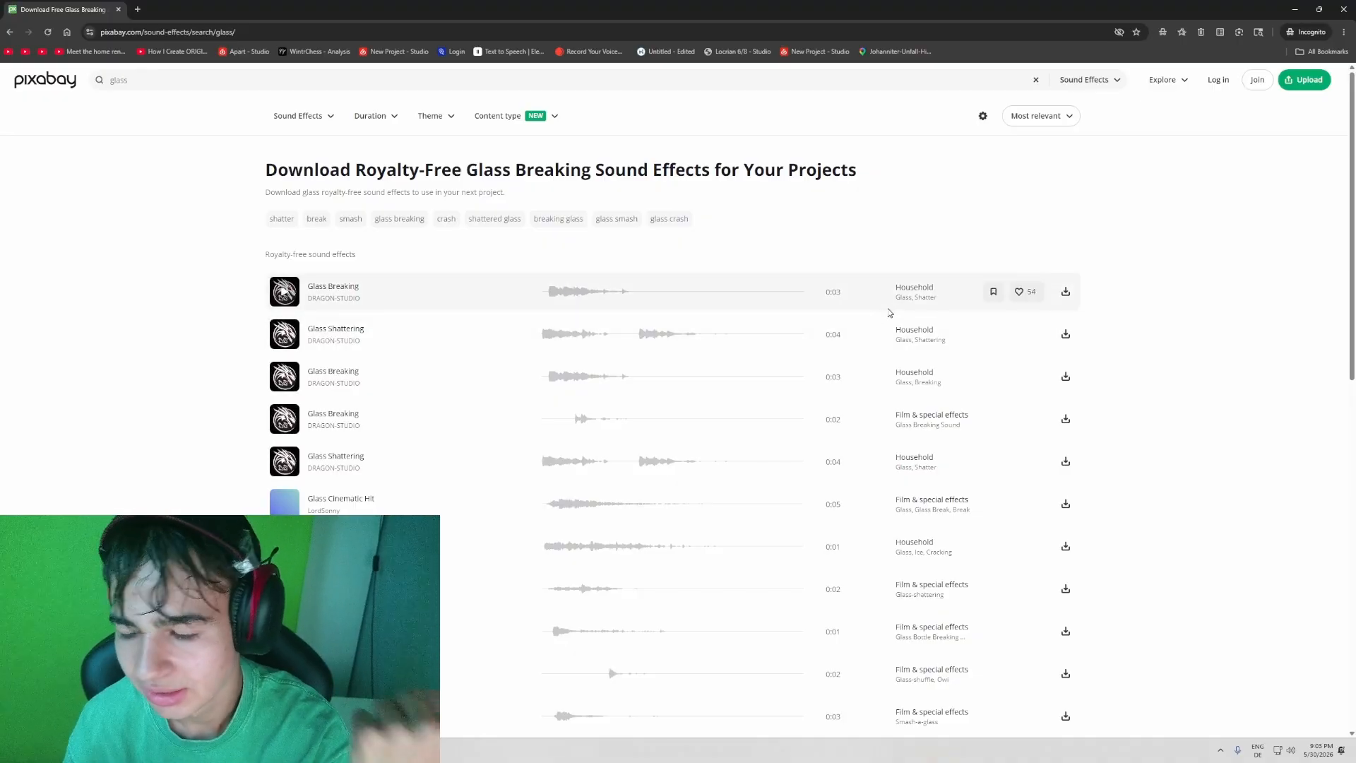
- Preview the Glass Breaking, Glass Shattering and glass bottle breaking effects, and download the 0:01 glass bottle breaking sound
{"action": "left_click", "coordinate": [286, 293]}
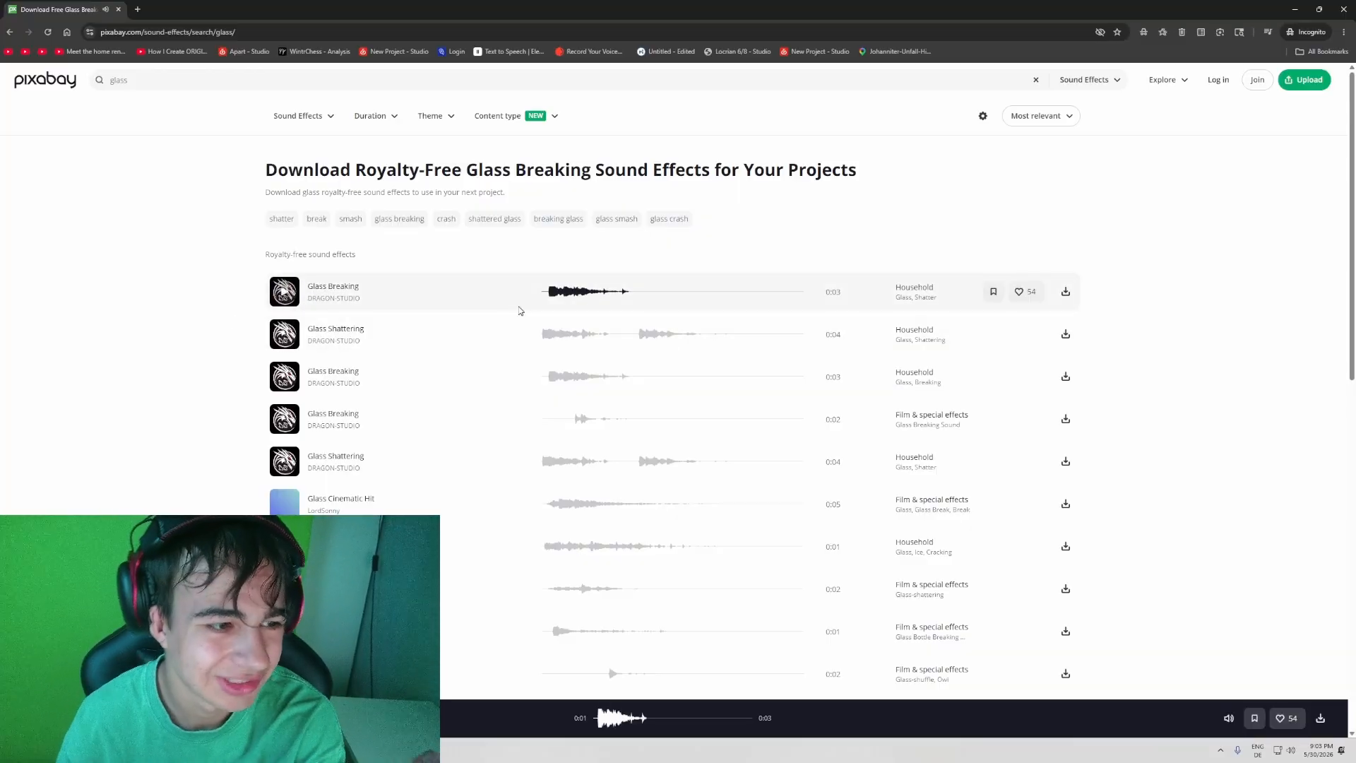
{"action": "left_click", "coordinate": [285, 336]}
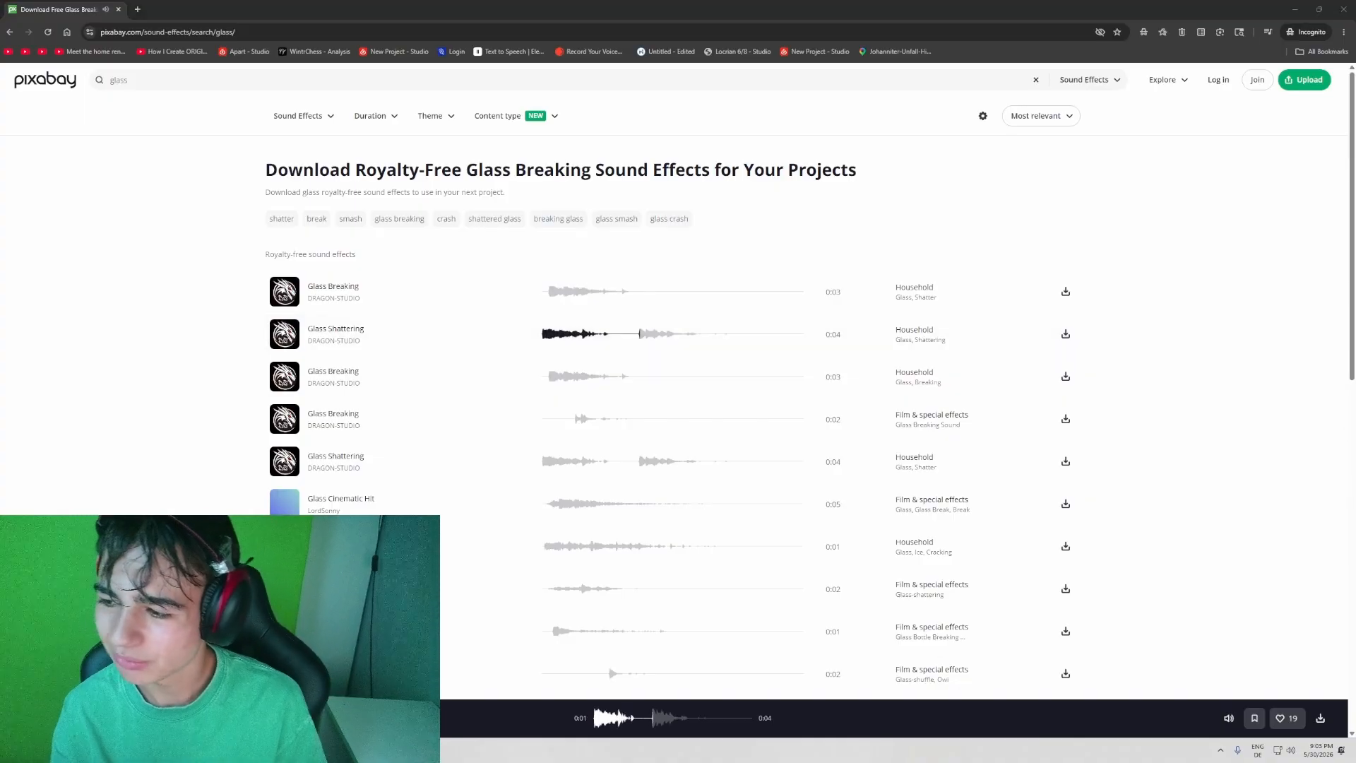
{"action": "left_click", "coordinate": [547, 636]}
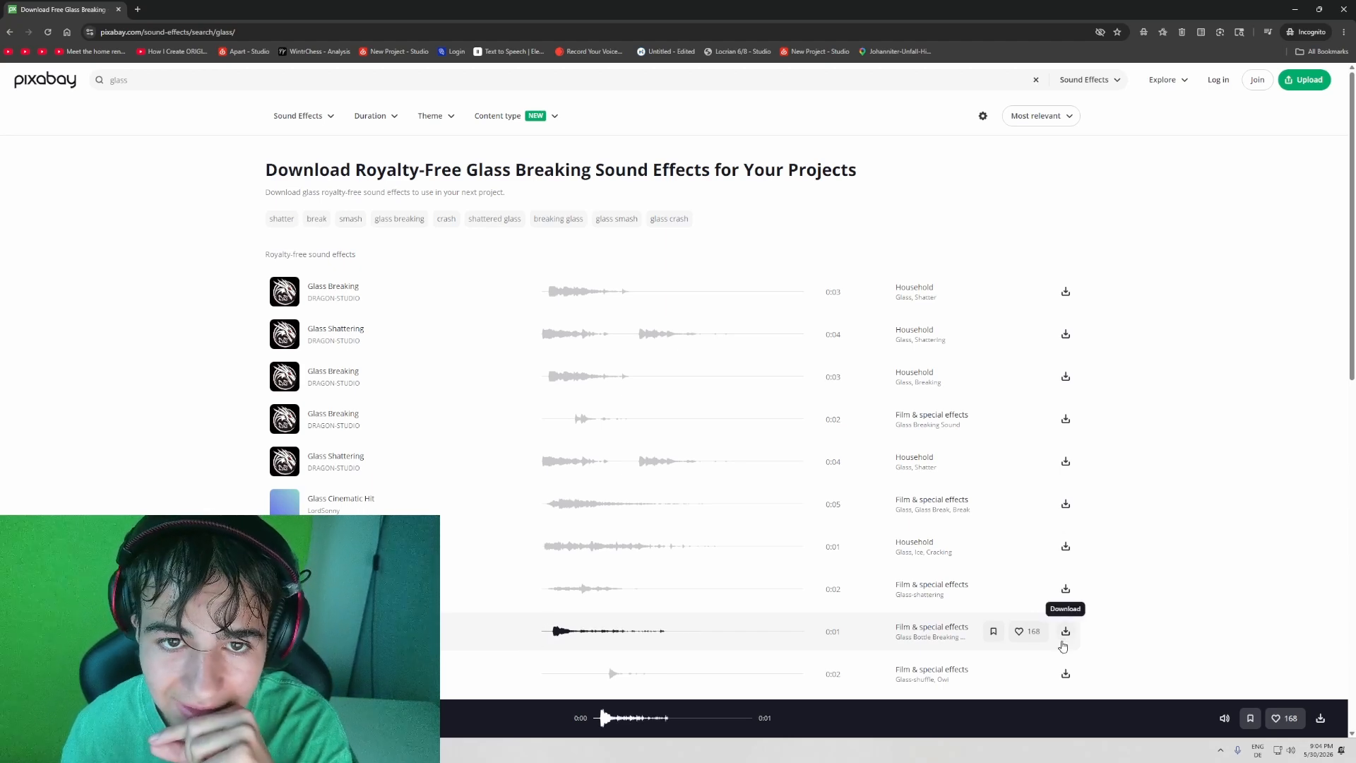
{"action": "left_click_drag", "start_coordinate": [1201, 9], "coordinate": [1272, 73]}
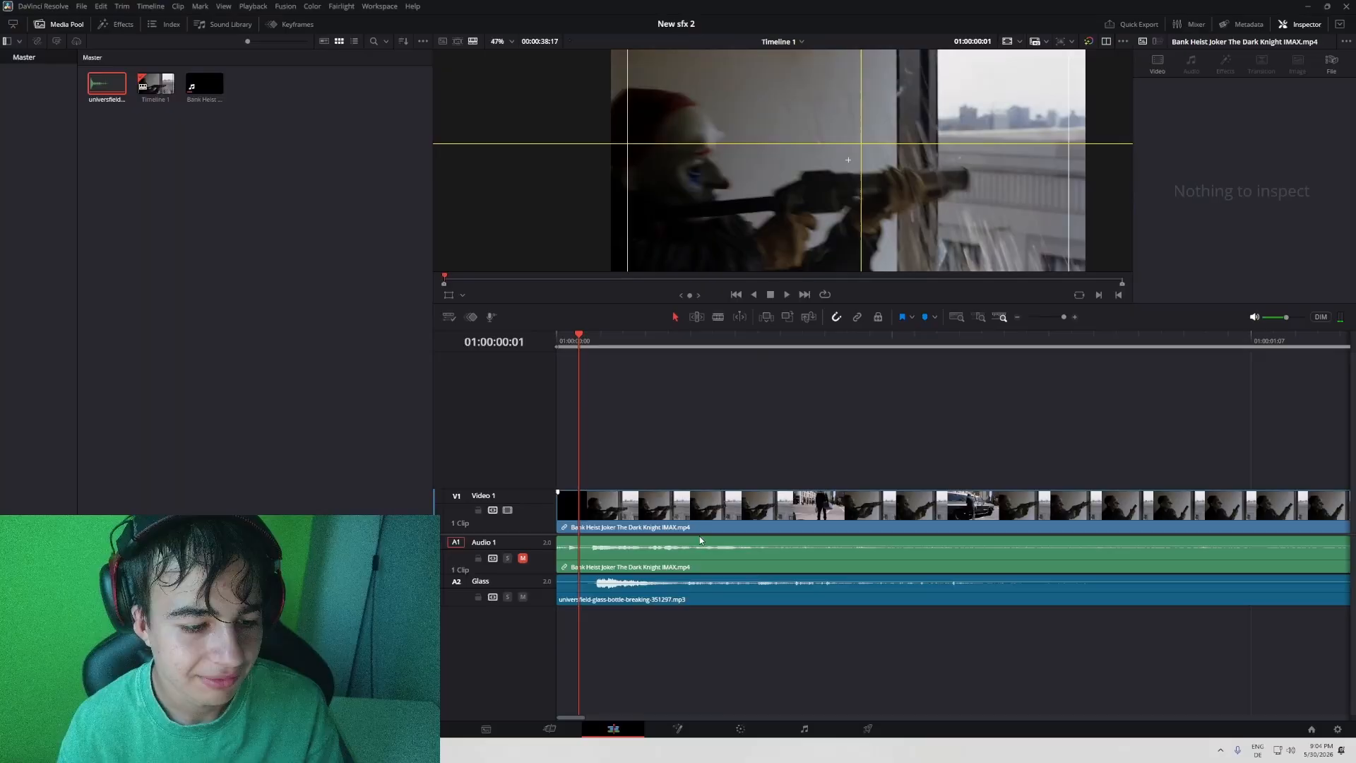
- Place the glass-bottle-breaking clip on the Glass track at the timeline start and shift its break sound earlier, toward 01:00:00:01
{"action": "left_click", "coordinate": [781, 596]}
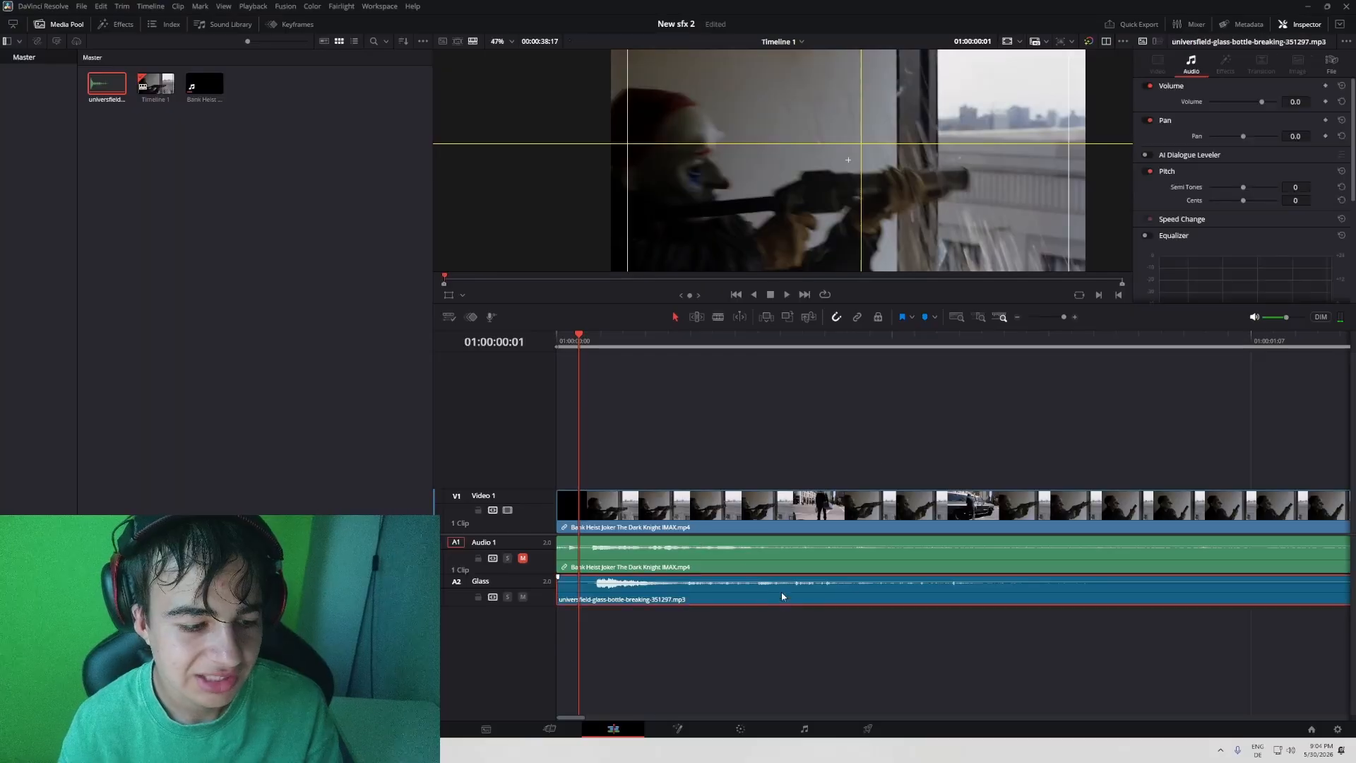
{"action": "key", "text": "ctrl+b"}
{"action": "key", "text": "BackSpace"}
{"action": "left_click_drag", "start_coordinate": [754, 590], "coordinate": [730, 589]}
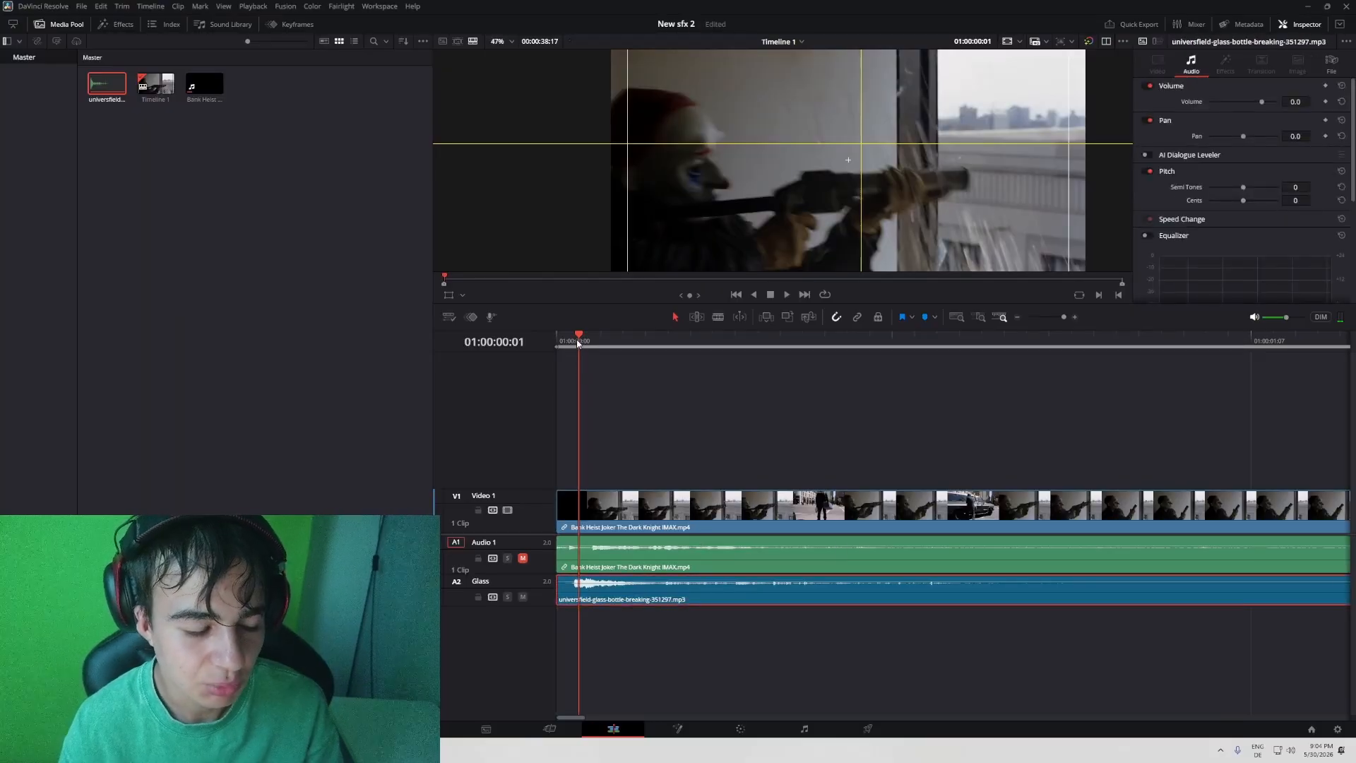
- Cut the lead-in off the glass clip so the break starts at 01:00:00:00, undoing the ripple cut of the video and its audio
{"action": "left_click", "coordinate": [569, 344]}
{"action": "left_click", "coordinate": [585, 342]}
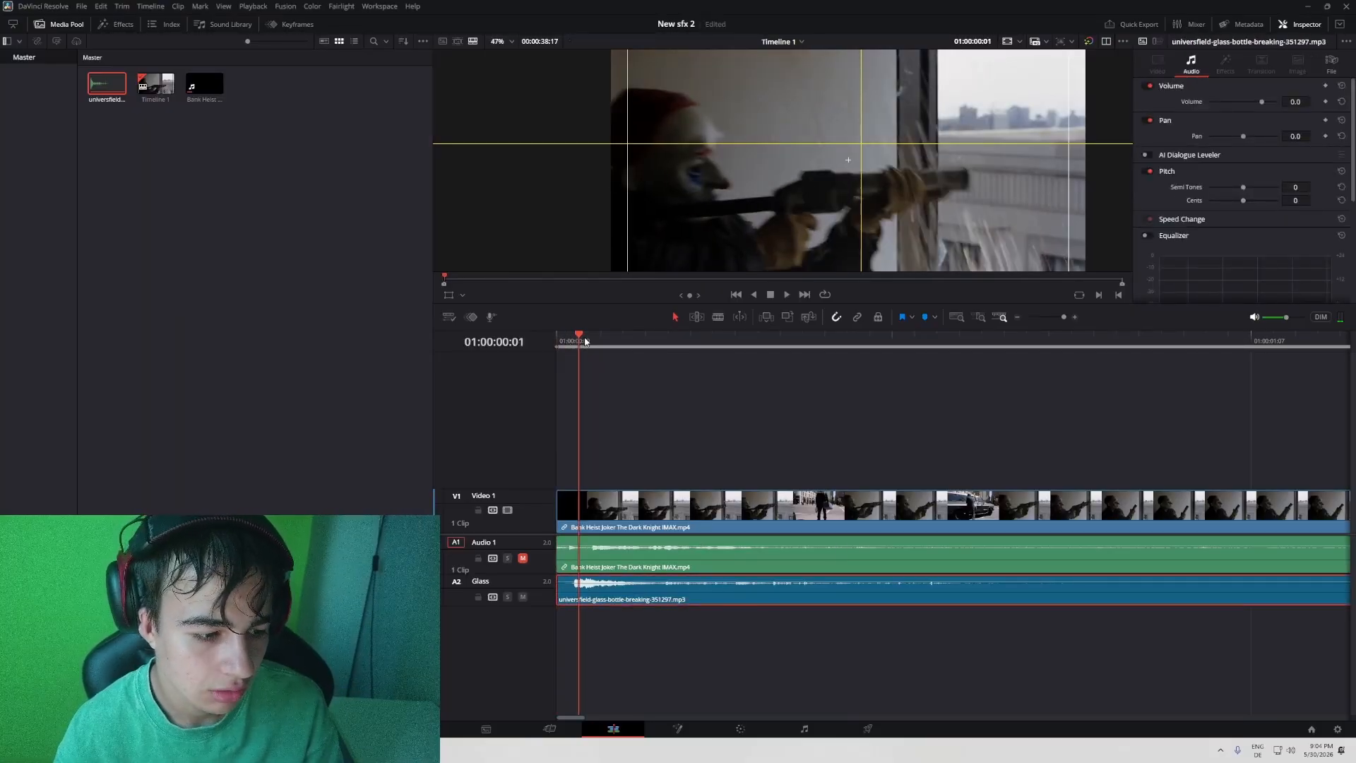
{"action": "key", "text": "ctrl+b"}
{"action": "key", "text": "Delete"}
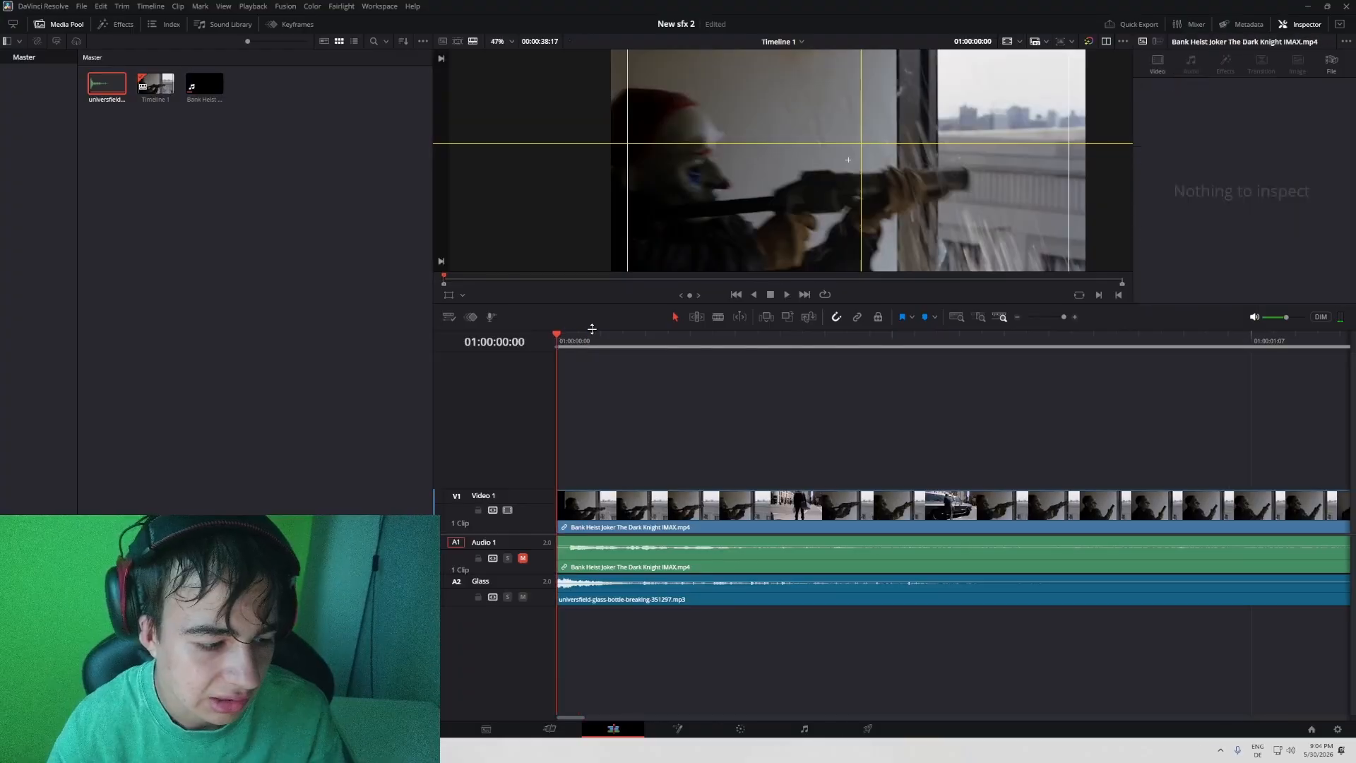
{"action": "key", "text": "ctrl+z"}
{"action": "key", "text": "ctrl+z"}
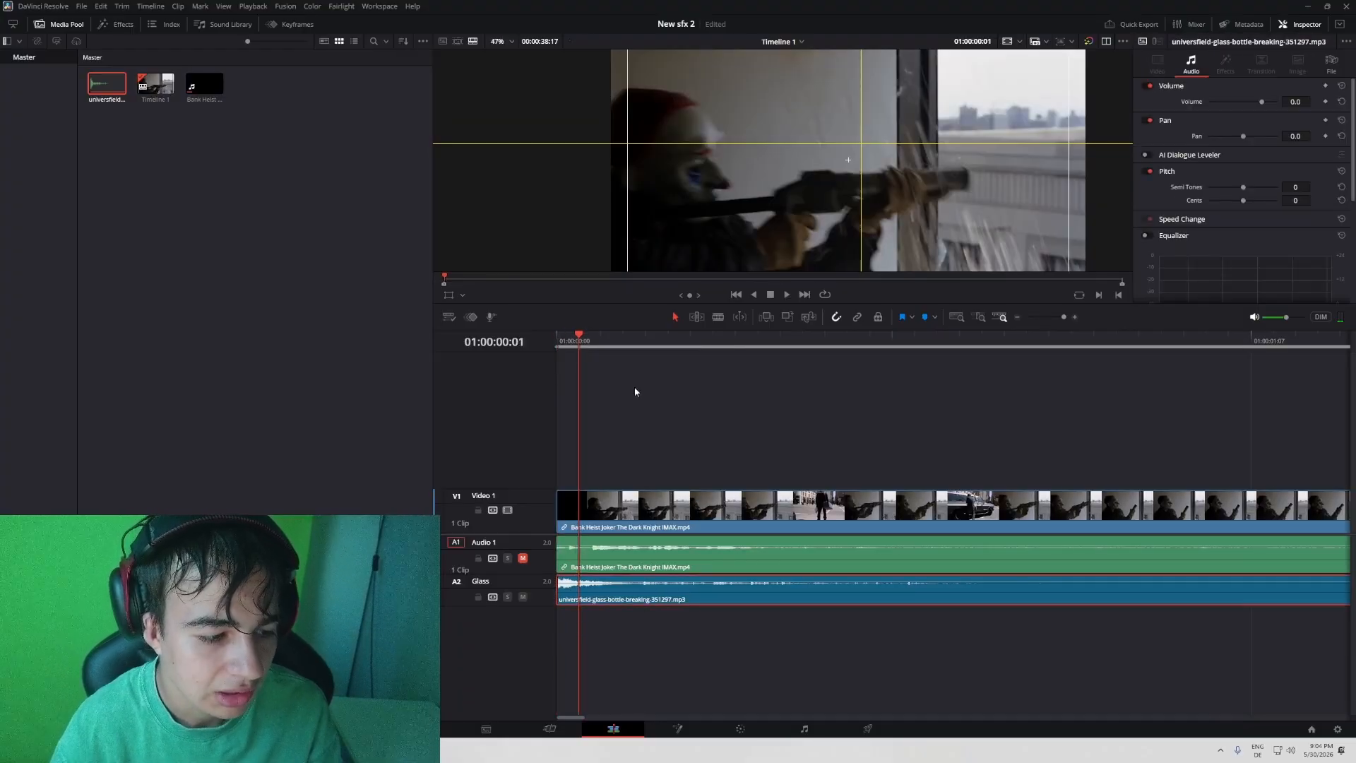
- Set the glass-bottle-breaking clip's volume to 2.0 and play it against the video from 01:00:00:00
{"action": "key", "text": "Left"}
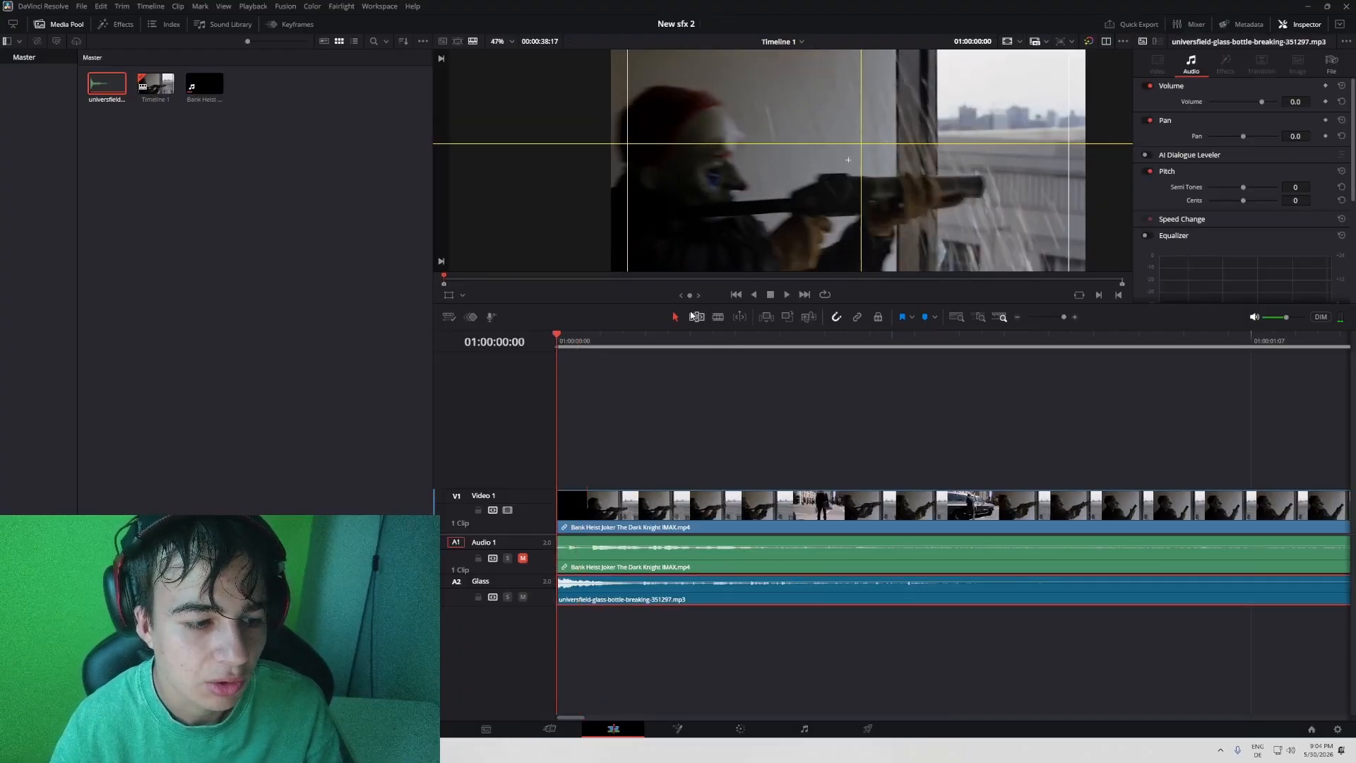
{"action": "key", "text": "space"}
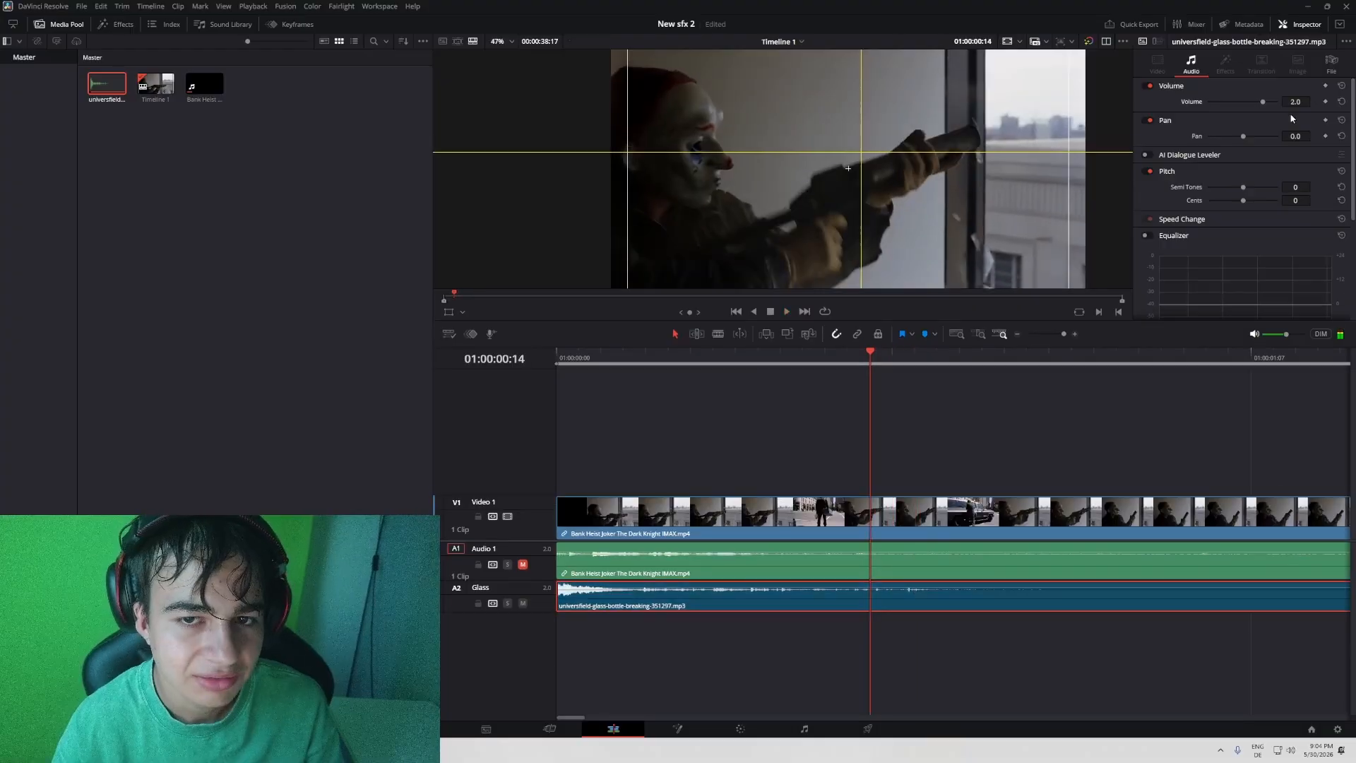
{"action": "key", "text": "Home"}
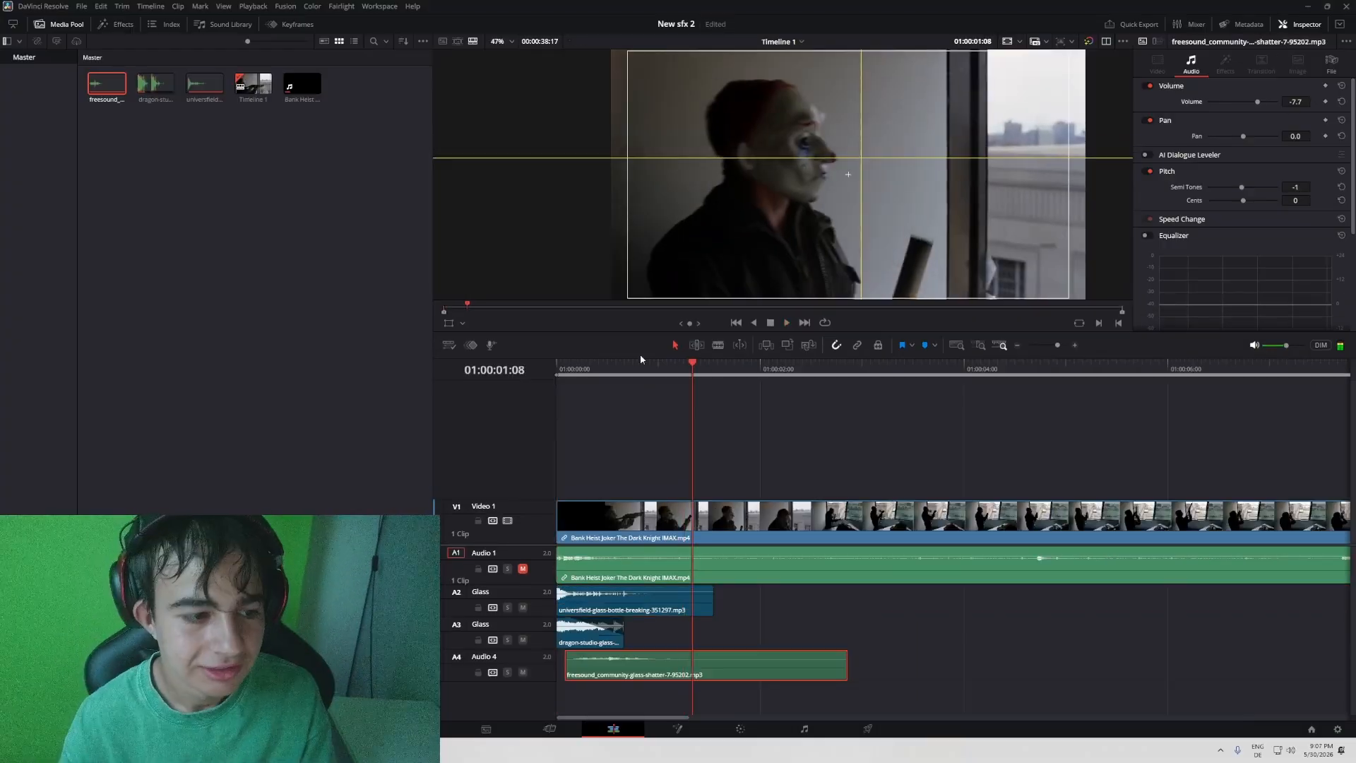
{"action": "key", "text": "Home"}
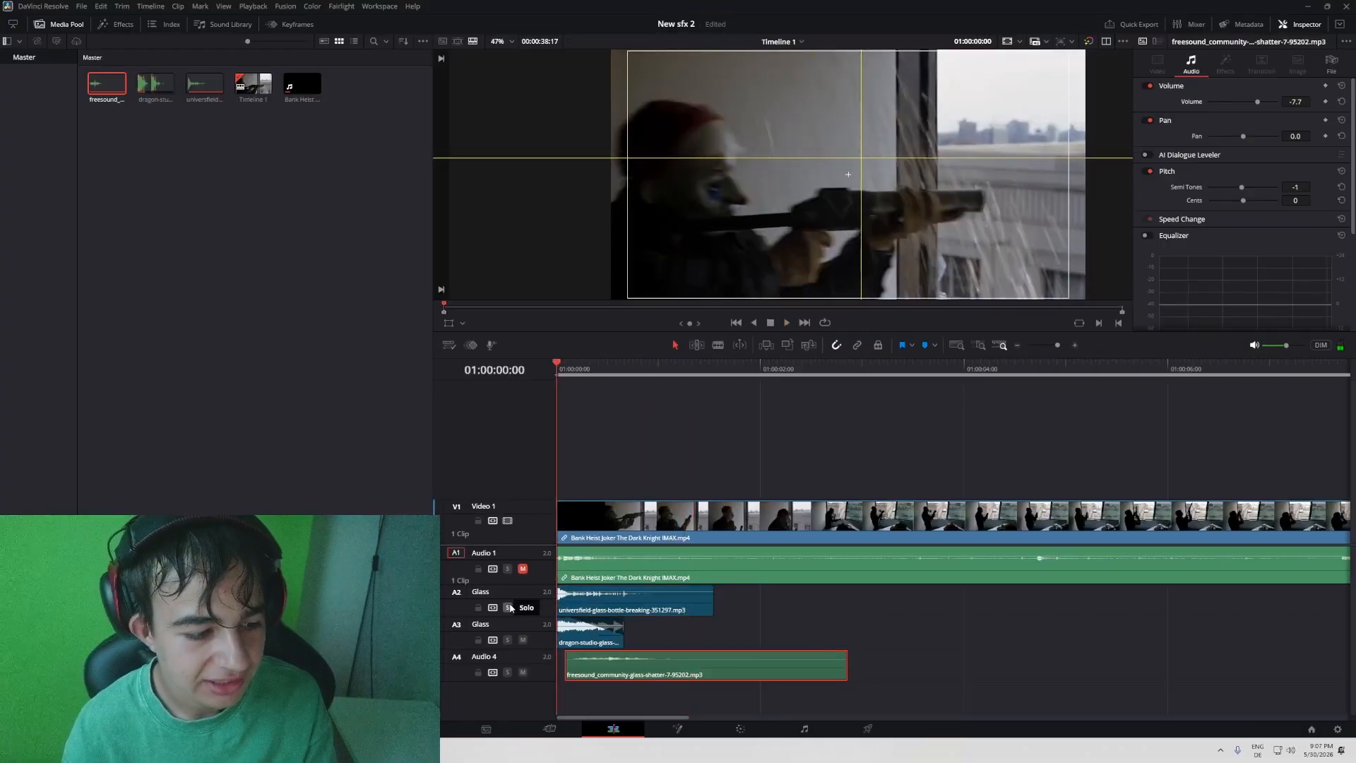
- Solo the first Glass track and play the bottle-breaking clip by itself from the timeline start
{"action": "key", "text": "space"}
{"action": "key", "text": "space"}
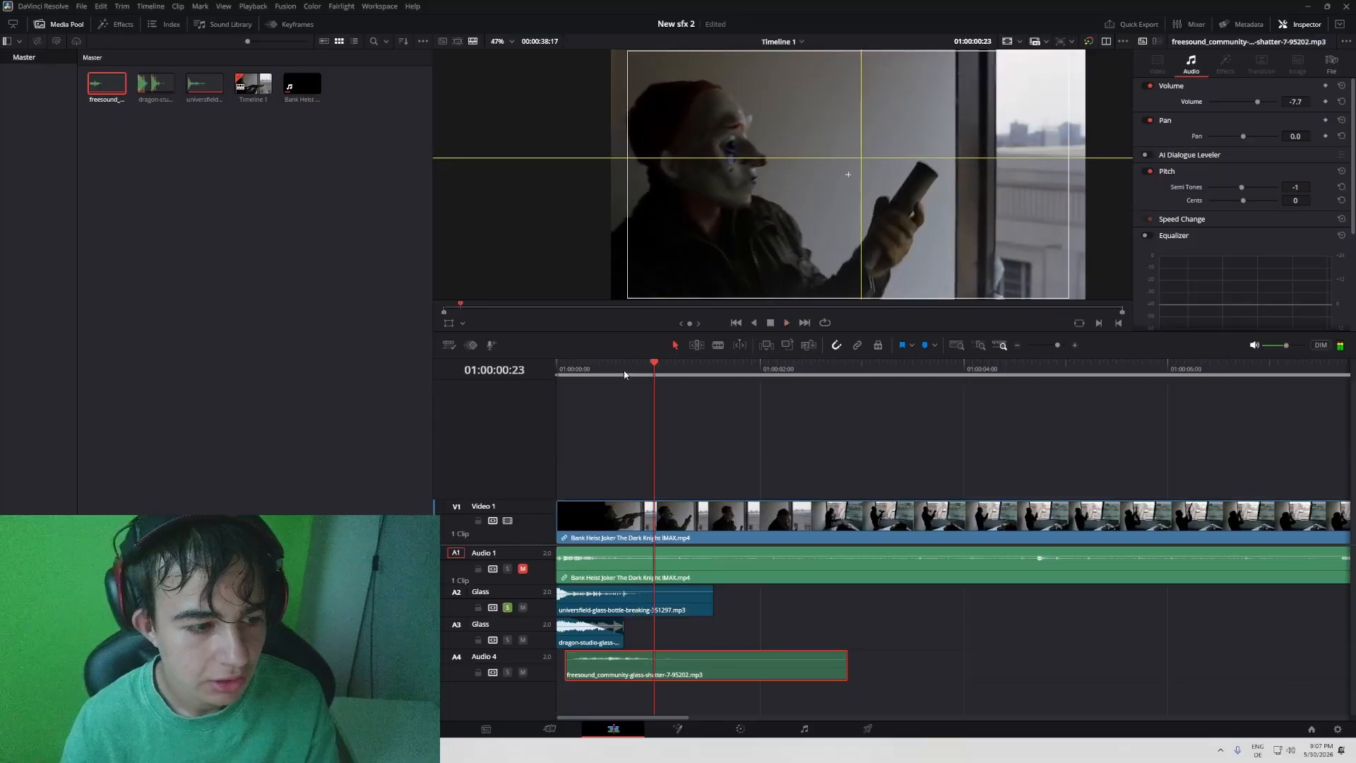
{"action": "key", "text": "Home"}
{"action": "key", "text": "space"}
{"action": "left_click_drag", "start_coordinate": [639, 374], "coordinate": [415, 375]}
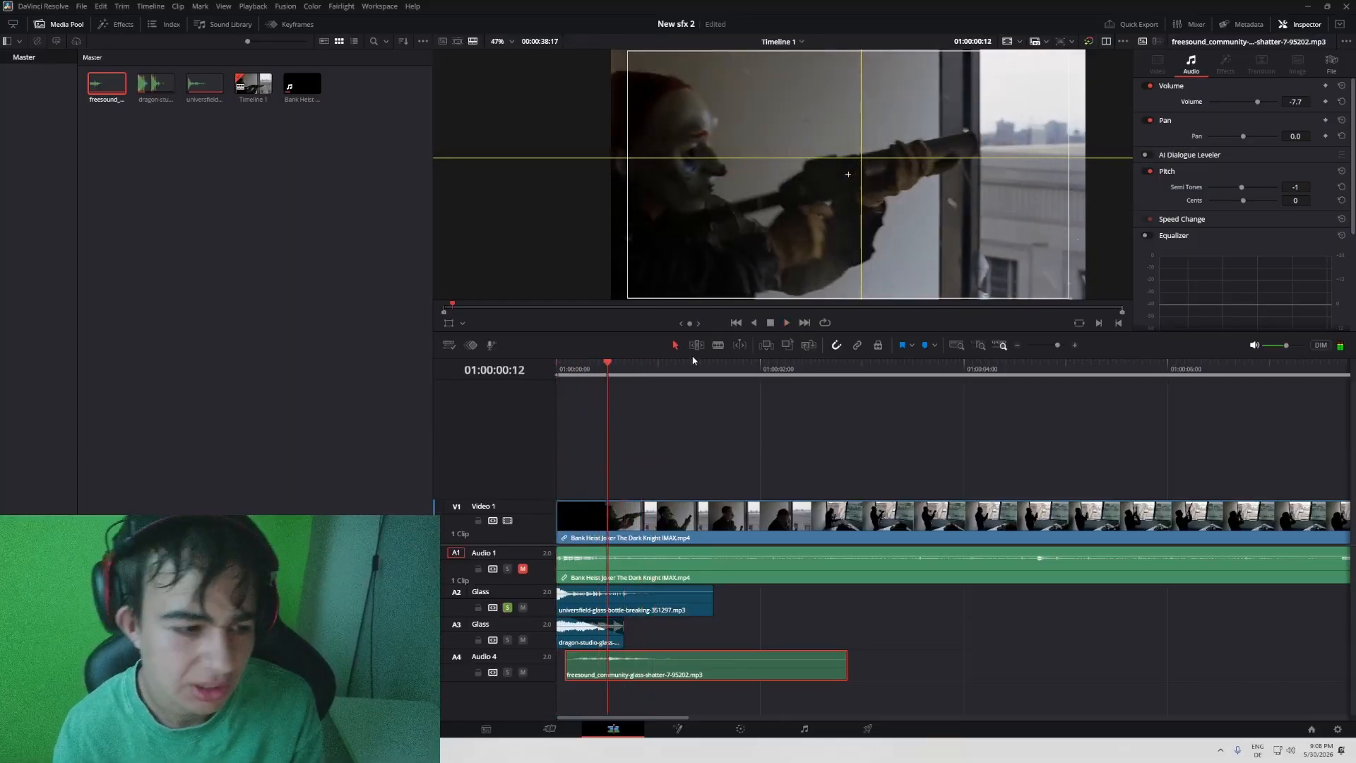
{"action": "left_click_drag", "start_coordinate": [692, 362], "coordinate": [448, 388]}
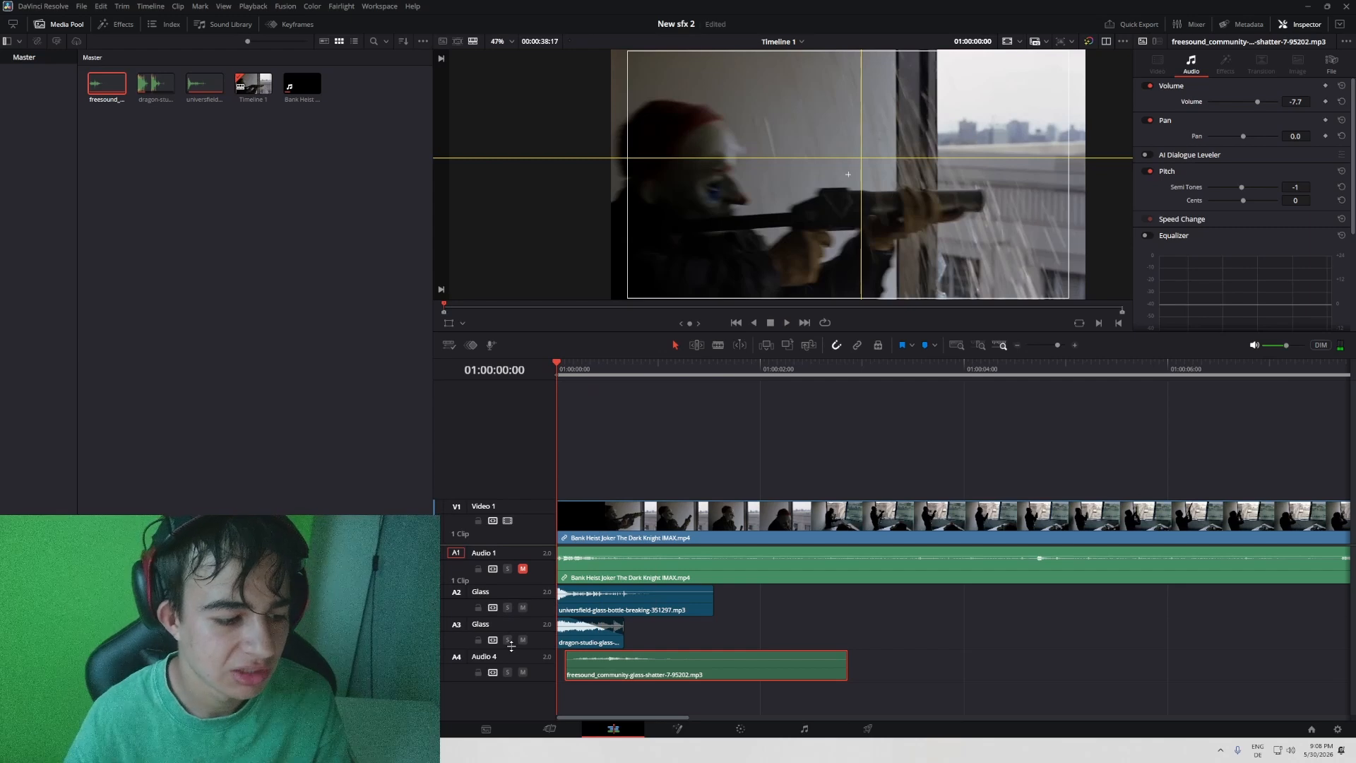
- Solo the second Glass track and the Audio 4 track in turn, playing each glass-shattering layer alone from the start
{"action": "key", "text": "space"}
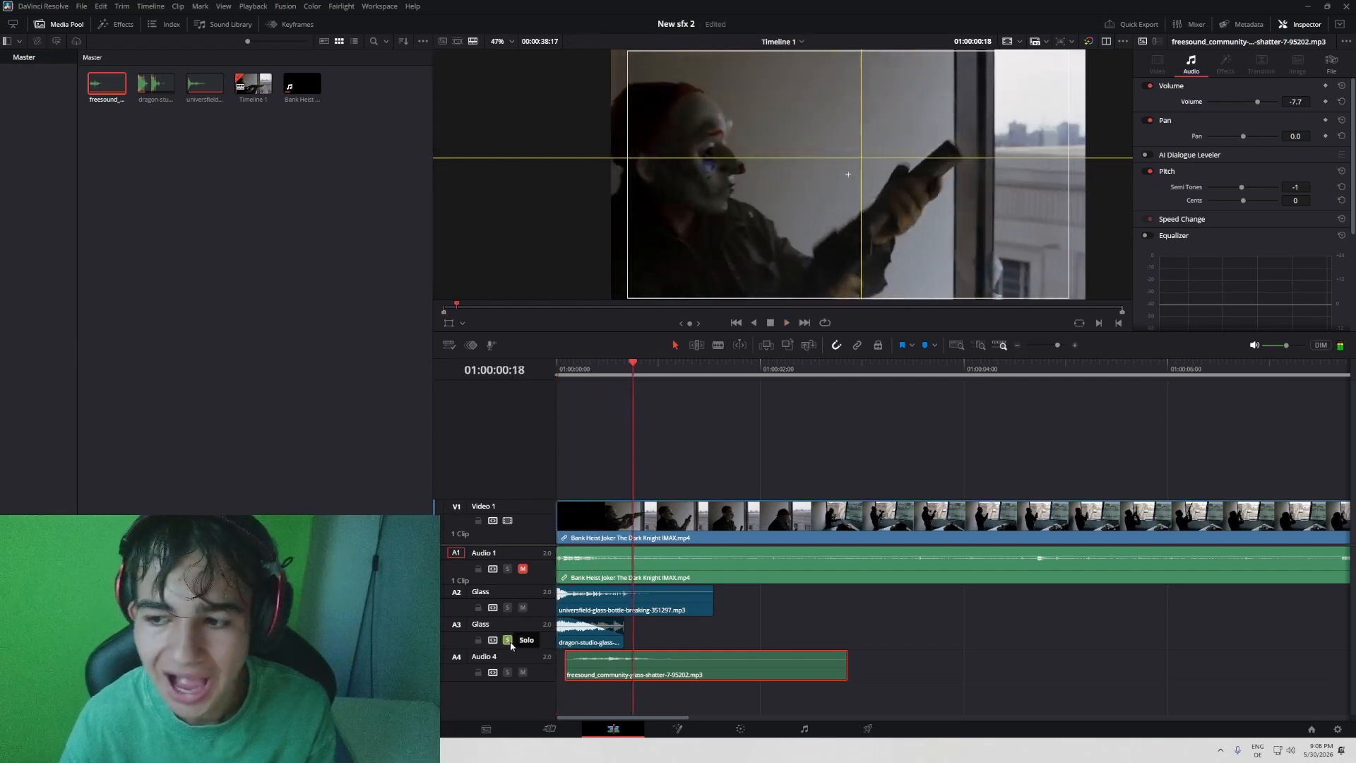
{"action": "left_click_drag", "start_coordinate": [636, 380], "coordinate": [478, 640]}
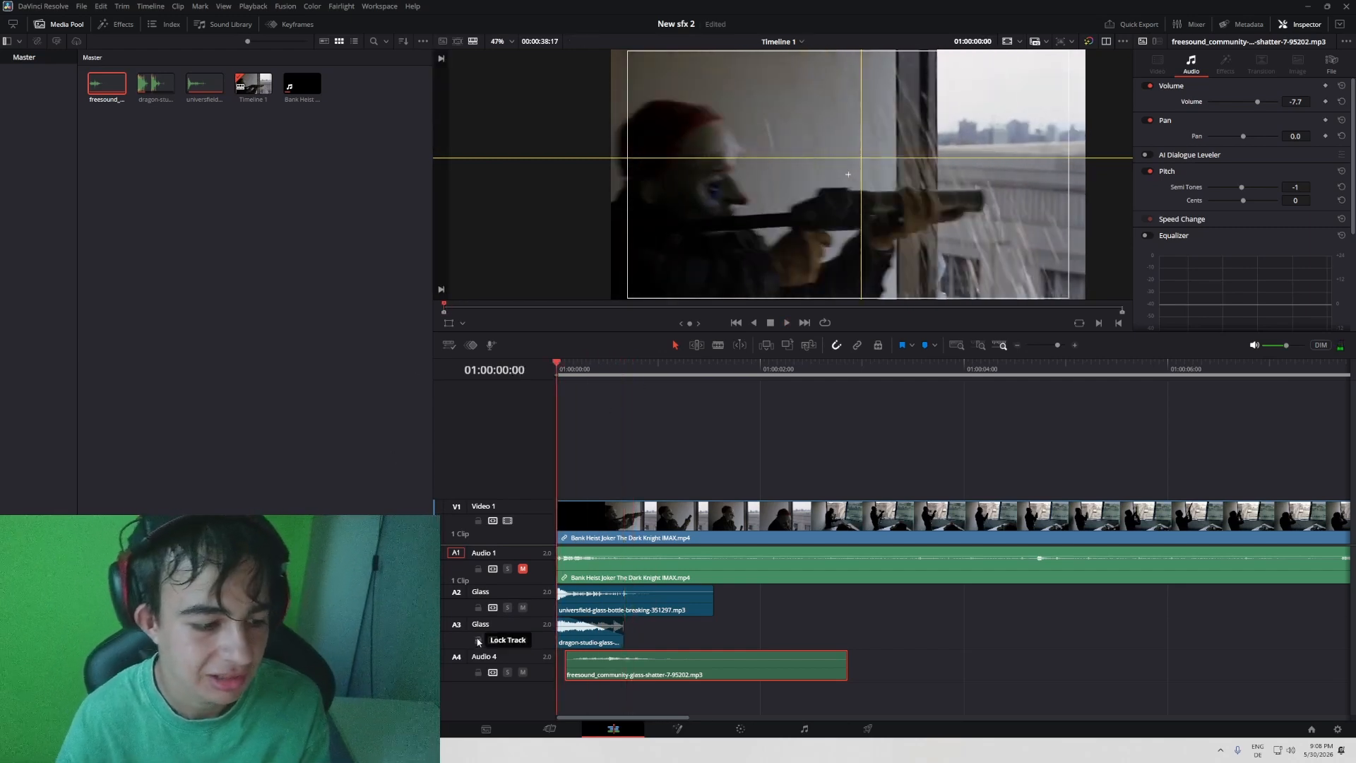
{"action": "key", "text": "space"}
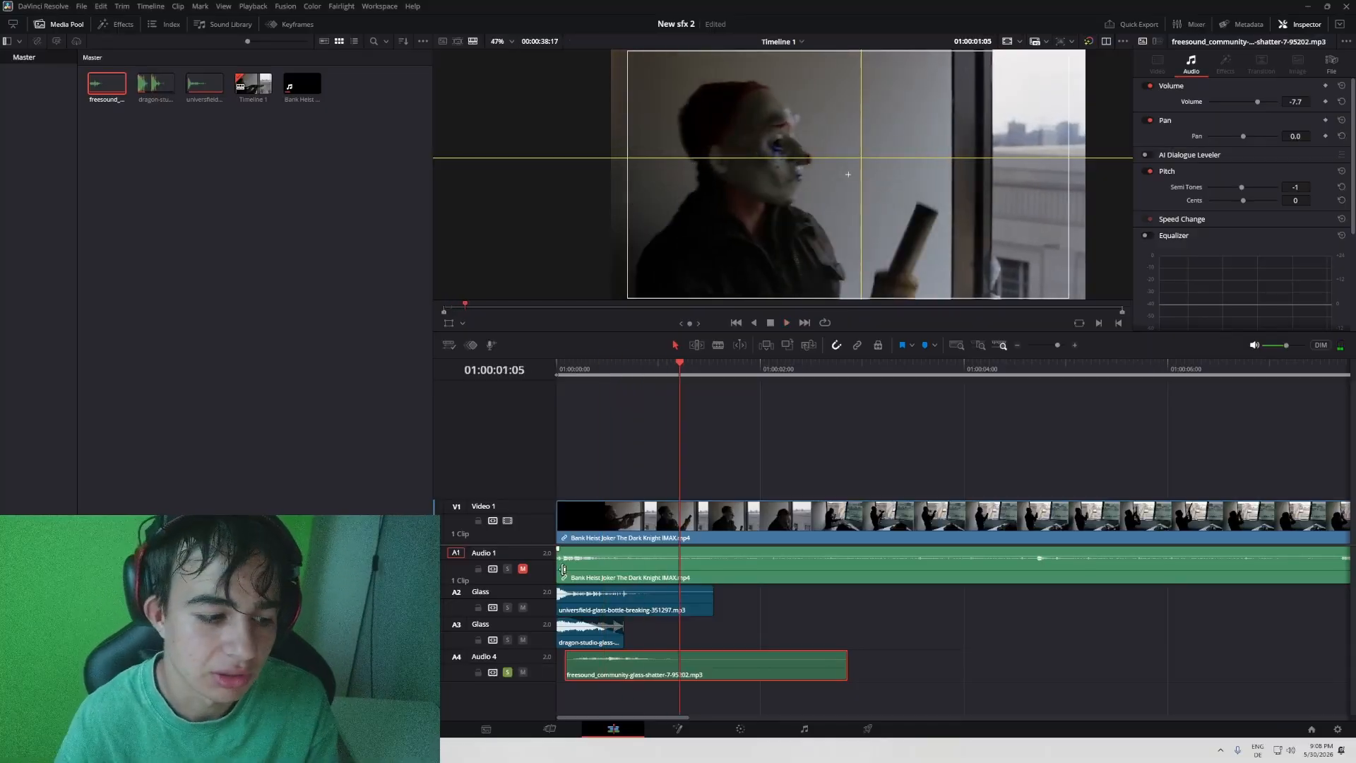
{"action": "left_click", "coordinate": [511, 672]}
{"action": "left_click_drag", "start_coordinate": [567, 370], "coordinate": [532, 358]}
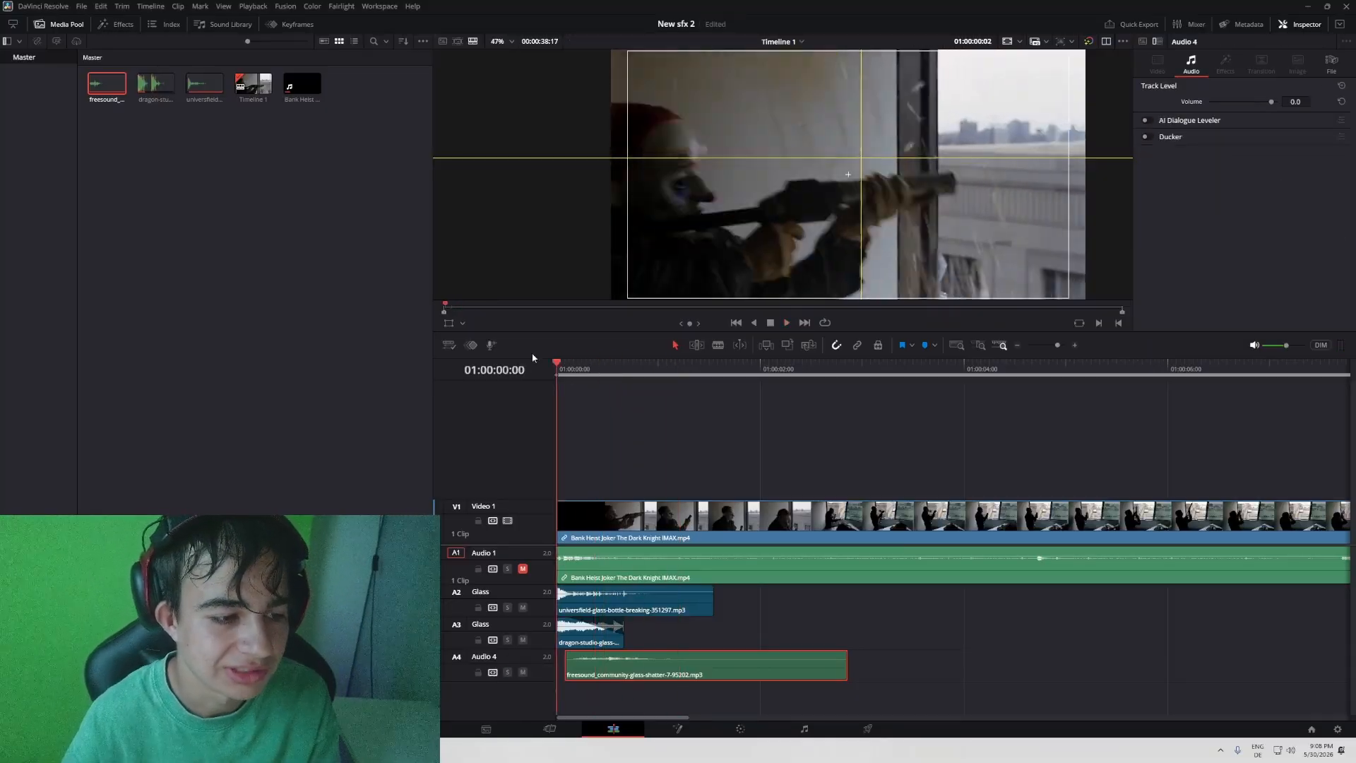
- Play all three glass layers together over the opening shot and save the project
{"action": "key", "text": "space"}
{"action": "key", "text": "space"}
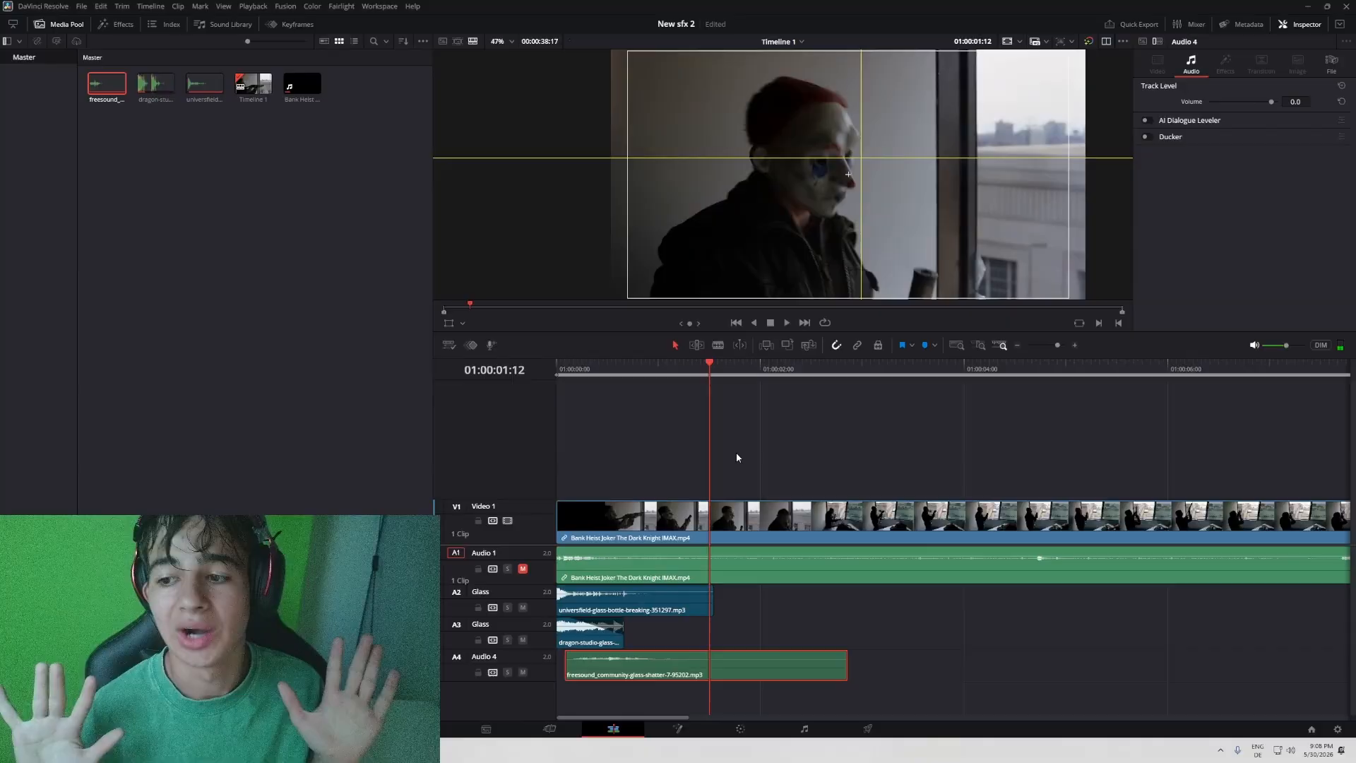
{"action": "key", "text": "ctrl+s"}
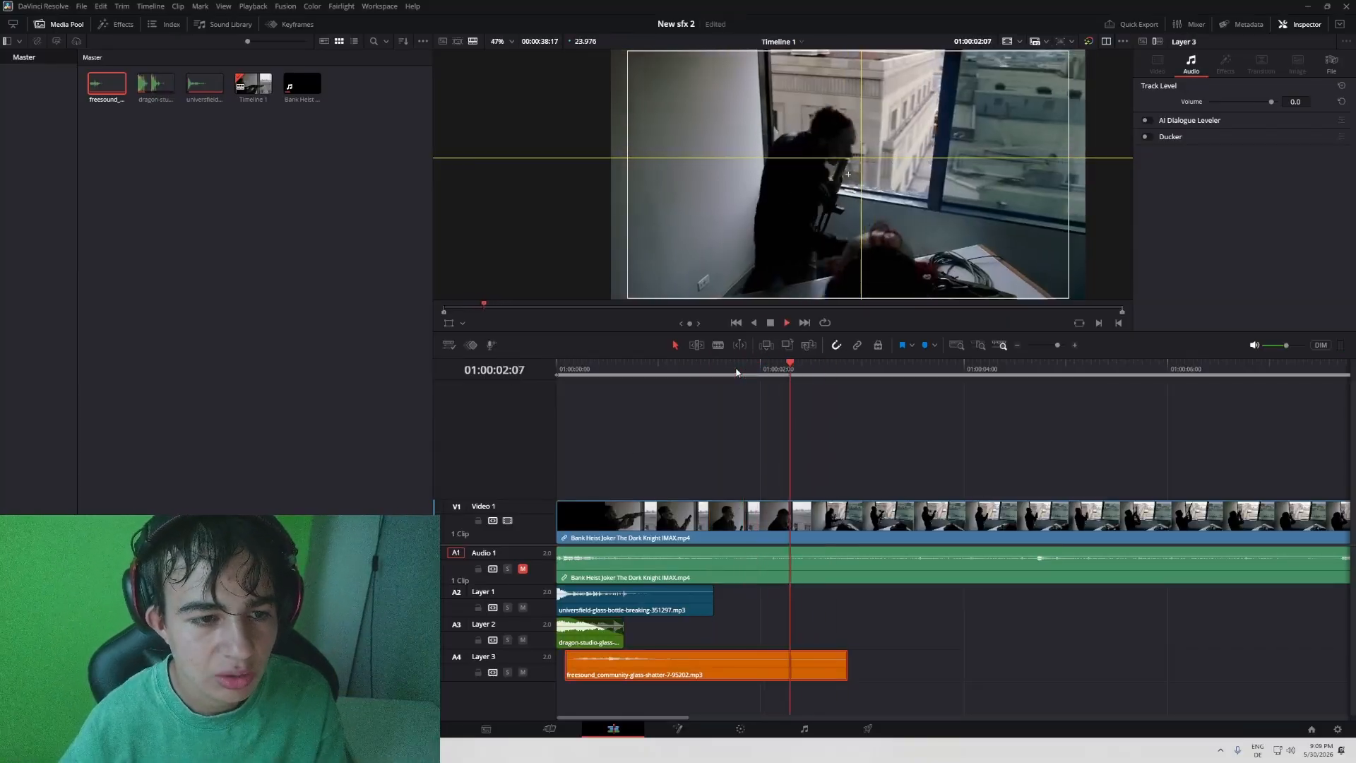
- Place the soundque cloth-grab foley clip on the Layer 2 track after the glass shatter, starting at about 01:00:00:19
{"action": "left_click", "coordinate": [736, 370]}
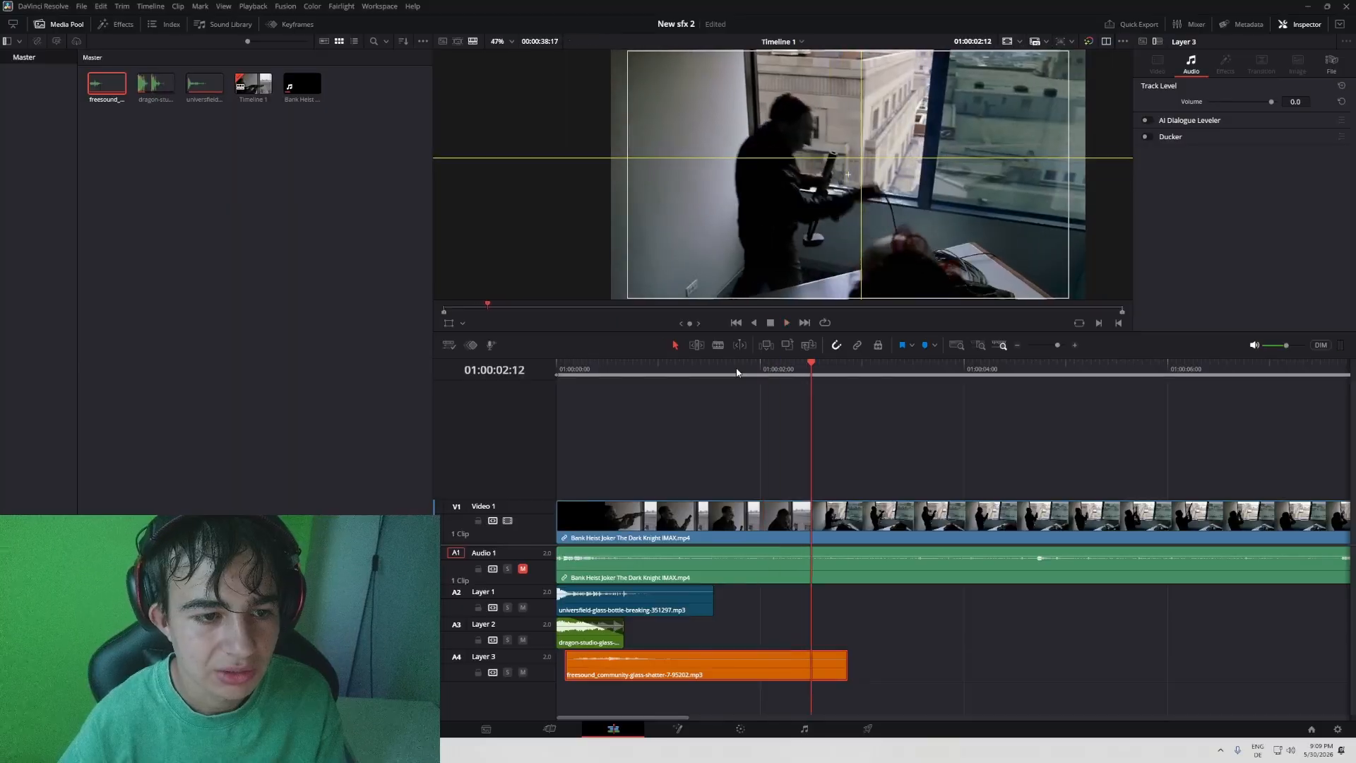
{"action": "left_click", "coordinate": [737, 370]}
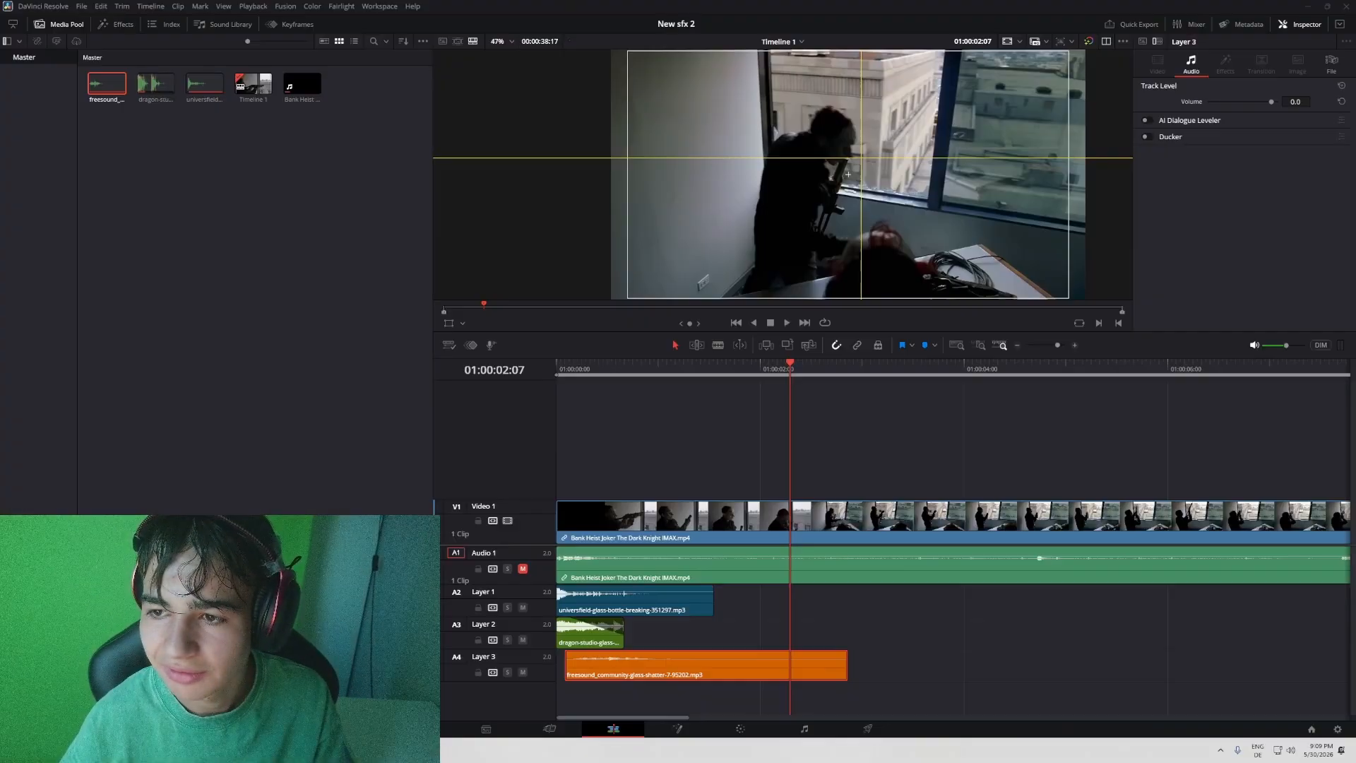
{"action": "left_click_drag", "start_coordinate": [678, 636], "coordinate": [830, 643]}
{"action": "key", "text": "space"}
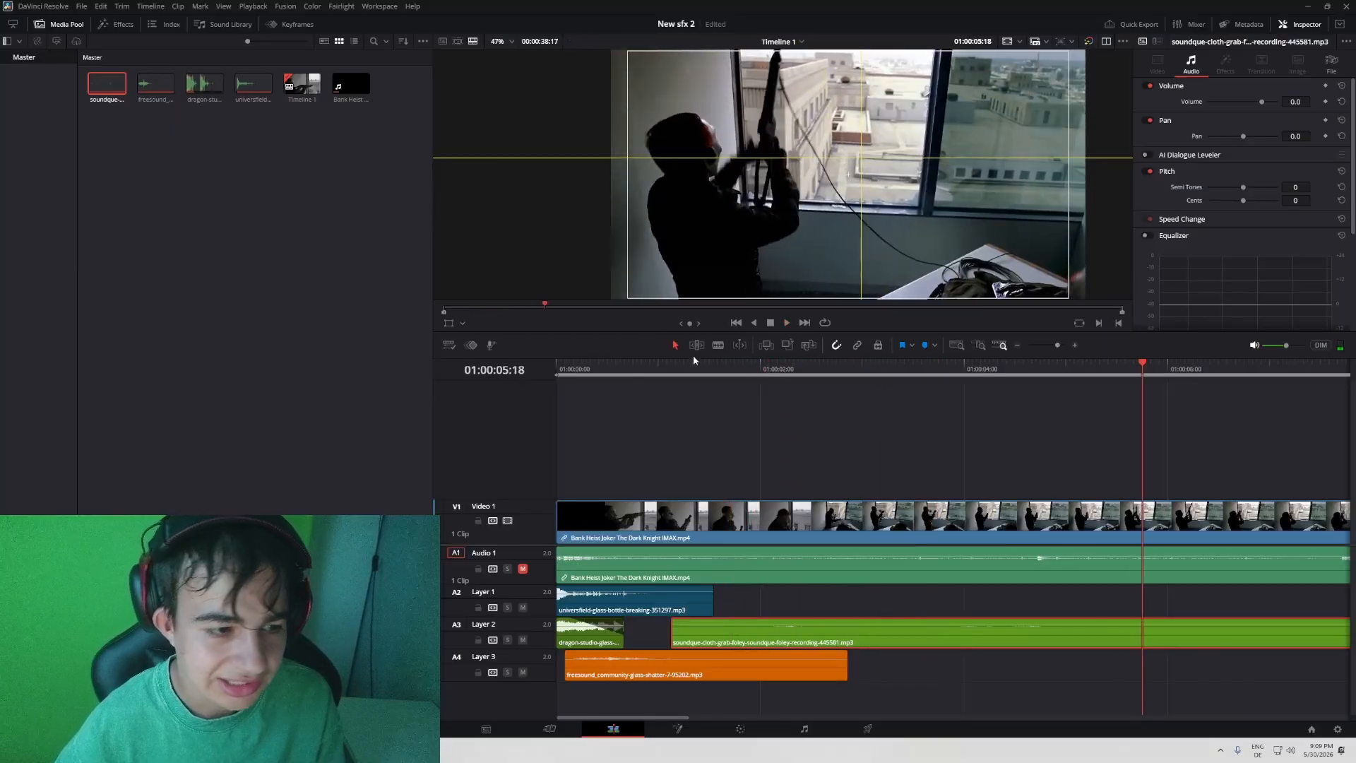
{"action": "key", "text": "Home"}
{"action": "left_click_drag", "start_coordinate": [815, 637], "coordinate": [777, 631]}
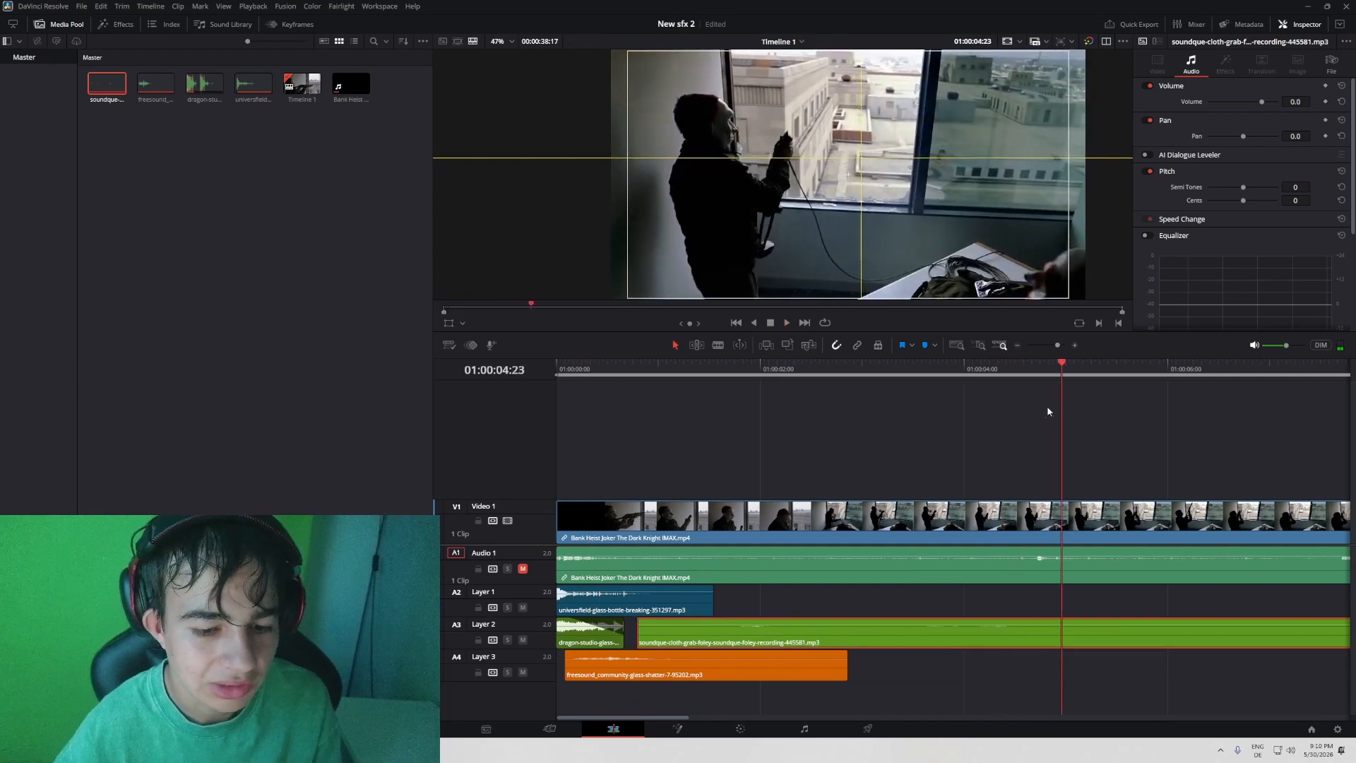
- Split the cloth-grab clip at 01:00:04:23, move the cut to about 01:00:07:02, and play the result
{"action": "key", "text": "ctrl+b"}
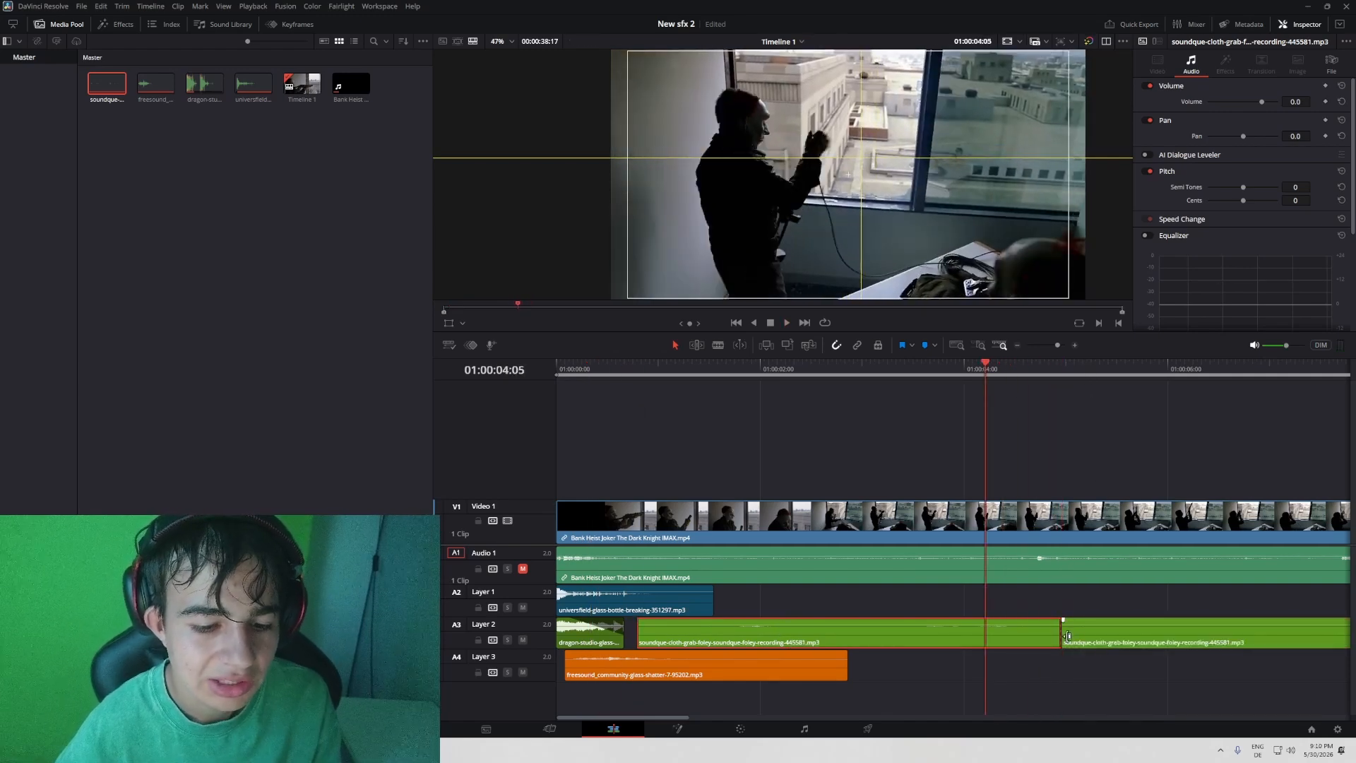
{"action": "left_click_drag", "start_coordinate": [1061, 635], "coordinate": [1279, 635]}
{"action": "key", "text": "space"}
{"action": "scroll", "coordinate": [909, 612], "scroll_direction": "right", "scroll_amount": 4}
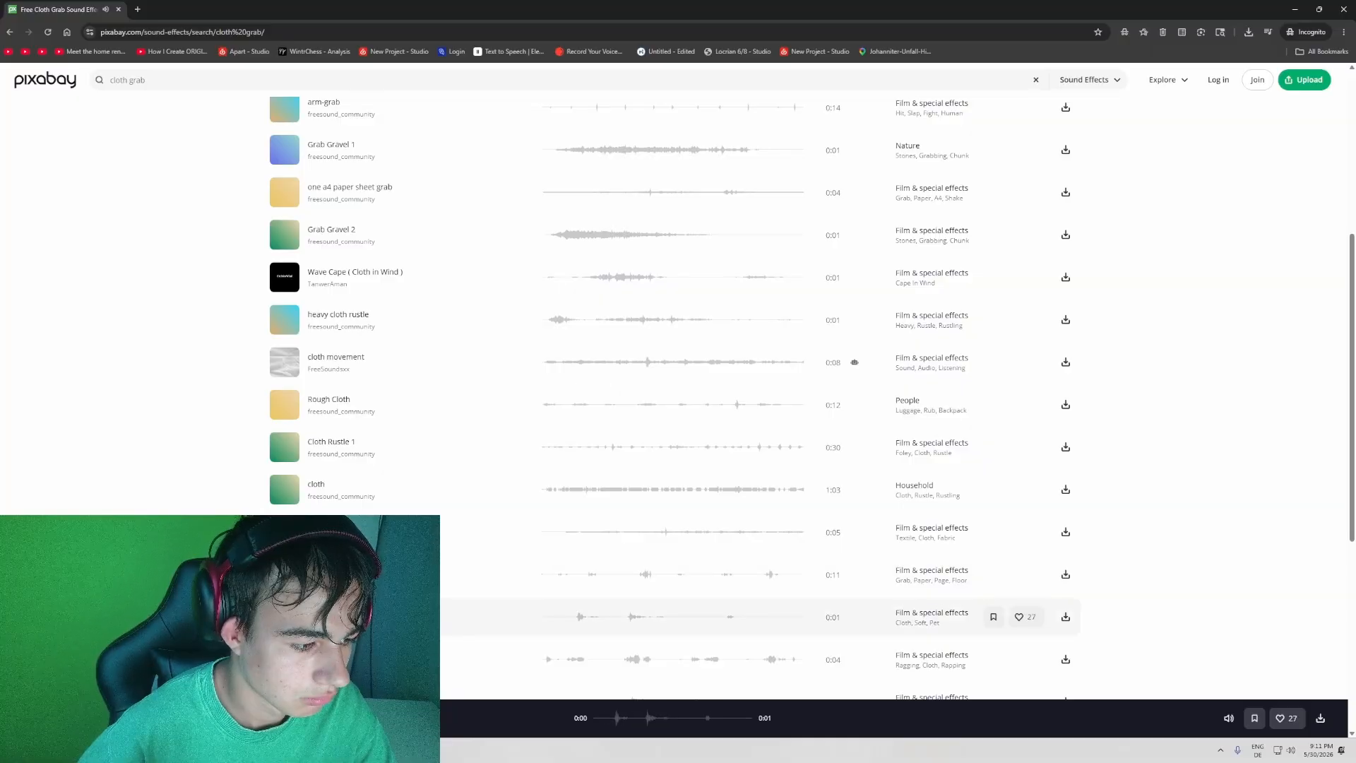
- Switch to Pixabay's cloth grab results and preview the 0:01 sound tagged Cloth, Soft, Pat
{"action": "scroll", "coordinate": [494, 565], "scroll_direction": "down", "scroll_amount": 1}
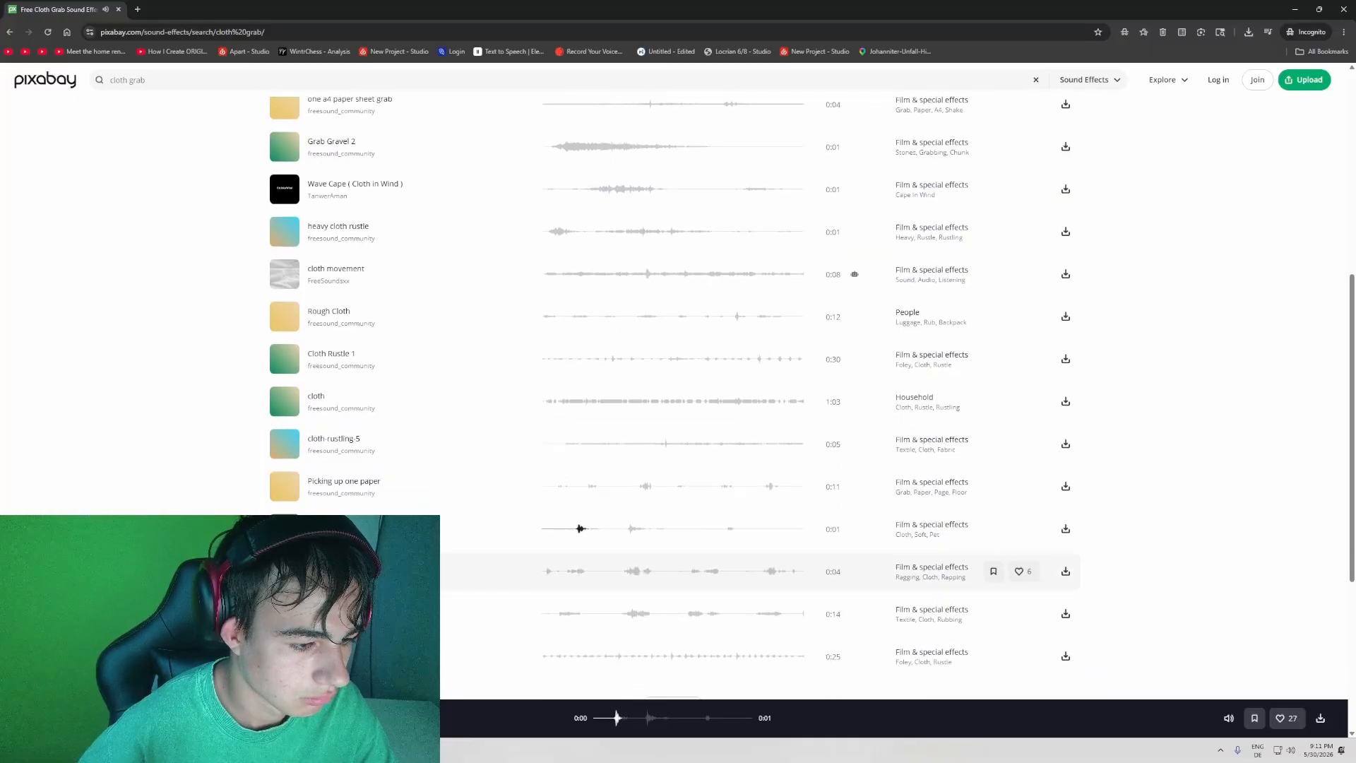
{"action": "left_click", "coordinate": [575, 535]}
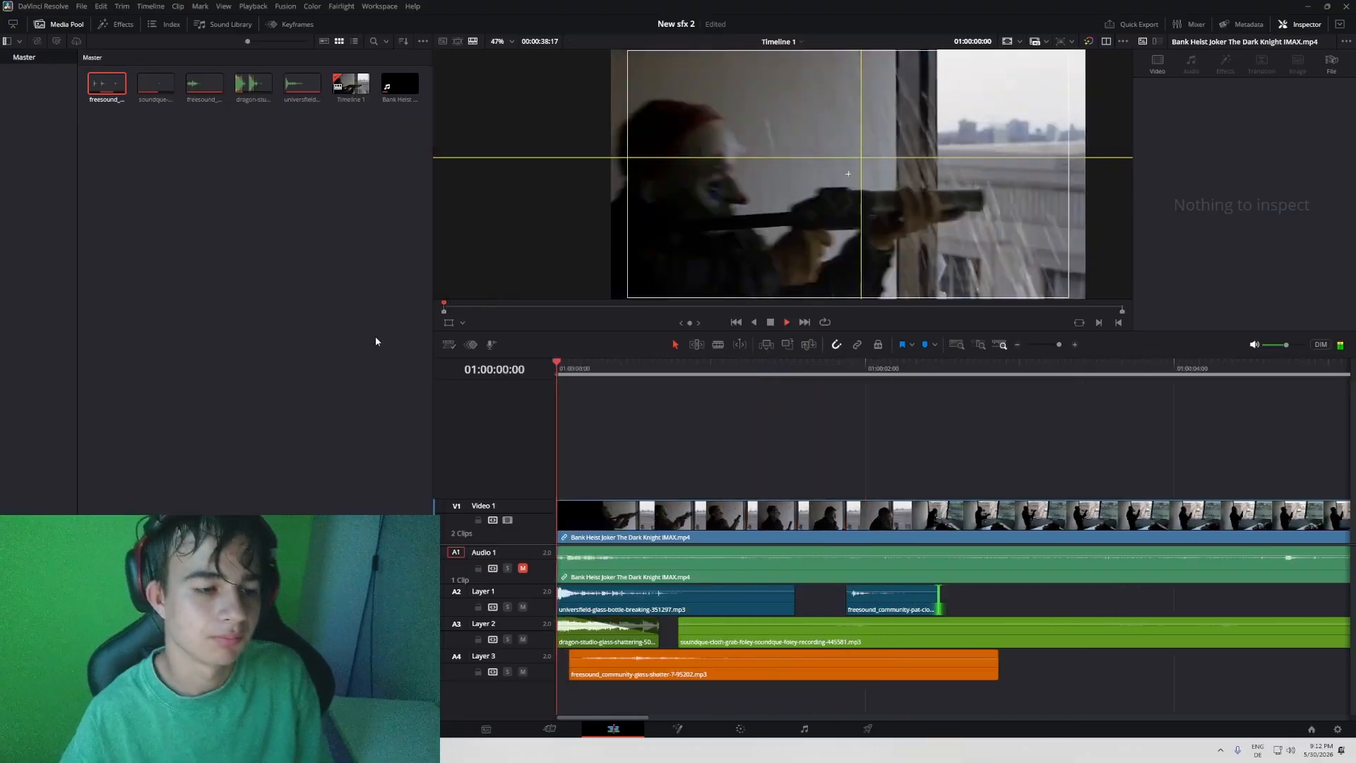
- Play the scene full screen from the timeline start to review the layered glass and cloth sounds
{"action": "key", "text": "ctrl+f"}
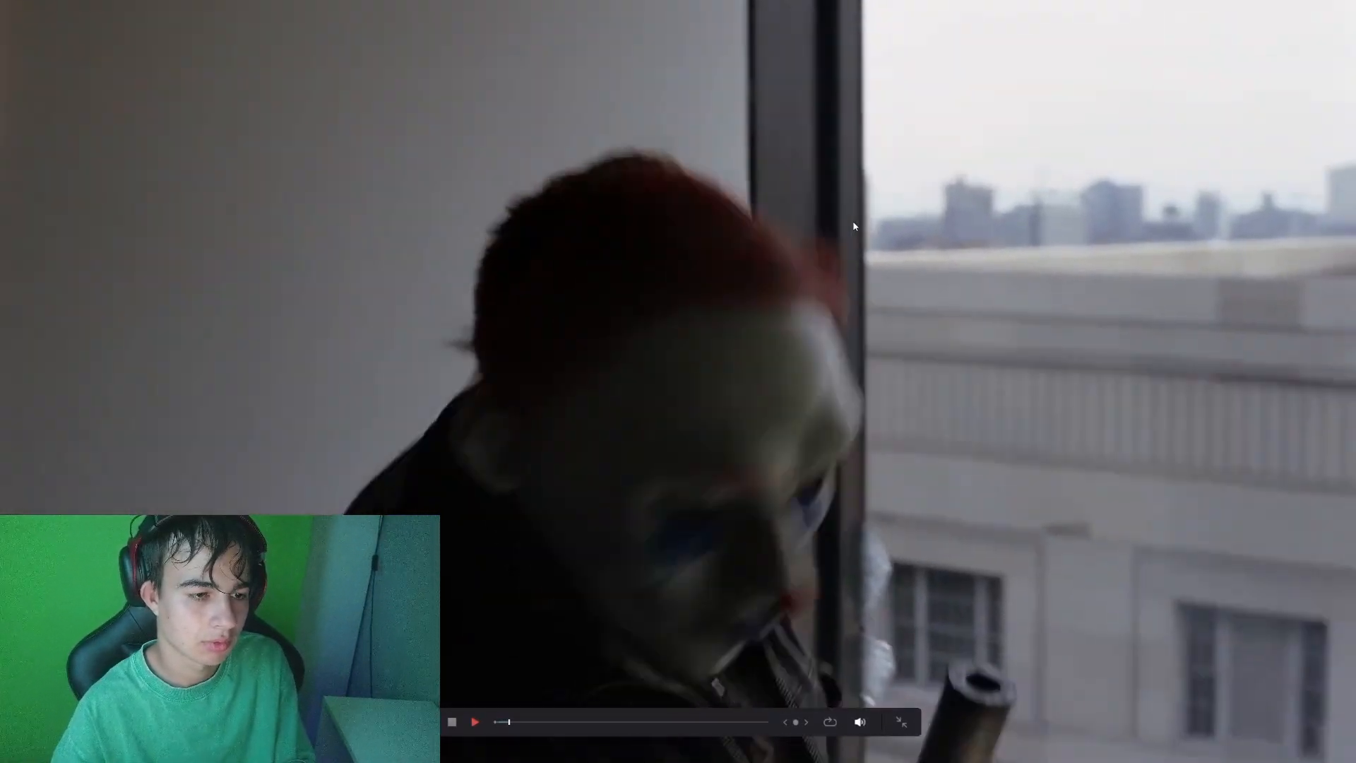
{"action": "key", "text": "space"}
{"action": "key", "text": "ctrl+f"}
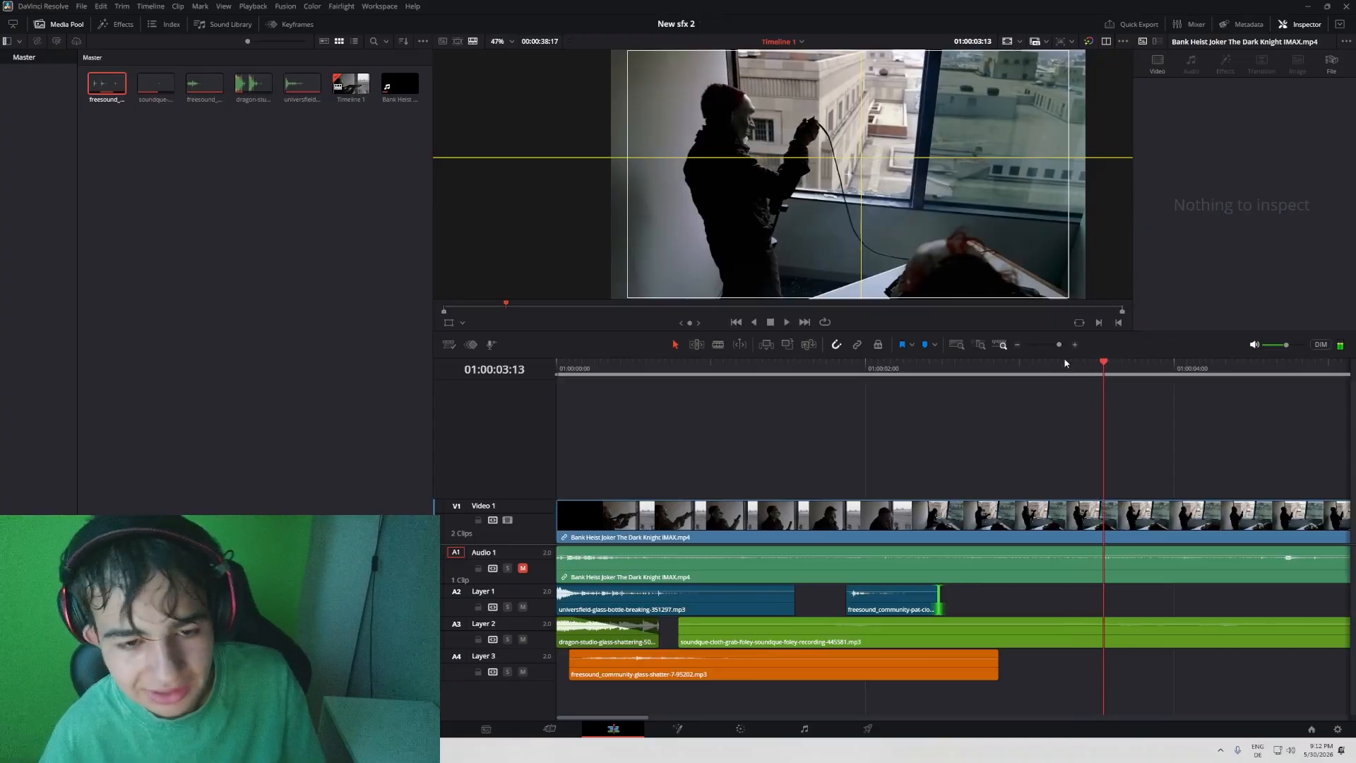
{"action": "left_click_drag", "start_coordinate": [1061, 345], "coordinate": [1060, 346]}
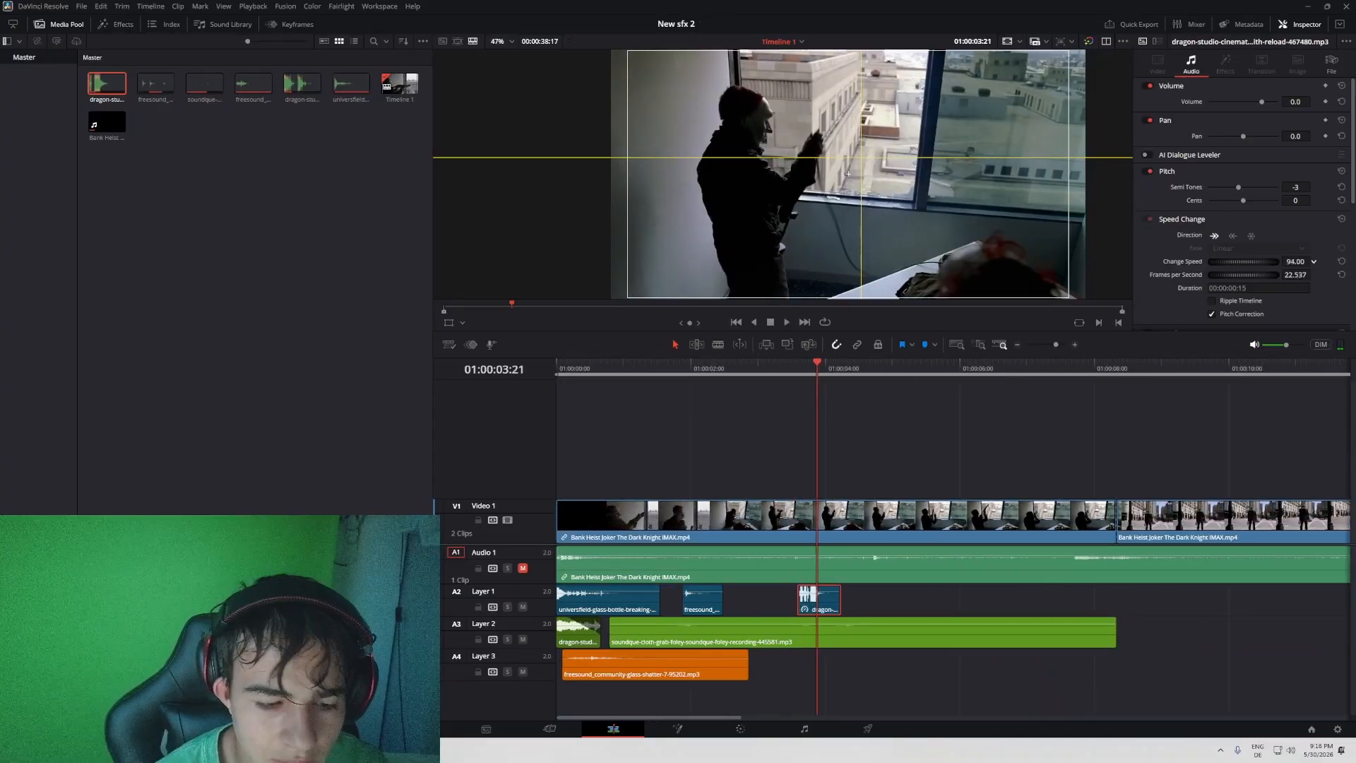
- Set the shotgun-with-reload clip's speed to 93.00 and trim its end to about 01:00:04:03
{"action": "left_click", "coordinate": [791, 365]}
{"action": "key", "text": "space"}
{"action": "left_click", "coordinate": [793, 365]}
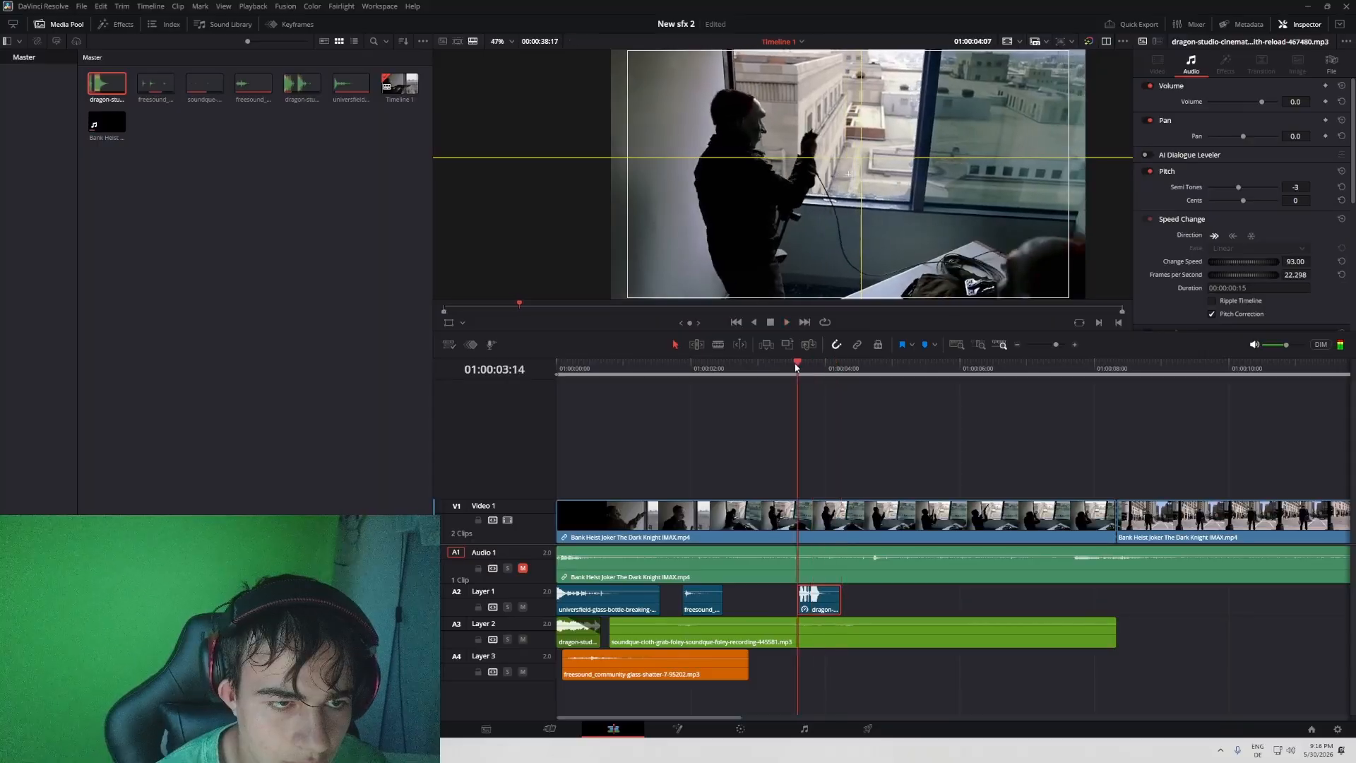
{"action": "left_click_drag", "start_coordinate": [840, 600], "coordinate": [833, 599]}
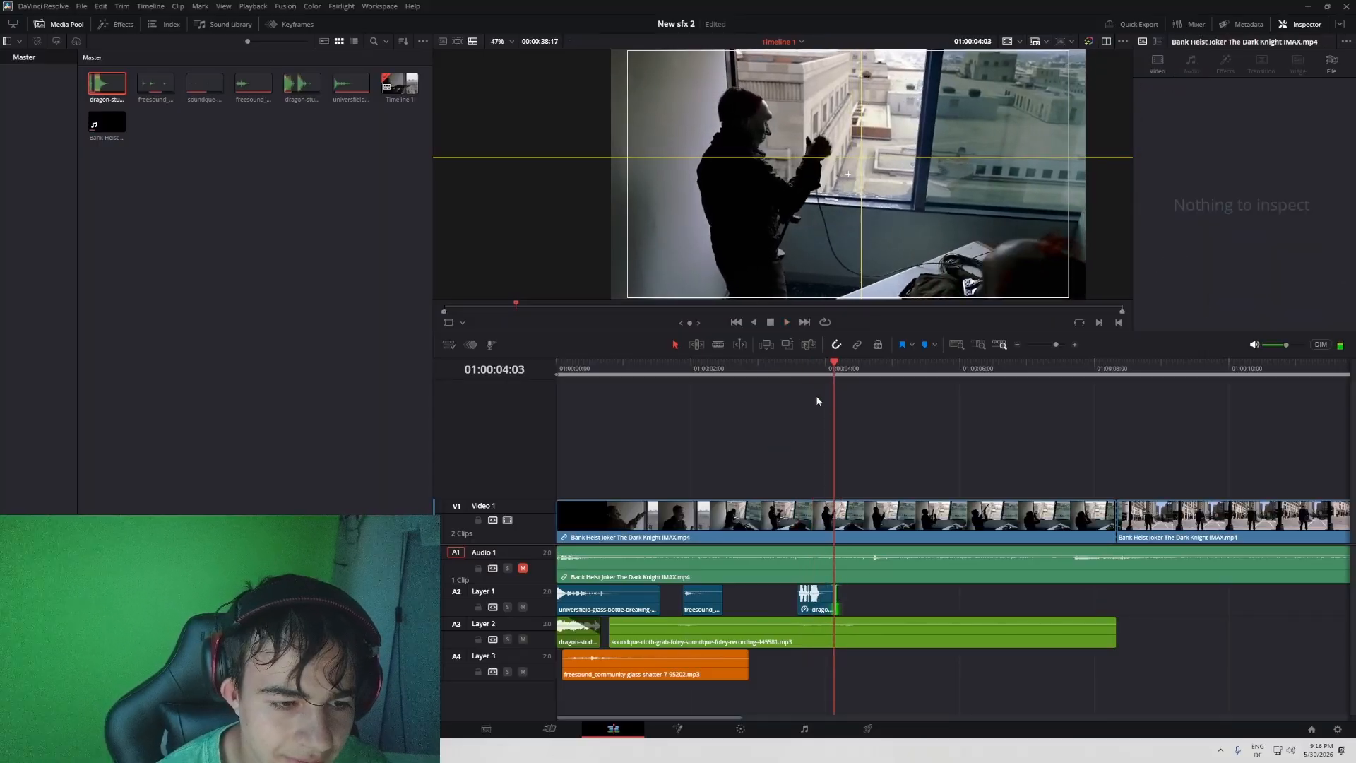
- Enable the equalizer on the shotgun reload clip, boosting the 111 Hz and 270 Hz bands and lowering the highs
{"action": "left_click", "coordinate": [798, 366]}
{"action": "left_click", "coordinate": [826, 598]}
{"action": "left_click", "coordinate": [1144, 236]}
{"action": "scroll", "coordinate": [1158, 226], "scroll_direction": "down", "scroll_amount": 4}
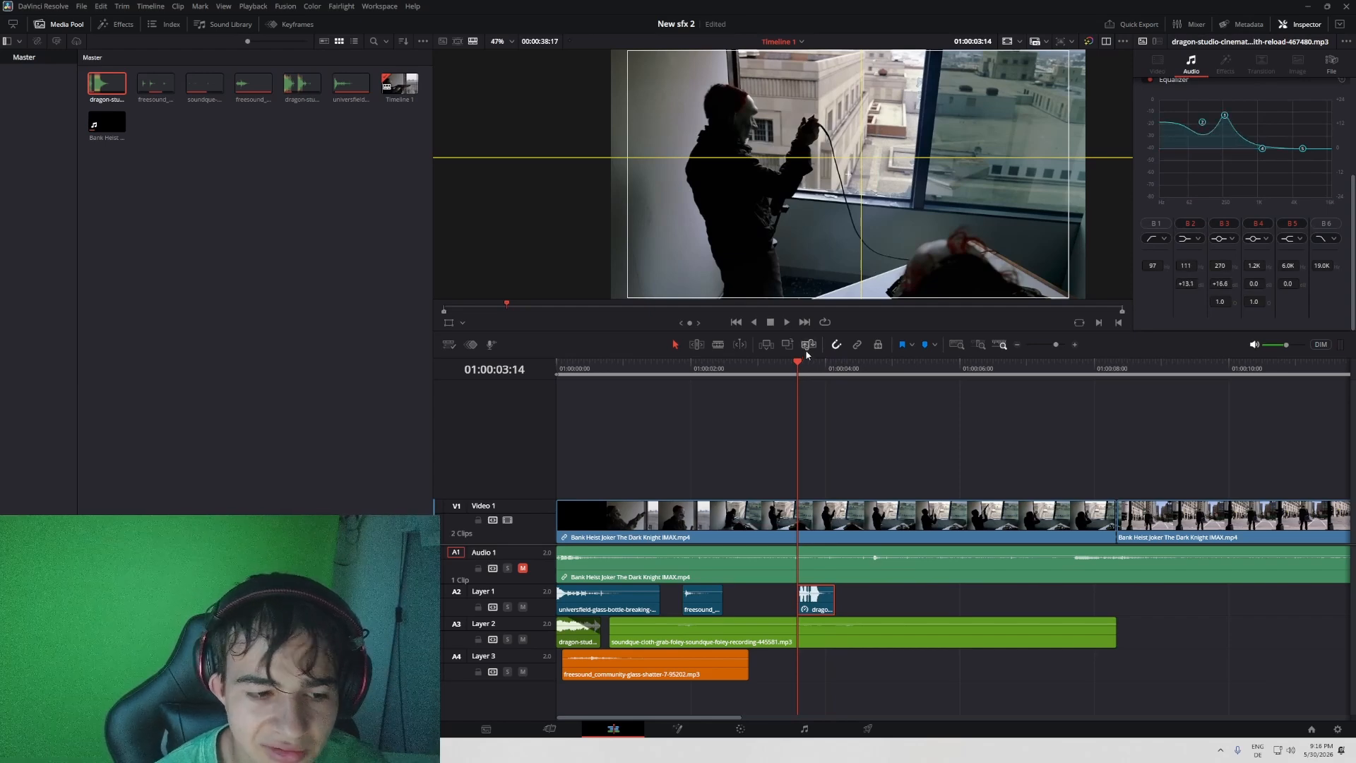
{"action": "key", "text": "space"}
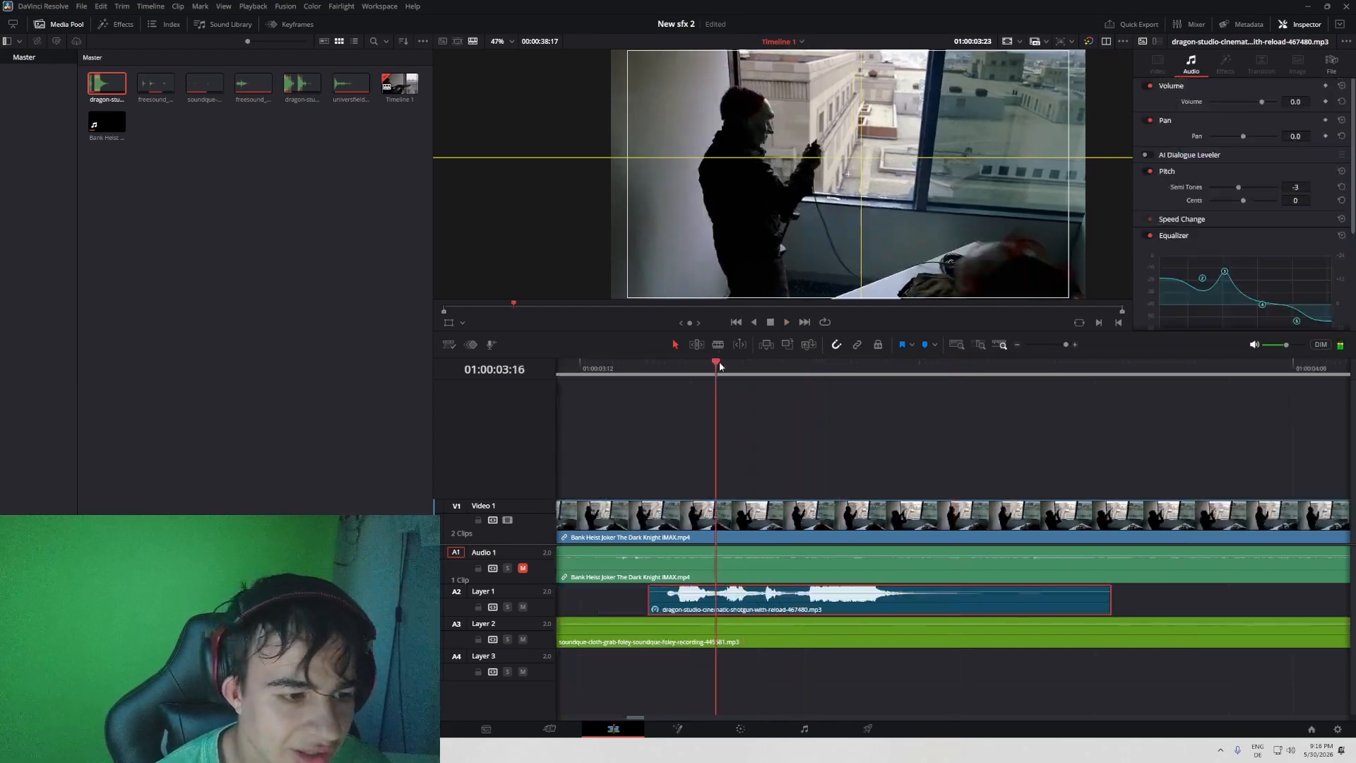
{"action": "scroll", "coordinate": [879, 413], "scroll_direction": "left", "scroll_amount": 5}
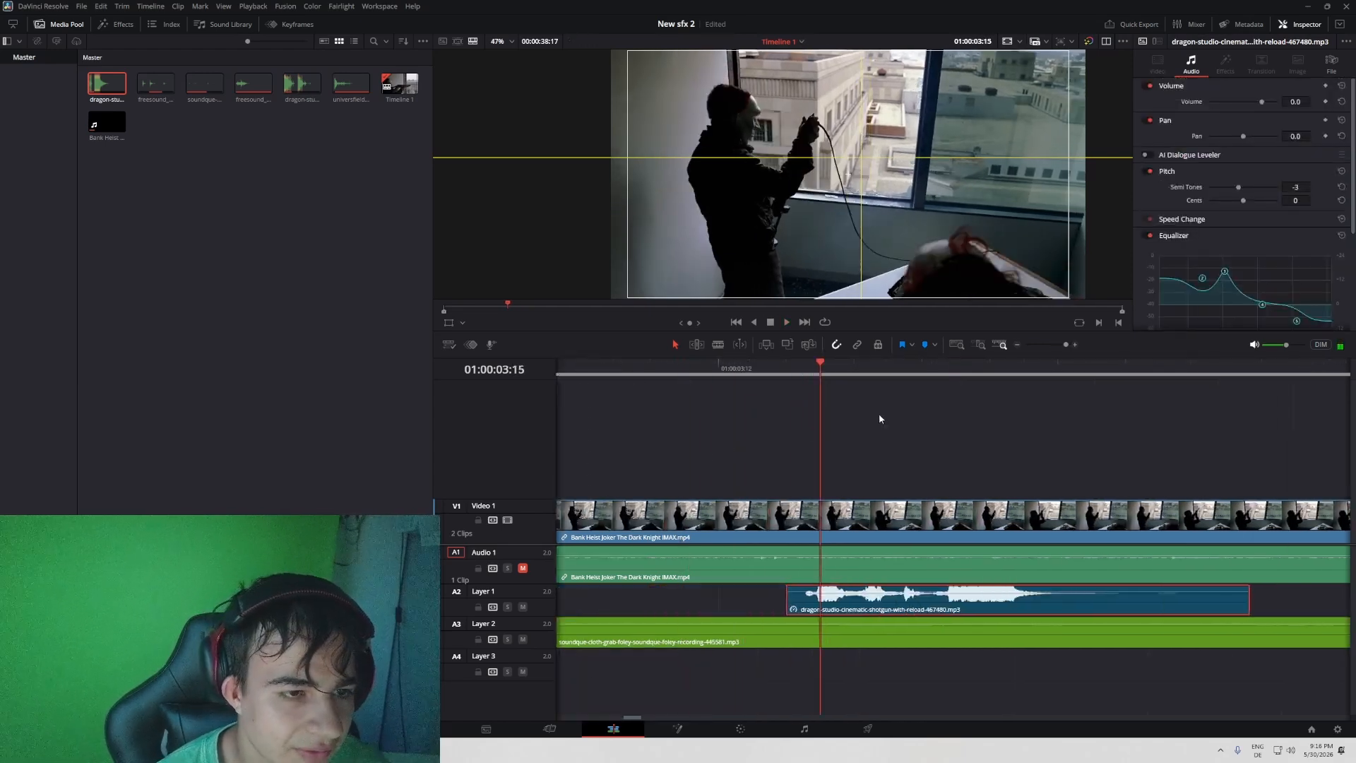
- Nudge the shotgun reload clip slightly earlier, to about 01:00:03:13, and replay the reload moment
{"action": "left_click", "coordinate": [773, 371]}
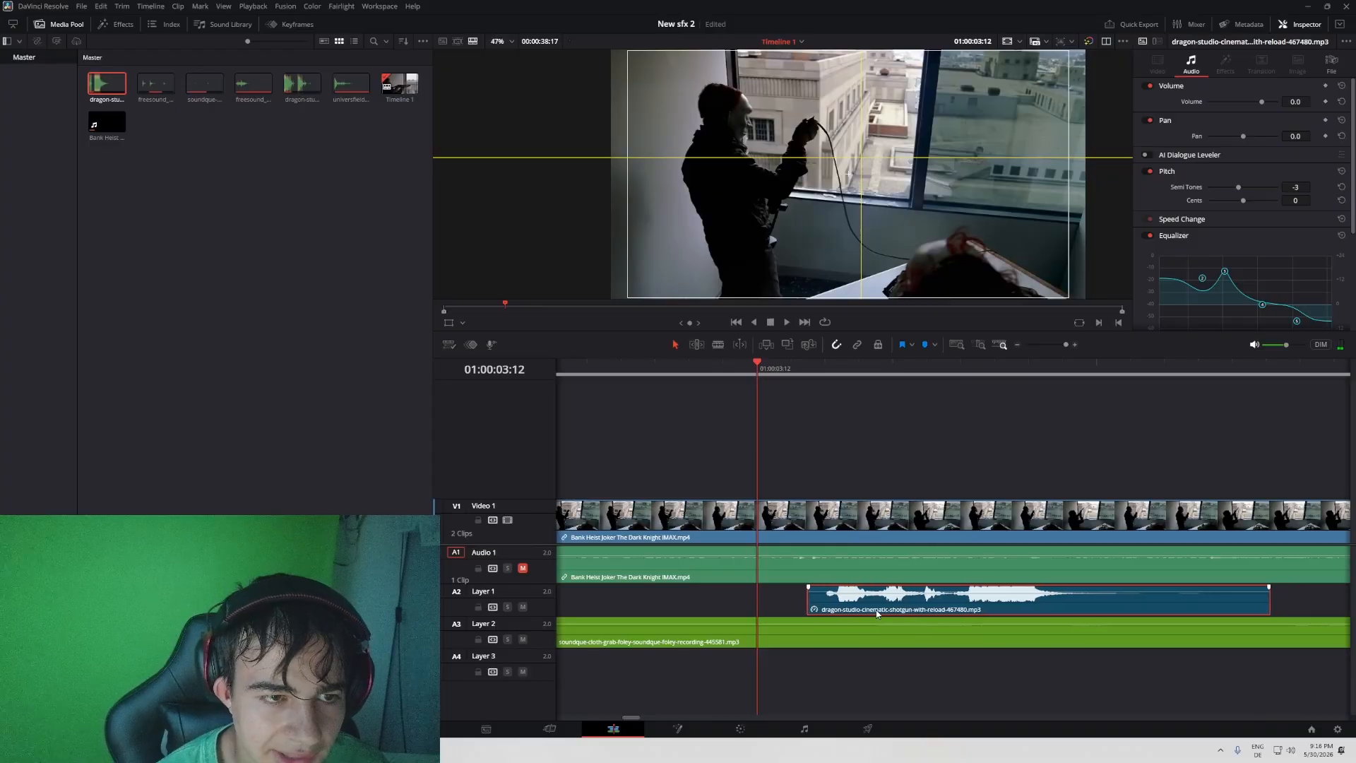
{"action": "key", "text": "space"}
{"action": "left_click_drag", "start_coordinate": [1066, 344], "coordinate": [1058, 344]}
{"action": "left_click_drag", "start_coordinate": [892, 370], "coordinate": [842, 384]}
{"action": "key", "text": "space"}
{"action": "left_click_drag", "start_coordinate": [923, 364], "coordinate": [892, 341]}
{"action": "scroll", "coordinate": [819, 512], "scroll_direction": "left", "scroll_amount": 2}
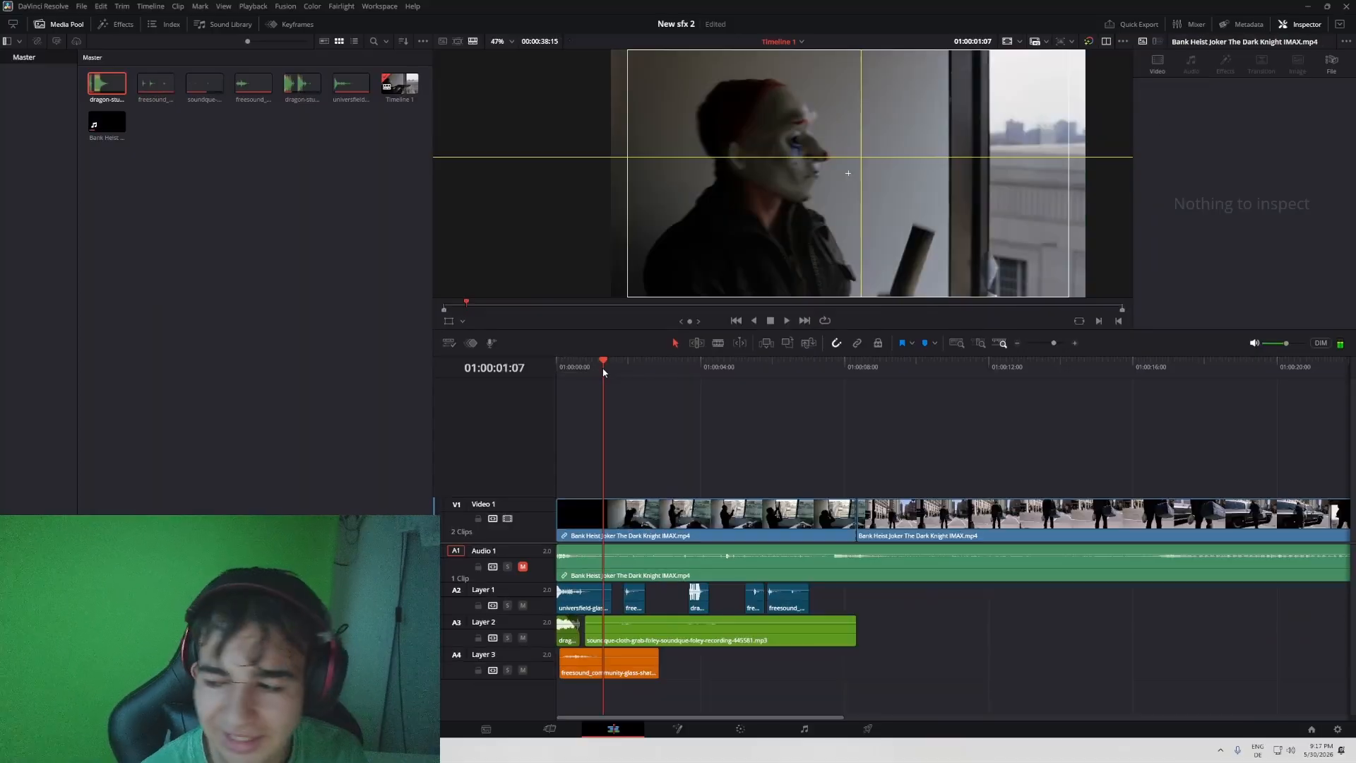
- Play the scene full screen to review the glass, cloth and reload sounds up to the window shot
{"action": "key", "text": "ctrl+f"}
{"action": "key", "text": "space"}
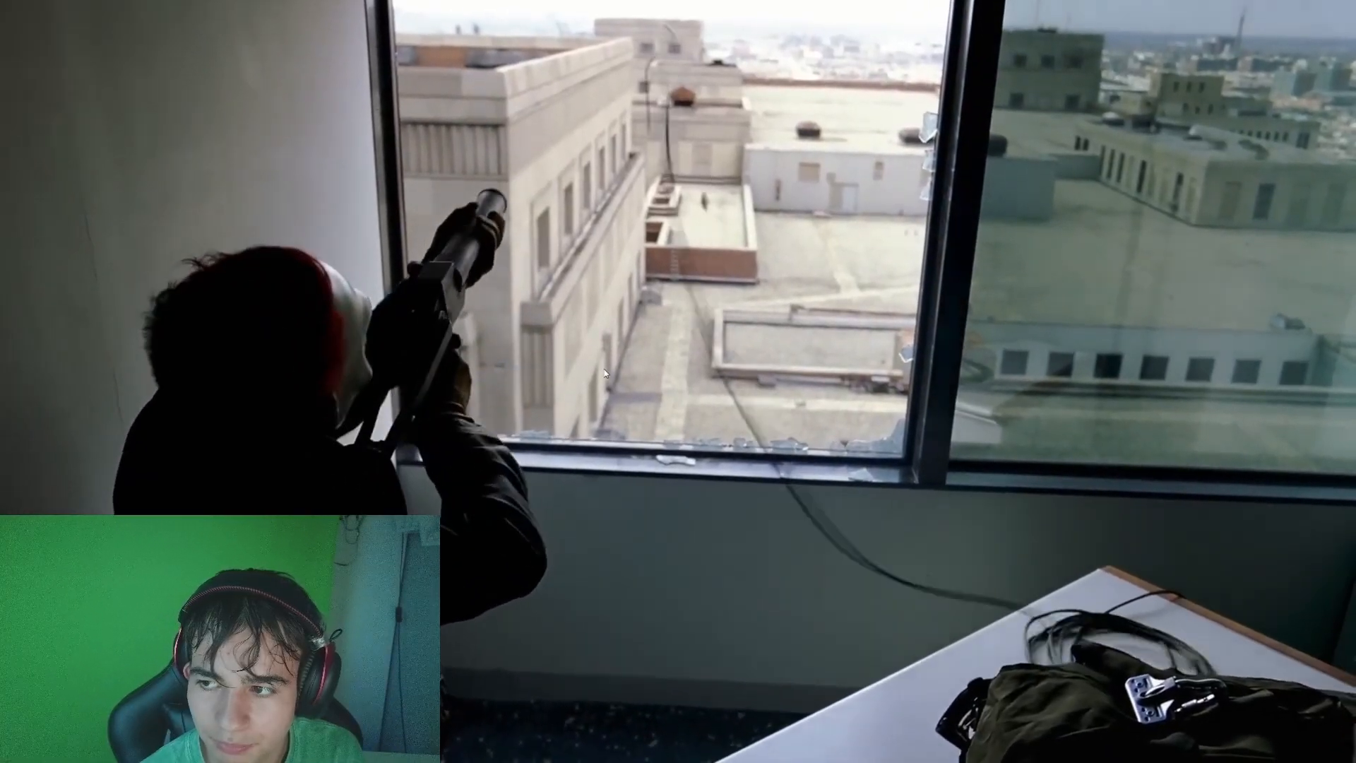
{"action": "key", "text": "ctrl+f"}
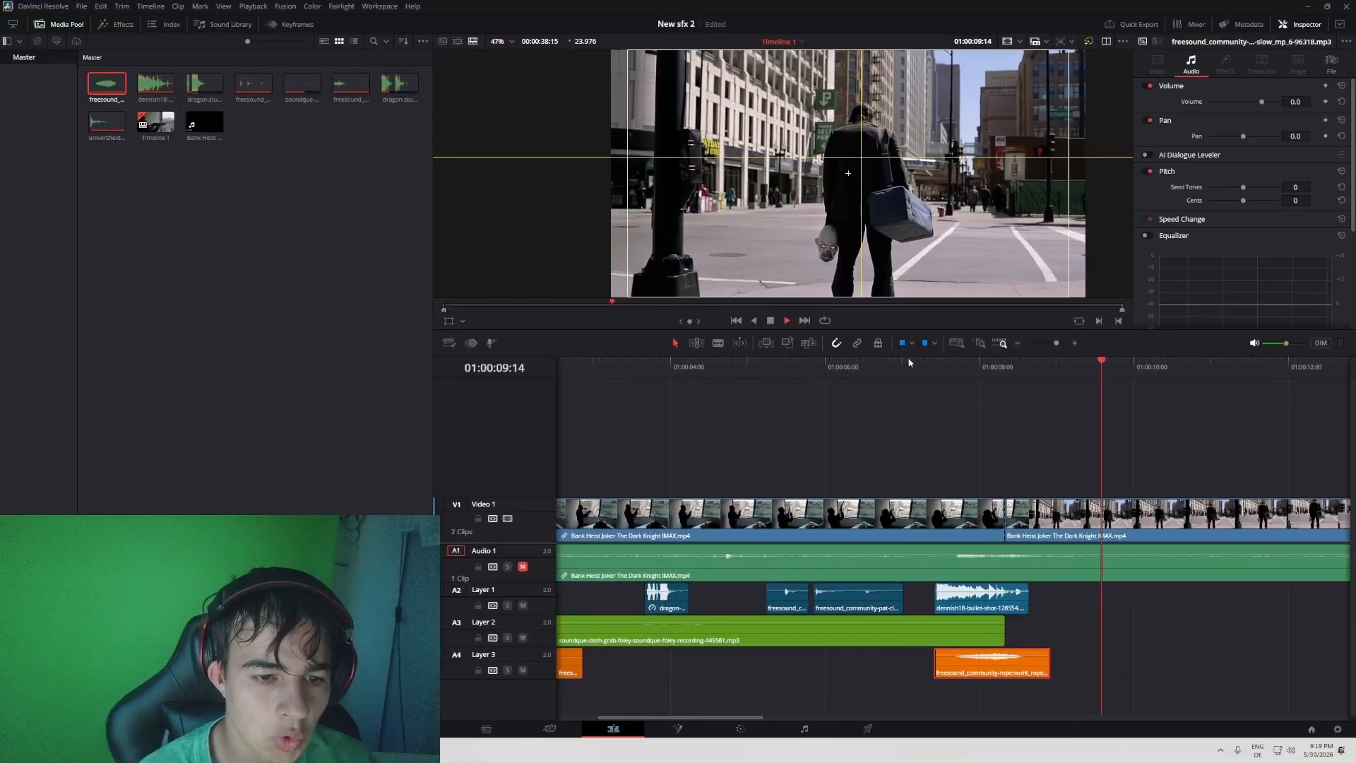
- Set the rope movement clip on Layer 3 to a pitch of 2 semitones and replay the window shot
{"action": "left_click", "coordinate": [910, 362]}
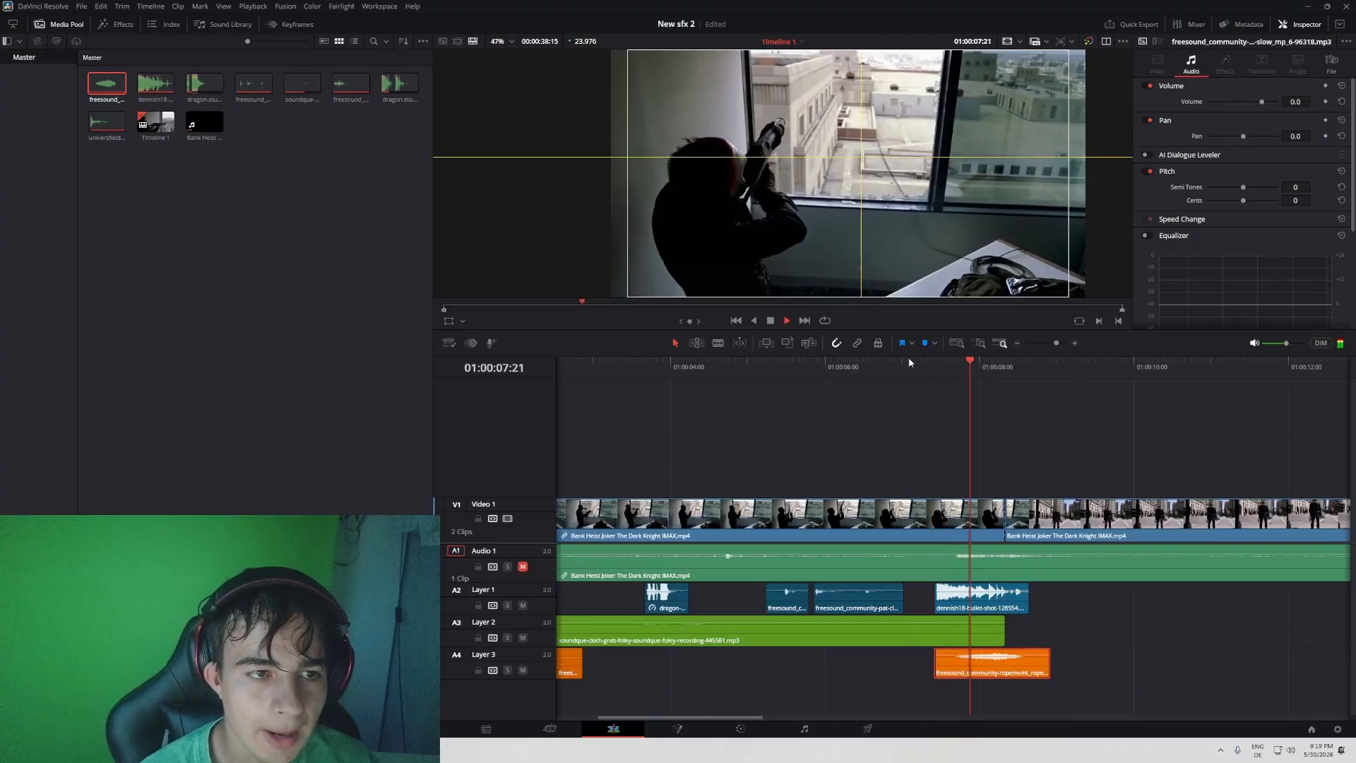
{"action": "left_click", "coordinate": [909, 362]}
{"action": "key", "text": "space"}
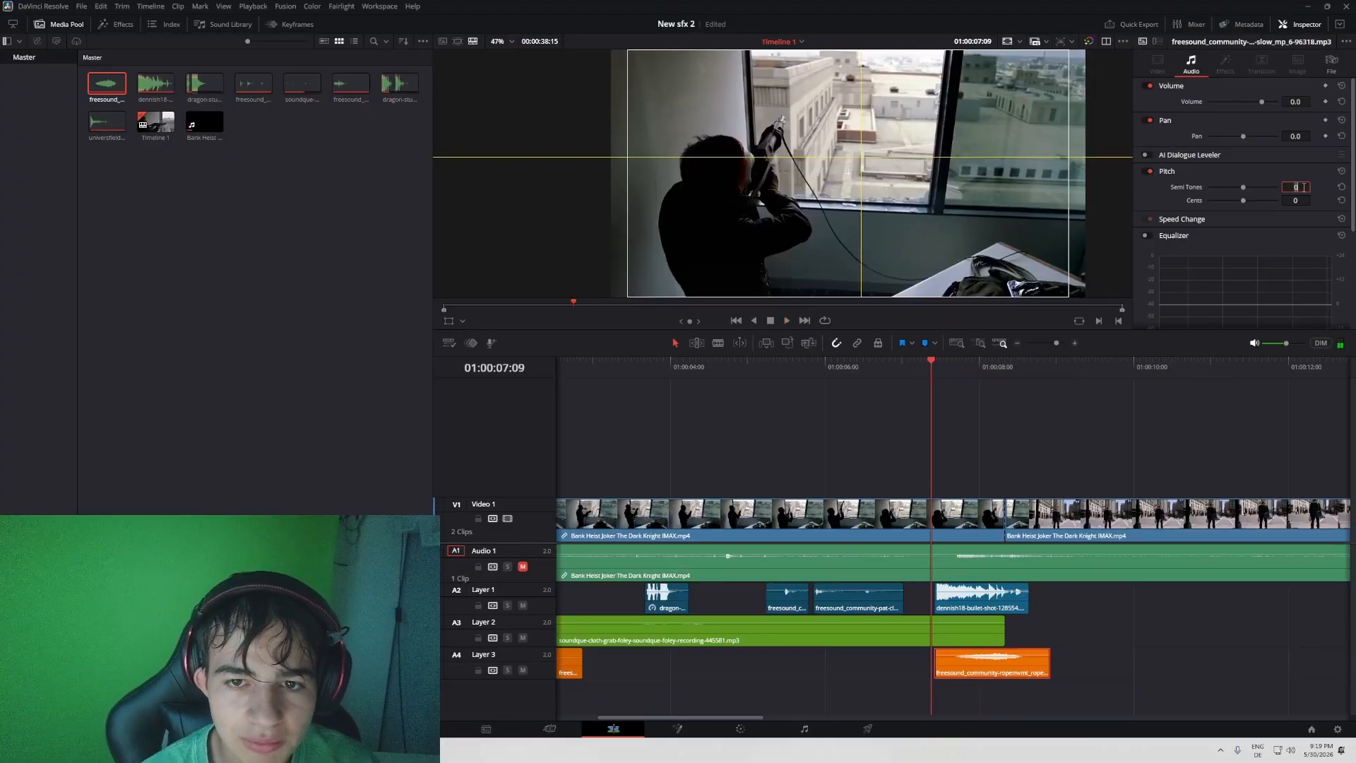
{"action": "key", "text": "Return"}
{"action": "key", "text": "space"}
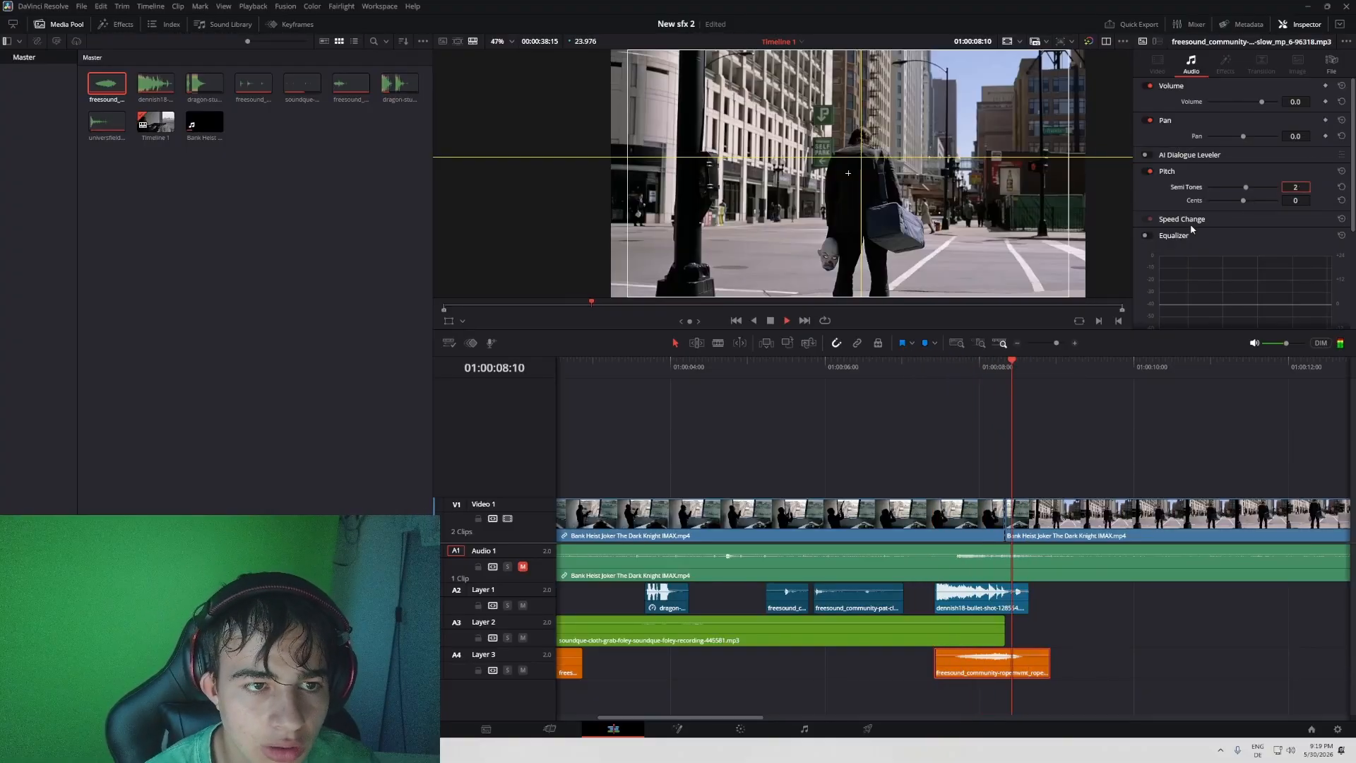
{"action": "left_click", "coordinate": [935, 362]}
{"action": "key", "text": "space"}
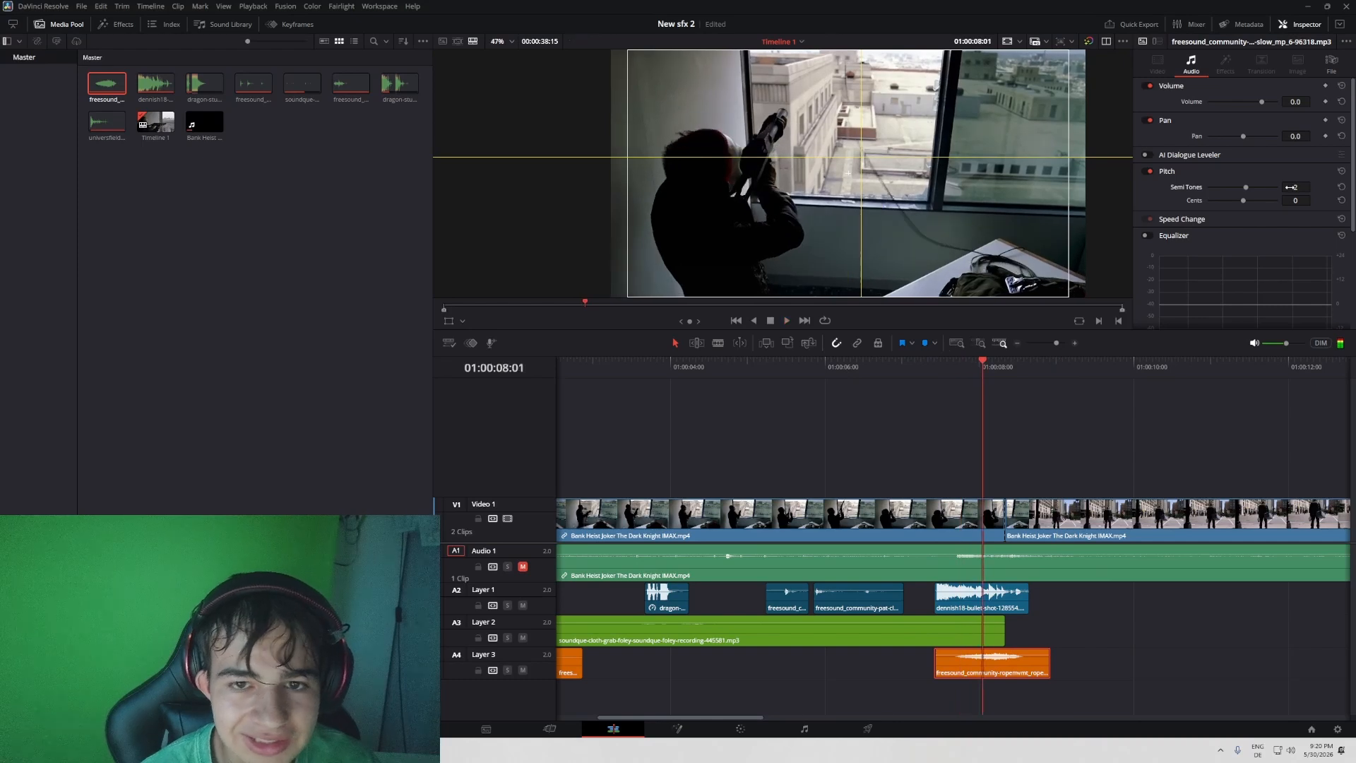
- Set the rope movement clip's pitch to 3 semitones and its volume to 1.0, and replay the window shot
{"action": "key", "text": "space"}
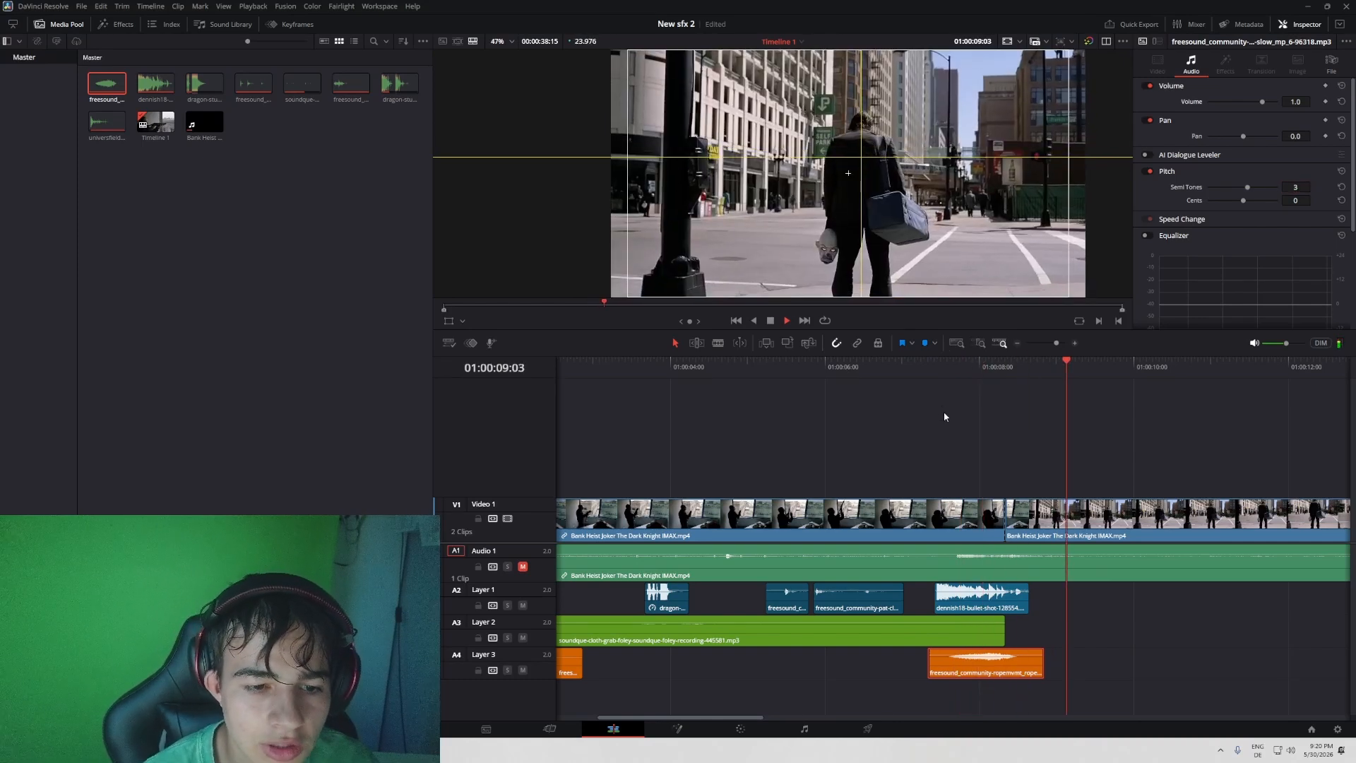
{"action": "left_click", "coordinate": [943, 370]}
{"action": "scroll", "coordinate": [1196, 148], "scroll_direction": "down", "scroll_amount": 5}
{"action": "scroll", "coordinate": [1181, 146], "scroll_direction": "up", "scroll_amount": 5}
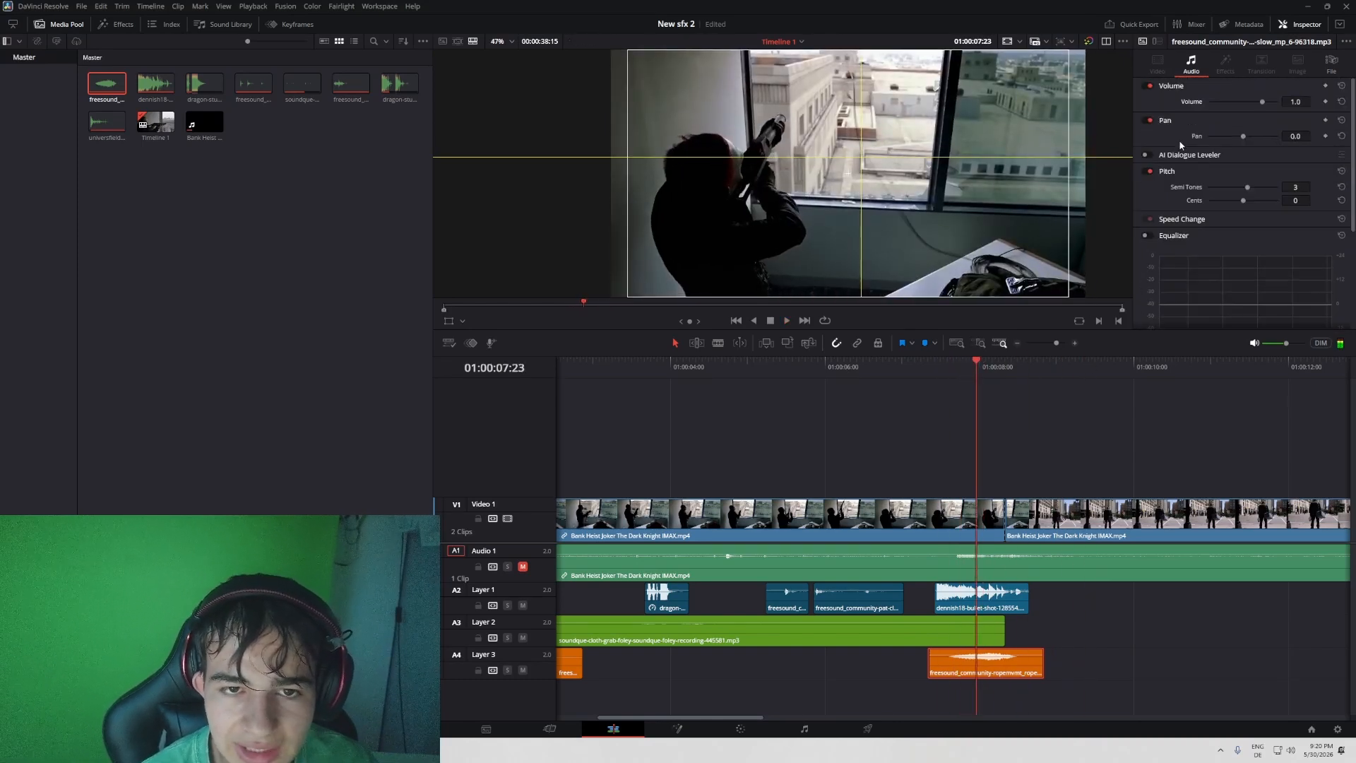
- Reverse the rope movement clip's speed direction and replay the window shot
{"action": "left_click", "coordinate": [1176, 219]}
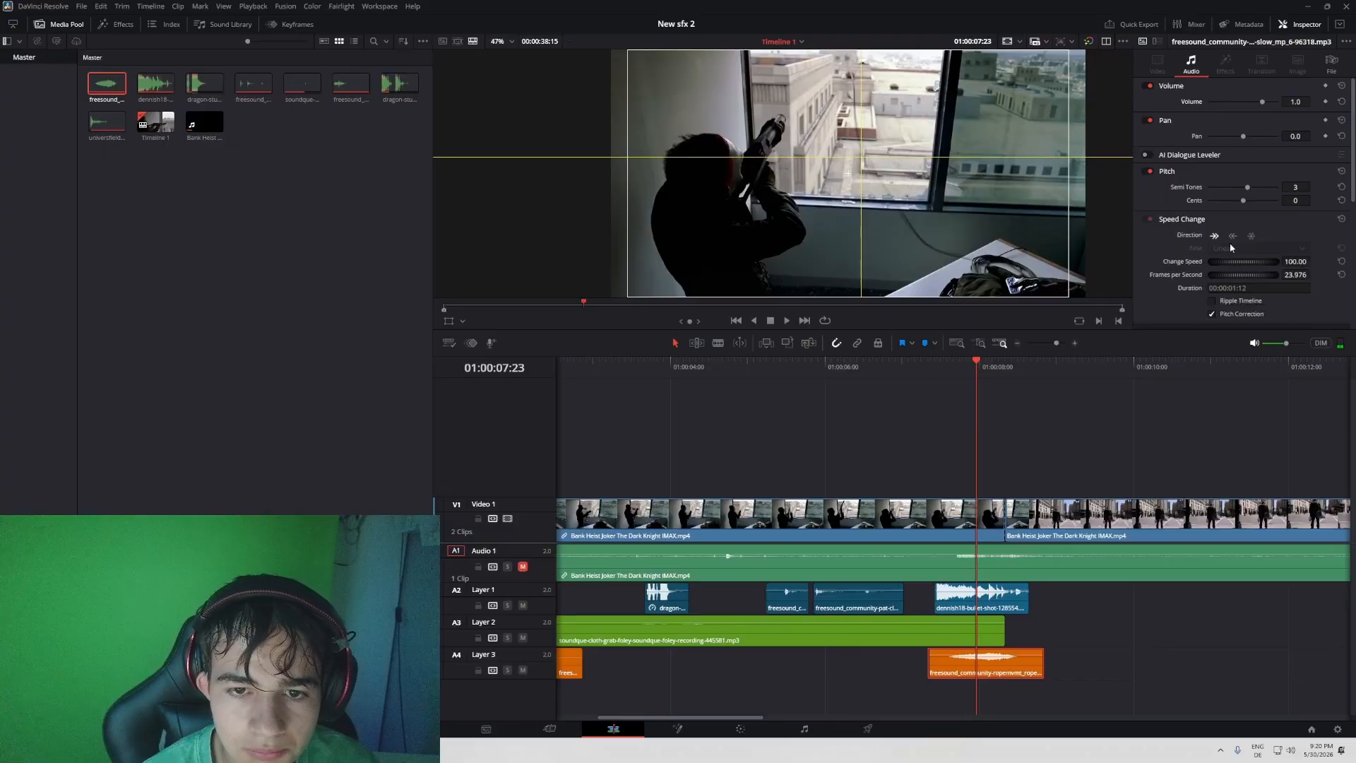
{"action": "left_click", "coordinate": [1232, 235]}
{"action": "left_click", "coordinate": [932, 368]}
{"action": "key", "text": "space"}
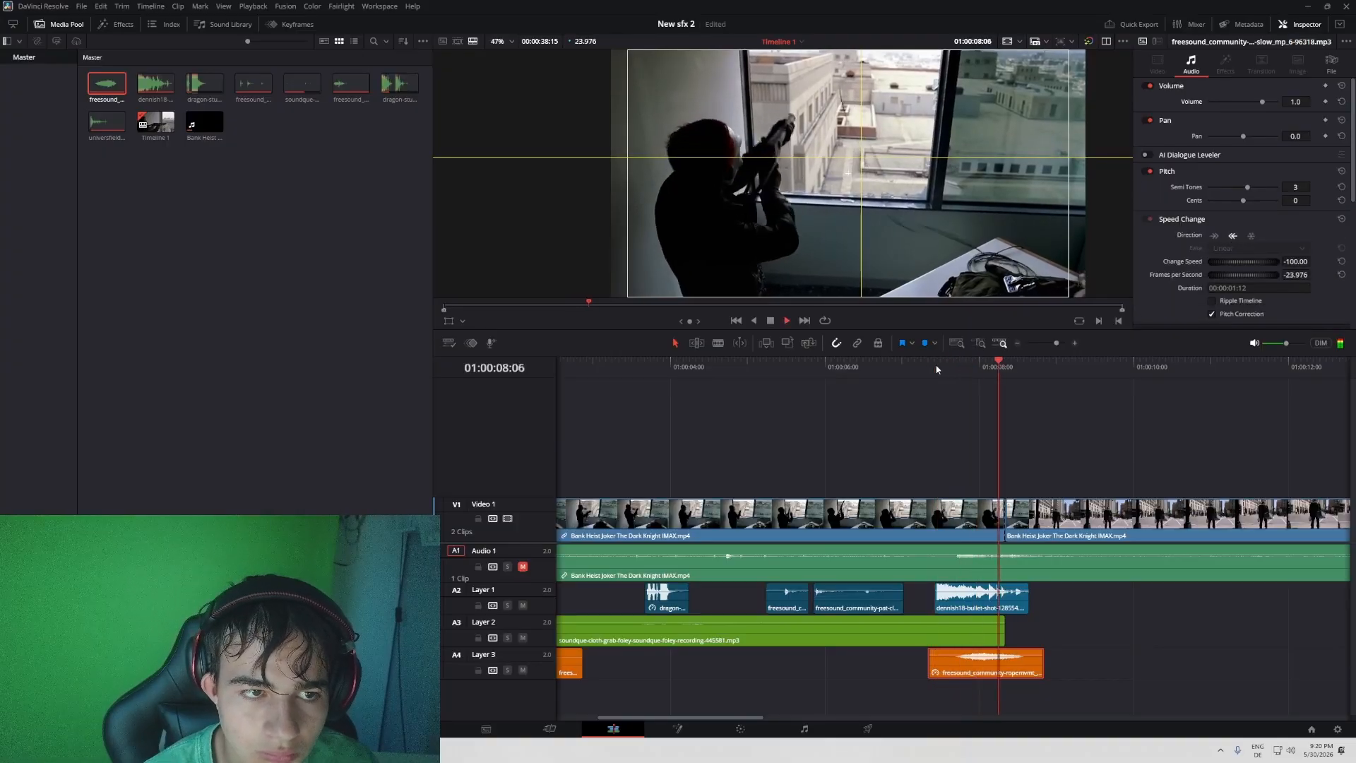
{"action": "left_click", "coordinate": [936, 368]}
{"action": "left_click", "coordinate": [936, 369]}
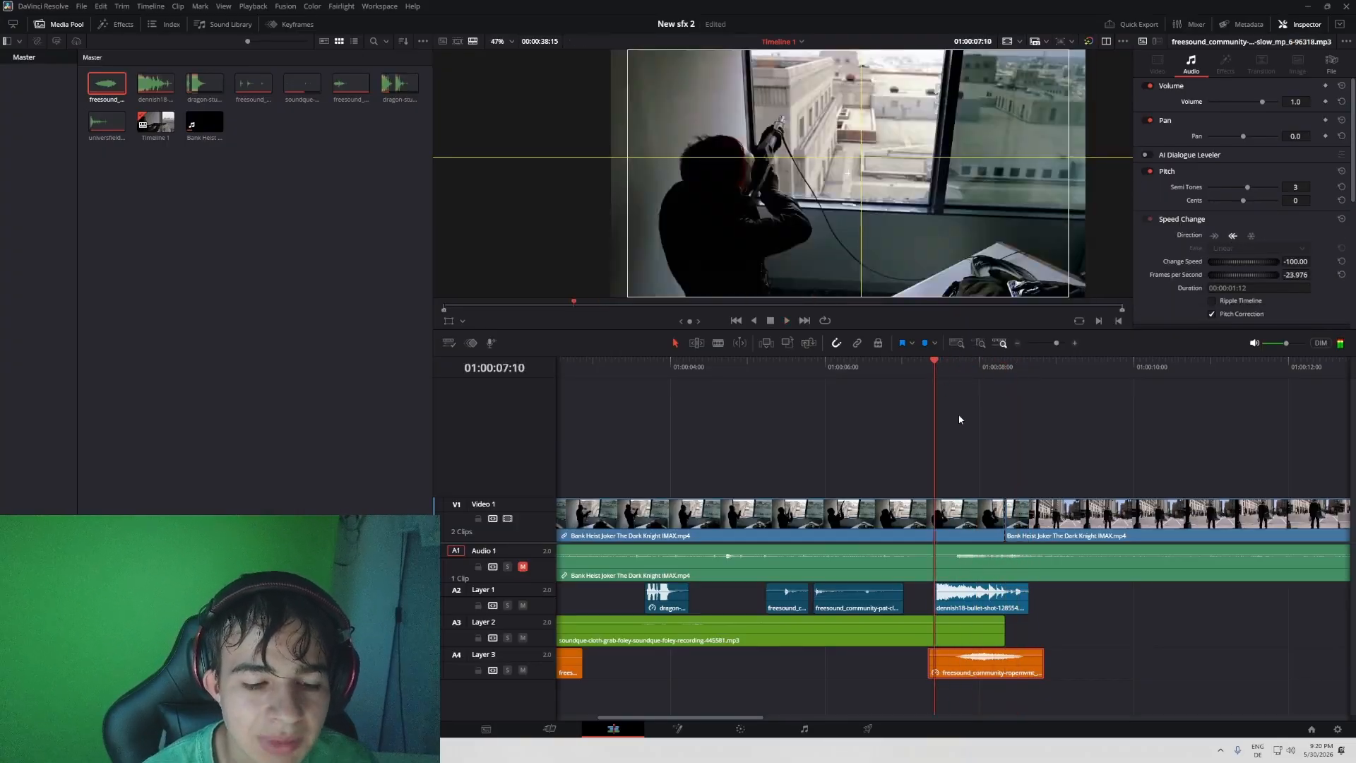
- Nudge the reversed rope movement clip on Layer 3 slightly earlier and replay the window shot
{"action": "key", "text": "space"}
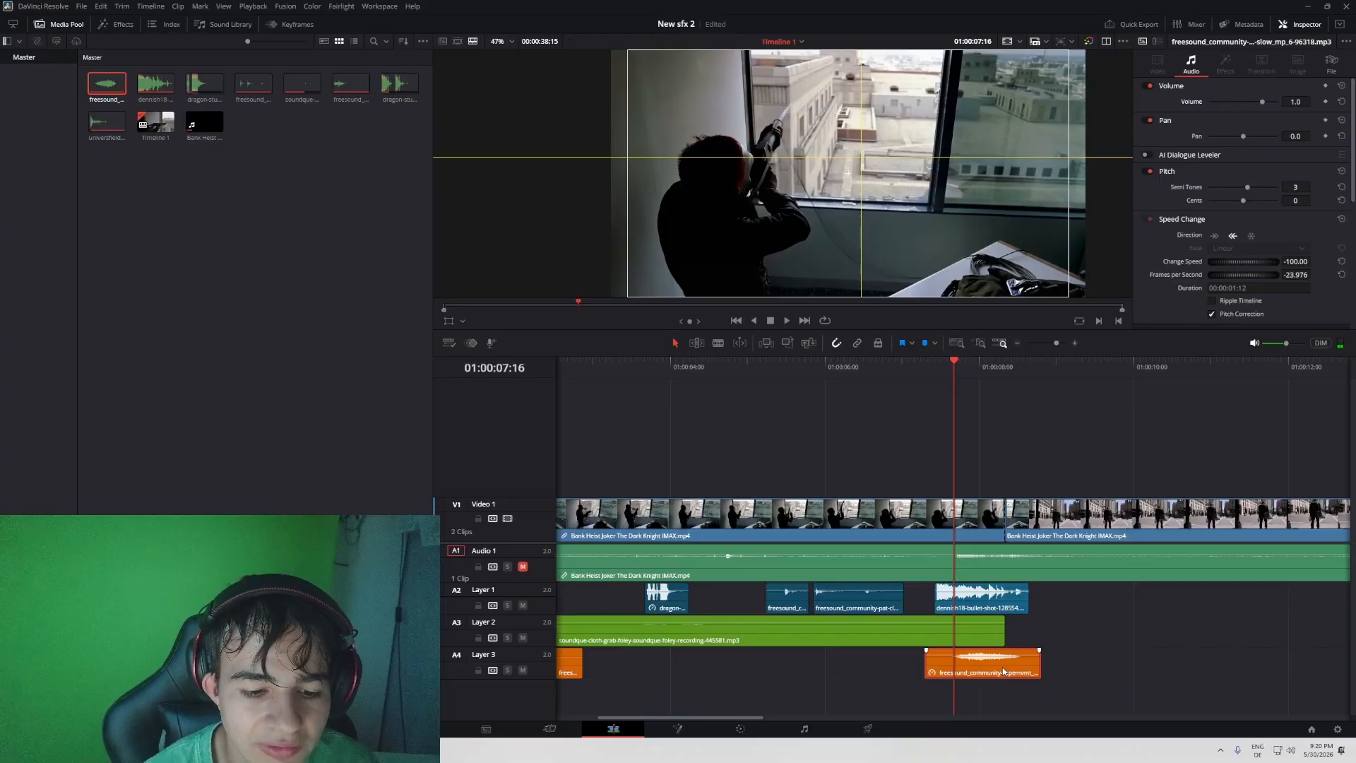
{"action": "key", "text": "space"}
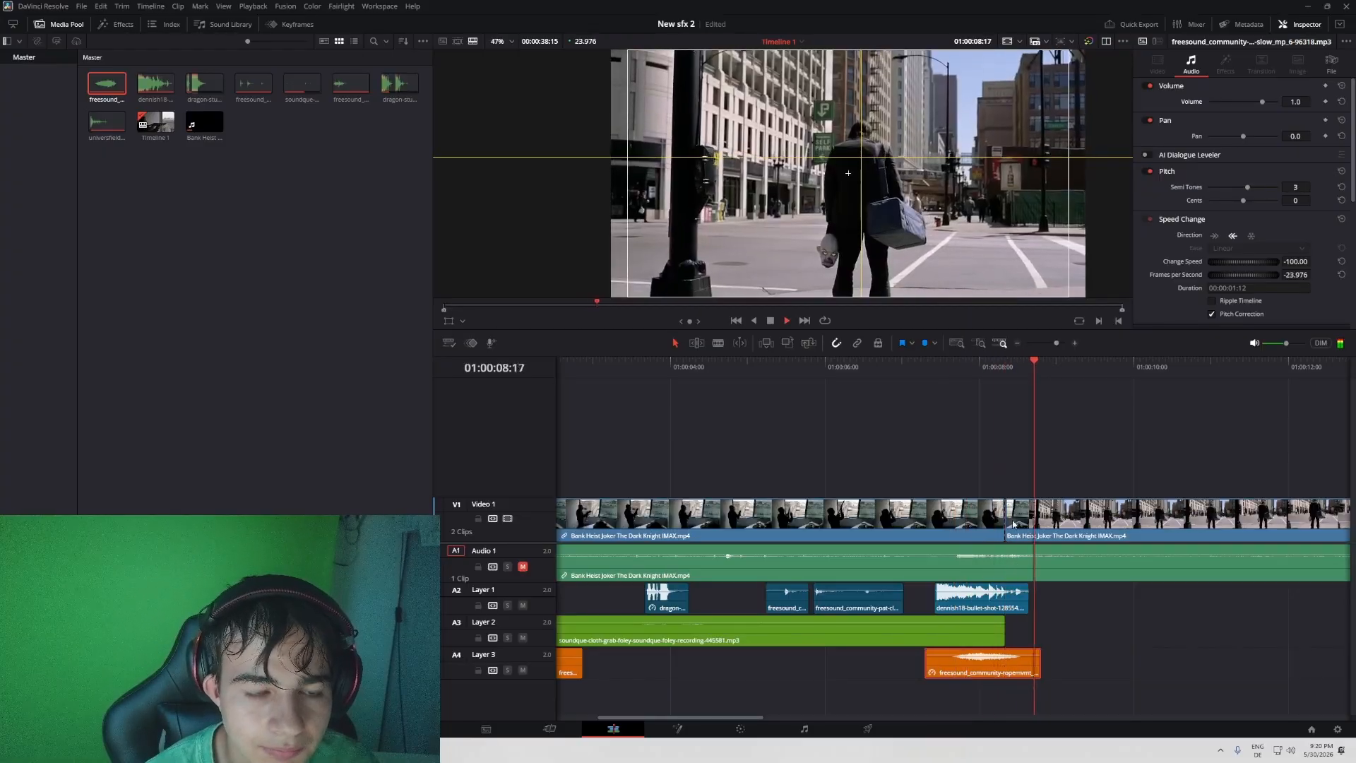
{"action": "left_click", "coordinate": [936, 368]}
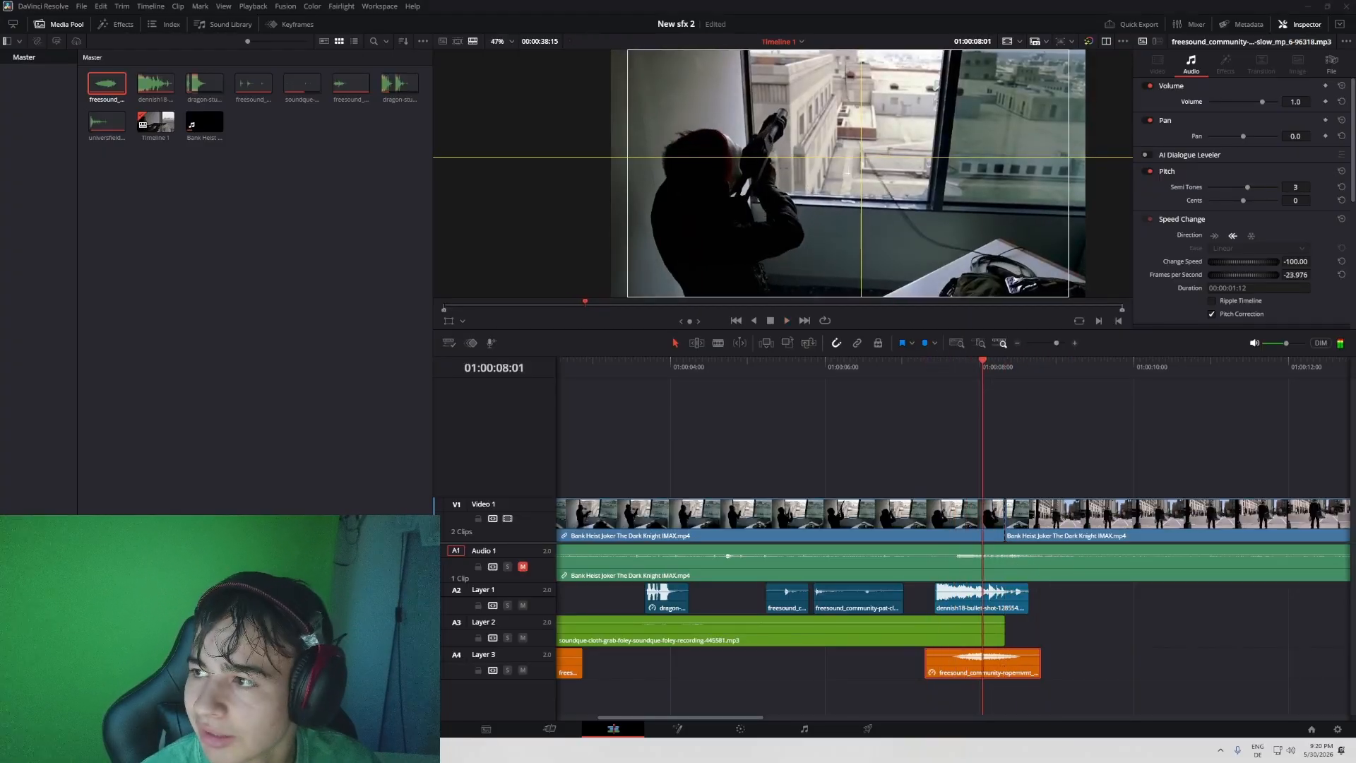
- Play the scene from the start through the window shot to review all the layered sounds
{"action": "key", "text": "Home"}
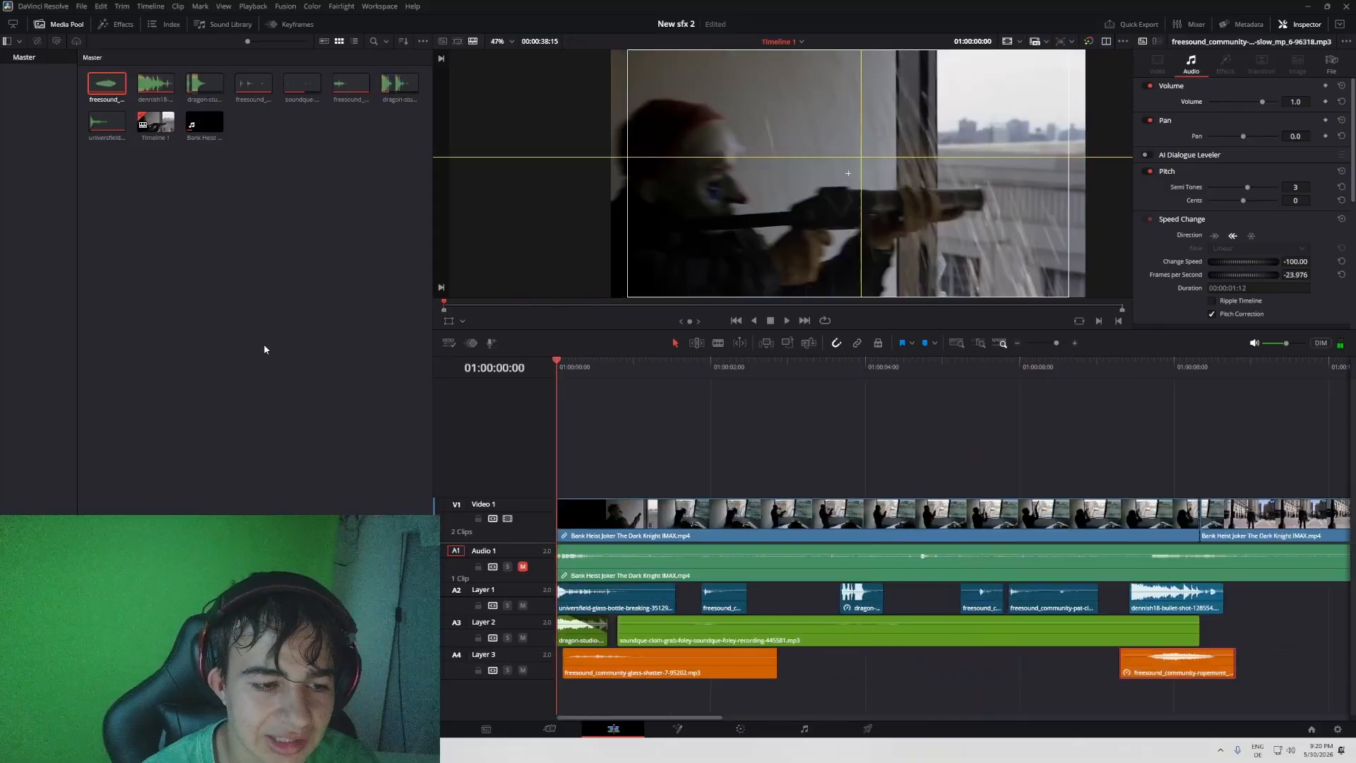
{"action": "key", "text": "space"}
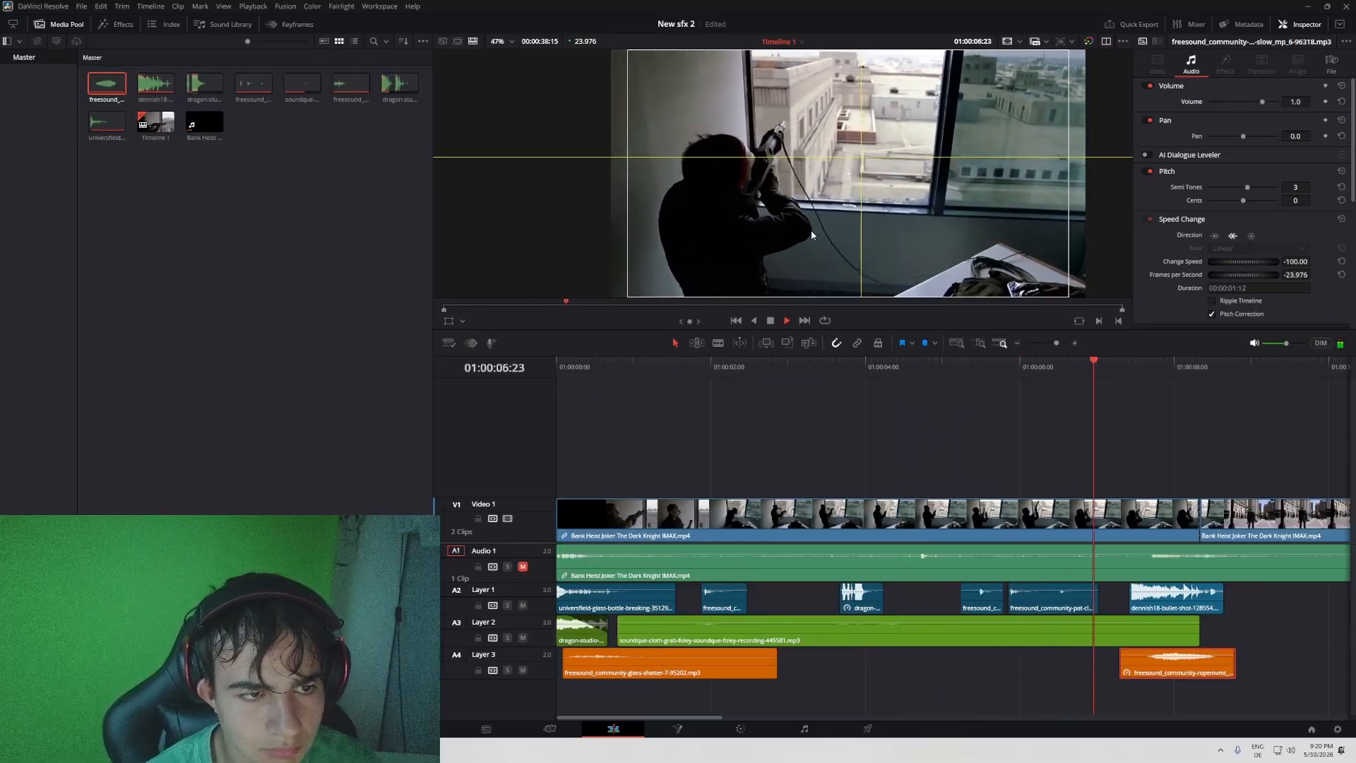
{"action": "left_click", "coordinate": [1183, 367]}
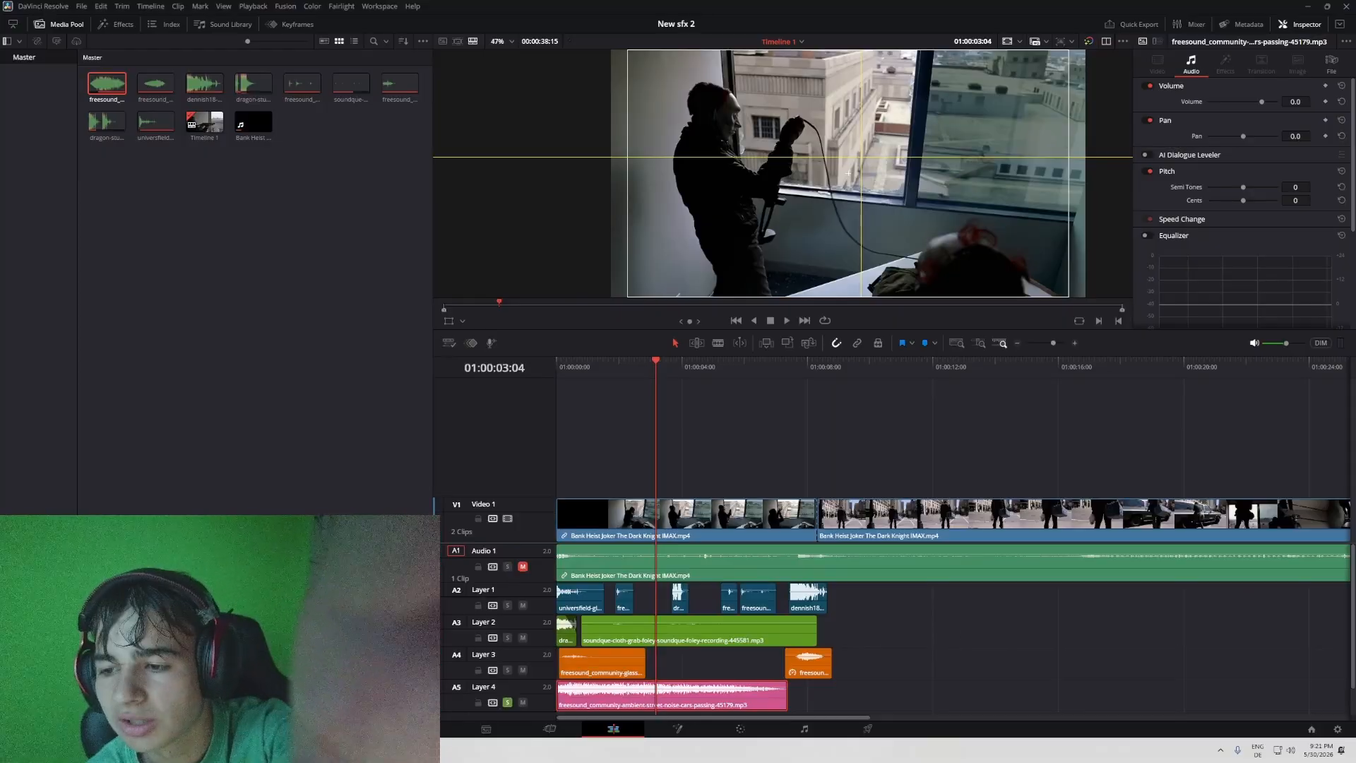
- Play the soloed street ambience on Layer 4 from the start of the timeline to check its sound
{"action": "key", "text": "Home"}
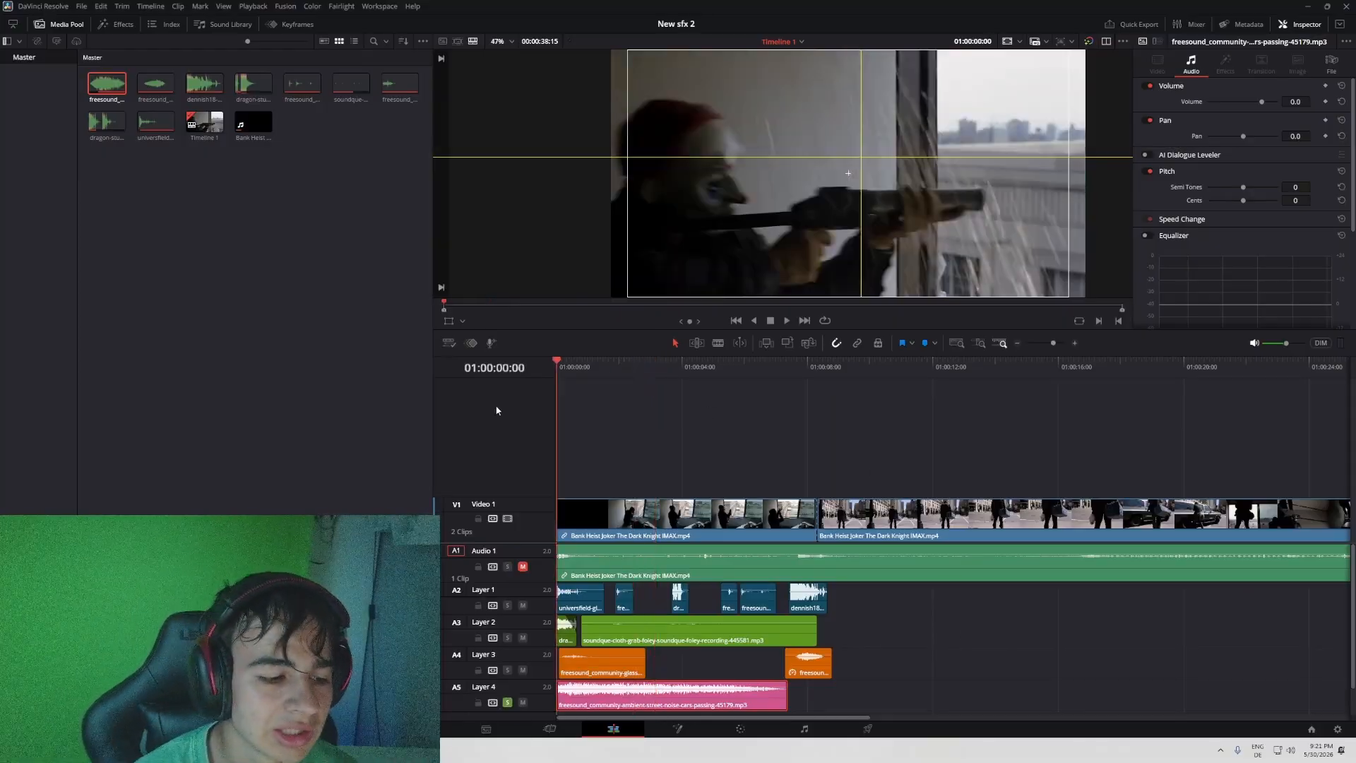
{"action": "key", "text": "space"}
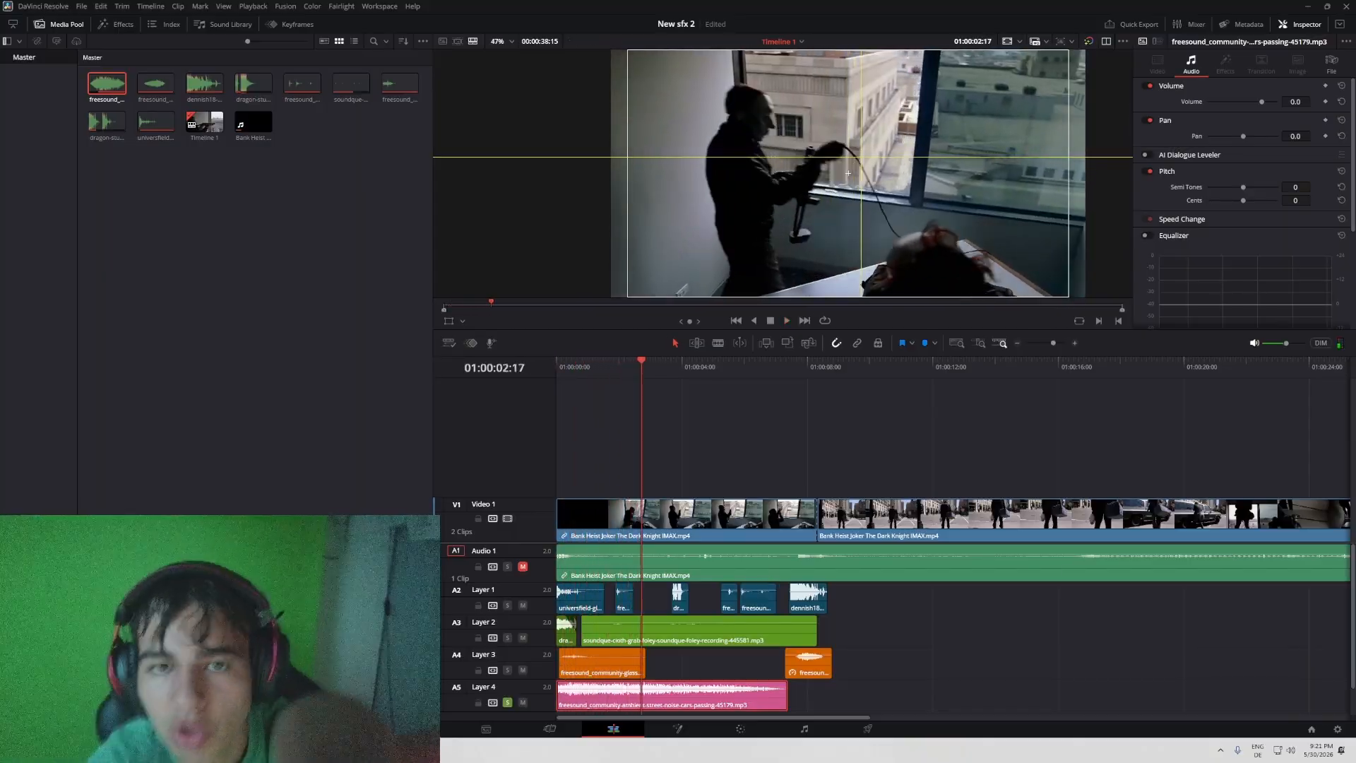
{"action": "key", "text": "Home"}
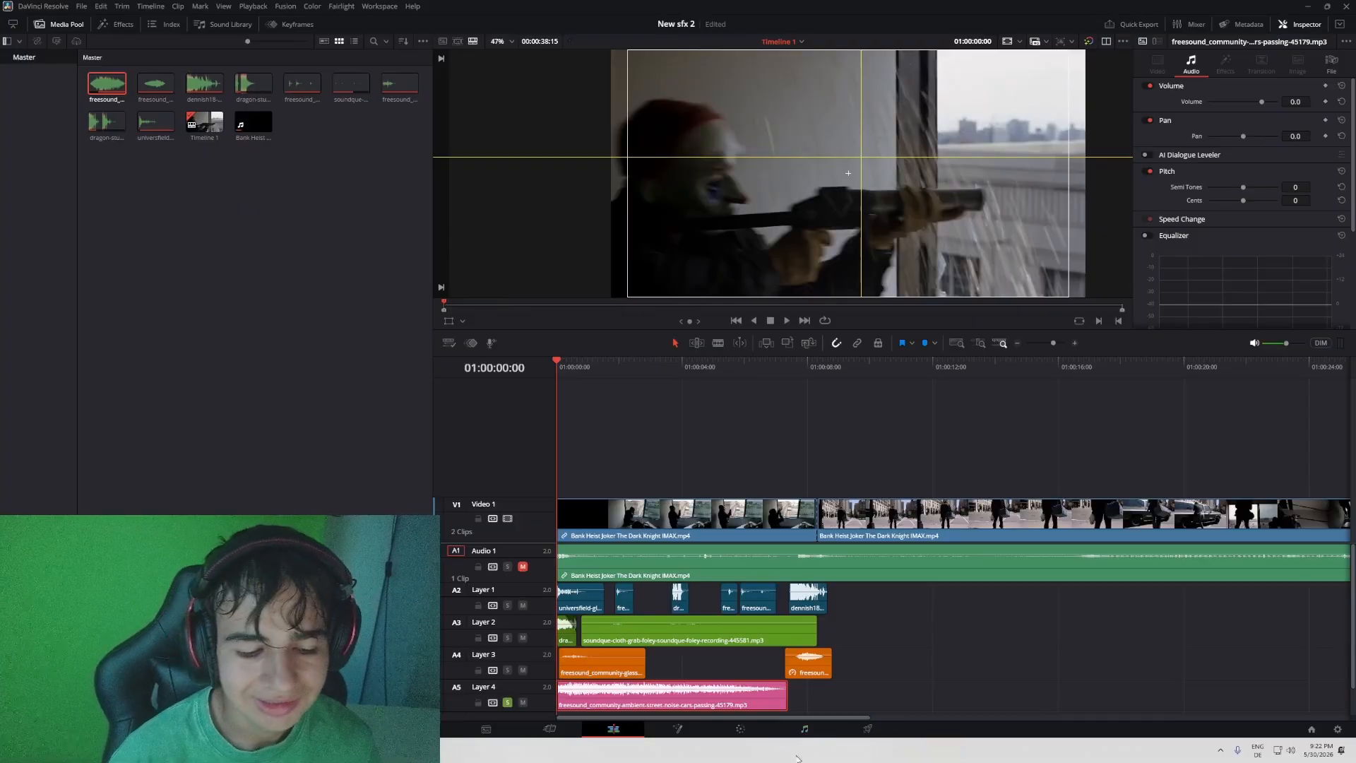
- On the Fairlight page, open the clip attributes of the street ambience clip on Layer 4
{"action": "left_click", "coordinate": [805, 729]}
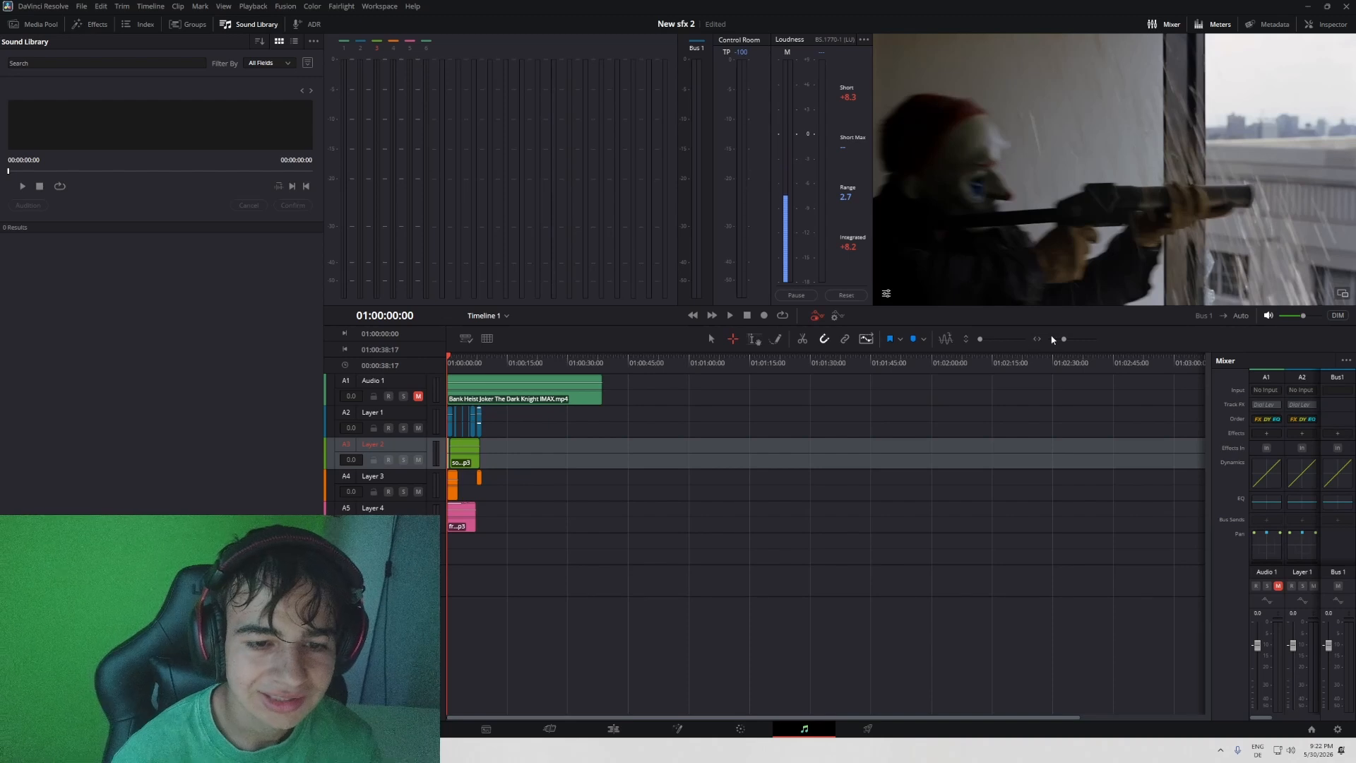
{"action": "left_click_drag", "start_coordinate": [1064, 339], "coordinate": [1073, 338]}
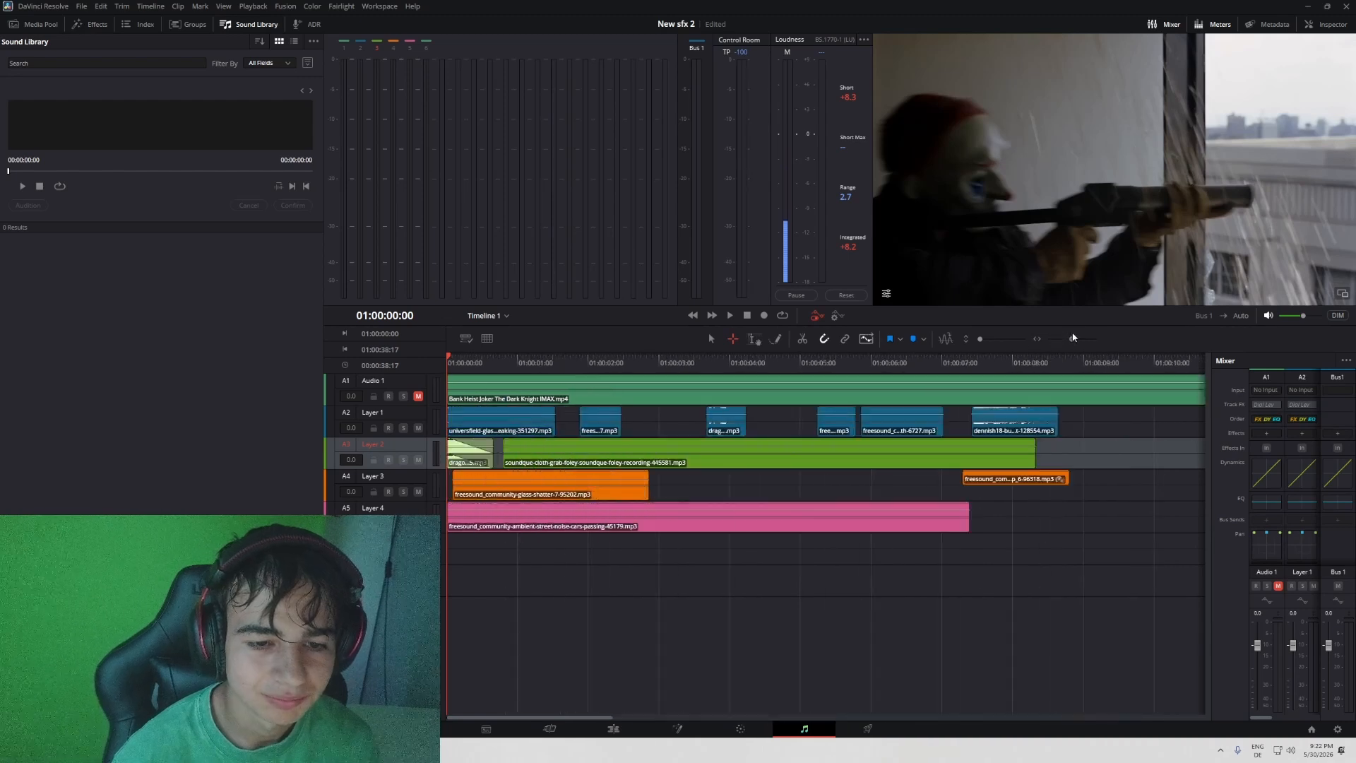
{"action": "right_click", "coordinate": [754, 516]}
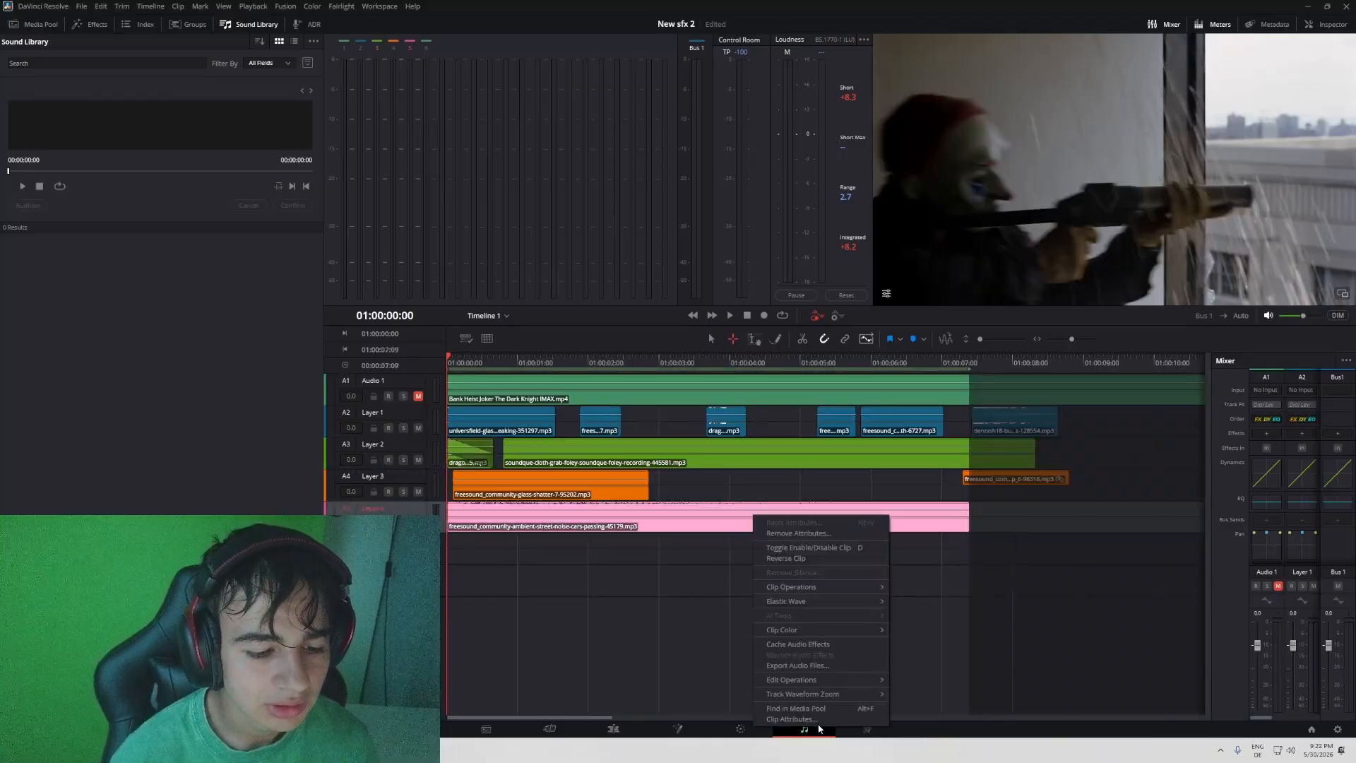
{"action": "left_click", "coordinate": [791, 719]}
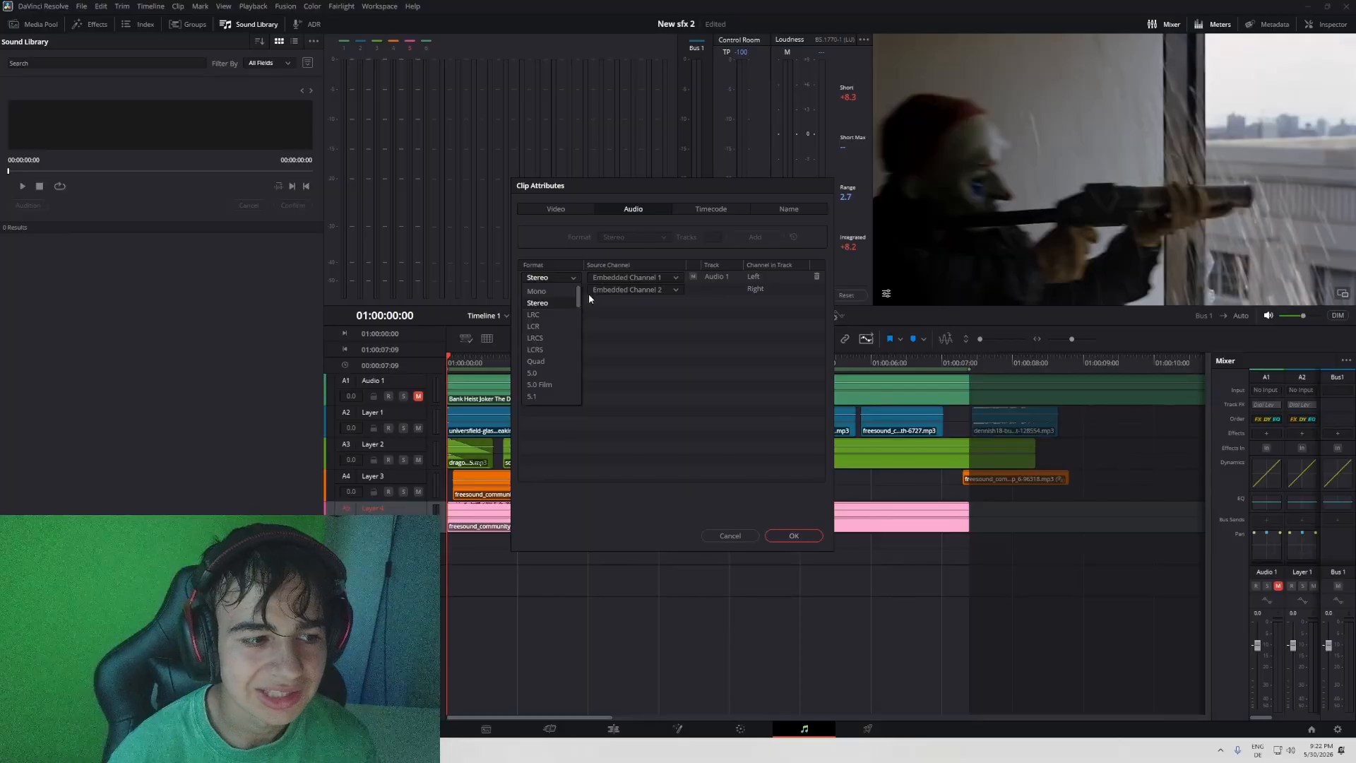
{"action": "left_click", "coordinate": [572, 291]}
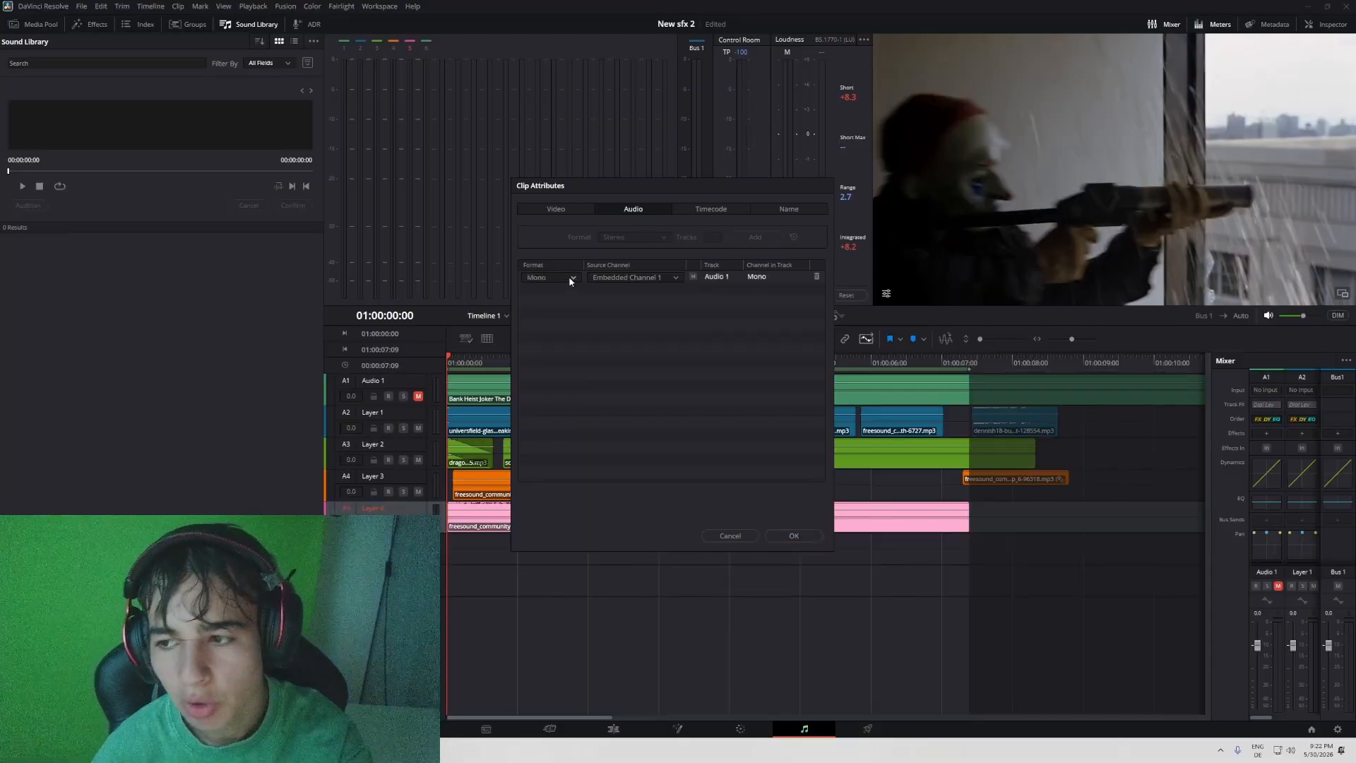
{"action": "left_click", "coordinate": [570, 277]}
{"action": "left_click", "coordinate": [545, 308]}
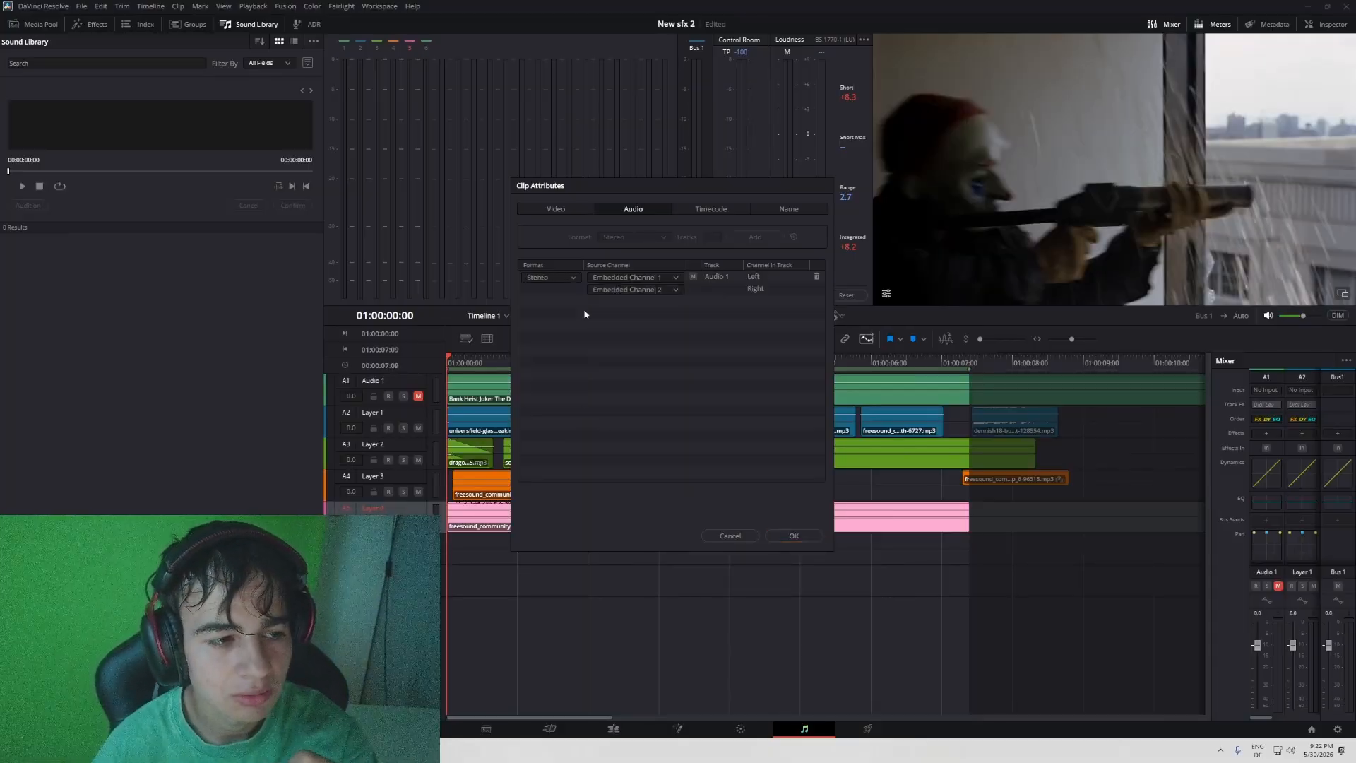
- Set the ambience clip's right-channel source to Embedded Channel 1, apply the attributes and return to the Edit page
{"action": "left_click", "coordinate": [662, 290]}
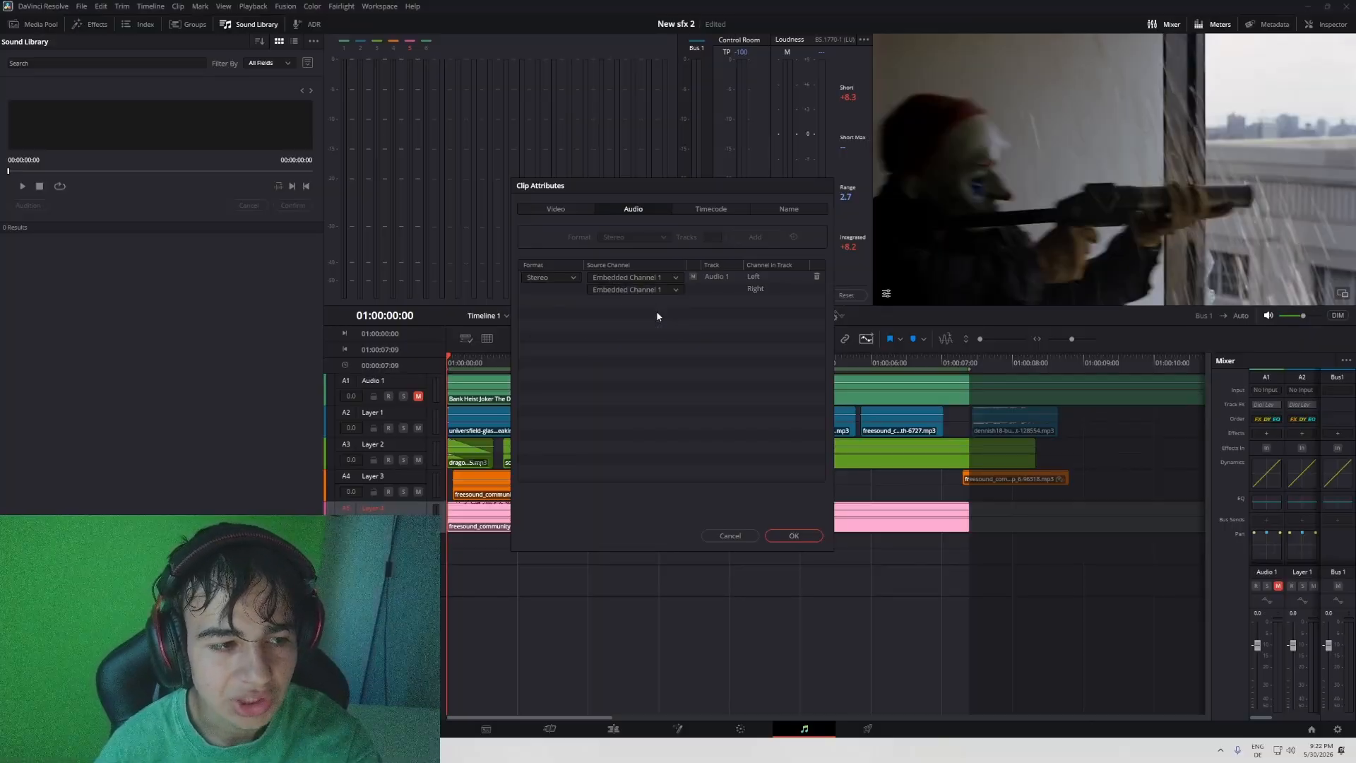
{"action": "key", "text": "Return"}
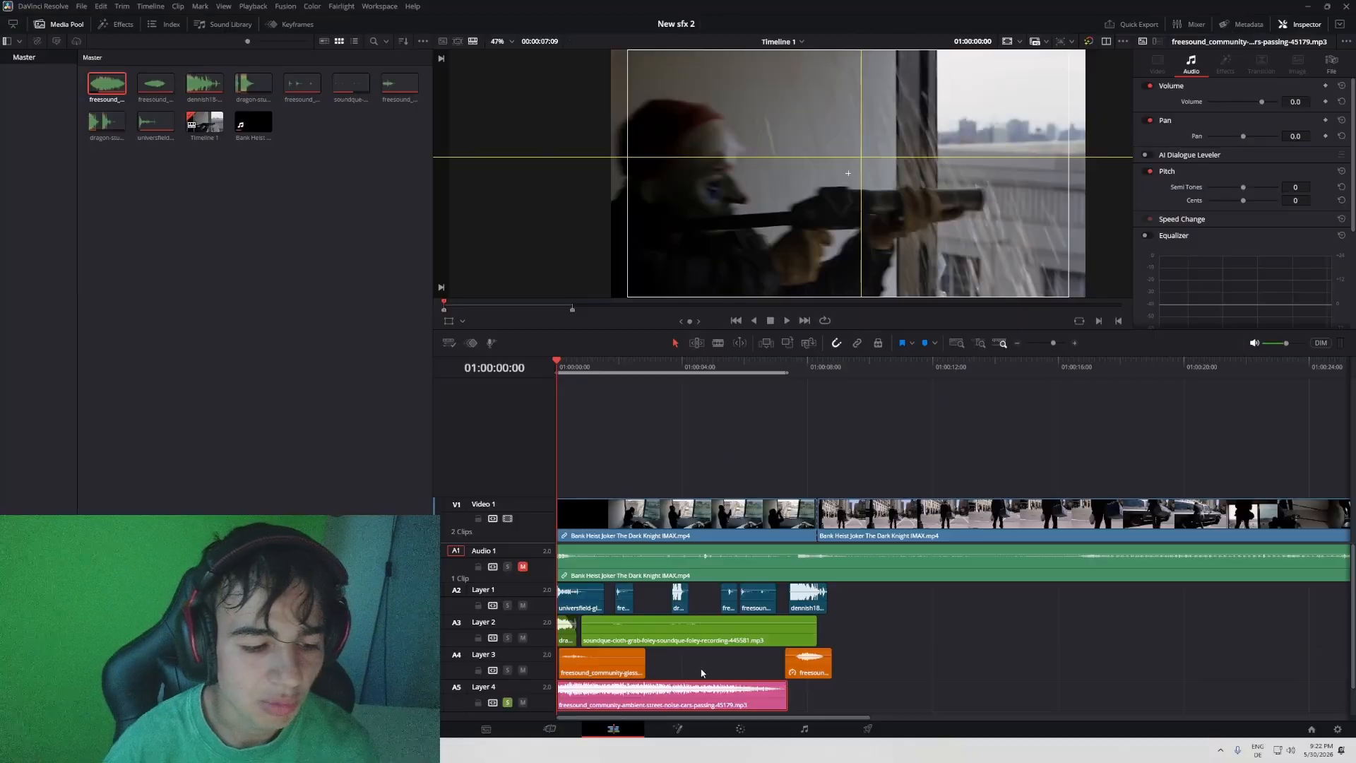
- Play the street ambience clip and lower its volume to -15.0
{"action": "key", "text": "space"}
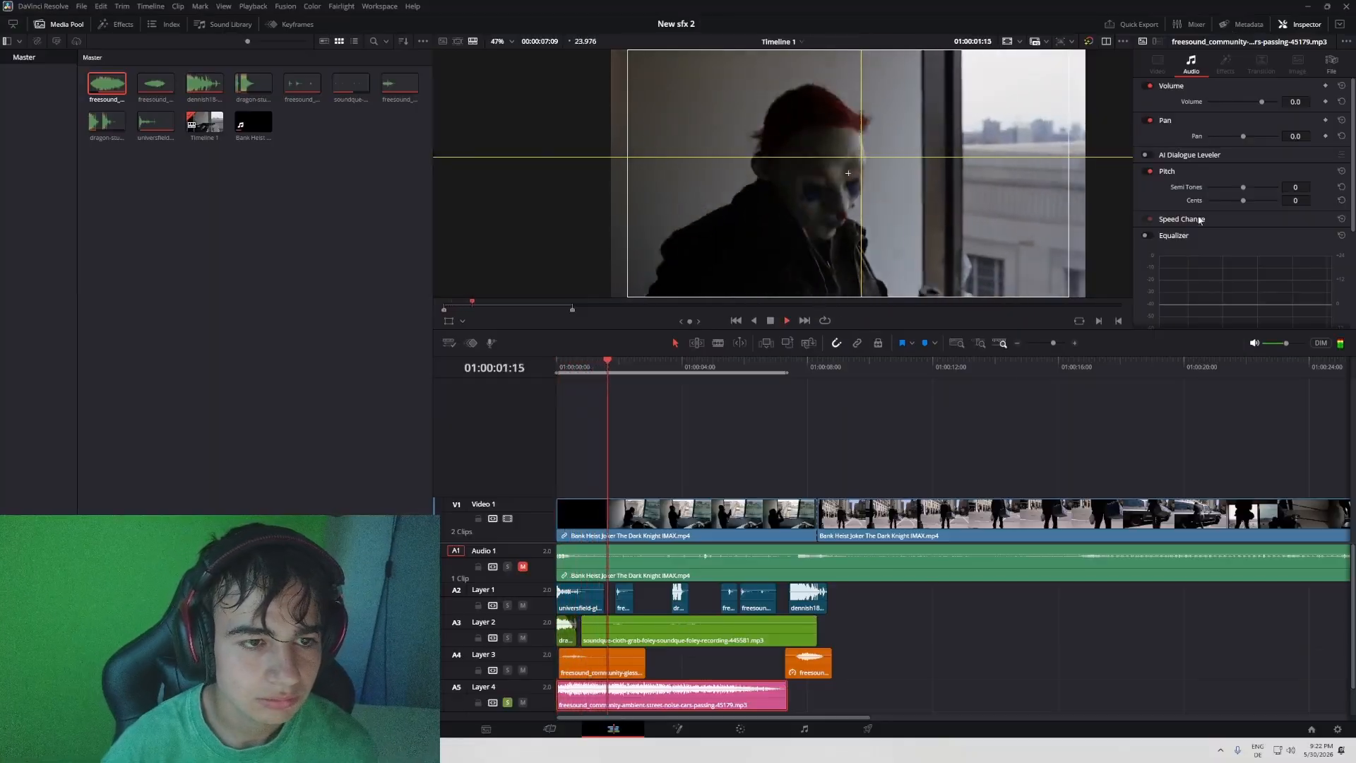
{"action": "left_click_drag", "start_coordinate": [1262, 101], "coordinate": [1254, 102]}
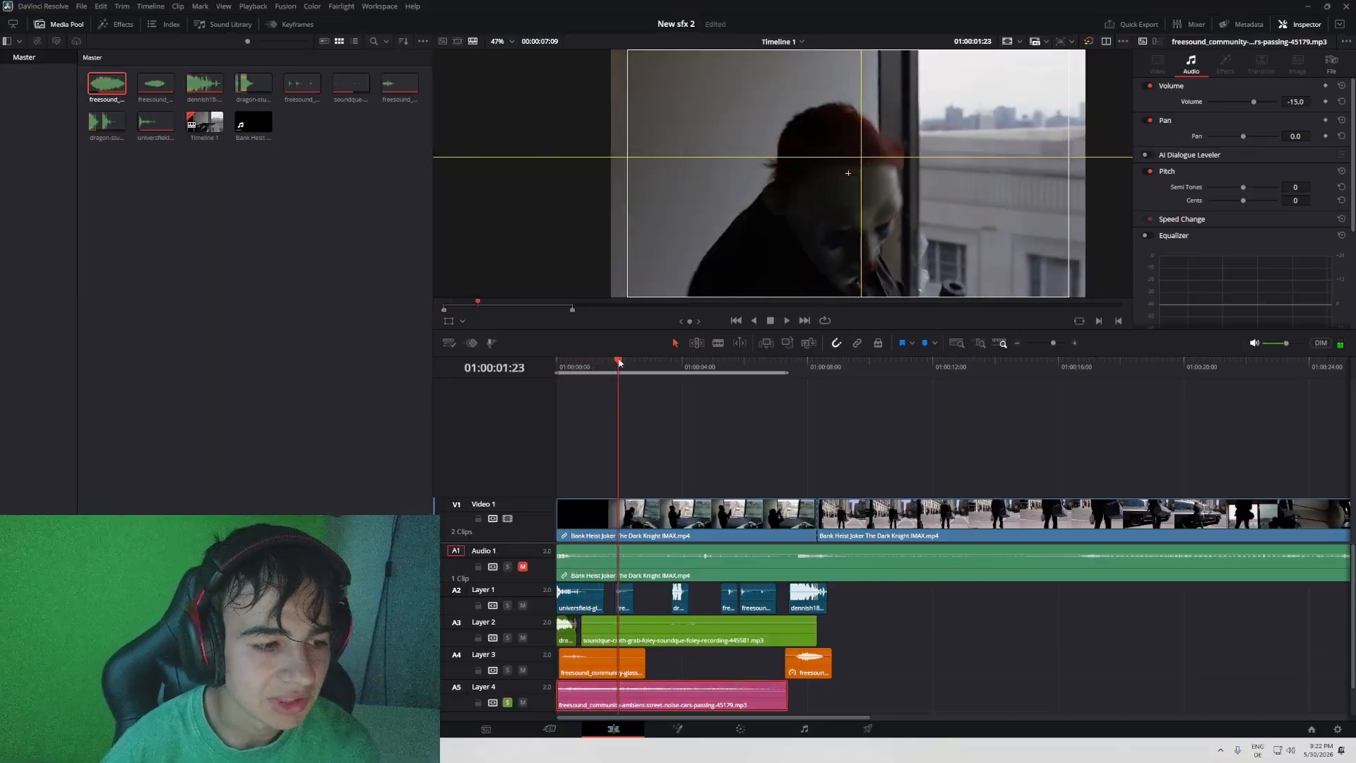
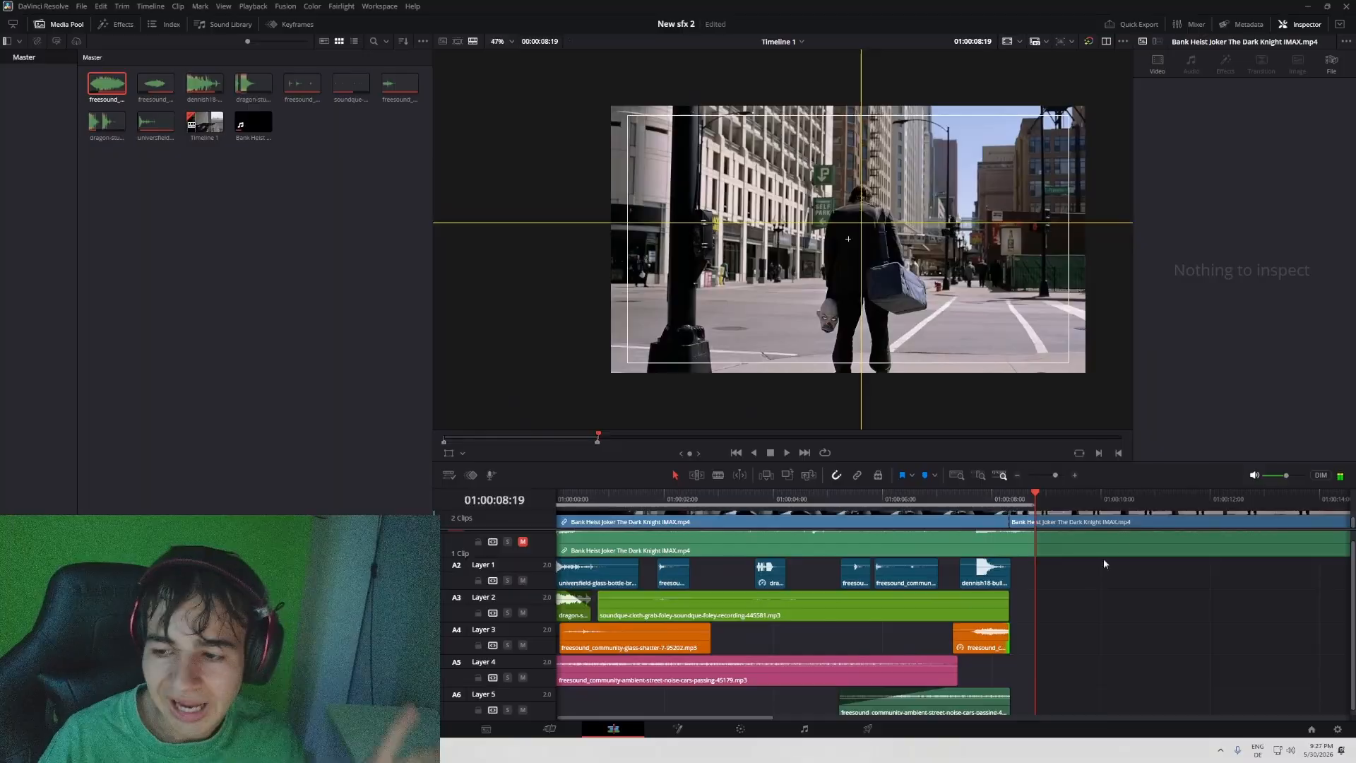
- Extend the end of the second Layer 3 clip past the cut into the street shot and play the transition
{"action": "scroll", "coordinate": [1081, 587], "scroll_direction": "right", "scroll_amount": 1}
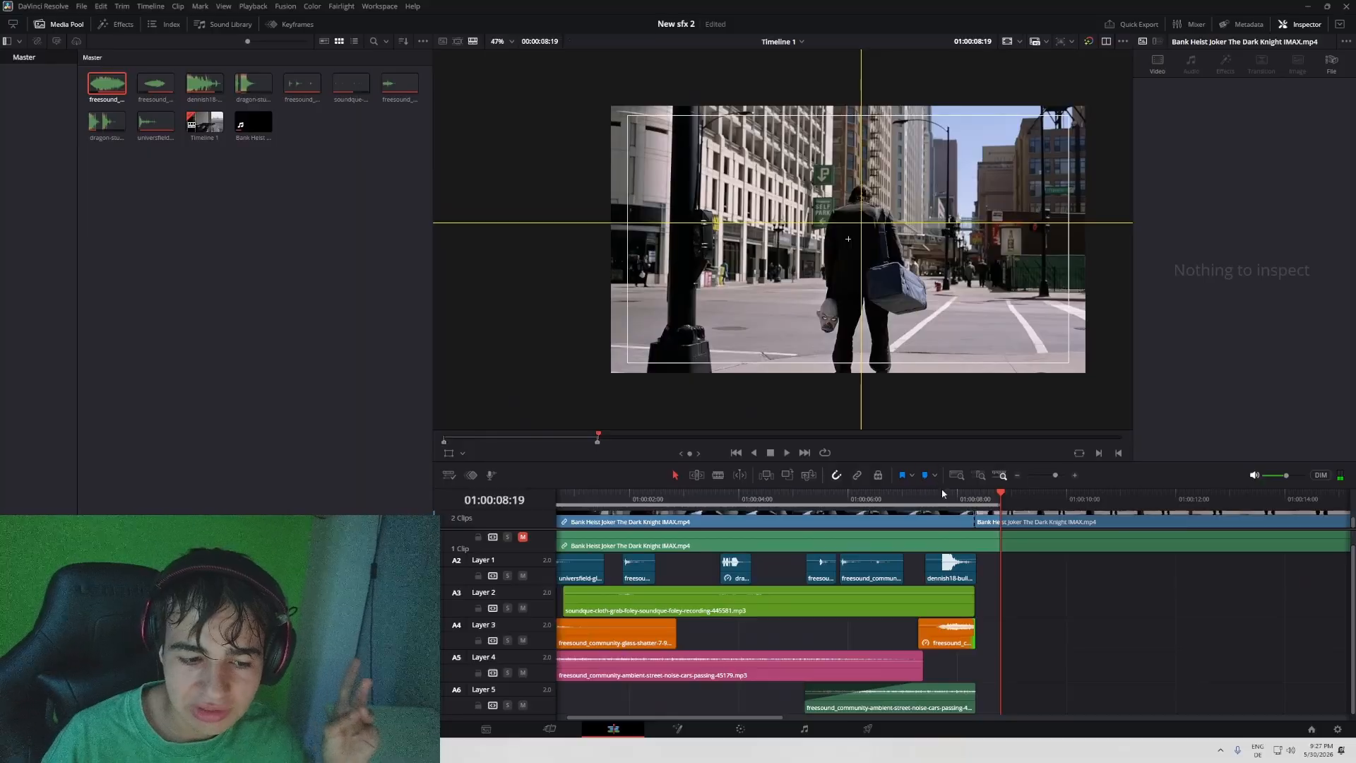
{"action": "scroll", "coordinate": [964, 633], "scroll_direction": "right", "scroll_amount": 1}
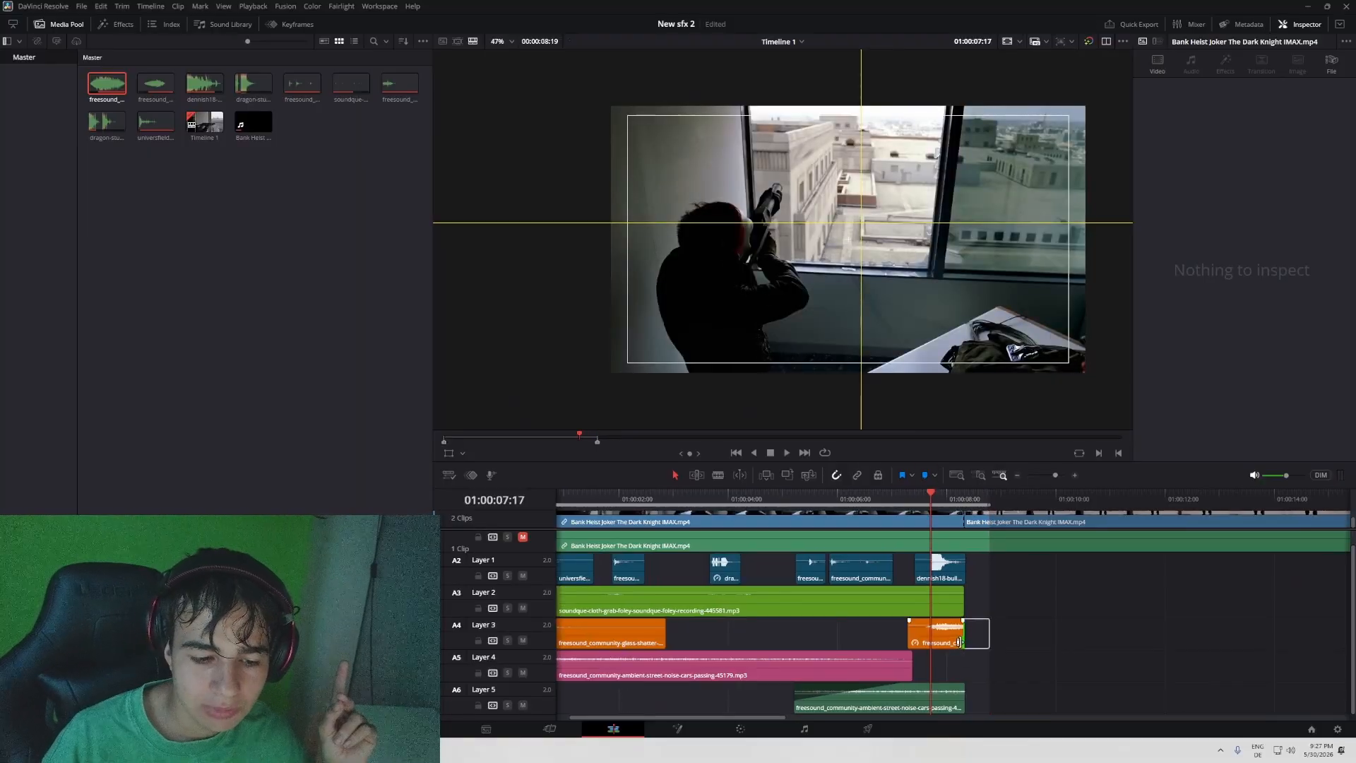
{"action": "mouse_move", "coordinate": [959, 642]}
{"action": "left_mouse_down"}
{"action": "mouse_move", "coordinate": [1020, 636]}
{"action": "mouse_move", "coordinate": [967, 639]}
{"action": "left_mouse_up"}
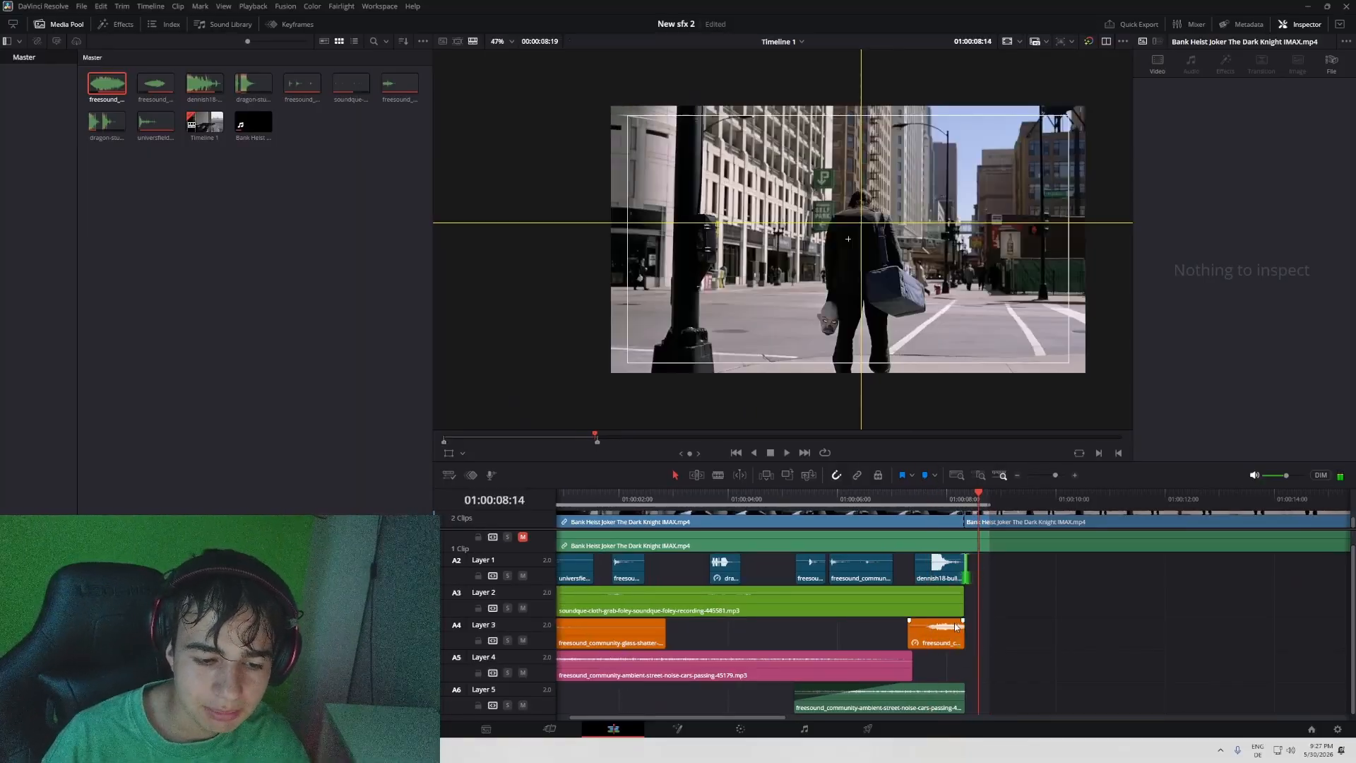
{"action": "left_click_drag", "start_coordinate": [982, 625], "coordinate": [985, 626]}
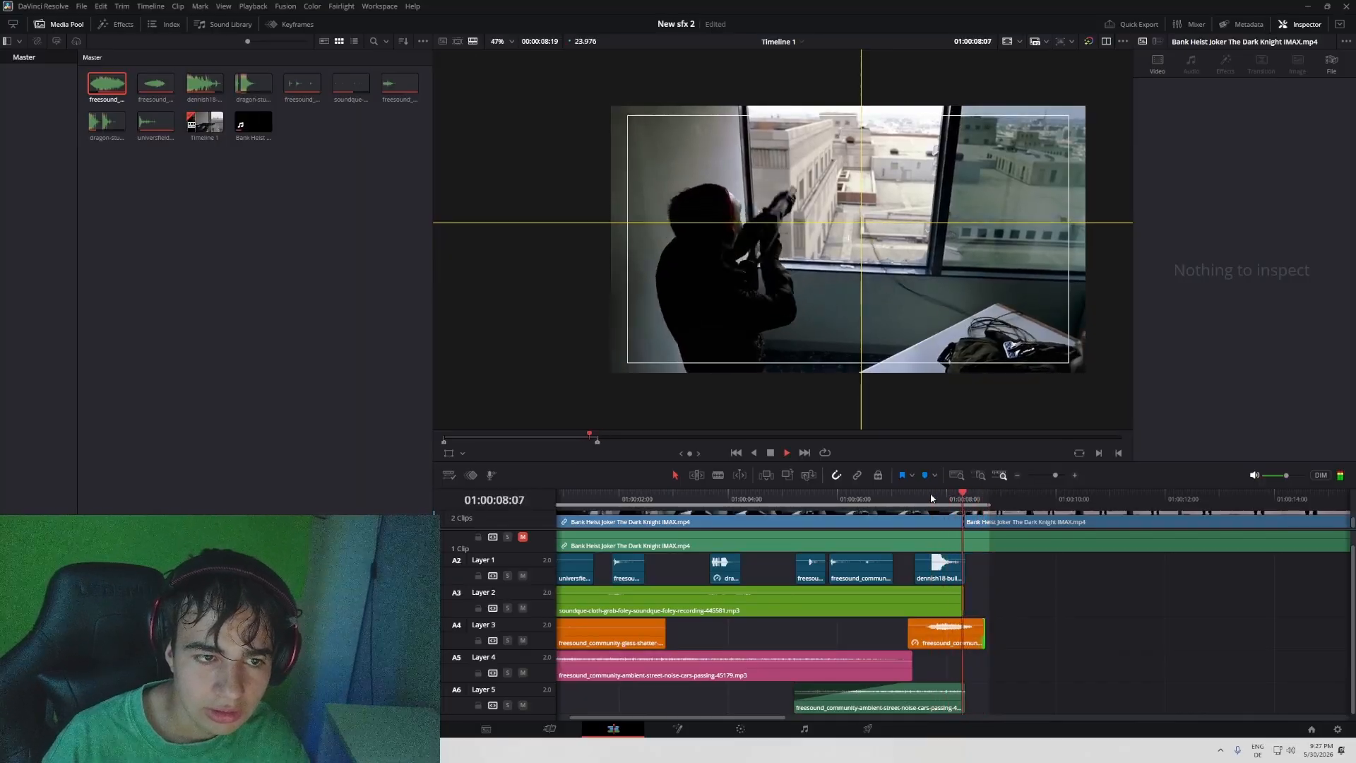
{"action": "key", "text": "space"}
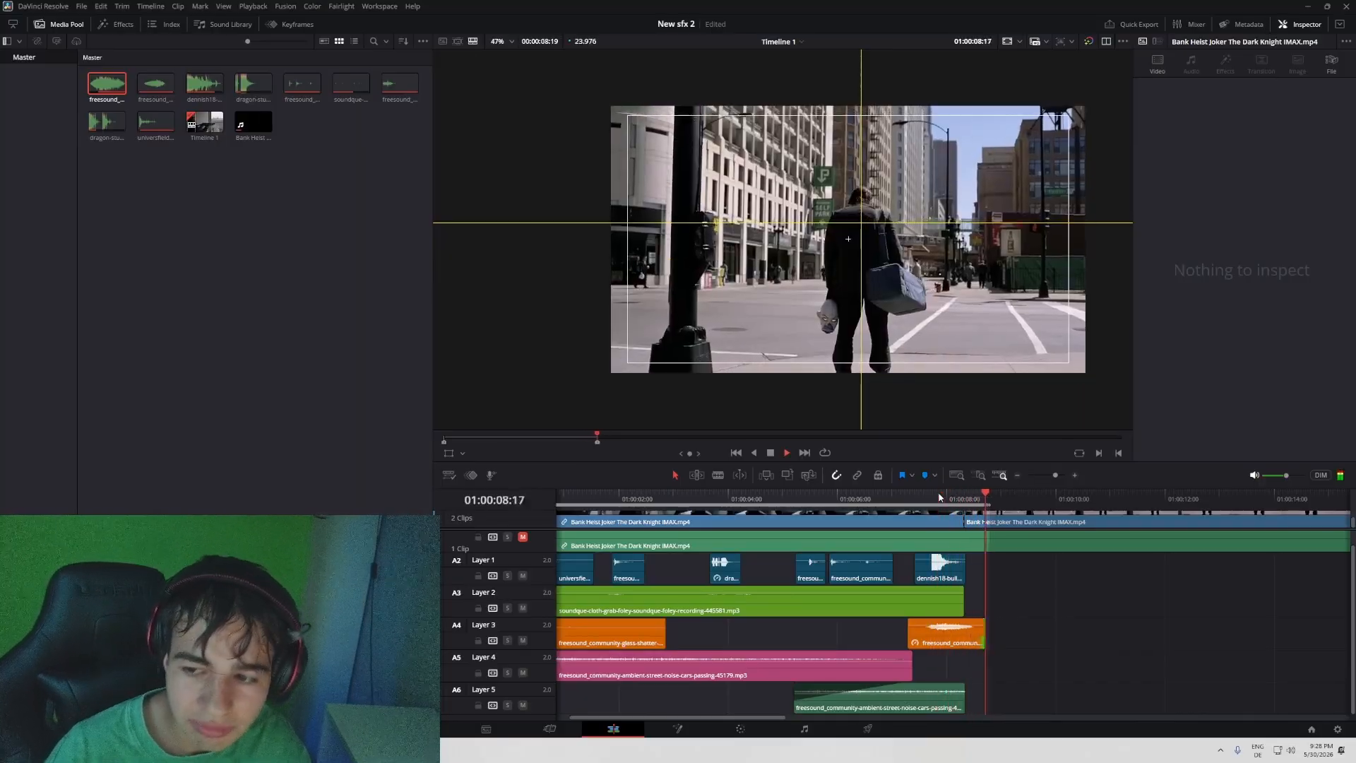
{"action": "left_click", "coordinate": [939, 496]}
{"action": "key", "text": "space"}
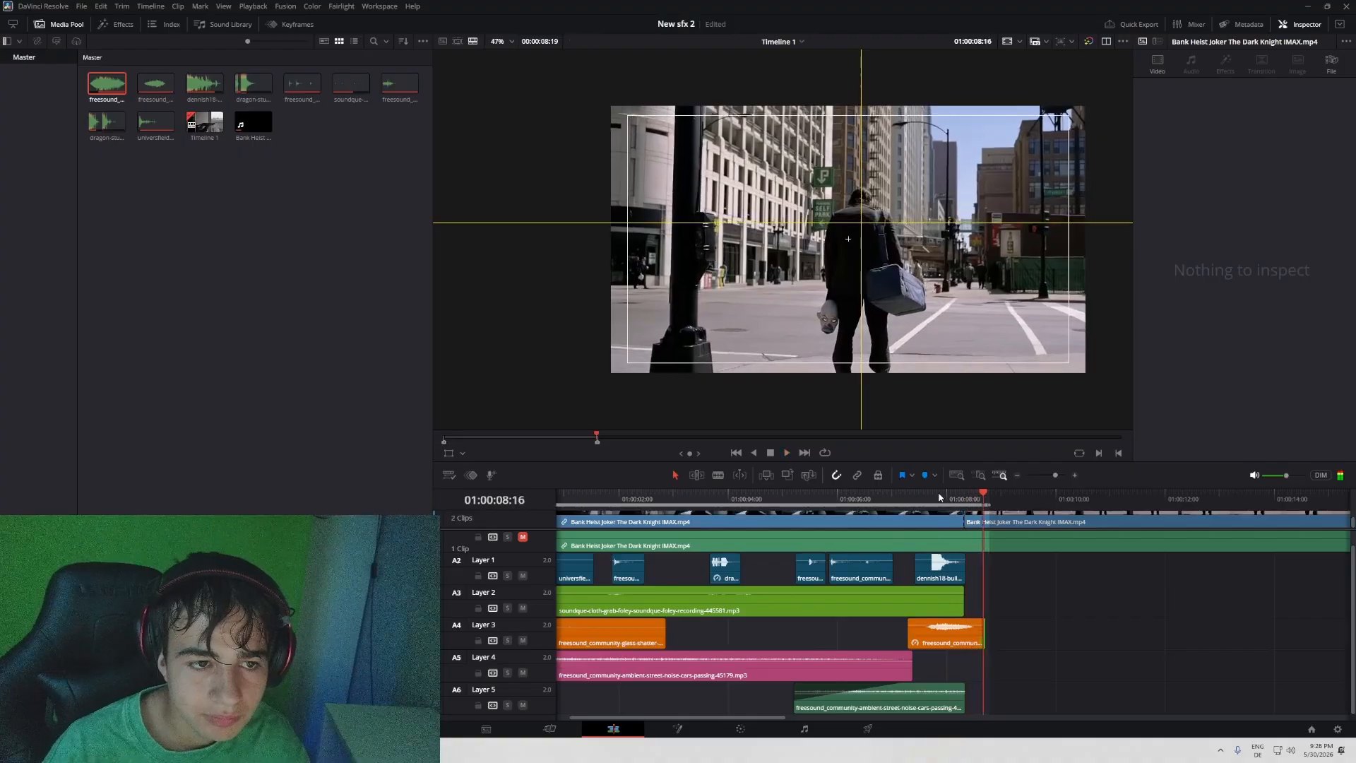
{"action": "left_click", "coordinate": [939, 496]}
{"action": "left_click", "coordinate": [939, 498]}
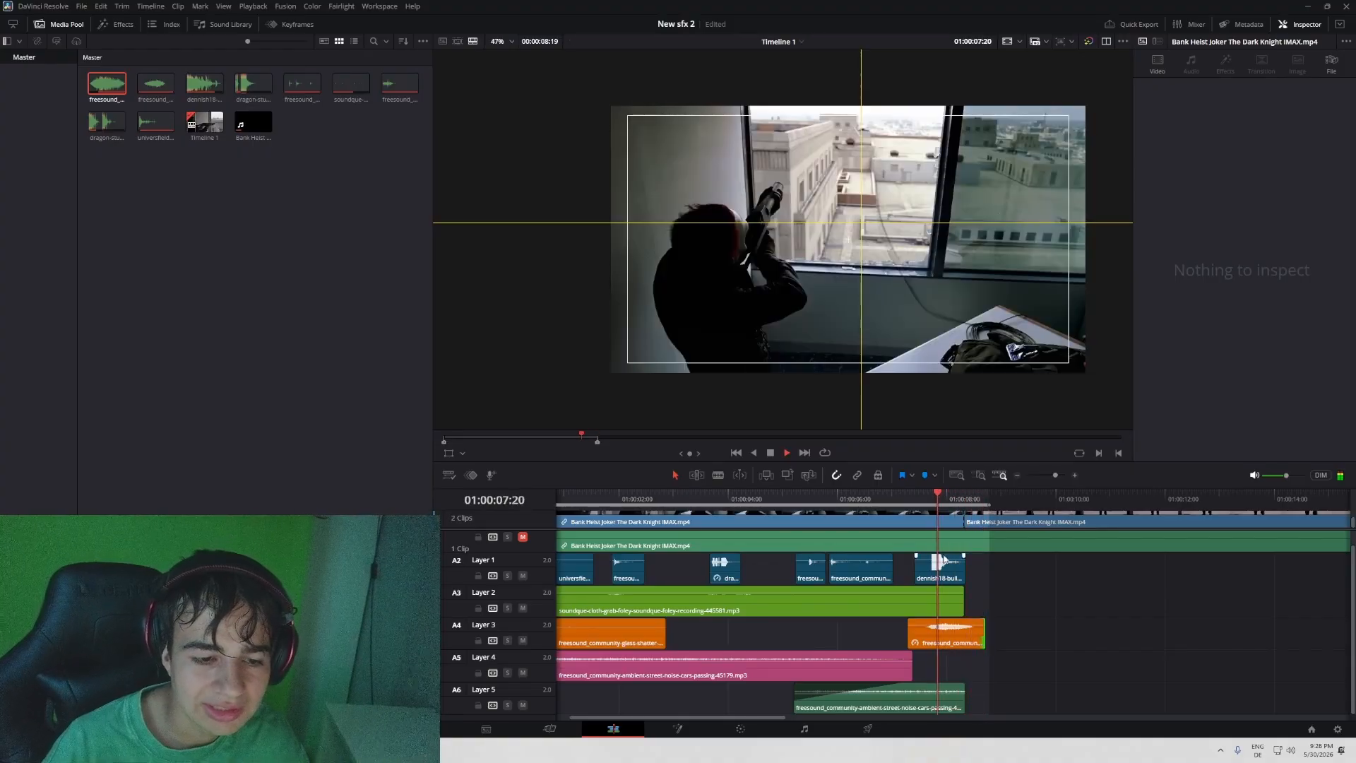
{"action": "key", "text": "space"}
- Trim the Layer 3 clip back to the cut and play the transition for comparison
{"action": "left_click_drag", "start_coordinate": [987, 641], "coordinate": [962, 633]}
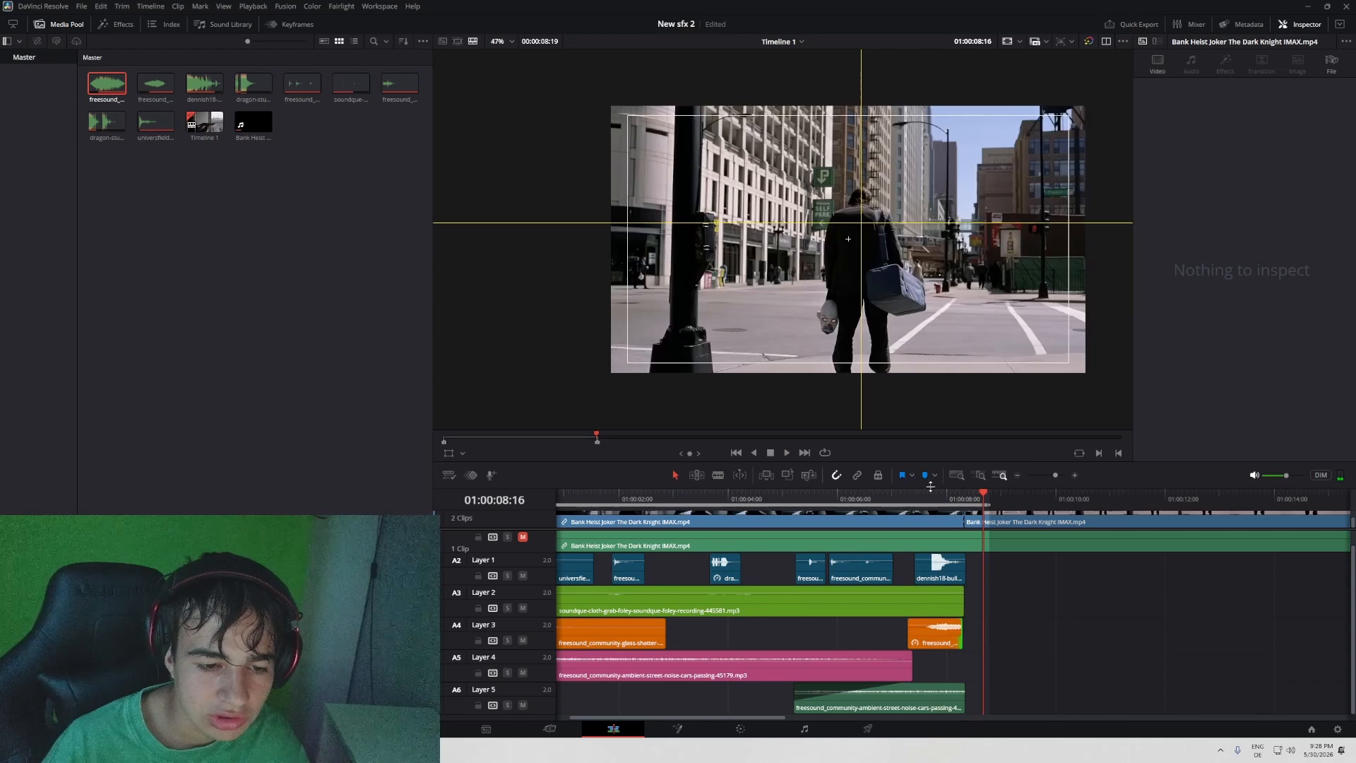
{"action": "left_click_drag", "start_coordinate": [931, 487], "coordinate": [932, 488]}
{"action": "left_click", "coordinate": [943, 497]}
{"action": "key", "text": "space"}
{"action": "left_click", "coordinate": [944, 498]}
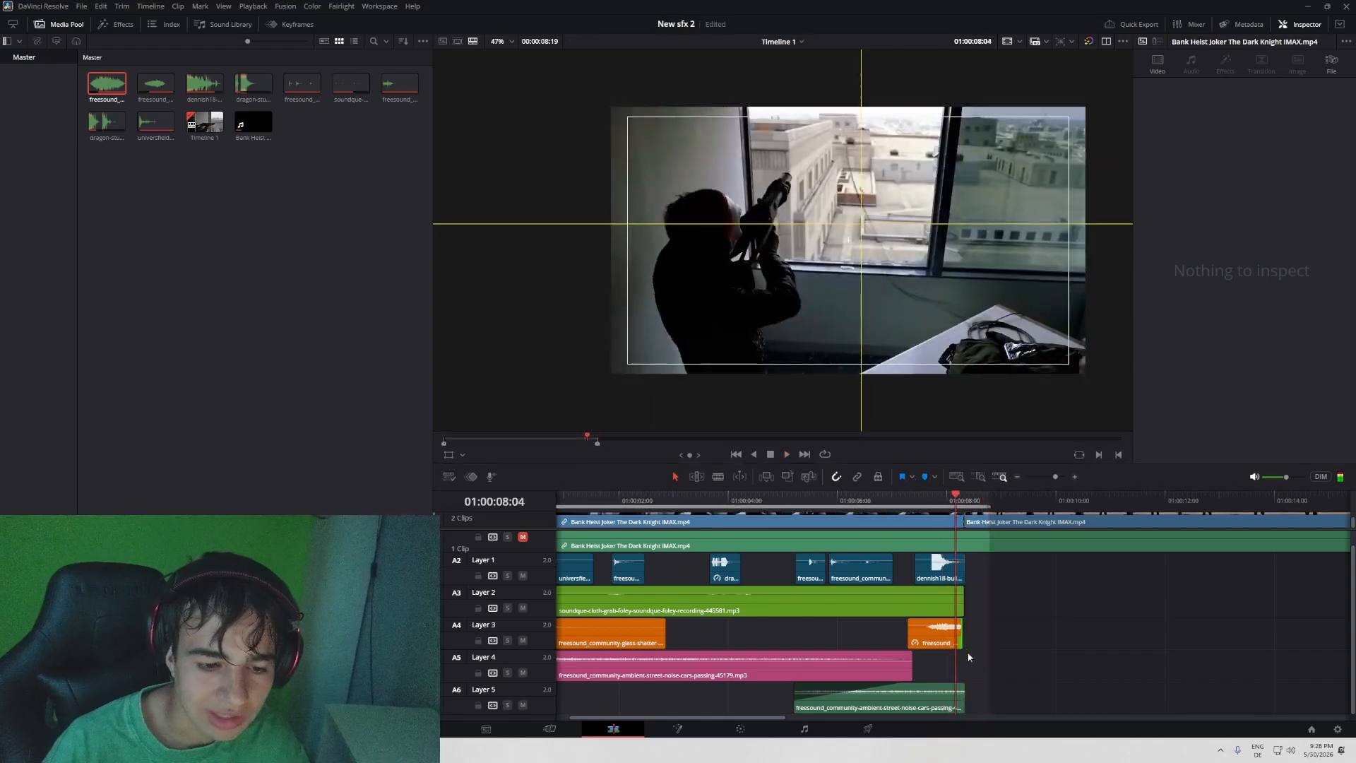
- Extend the Layer 3 clip over the start of the street shot again and play it
{"action": "left_click_drag", "start_coordinate": [964, 641], "coordinate": [989, 641]}
{"action": "key", "text": "space"}
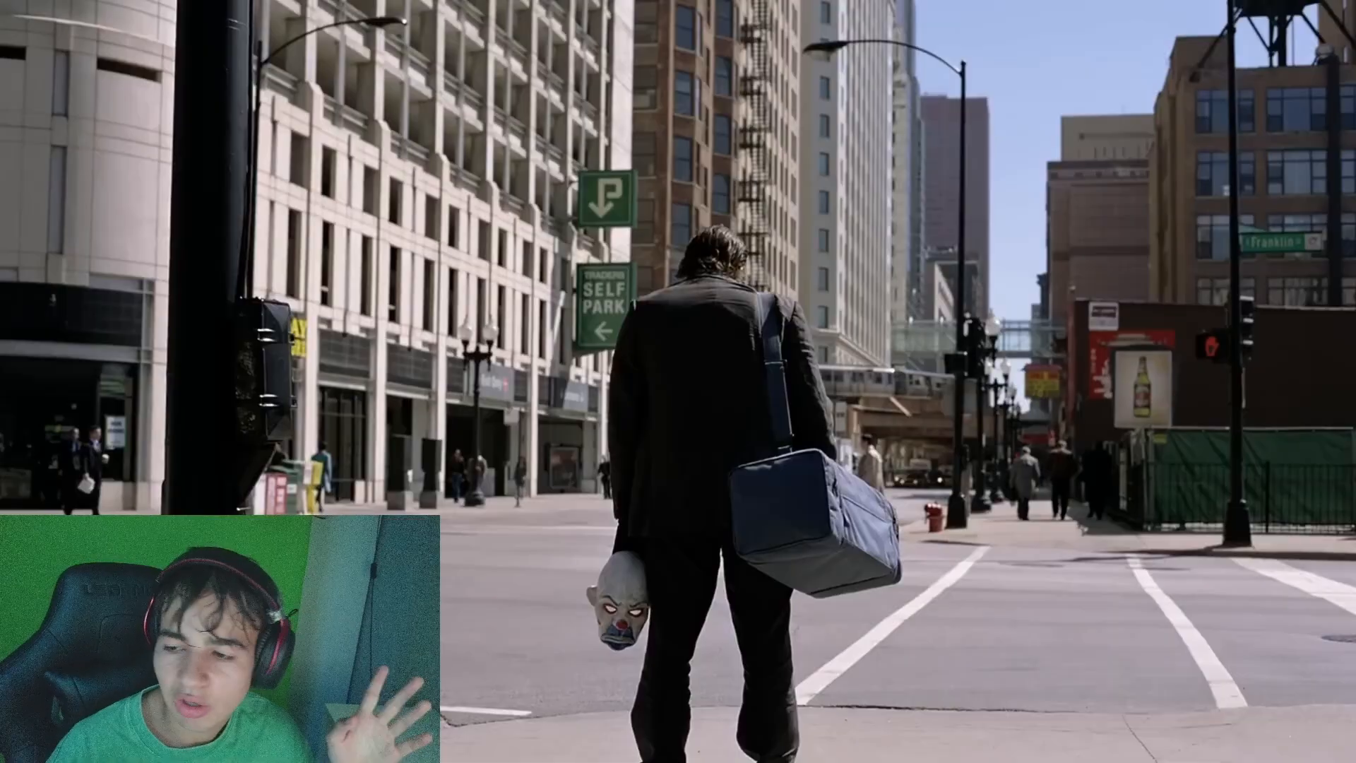
- Leave the full-screen playback and show the desktop
{"action": "mouse_move", "coordinate": [880, 370]}
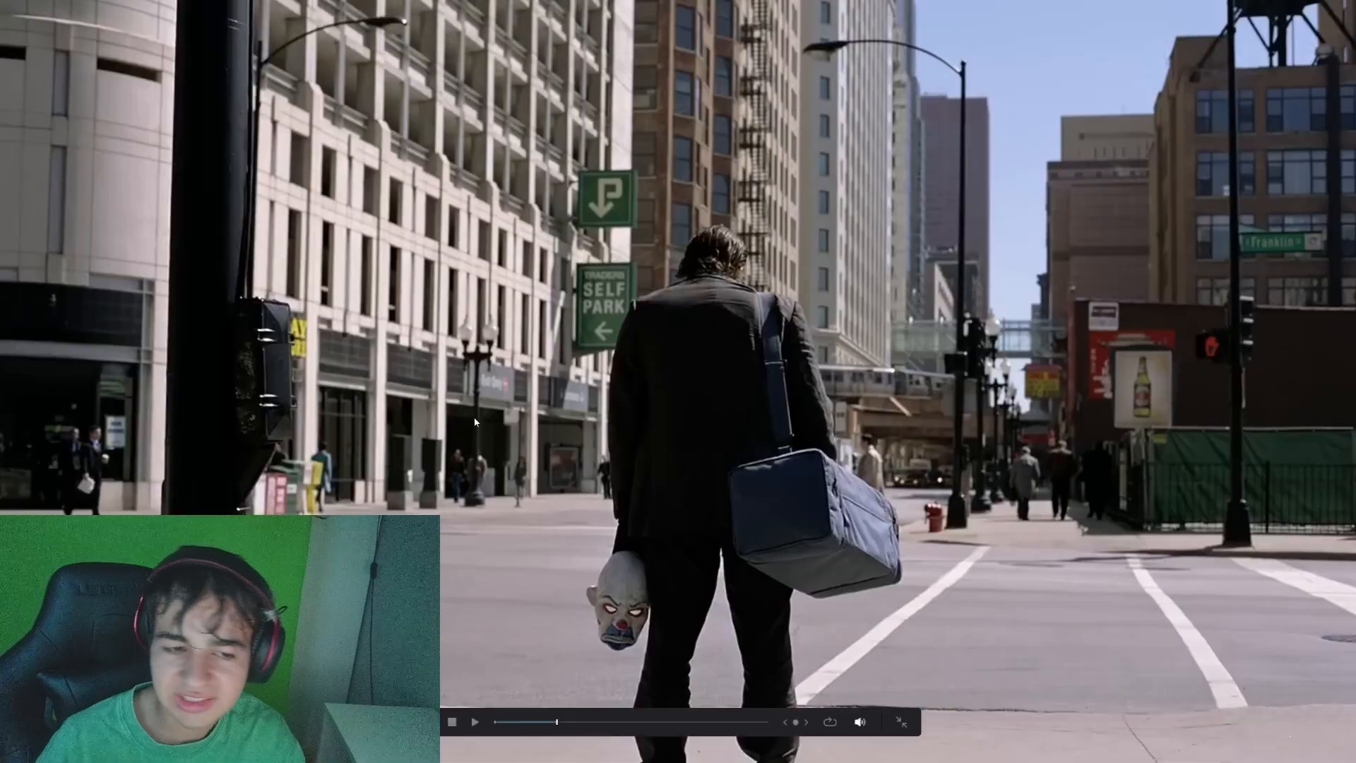
{"action": "key", "text": "Escape"}
{"action": "key", "text": "super+d"}
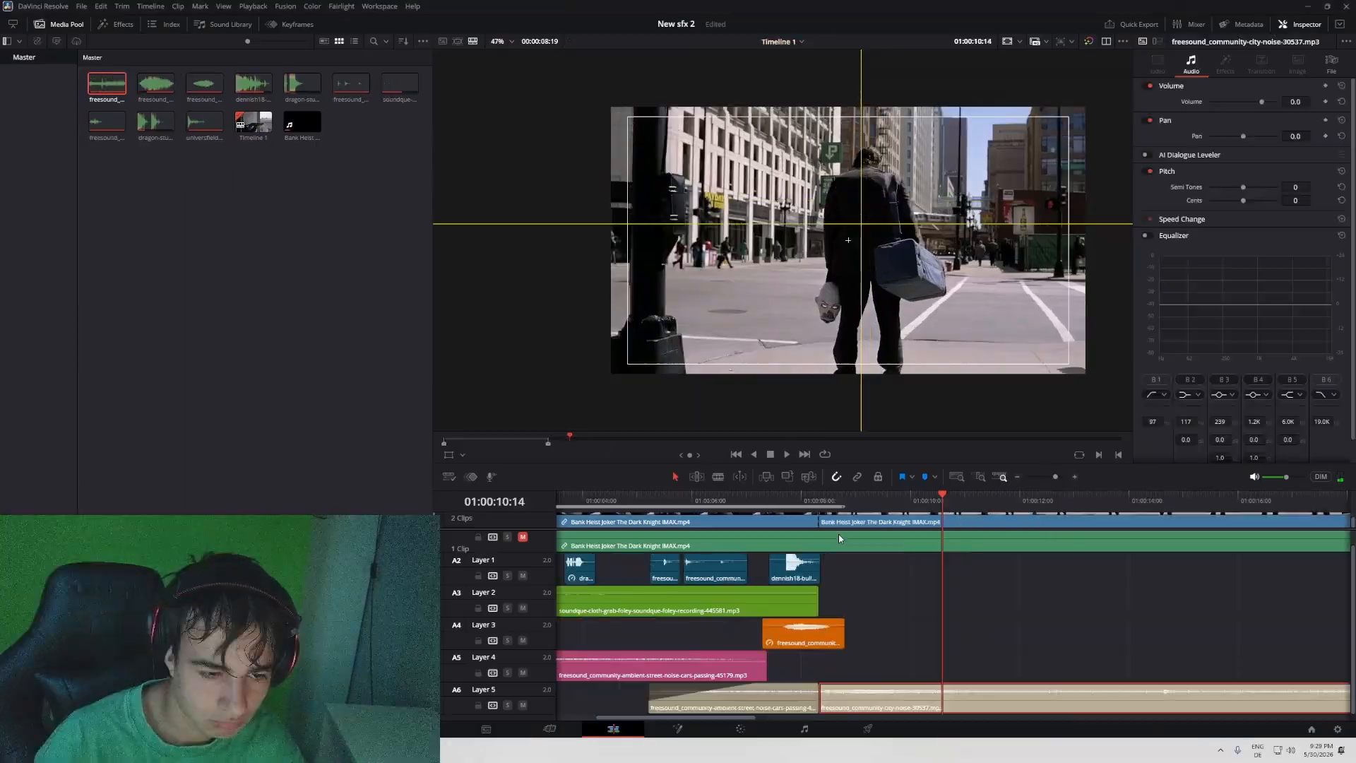
- Replay the cut to the street shot from 01:00:07:18 to check how the city noise on Layer 5 comes in
{"action": "left_click", "coordinate": [789, 502]}
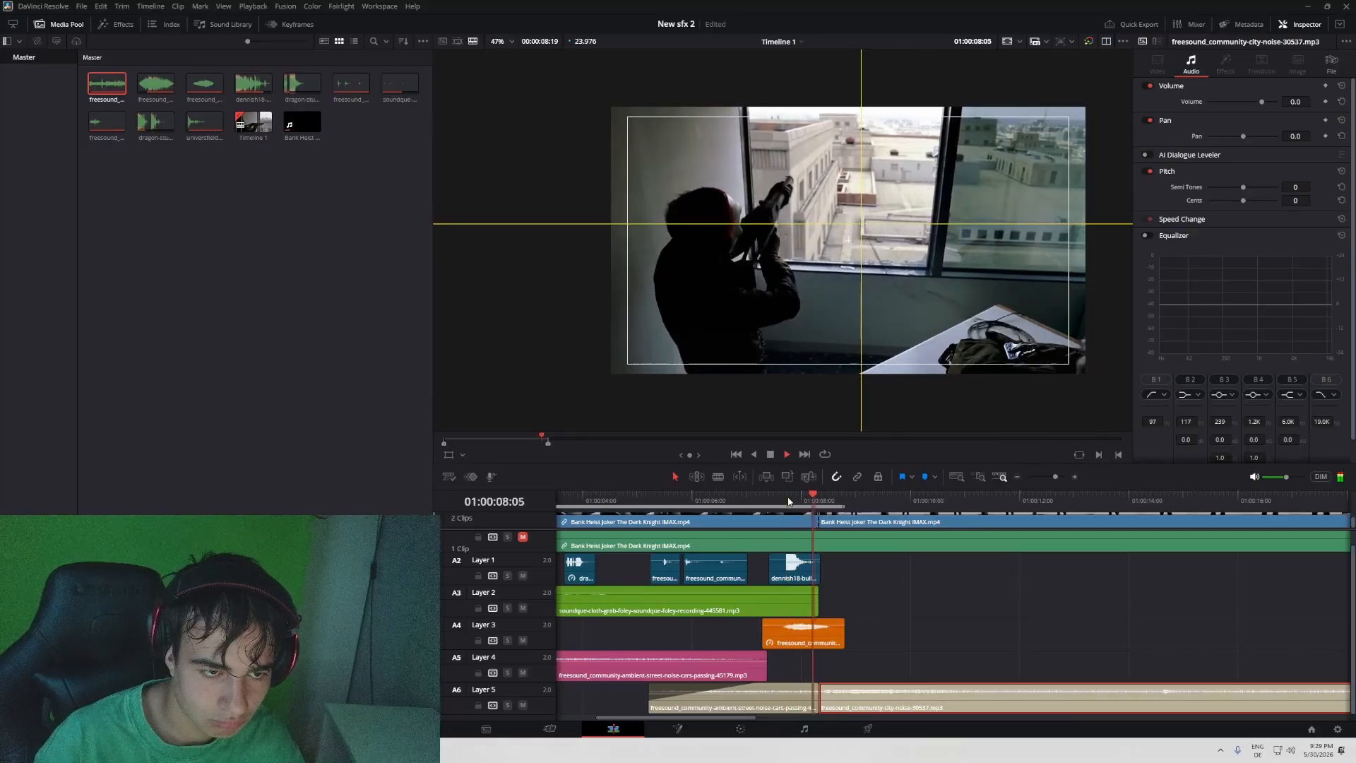
{"action": "left_click", "coordinate": [789, 501]}
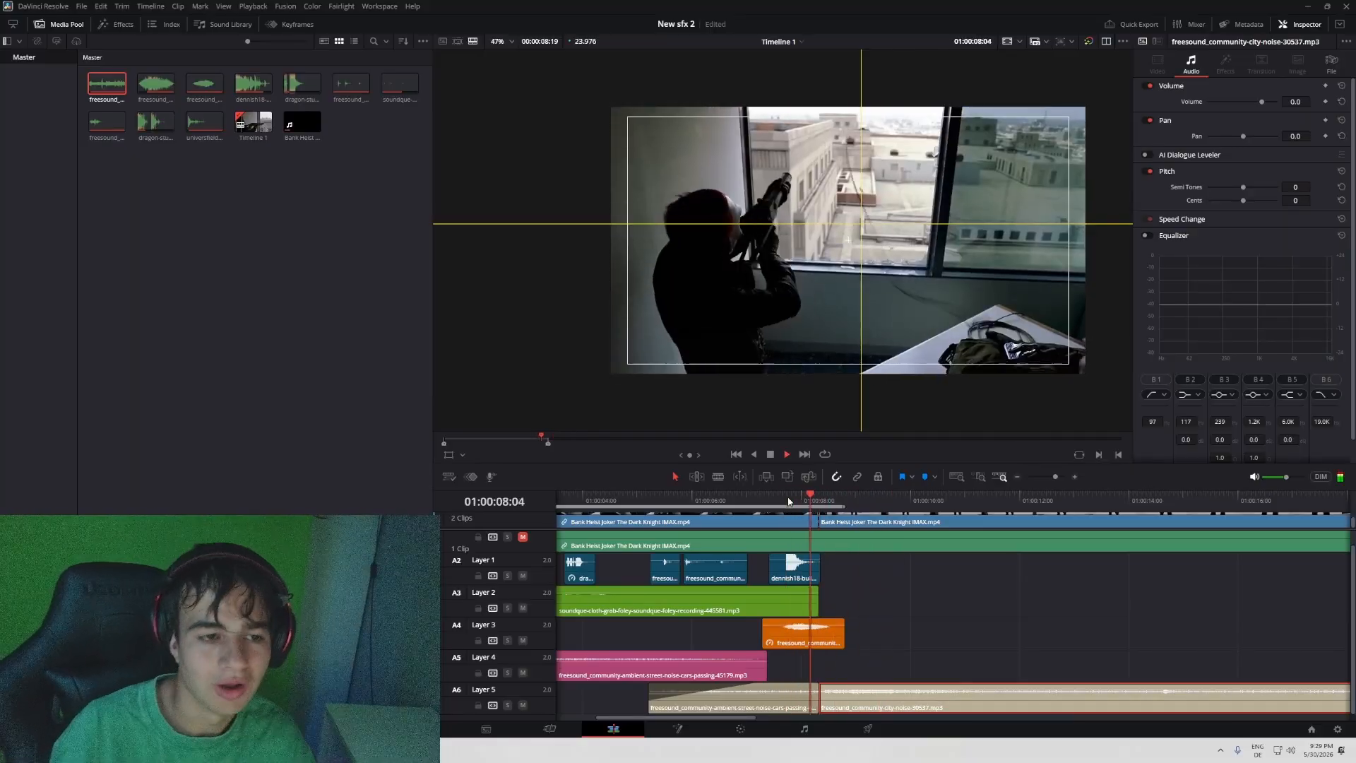
{"action": "left_click", "coordinate": [789, 502]}
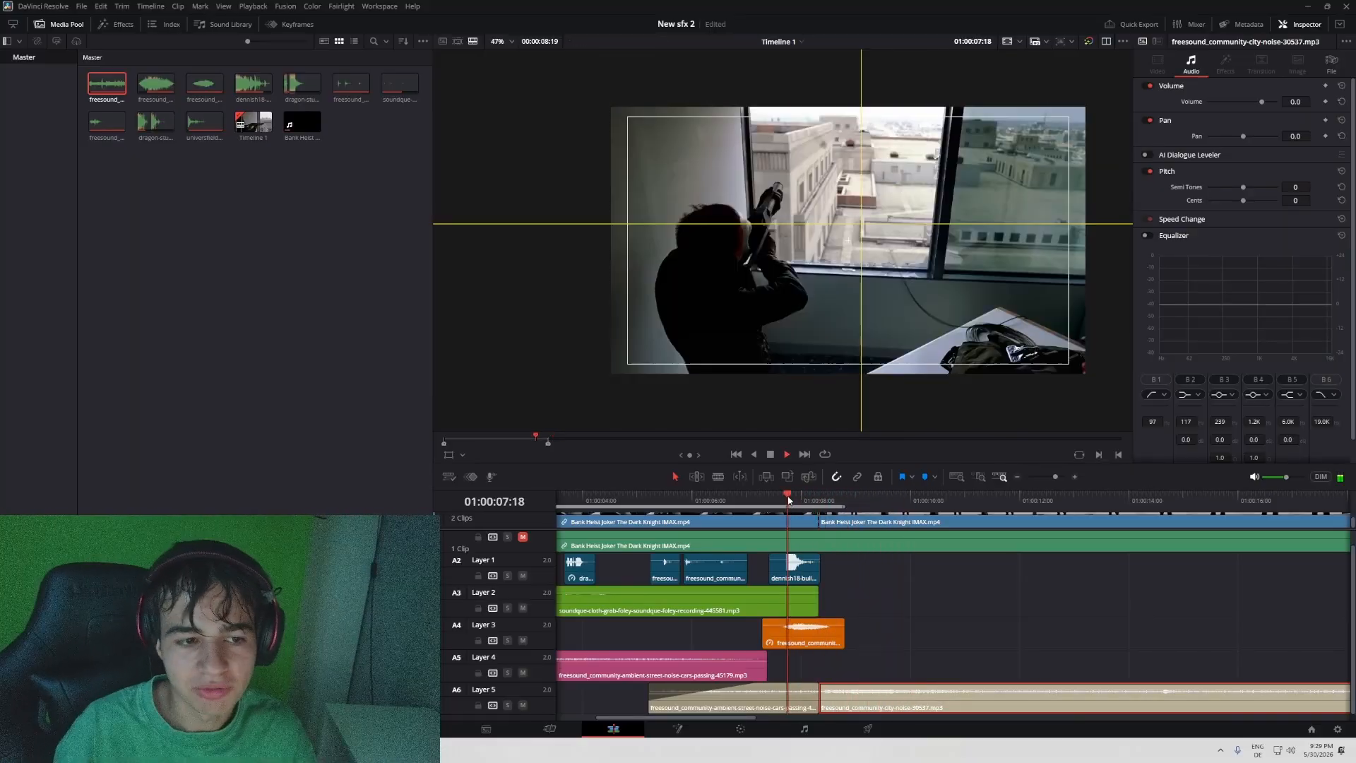
{"action": "left_click", "coordinate": [789, 501]}
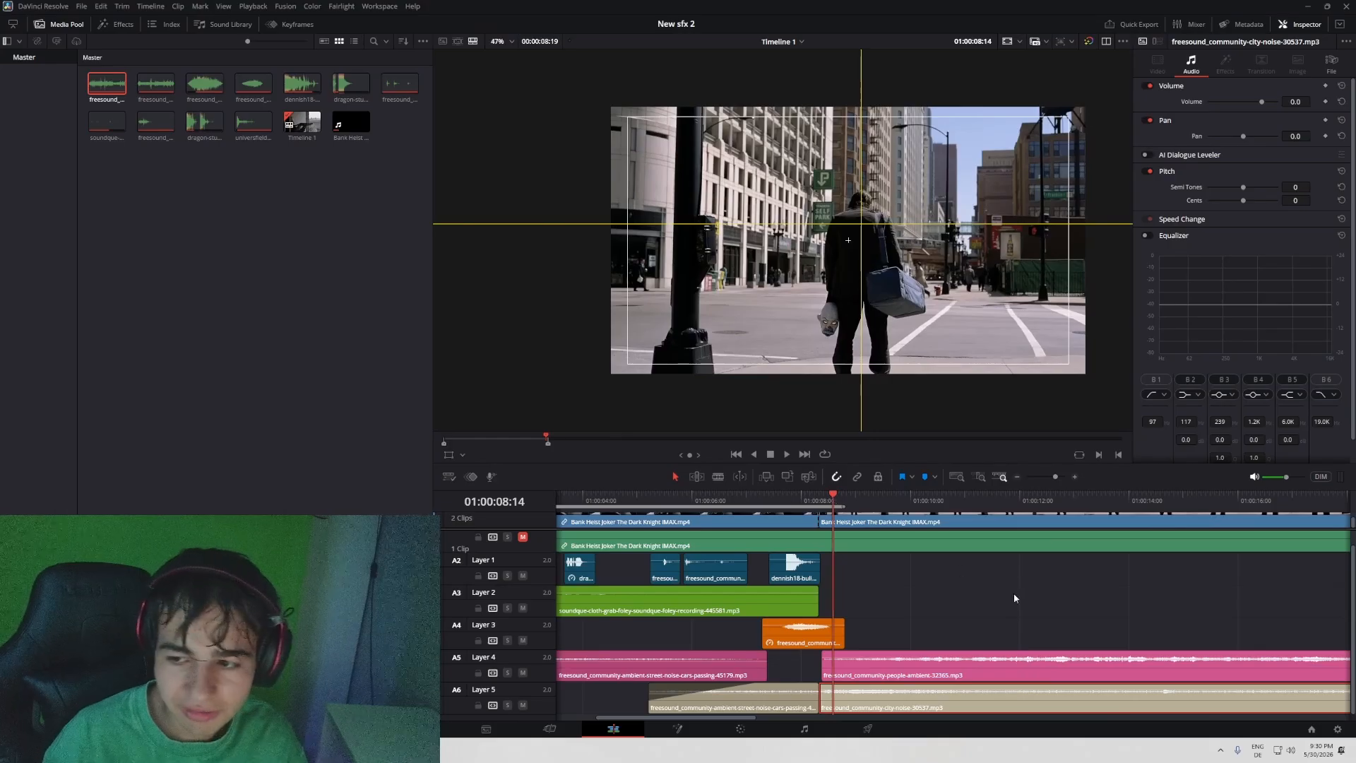
- Solo Layer 4, play the people ambience clip and lower its volume to -17.0
{"action": "left_click", "coordinate": [509, 674]}
{"action": "key", "text": "space"}
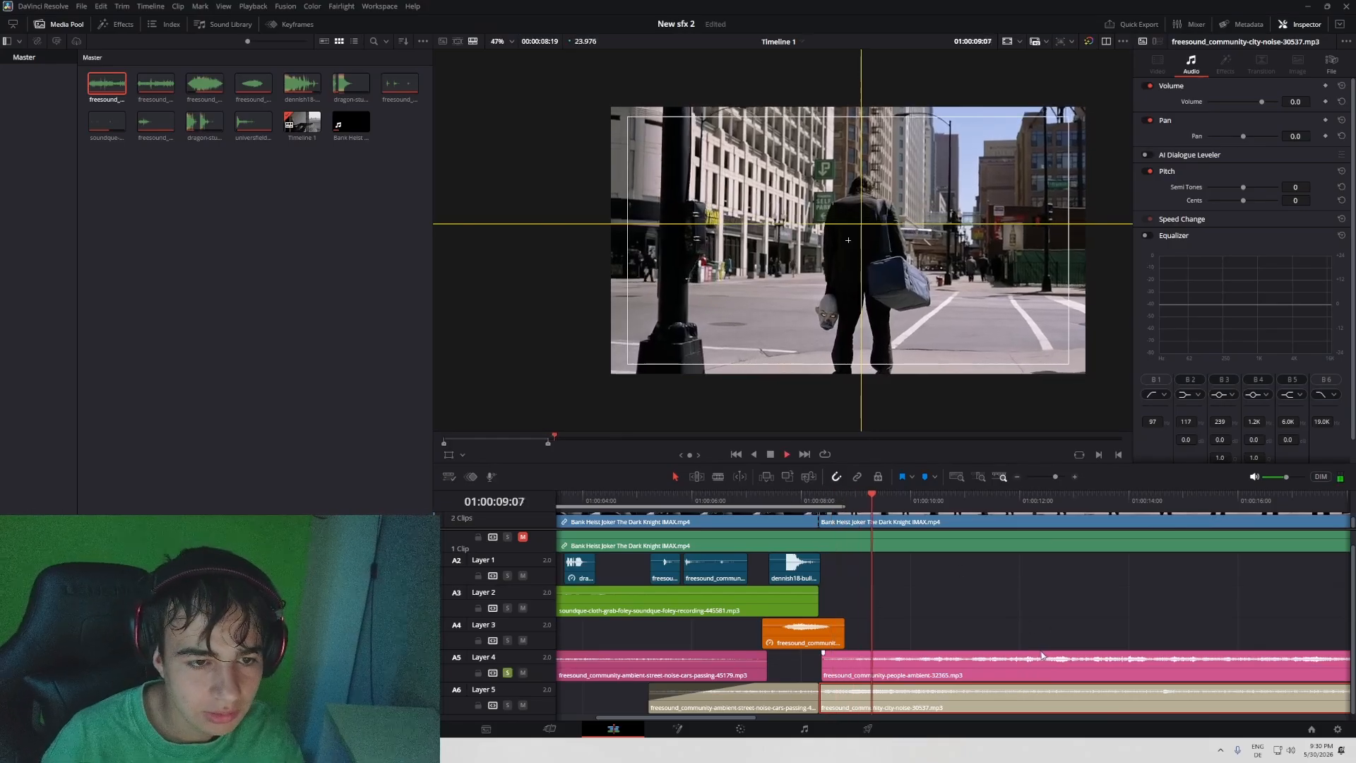
{"action": "left_click", "coordinate": [1074, 664]}
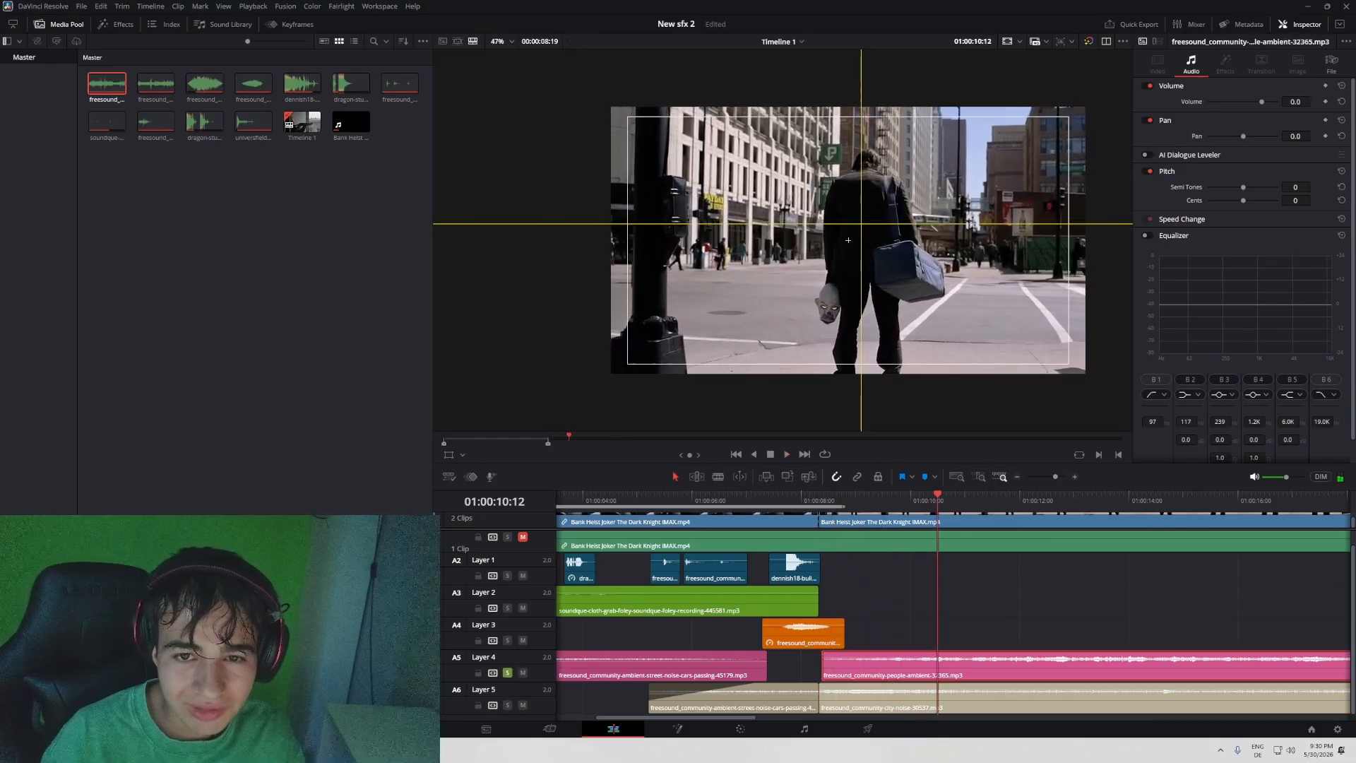
{"action": "left_click_drag", "start_coordinate": [1298, 101], "coordinate": [1280, 101]}
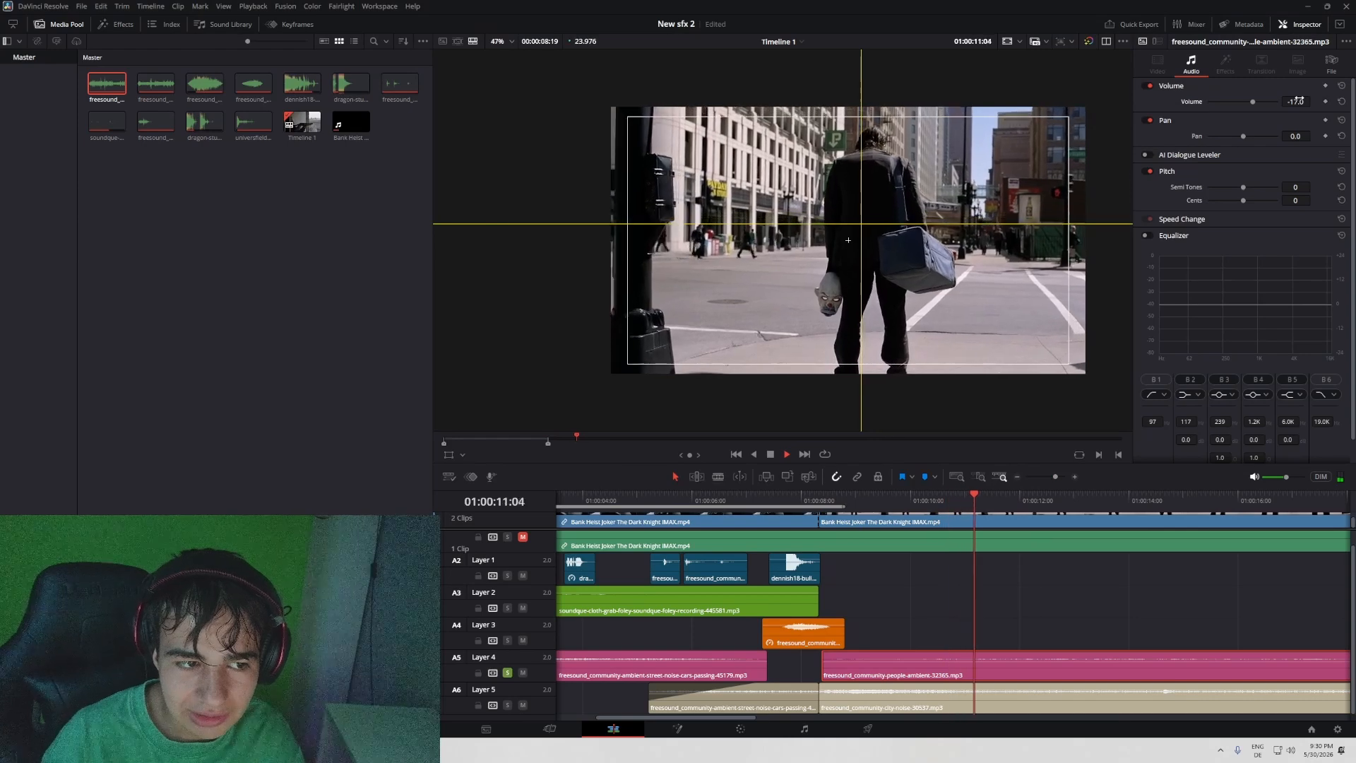
- Enable the people ambience clip's equalizer, boosting 4.5K by 16.0 and 1.1K by 7.6, and cutting band 2 at 64 by 13.4
{"action": "left_click", "coordinate": [1147, 235]}
{"action": "left_click", "coordinate": [1178, 242]}
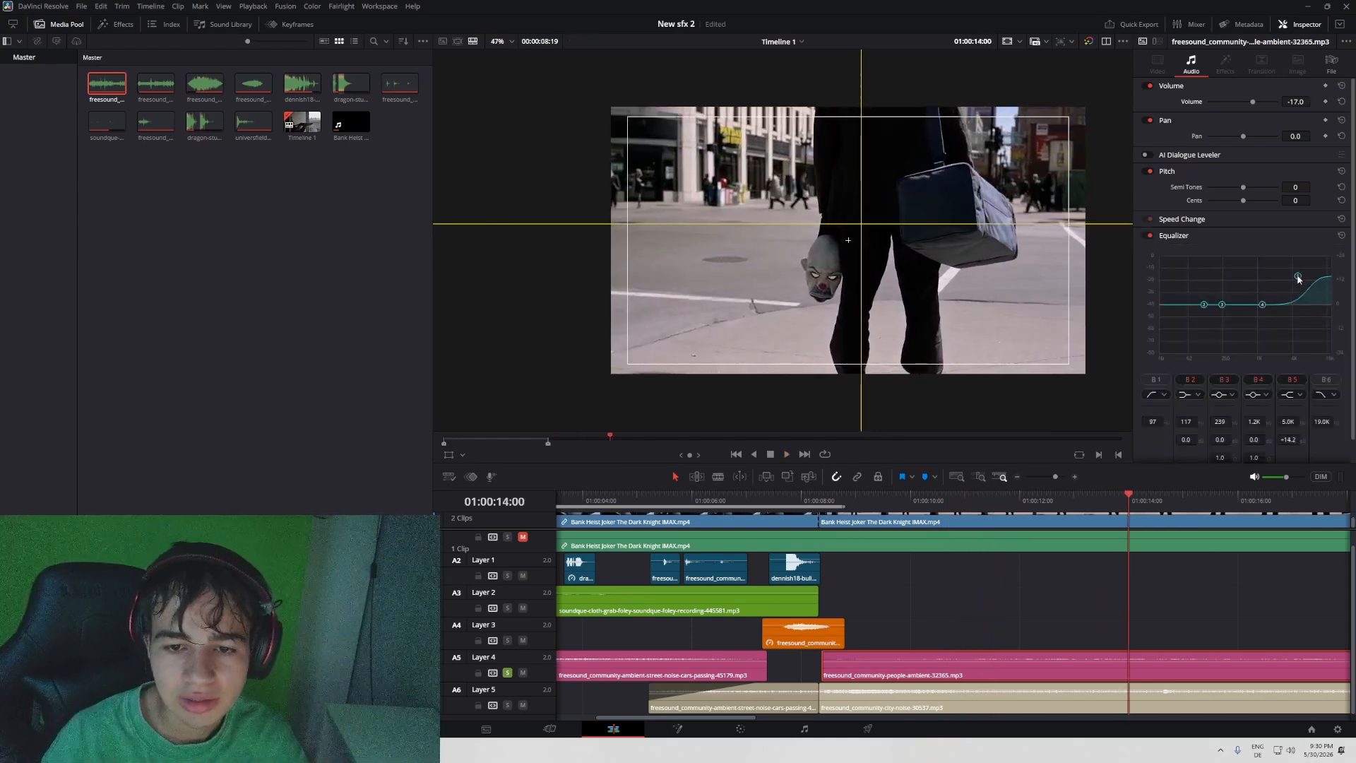
{"action": "left_click", "coordinate": [870, 510]}
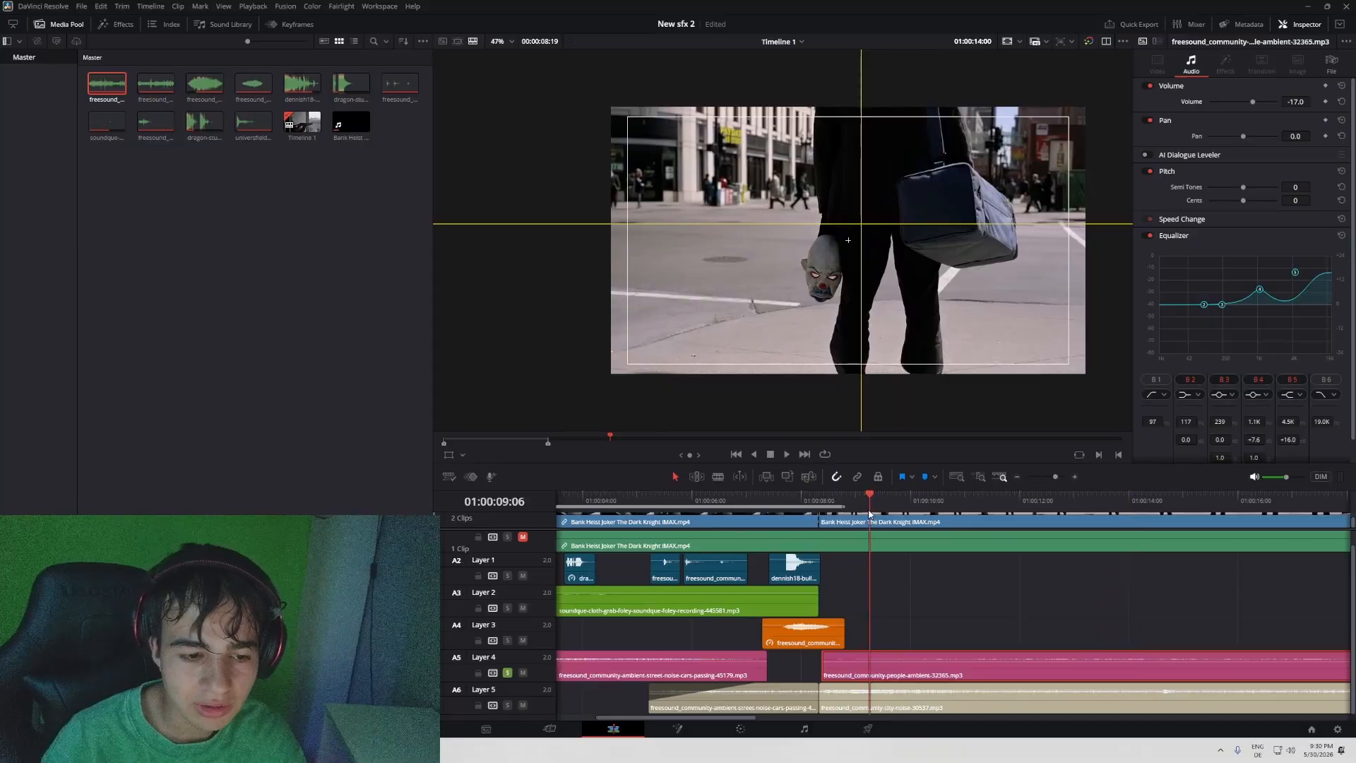
{"action": "left_click_drag", "start_coordinate": [1204, 304], "coordinate": [1189, 332]}
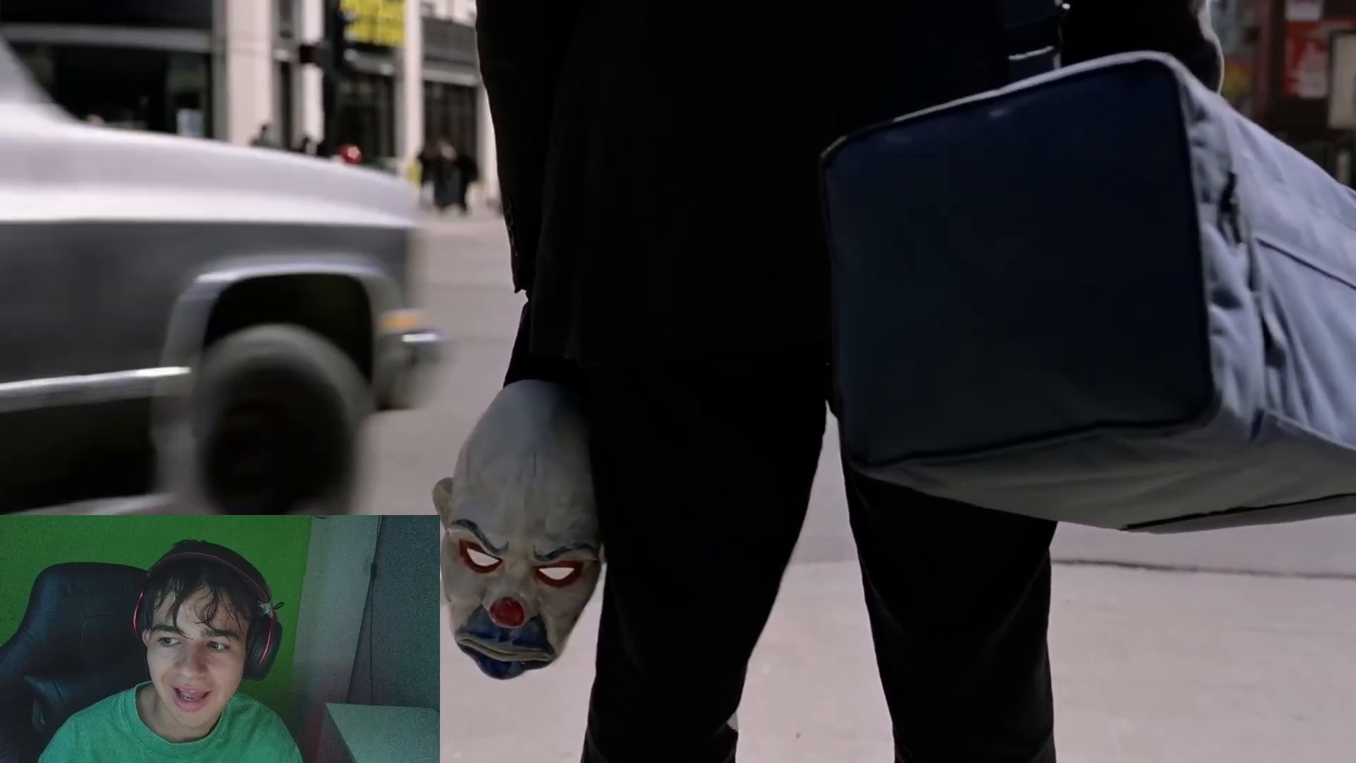
- Exit the full-screen playback and save the project
{"action": "key", "text": "Escape"}
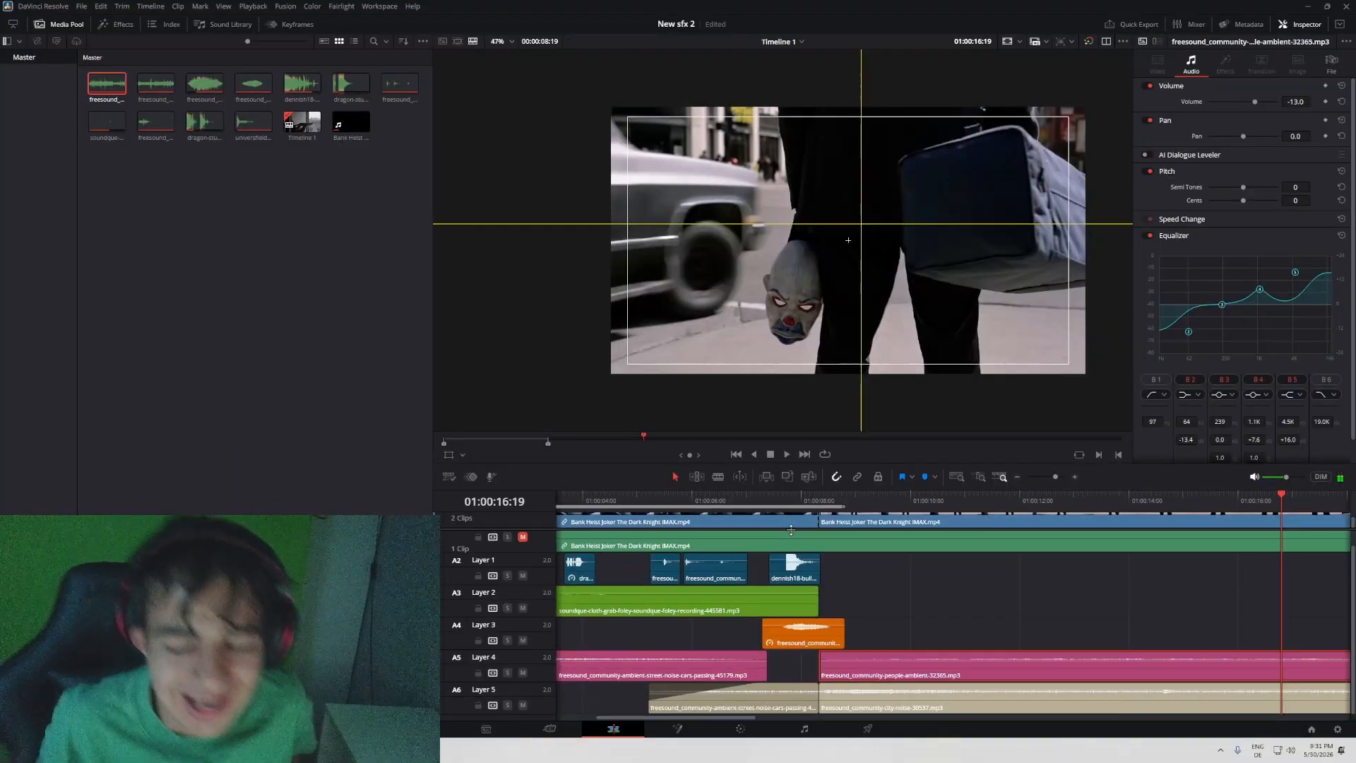
{"action": "key", "text": "ctrl+s"}
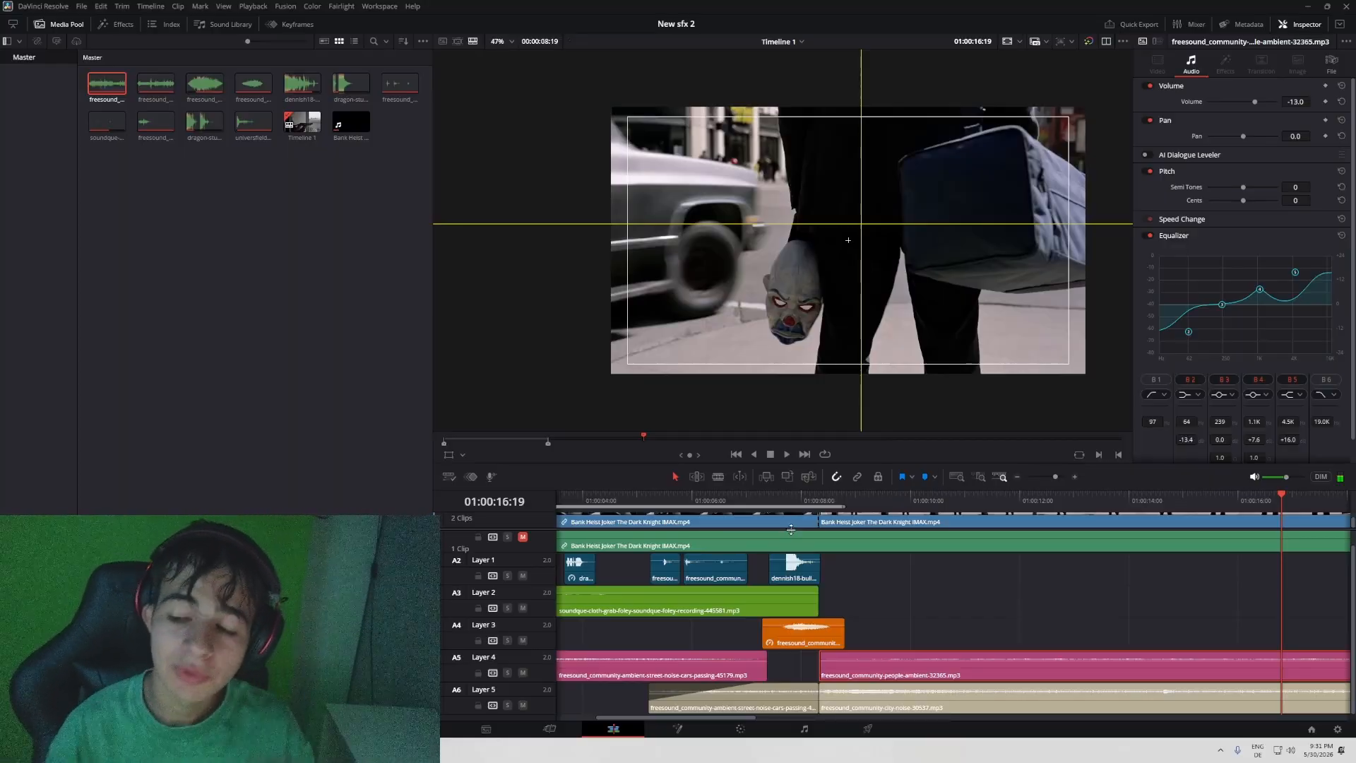
- Play the street shot with Layers 4 and 5 muted, up to the passing car at 01:00:17:01
{"action": "scroll", "coordinate": [715, 564], "scroll_direction": "down", "scroll_amount": 5}
{"action": "scroll", "coordinate": [715, 564], "scroll_direction": "up", "scroll_amount": 5}
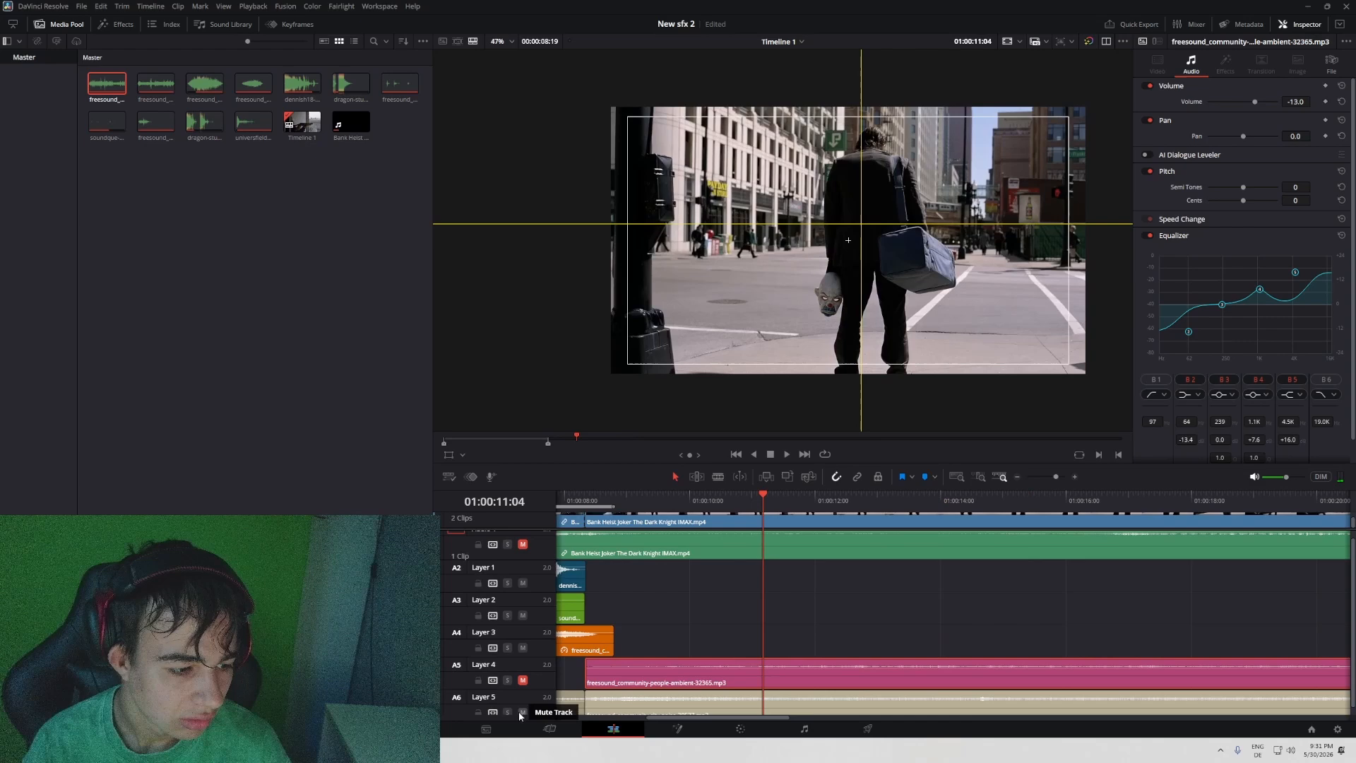
{"action": "key", "text": "space"}
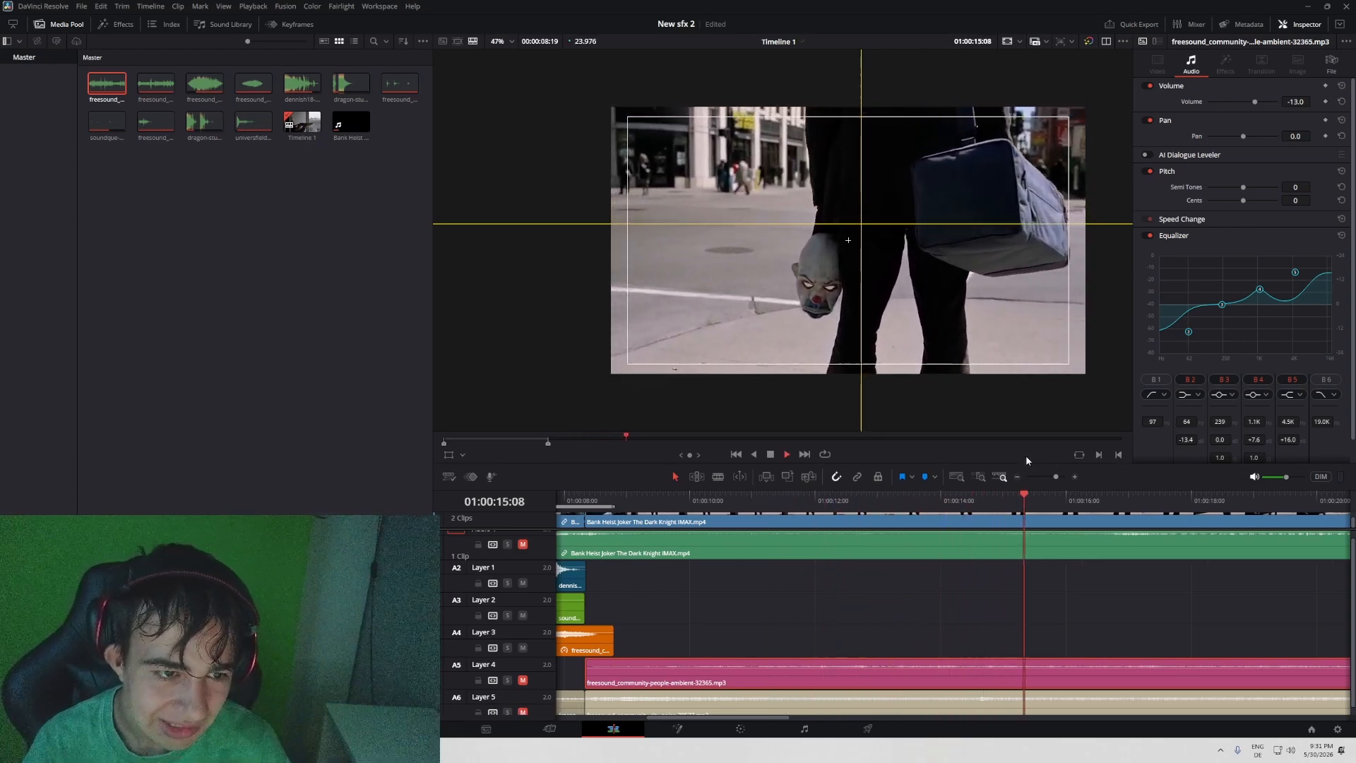
{"action": "key", "text": "space"}
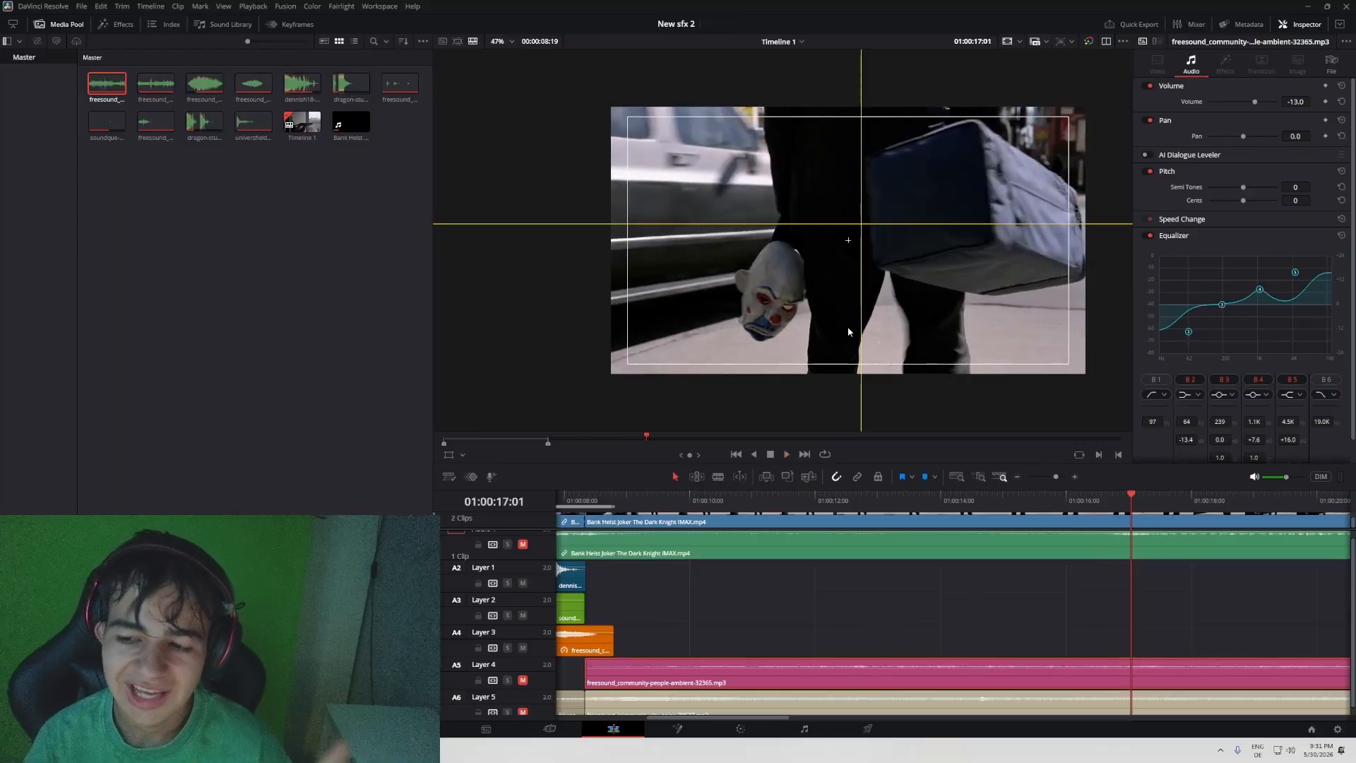
- Unmute the ambience on Layers 4 and 5 and play the street shot with it
{"action": "left_click", "coordinate": [522, 681]}
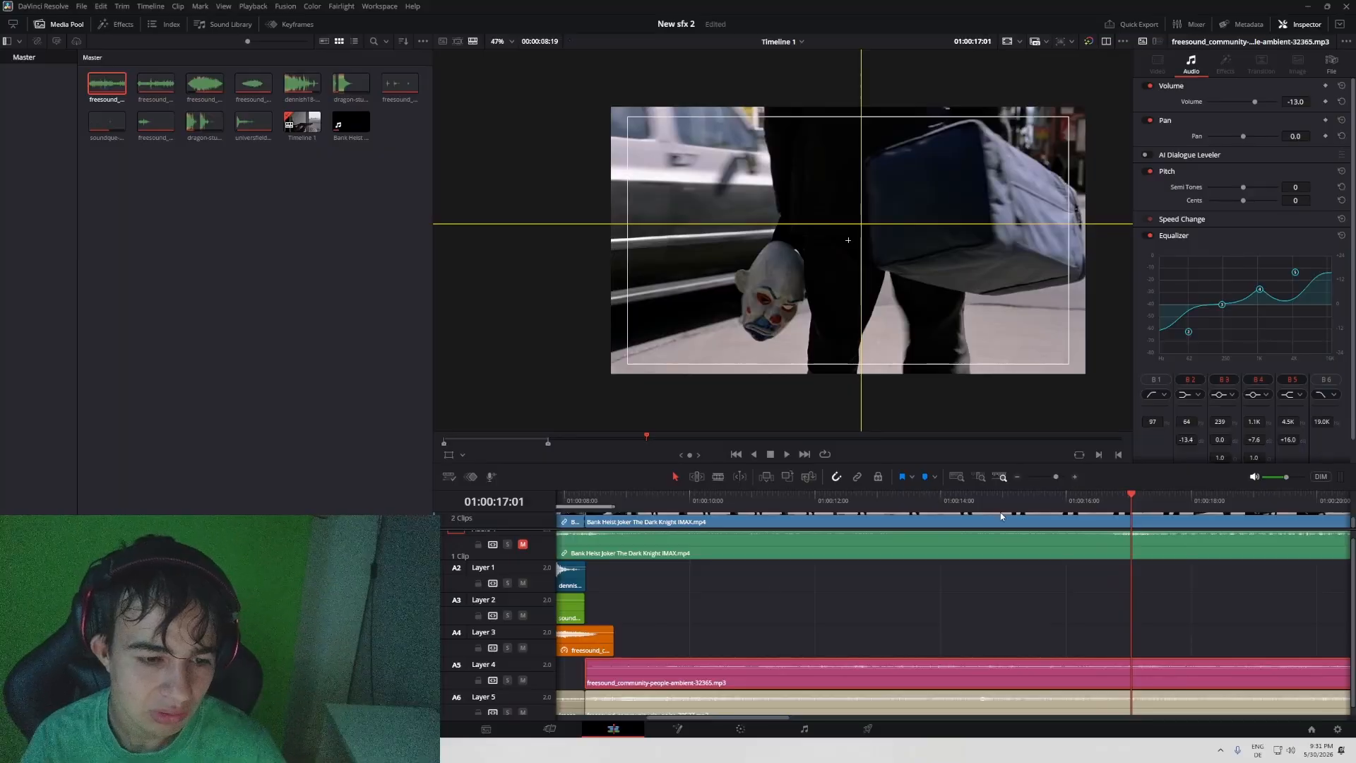
{"action": "left_click", "coordinate": [849, 499]}
{"action": "key", "text": "space"}
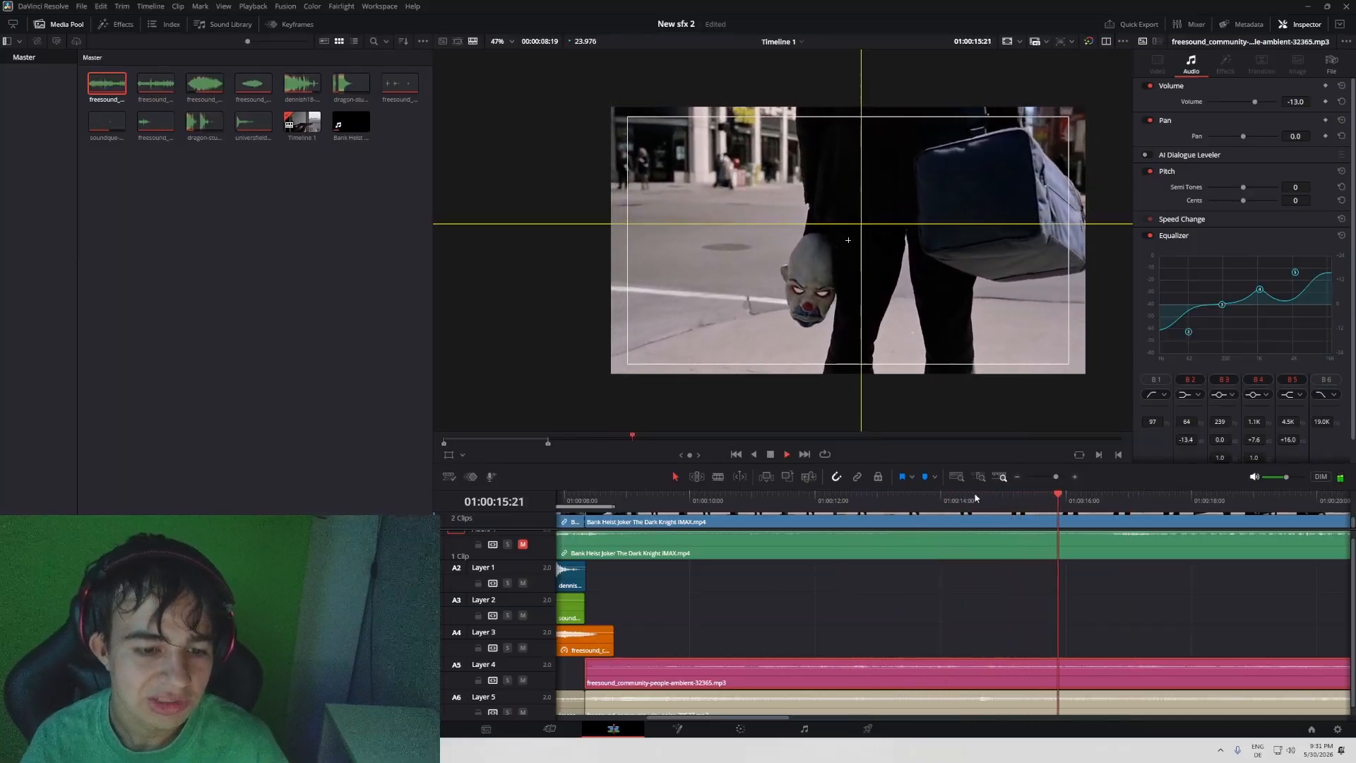
- Split the people ambience and city noise clips on Layers 4 and 5 at 01:00:16:12, just before the car passes
{"action": "key", "text": "space"}
{"action": "left_click_drag", "start_coordinate": [1076, 505], "coordinate": [1098, 510]}
{"action": "scroll", "coordinate": [1140, 609], "scroll_direction": "right", "scroll_amount": 1}
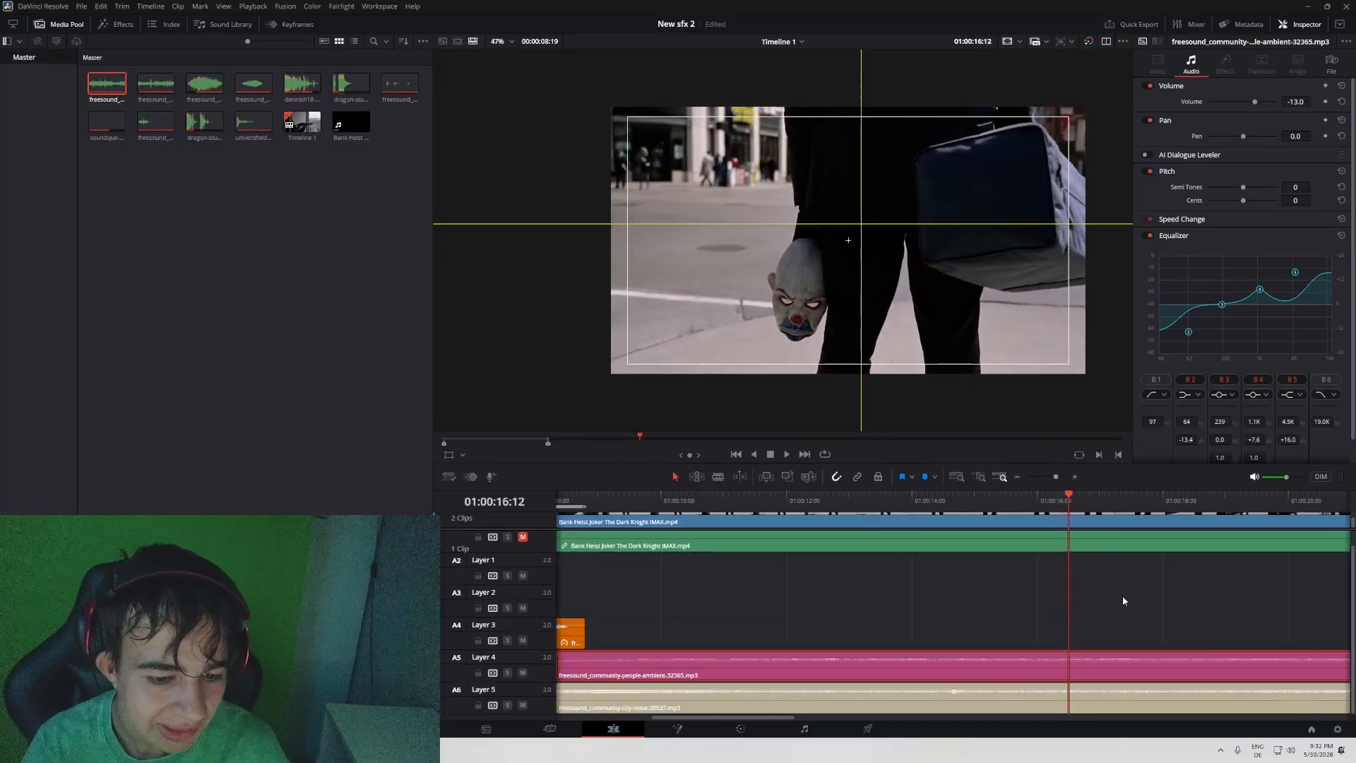
{"action": "left_click_drag", "start_coordinate": [1122, 597], "coordinate": [1113, 695]}
{"action": "key", "text": "ctrl+b"}
{"action": "scroll", "coordinate": [970, 594], "scroll_direction": "left", "scroll_amount": 3}
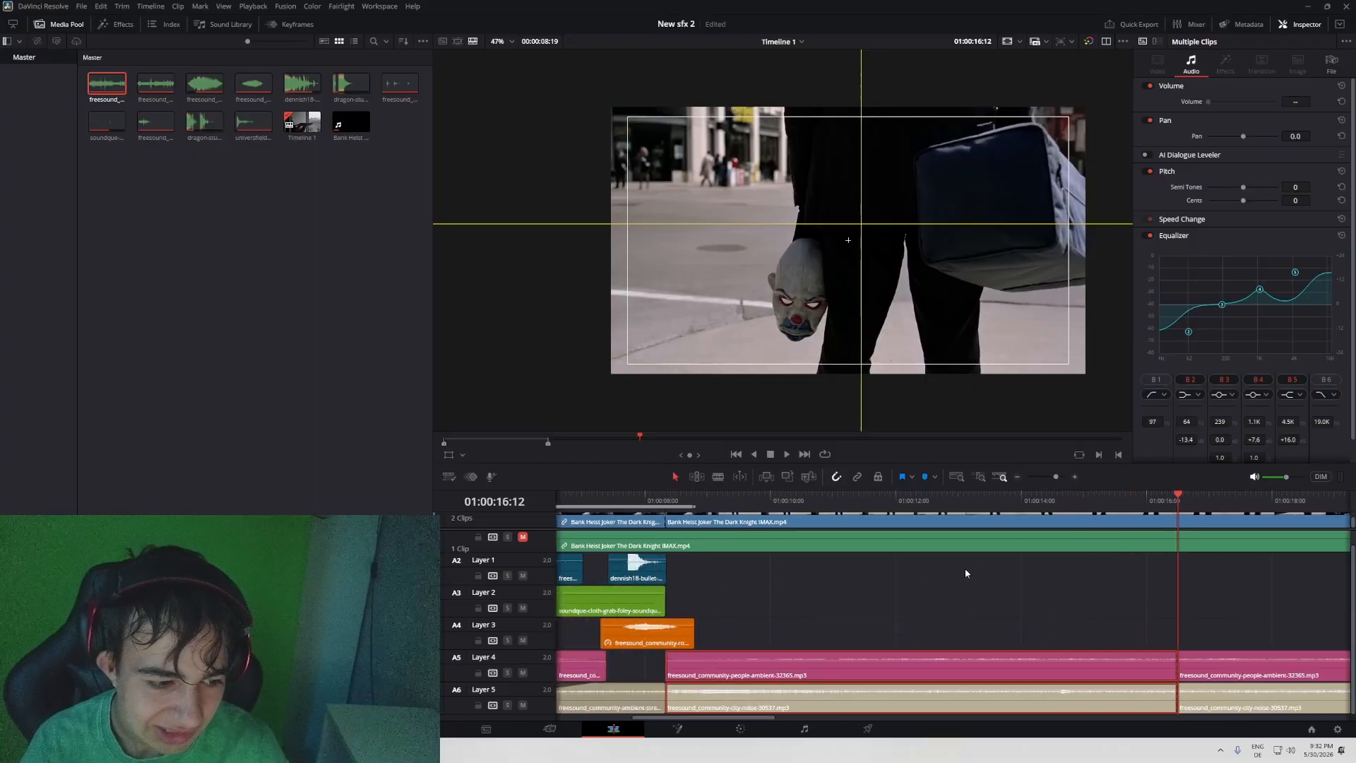
- Fade out the first parts of the split Layer 4 and 5 ambiences over about 8 seconds and play from 01:00:08:09
{"action": "left_click", "coordinate": [966, 569]}
{"action": "left_click_drag", "start_coordinate": [1174, 653], "coordinate": [660, 664]}
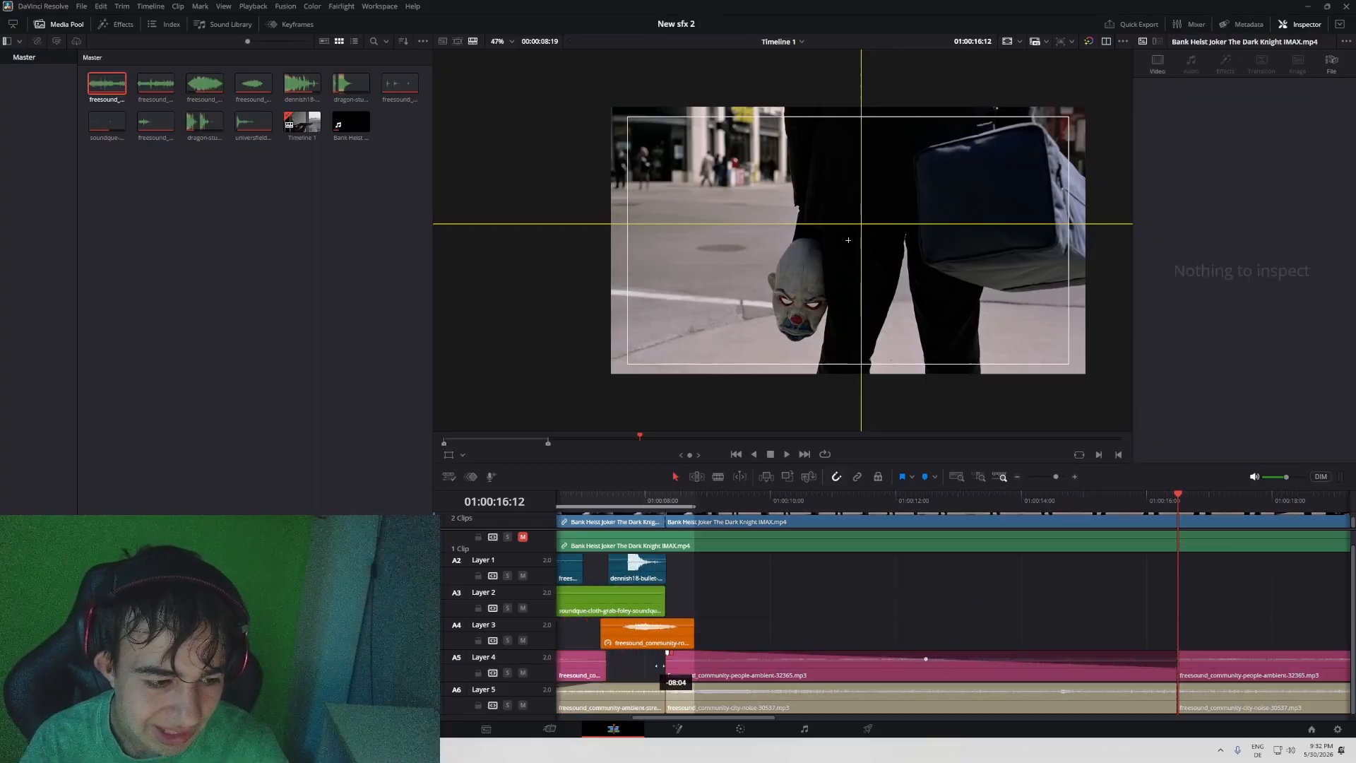
{"action": "left_click_drag", "start_coordinate": [1176, 685], "coordinate": [667, 686]}
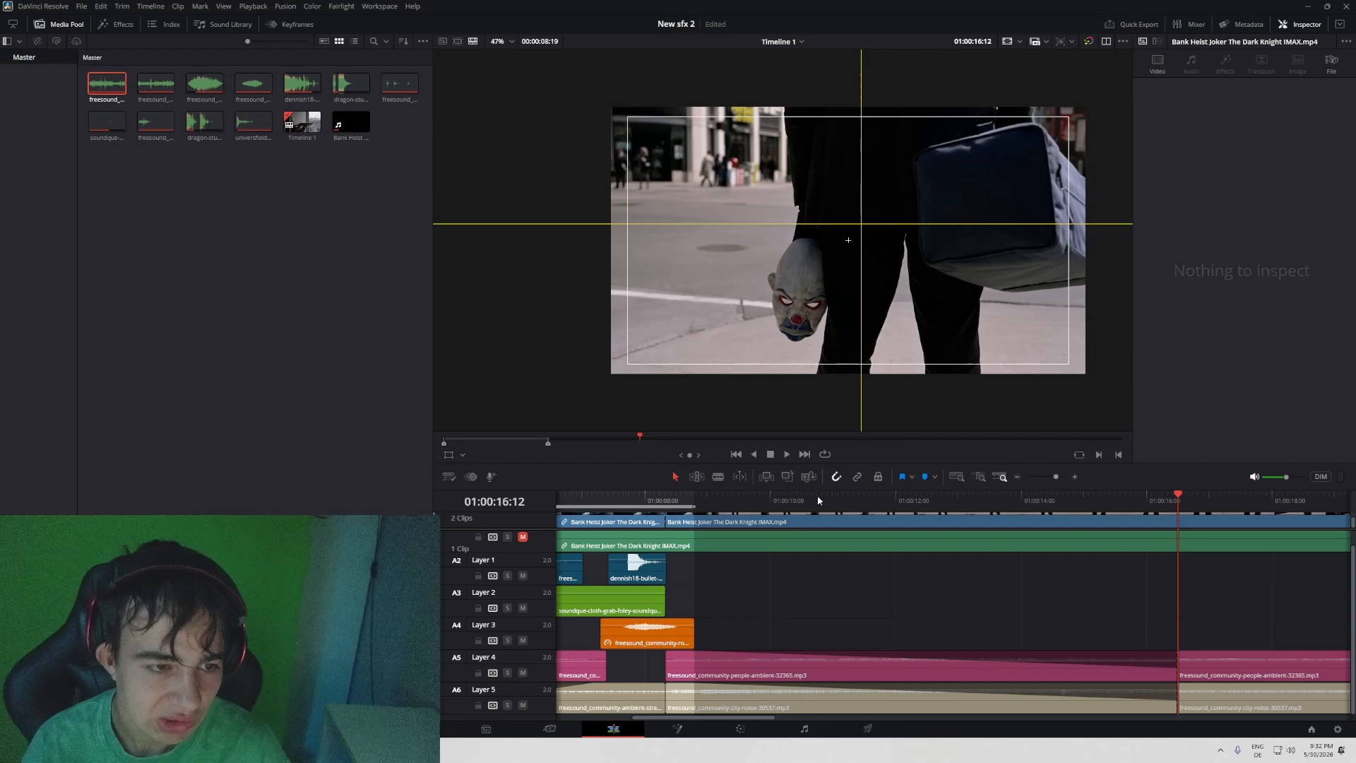
{"action": "left_click_drag", "start_coordinate": [818, 500], "coordinate": [669, 497]}
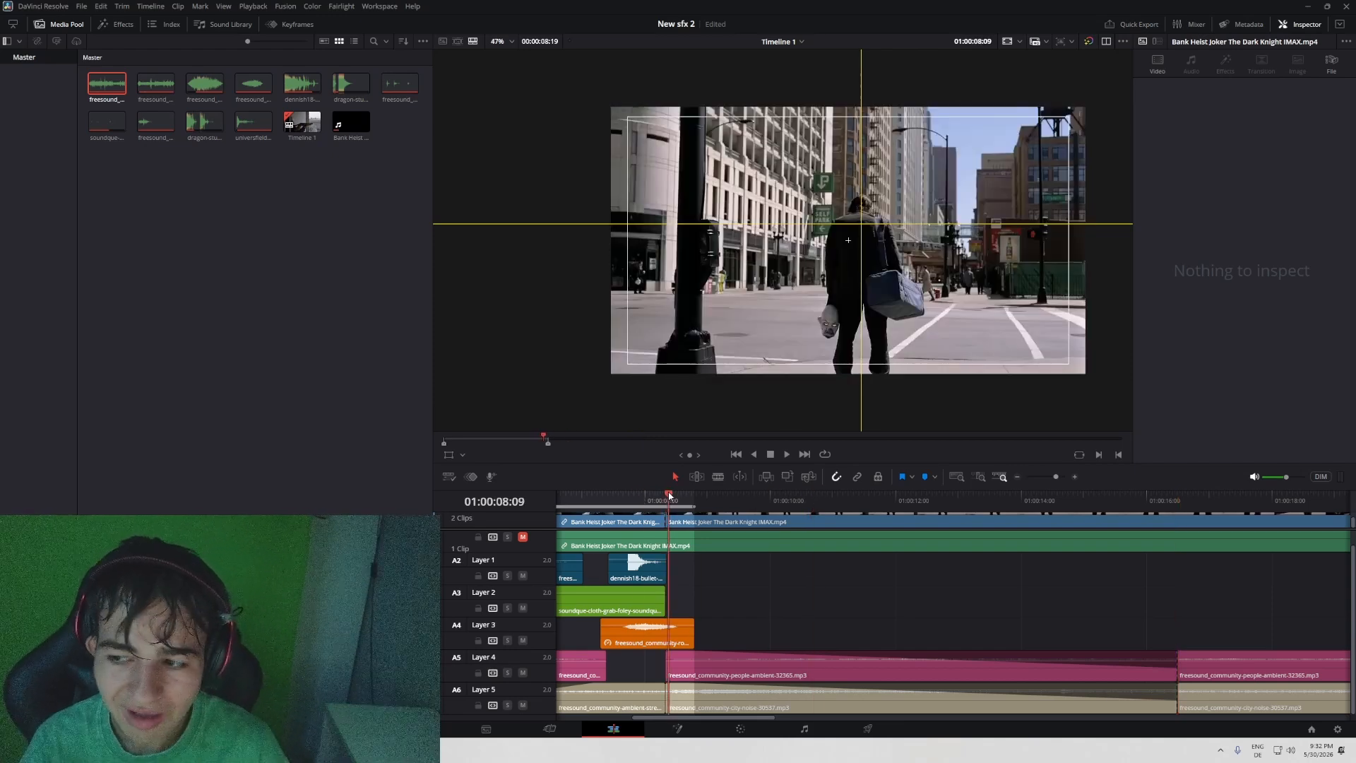
{"action": "key", "text": "space"}
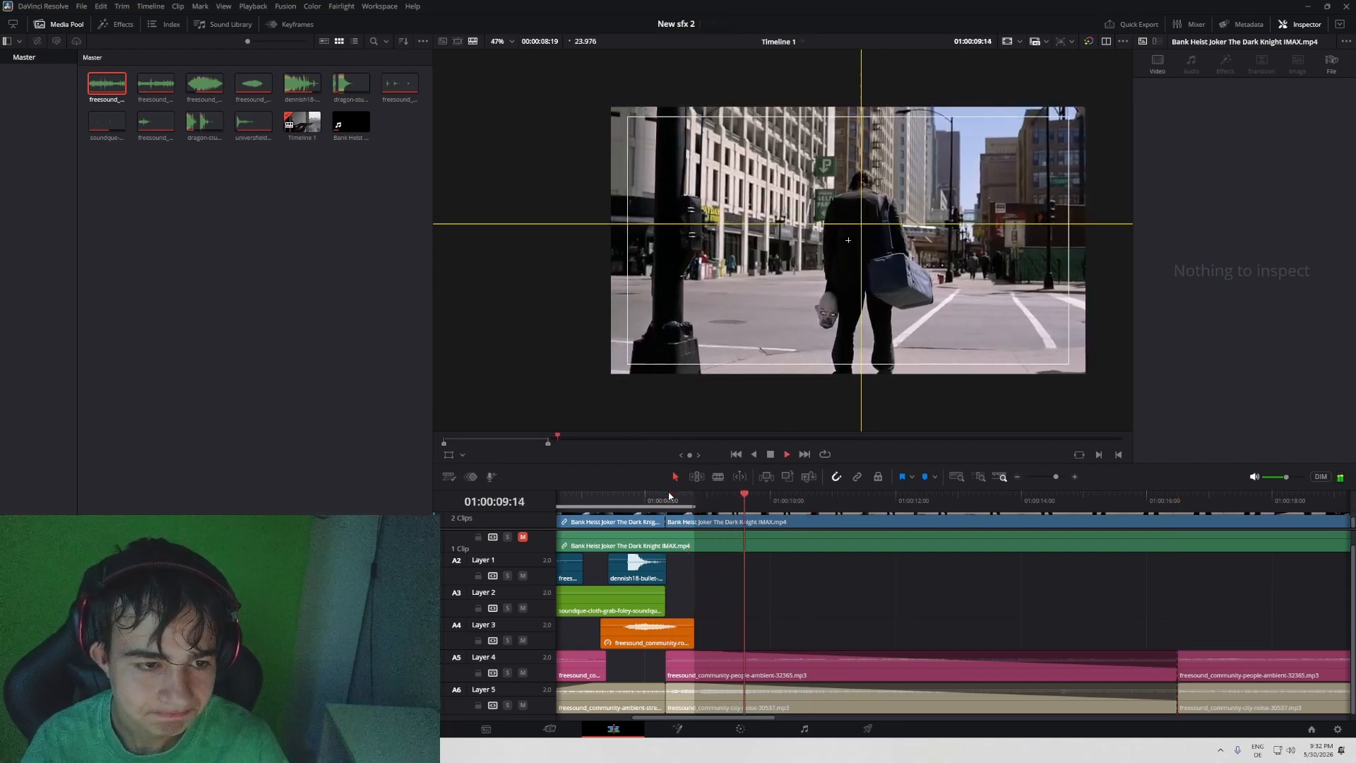
- Play the street shot full screen with the faded ambience and return to the Layer 4 and 5 cut at 01:00:16:12
{"action": "key", "text": "ctrl+f"}
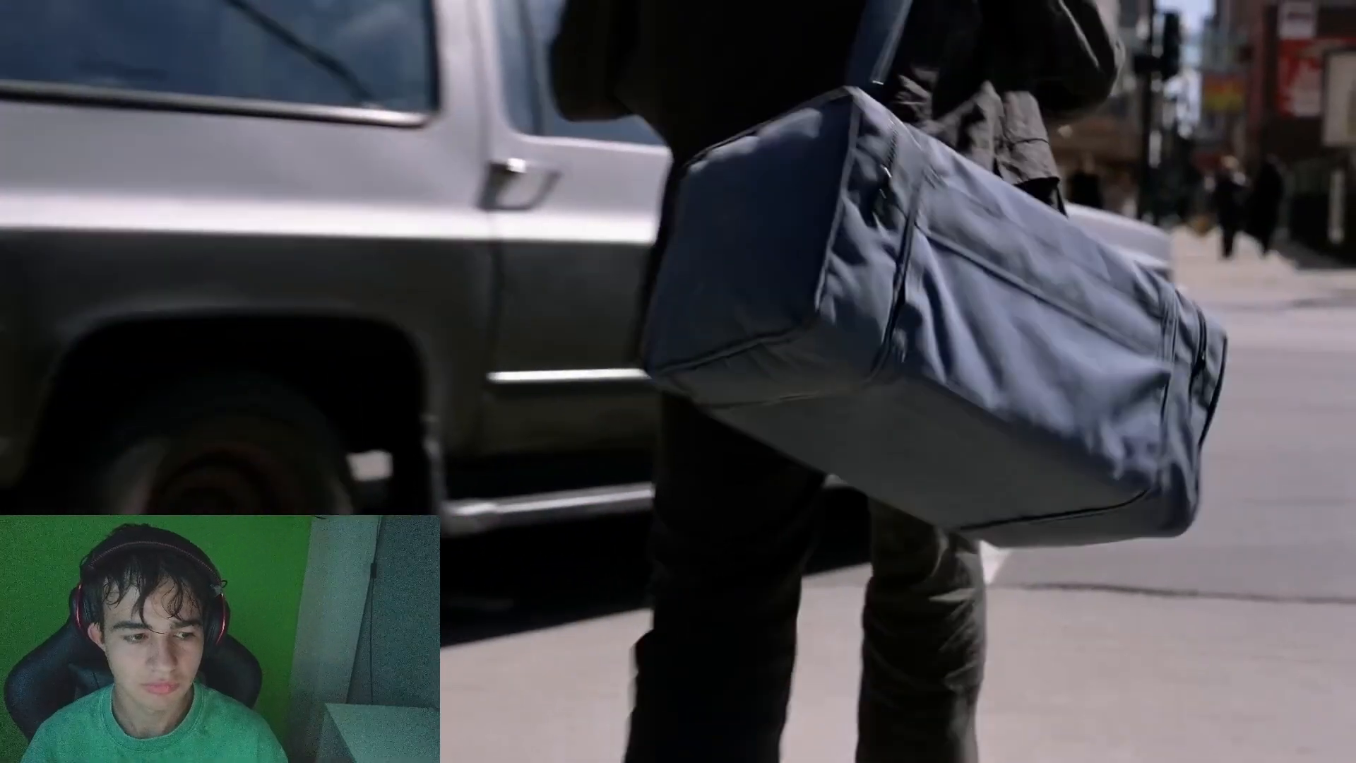
{"action": "key", "text": "Escape"}
{"action": "scroll", "coordinate": [1203, 631], "scroll_direction": "right", "scroll_amount": 2}
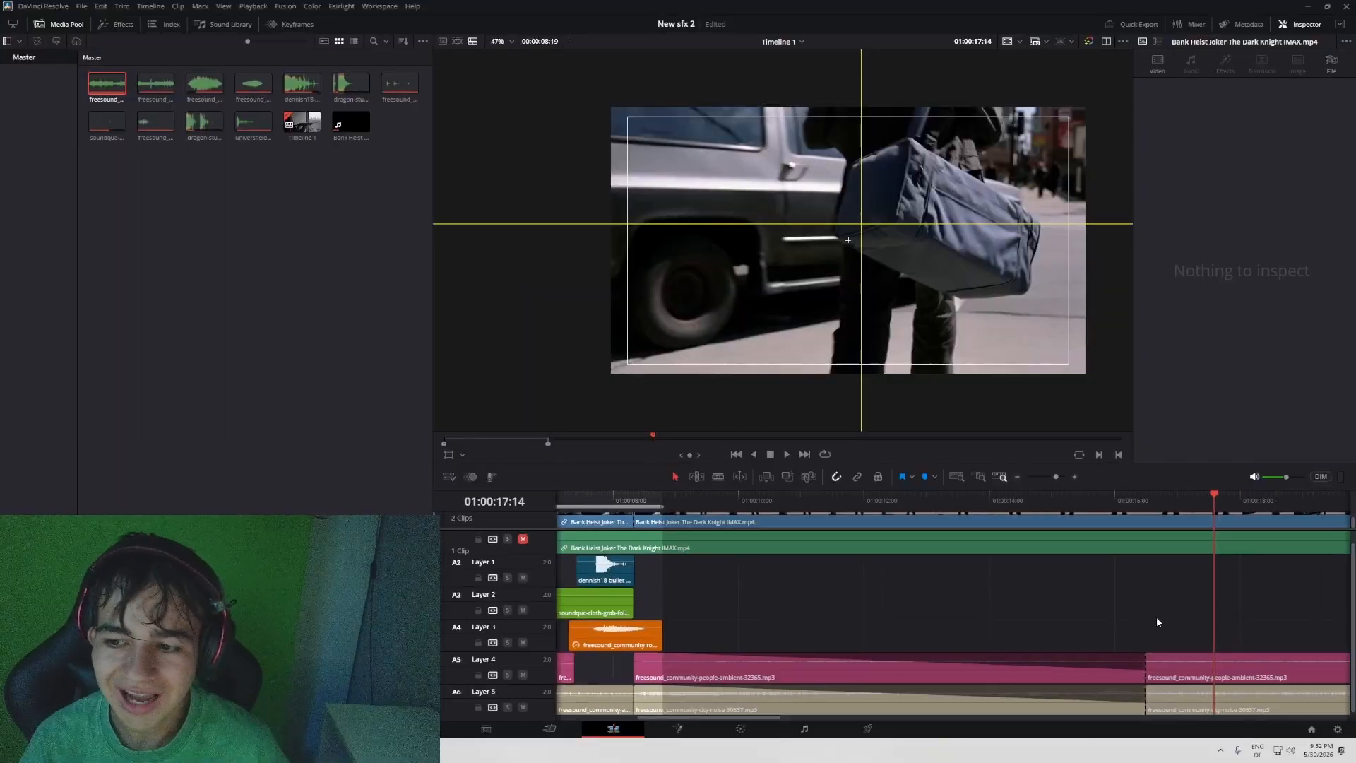
{"action": "left_click", "coordinate": [1126, 505]}
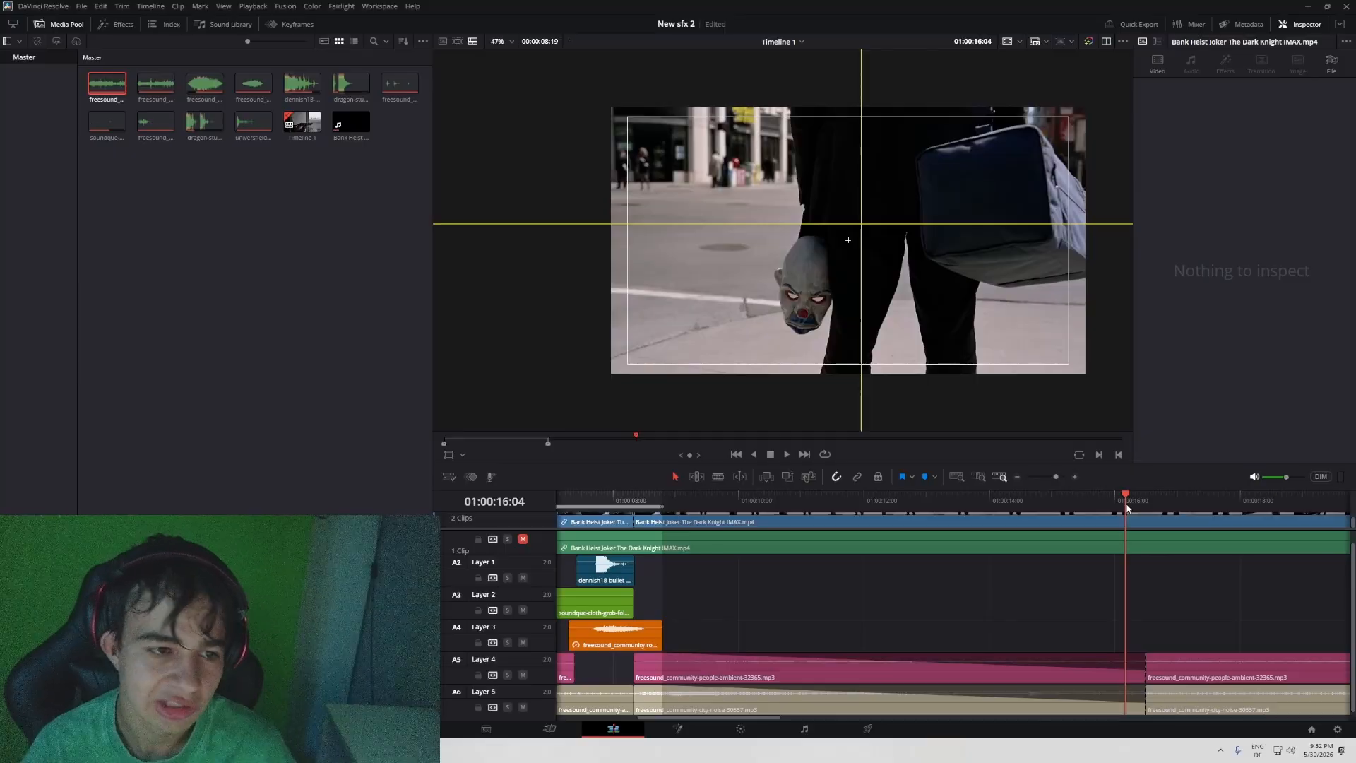
{"action": "mouse_move", "coordinate": [1128, 508]}
{"action": "left_mouse_down"}
{"action": "mouse_move", "coordinate": [1166, 508]}
{"action": "mouse_move", "coordinate": [1008, 512]}
{"action": "mouse_move", "coordinate": [1220, 526]}
{"action": "mouse_move", "coordinate": [1146, 523]}
{"action": "left_mouse_up"}
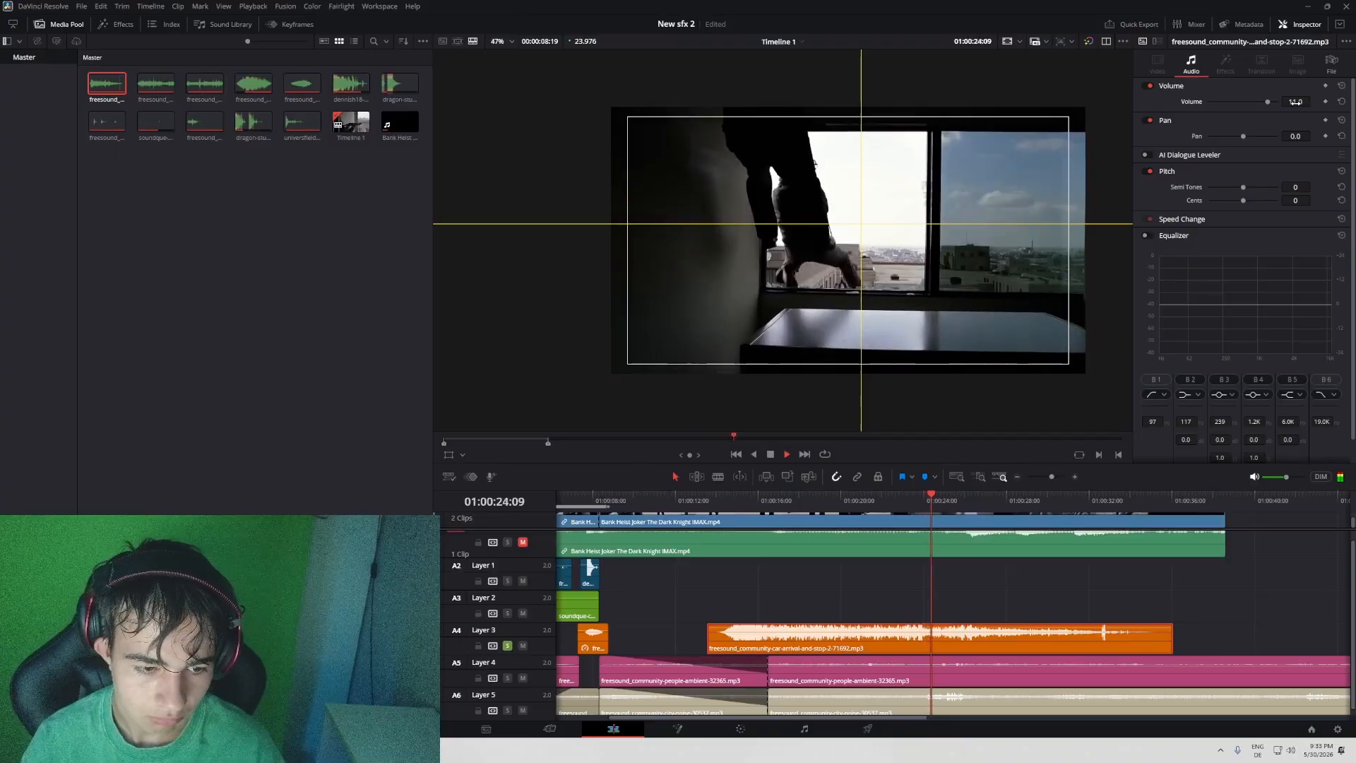
- Set the volume of the car-arrival clip on Layer 3 to 7.0 and delete its part after 01:00:24:09
{"action": "left_click_drag", "start_coordinate": [1296, 102], "coordinate": [1280, 102]}
{"action": "left_click", "coordinate": [721, 498]}
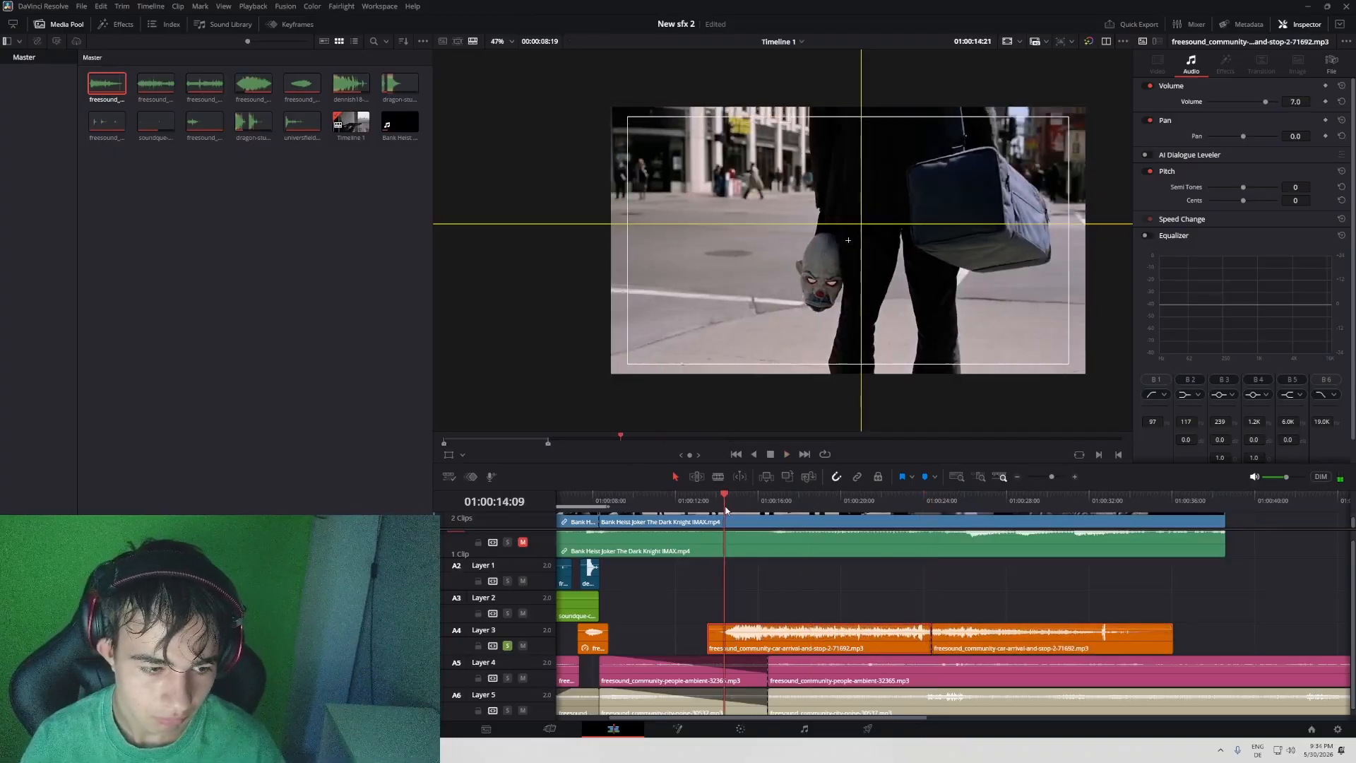
{"action": "key", "text": "space"}
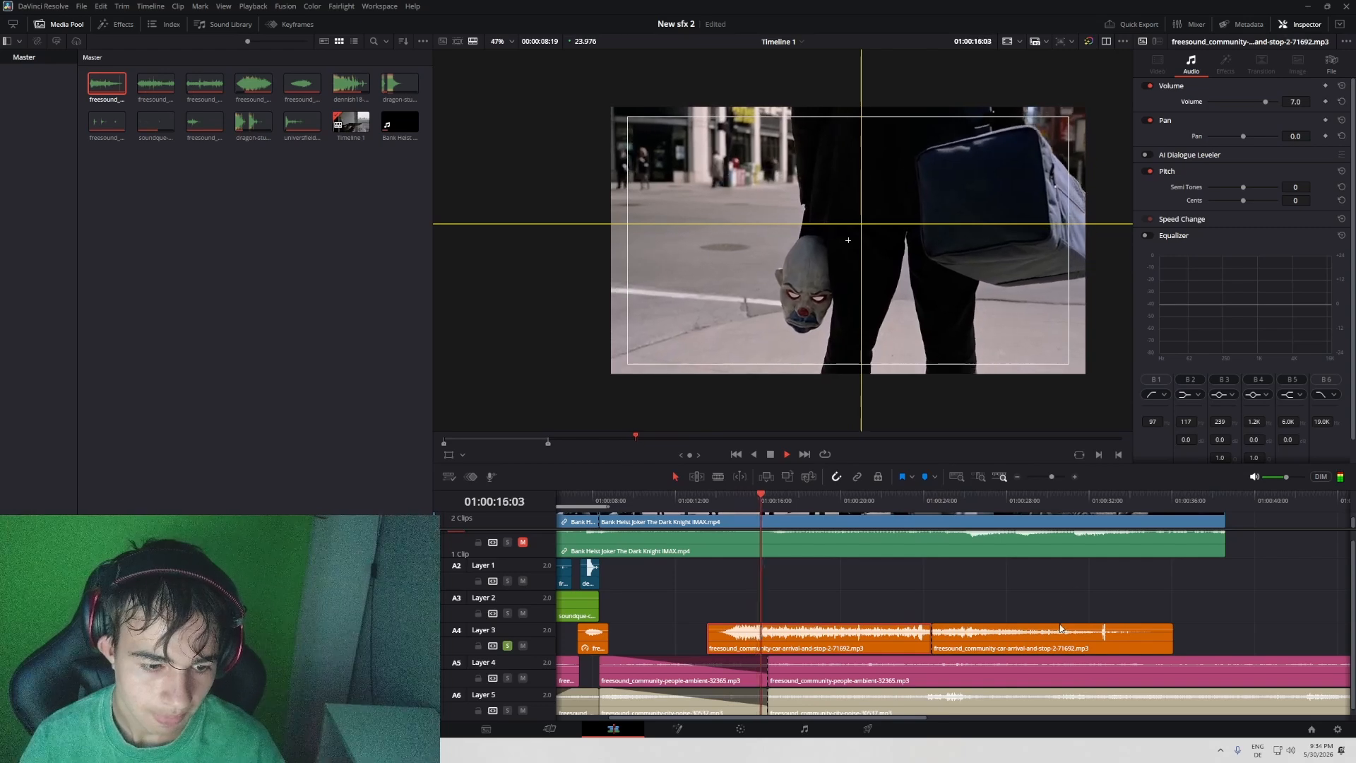
{"action": "key", "text": "BackSpace"}
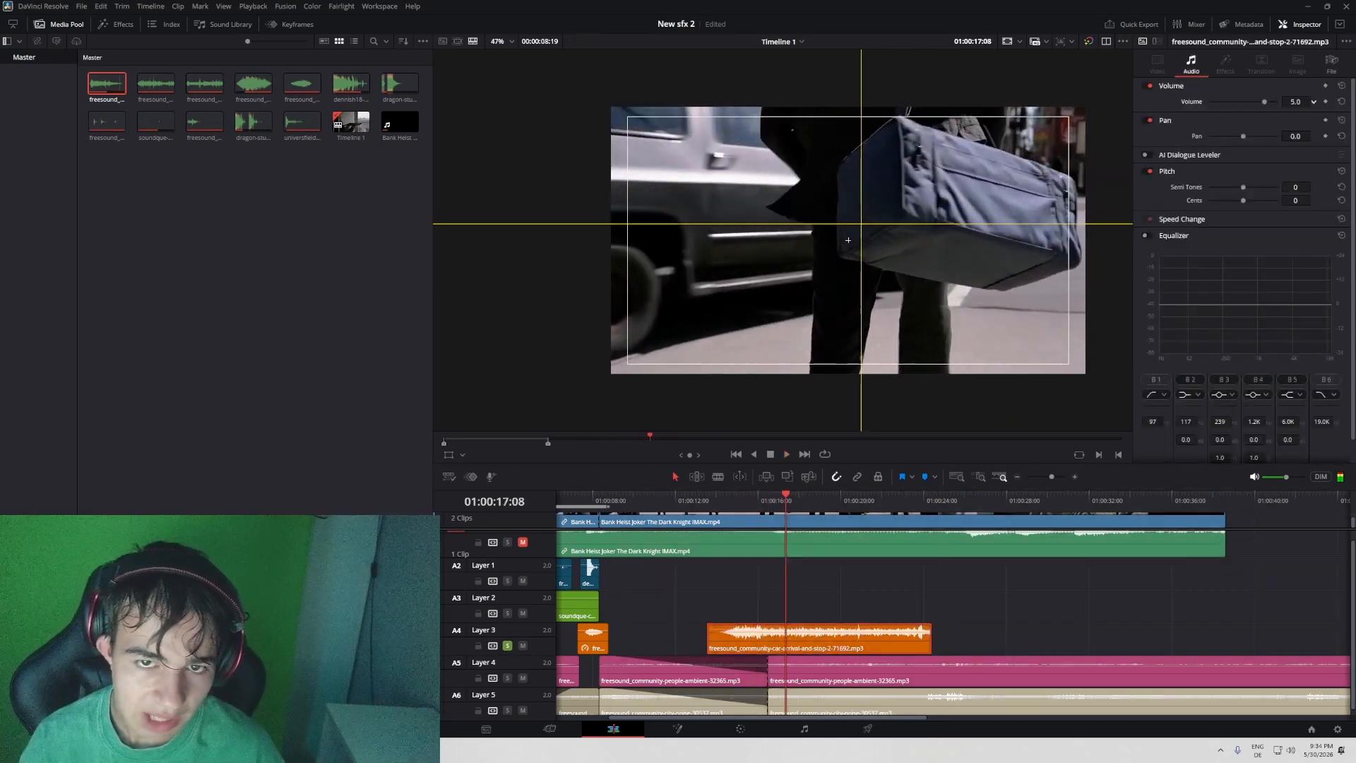
- Reverse the Layer 3 car-arrival clip to a speed of -100 with its volume at 4.0, and play its last section
{"action": "left_click", "coordinate": [1183, 223]}
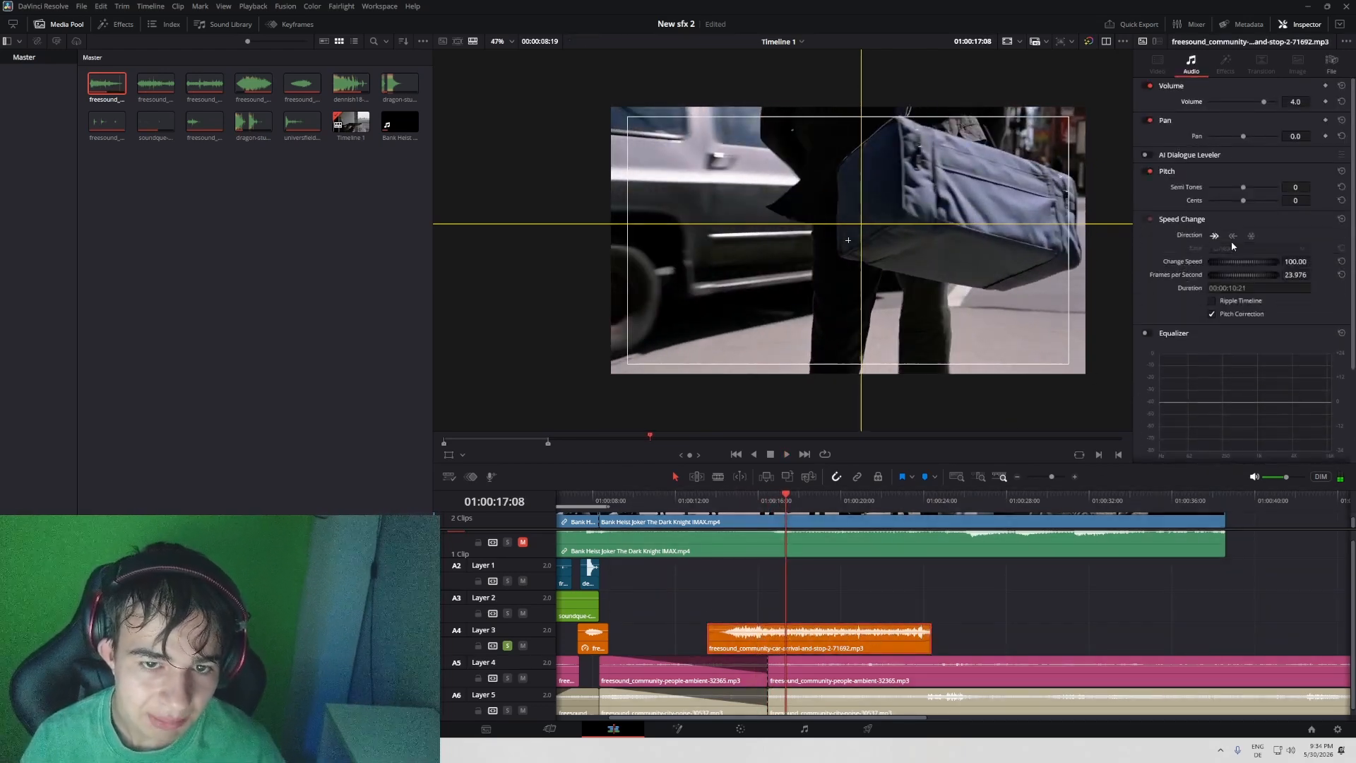
{"action": "left_click", "coordinate": [873, 510]}
{"action": "key", "text": "space"}
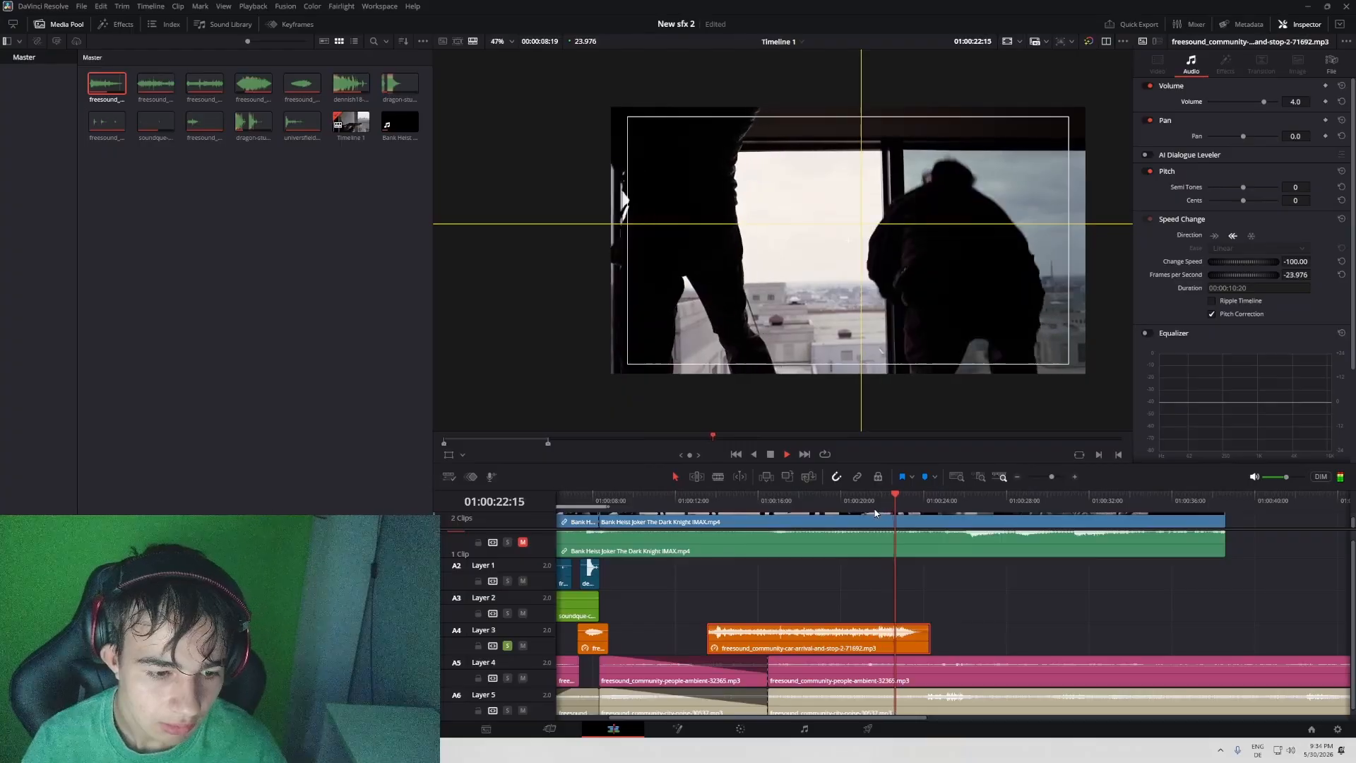
- Cut the reversed car clip down to its last section, move it to the passing car near 01:00:16:12, and play it
{"action": "key", "text": "space"}
{"action": "key", "text": "ctrl+b"}
{"action": "key", "text": "BackSpace"}
{"action": "left_click_drag", "start_coordinate": [894, 640], "coordinate": [770, 636]}
{"action": "key", "text": "space"}
{"action": "scroll", "coordinate": [944, 560], "scroll_direction": "left", "scroll_amount": 3}
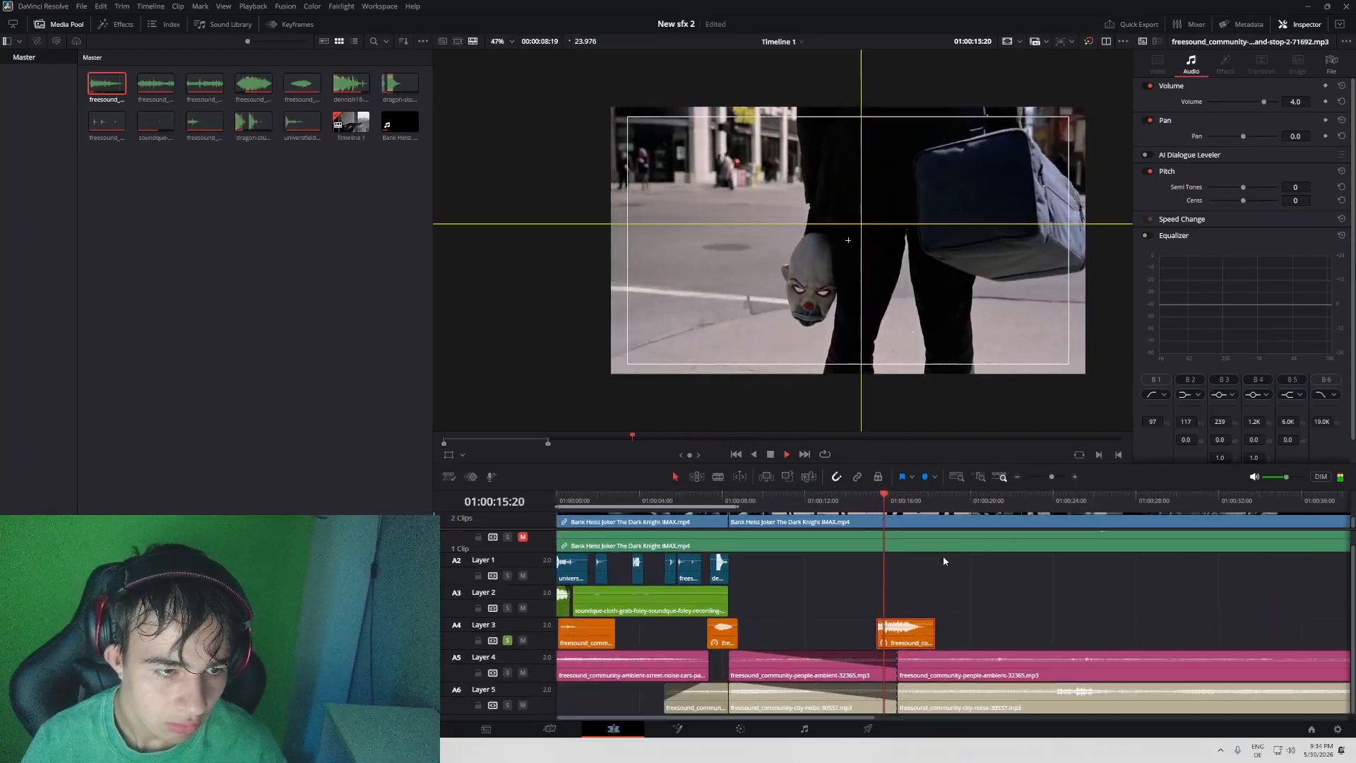
{"action": "left_click", "coordinate": [1054, 478]}
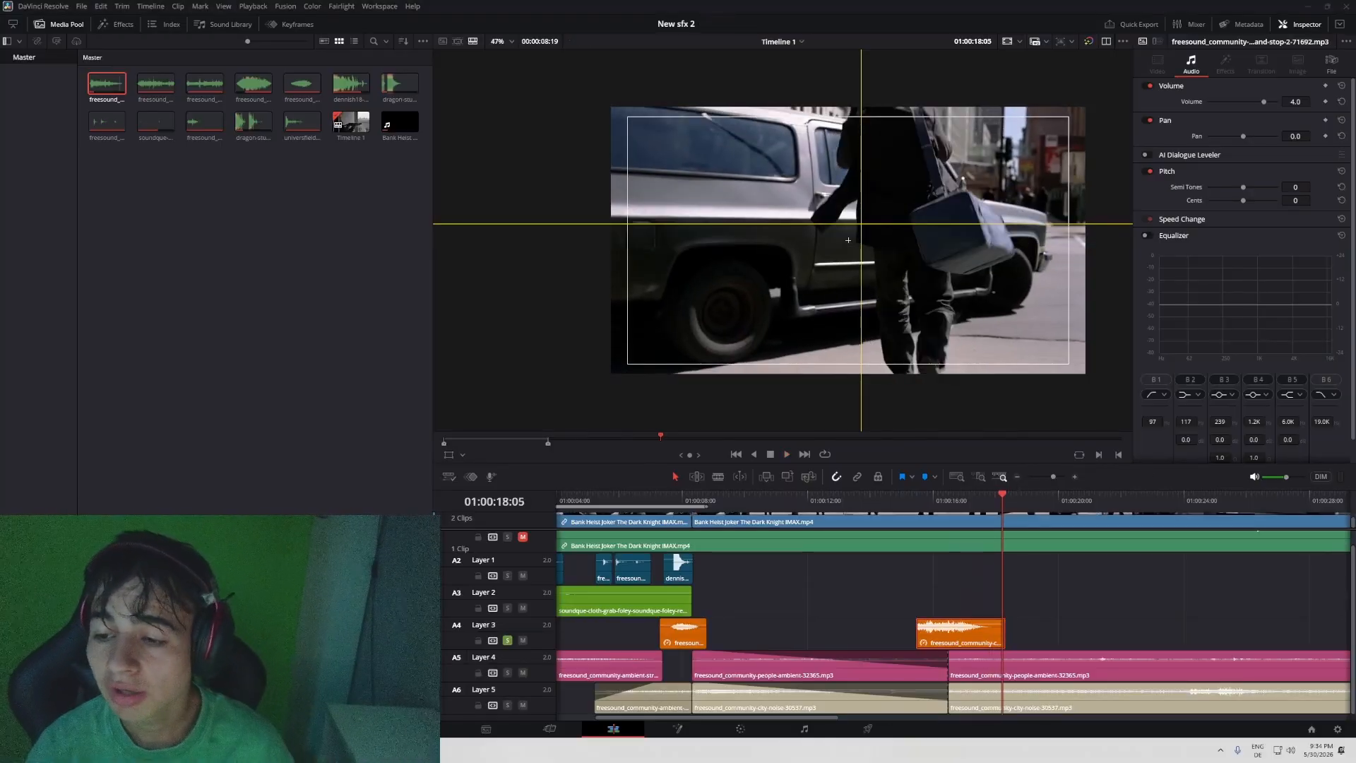
{"action": "left_click_drag", "start_coordinate": [952, 492], "coordinate": [743, 507]}
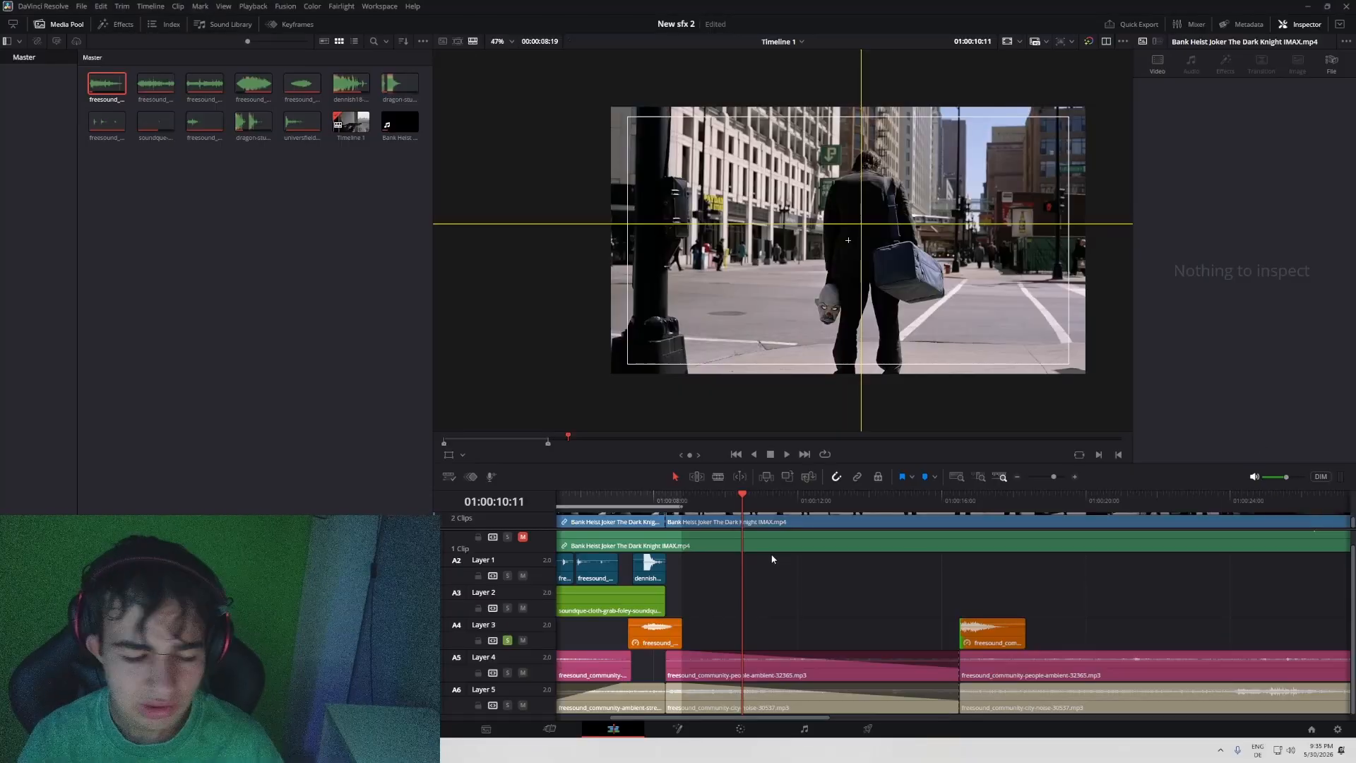
- Remove the long fade-outs from the people ambience and city noise clips before the 01:00:16:12 cut on Layers 4 and 5
{"action": "scroll", "coordinate": [806, 605], "scroll_direction": "left", "scroll_amount": 2}
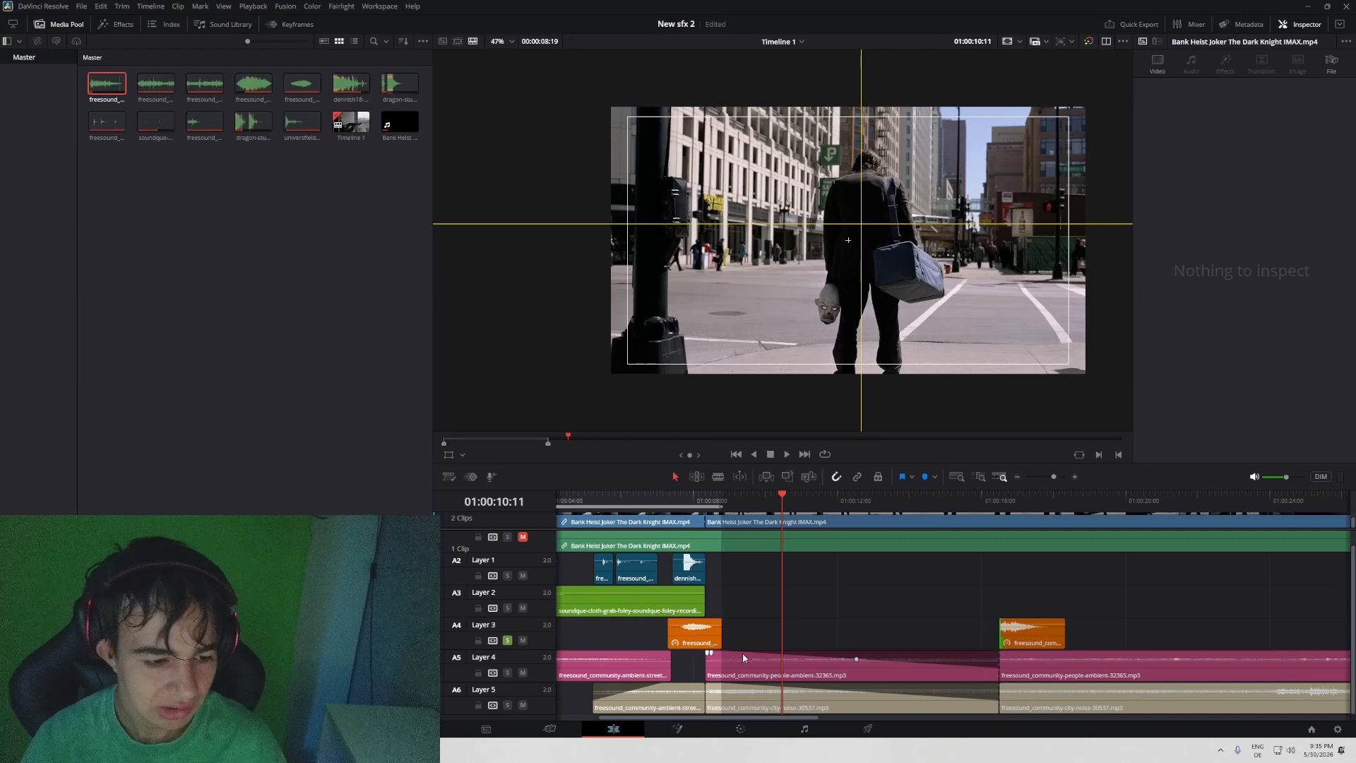
{"action": "left_click_drag", "start_coordinate": [743, 655], "coordinate": [993, 657]}
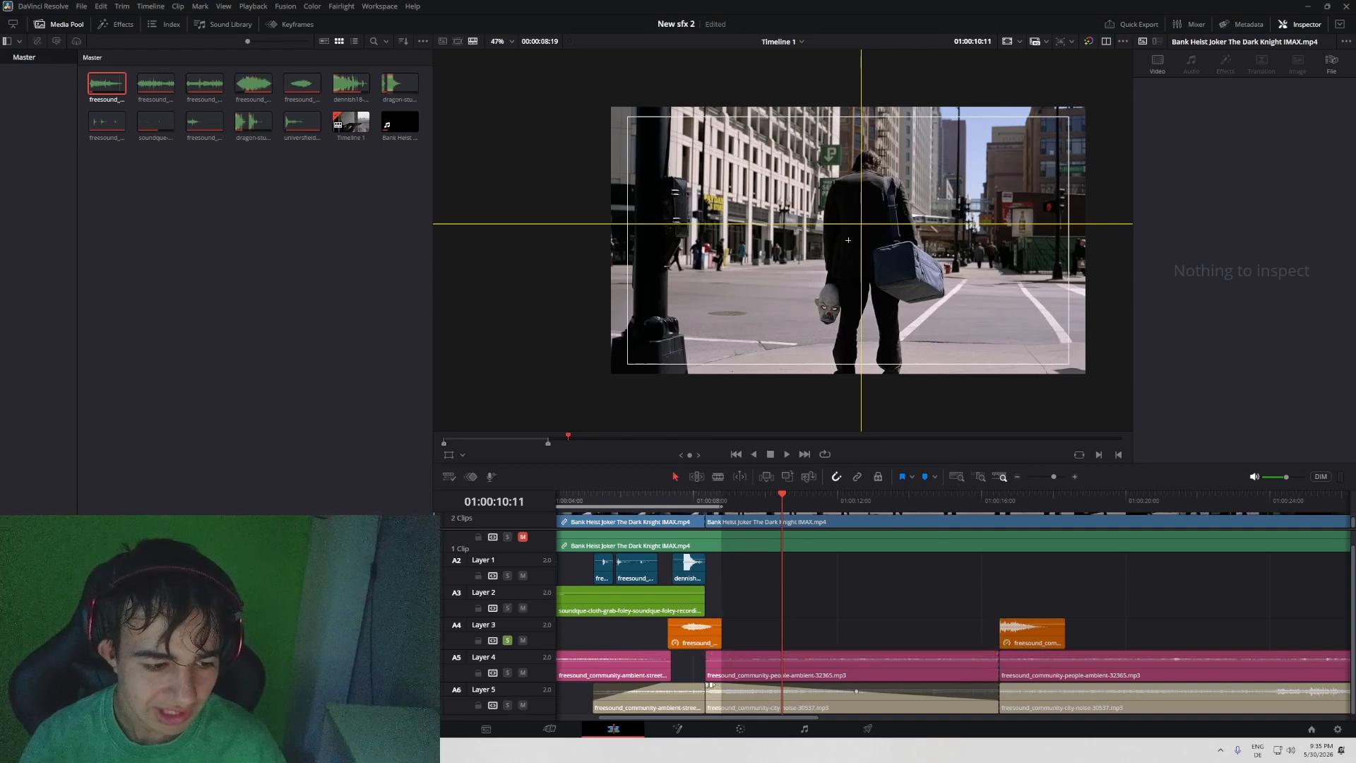
{"action": "left_click_drag", "start_coordinate": [711, 685], "coordinate": [1047, 691]}
- Keyframe the Layer 4 people ambience volume from -13.0 at 01:00:08:09 to 5.0 at 01:00:16:12
{"action": "left_click_drag", "start_coordinate": [724, 498], "coordinate": [708, 500]}
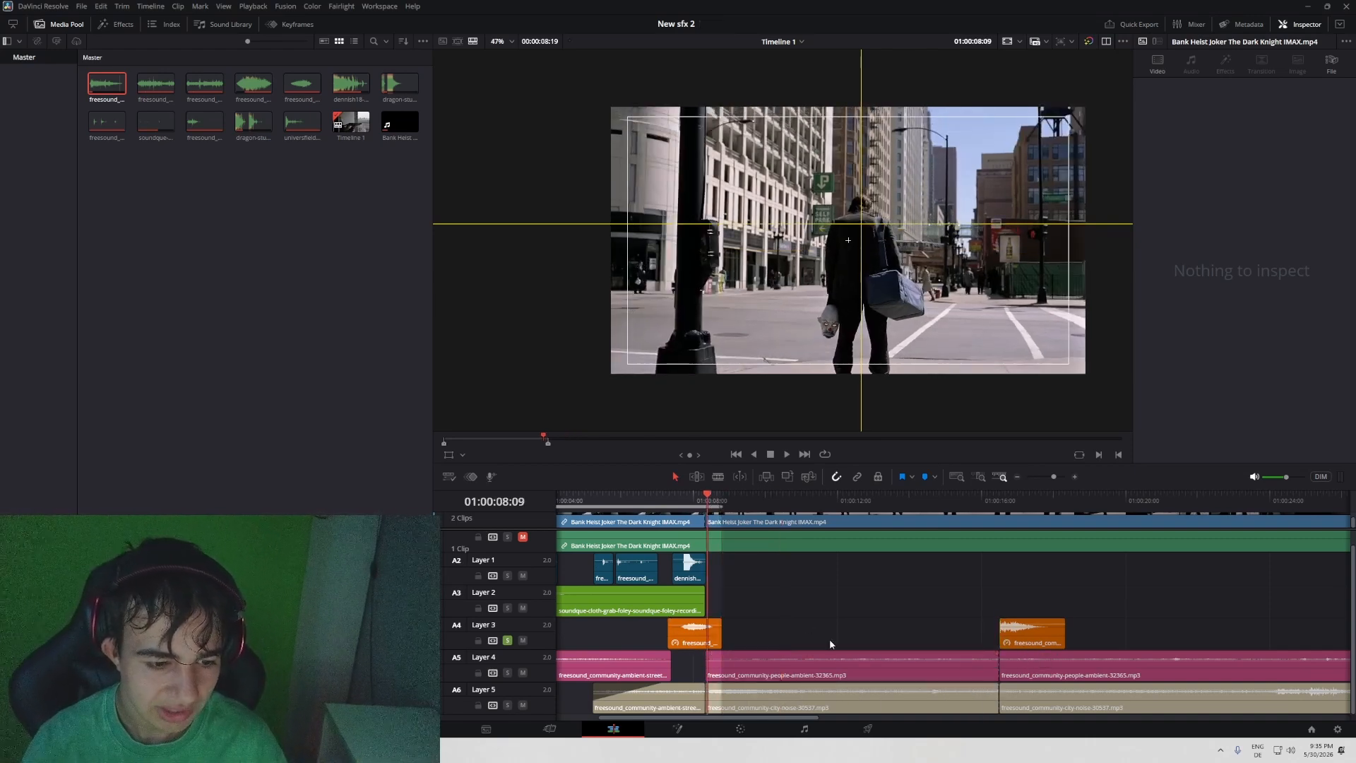
{"action": "left_click", "coordinate": [838, 662]}
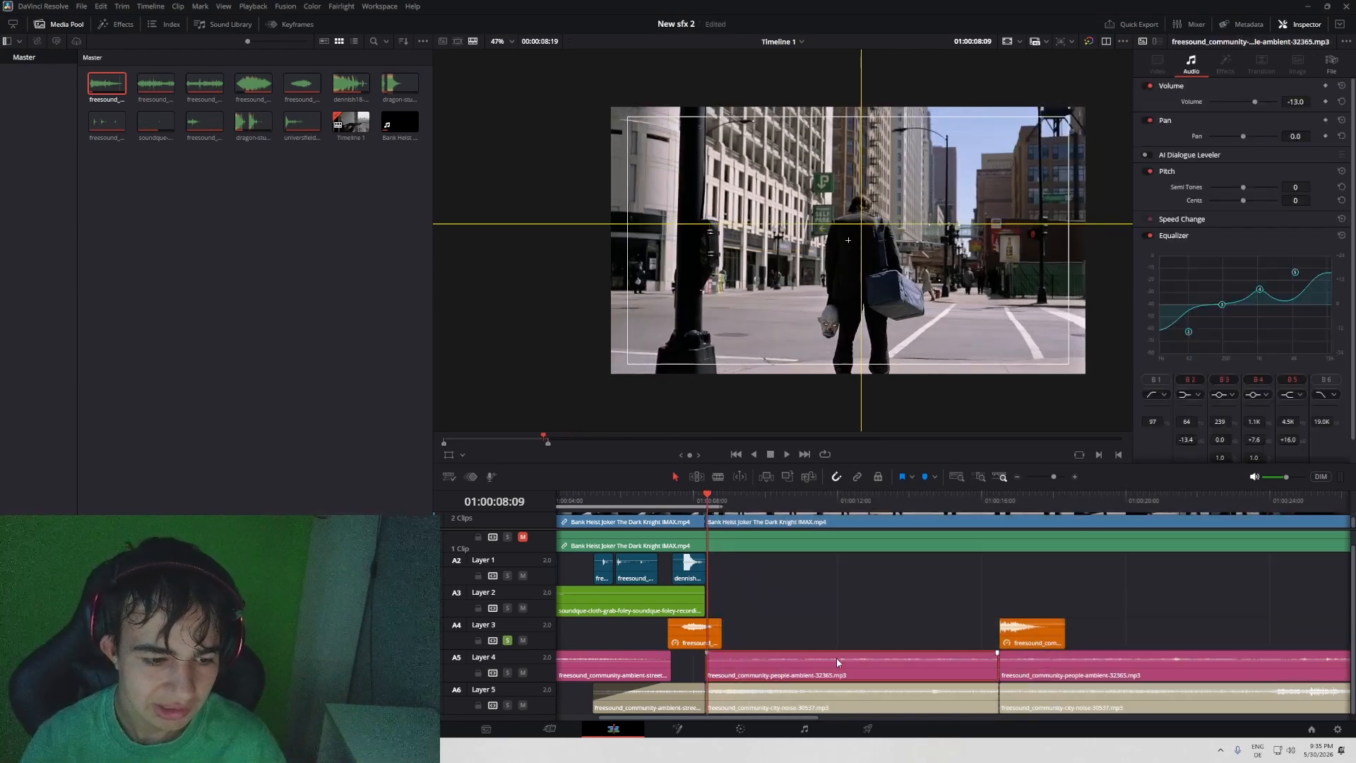
{"action": "left_click", "coordinate": [1326, 101]}
{"action": "left_click", "coordinate": [1000, 501]}
{"action": "left_click_drag", "start_coordinate": [1294, 102], "coordinate": [1314, 101]}
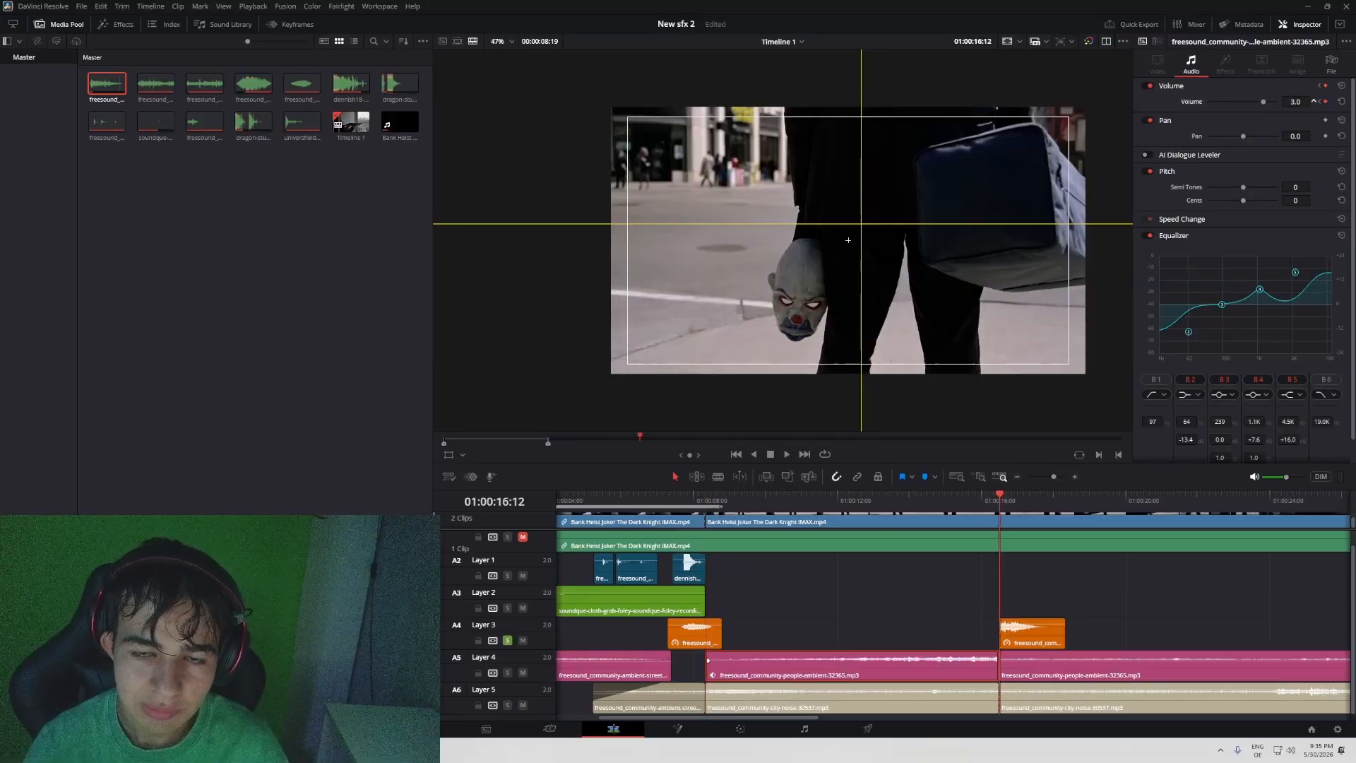
- Keyframe the Layer 5 city noise volume from 0.0 at 01:00:08:09 to 10.0 at 01:00:16:12
{"action": "left_click", "coordinate": [920, 685]}
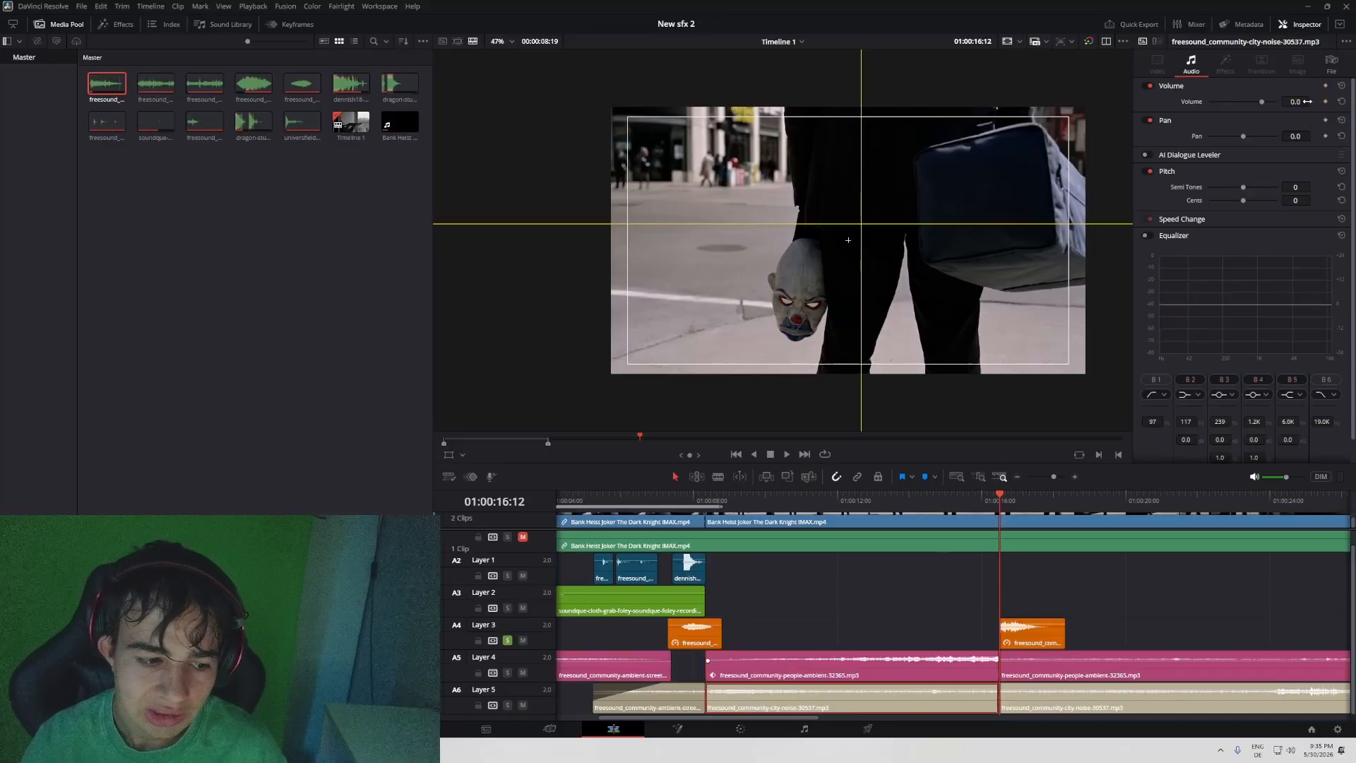
{"action": "left_click", "coordinate": [709, 501]}
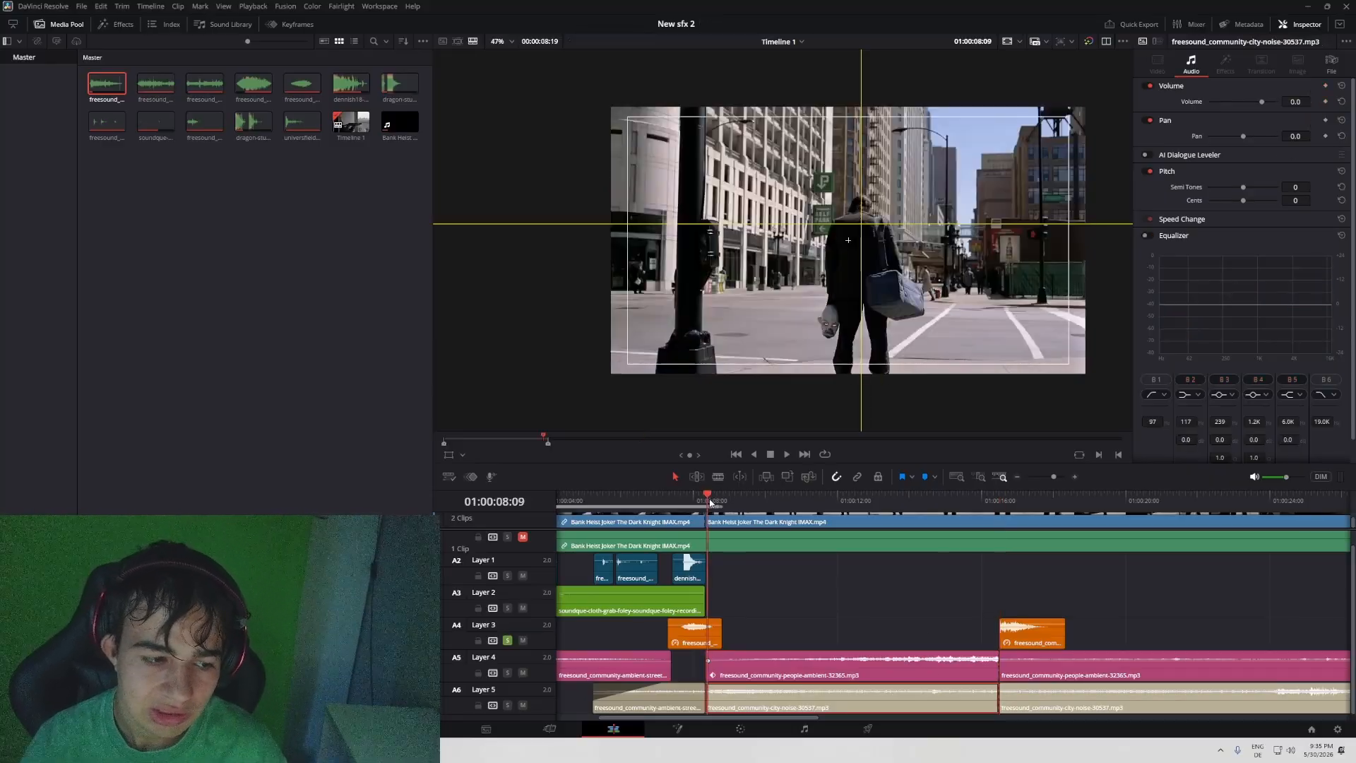
{"action": "left_click", "coordinate": [1326, 136]}
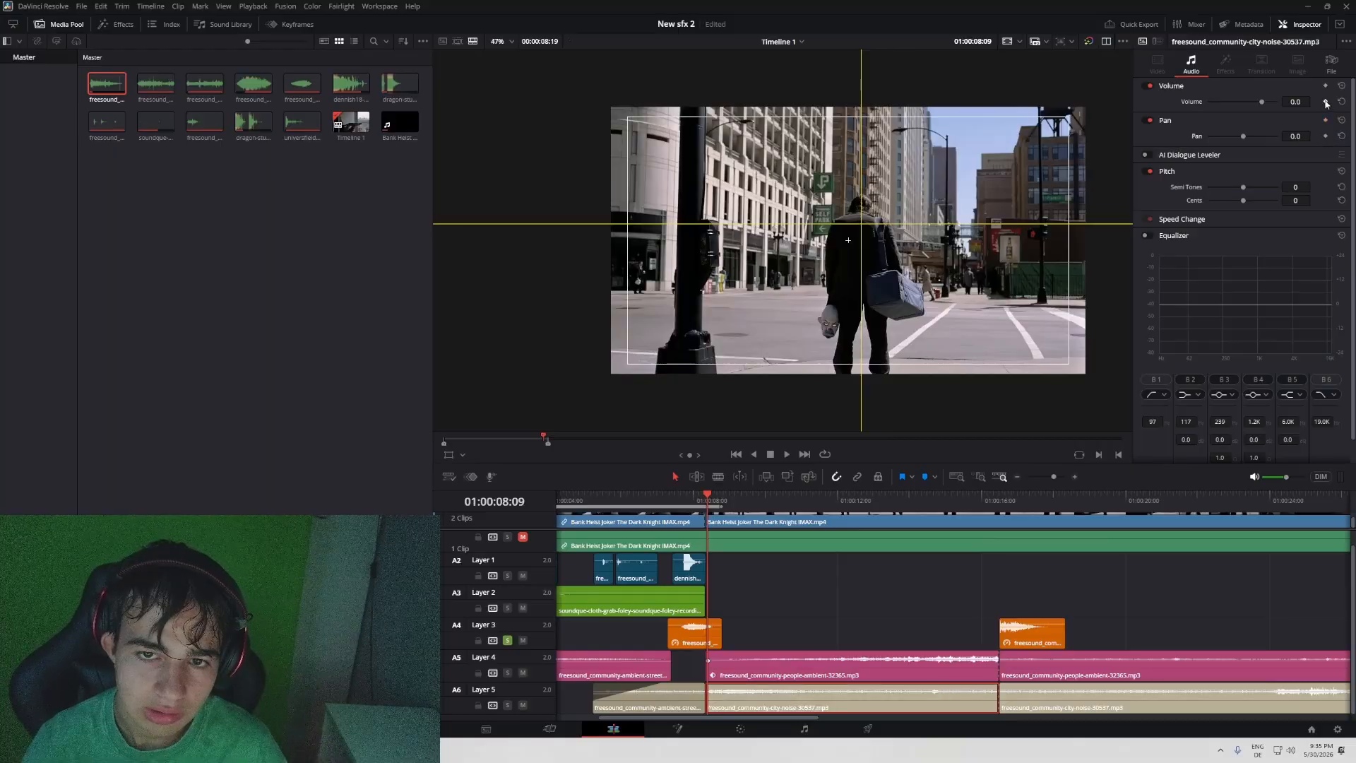
{"action": "left_click", "coordinate": [1004, 500]}
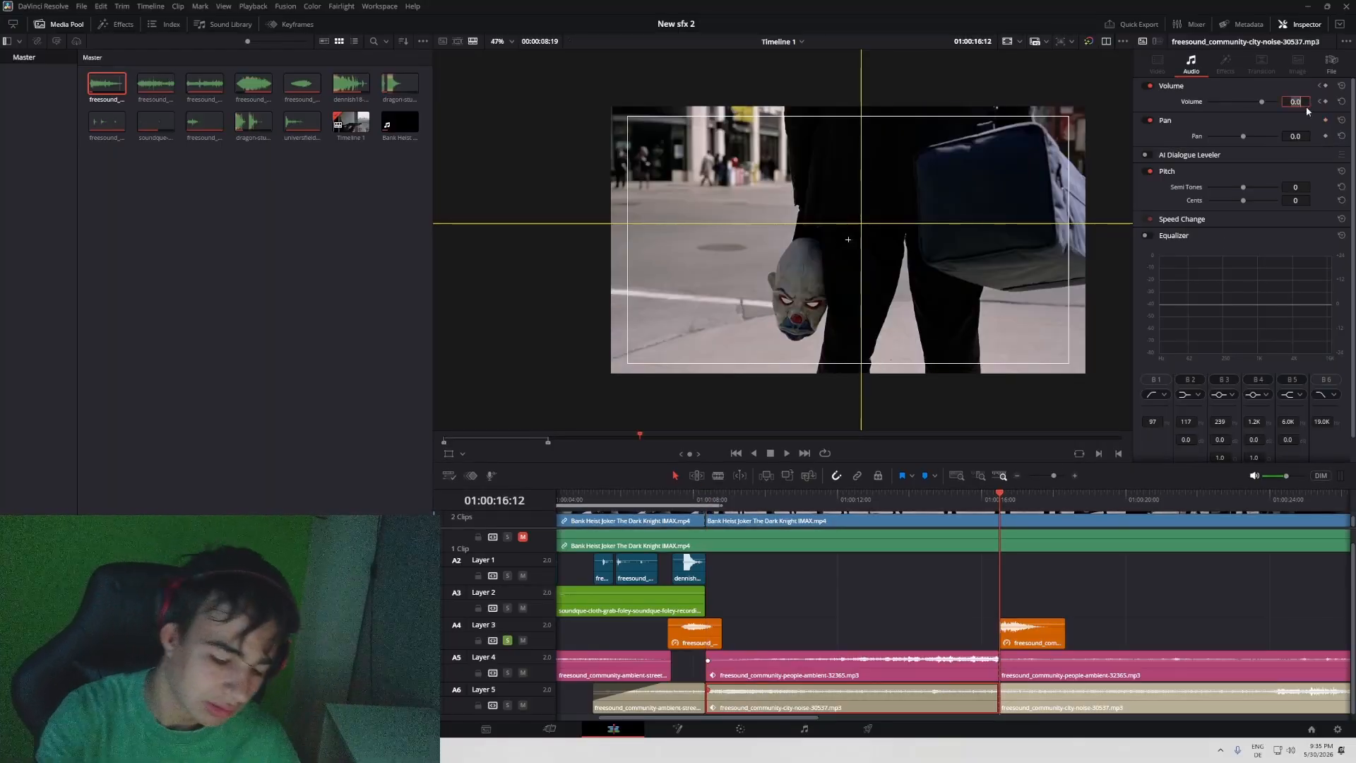
{"action": "type", "text": "10"}
{"action": "key", "text": "Return"}
- Play the street shot full screen from 01:00:08:09 with the rising ambience until the car has passed
{"action": "left_click", "coordinate": [707, 490]}
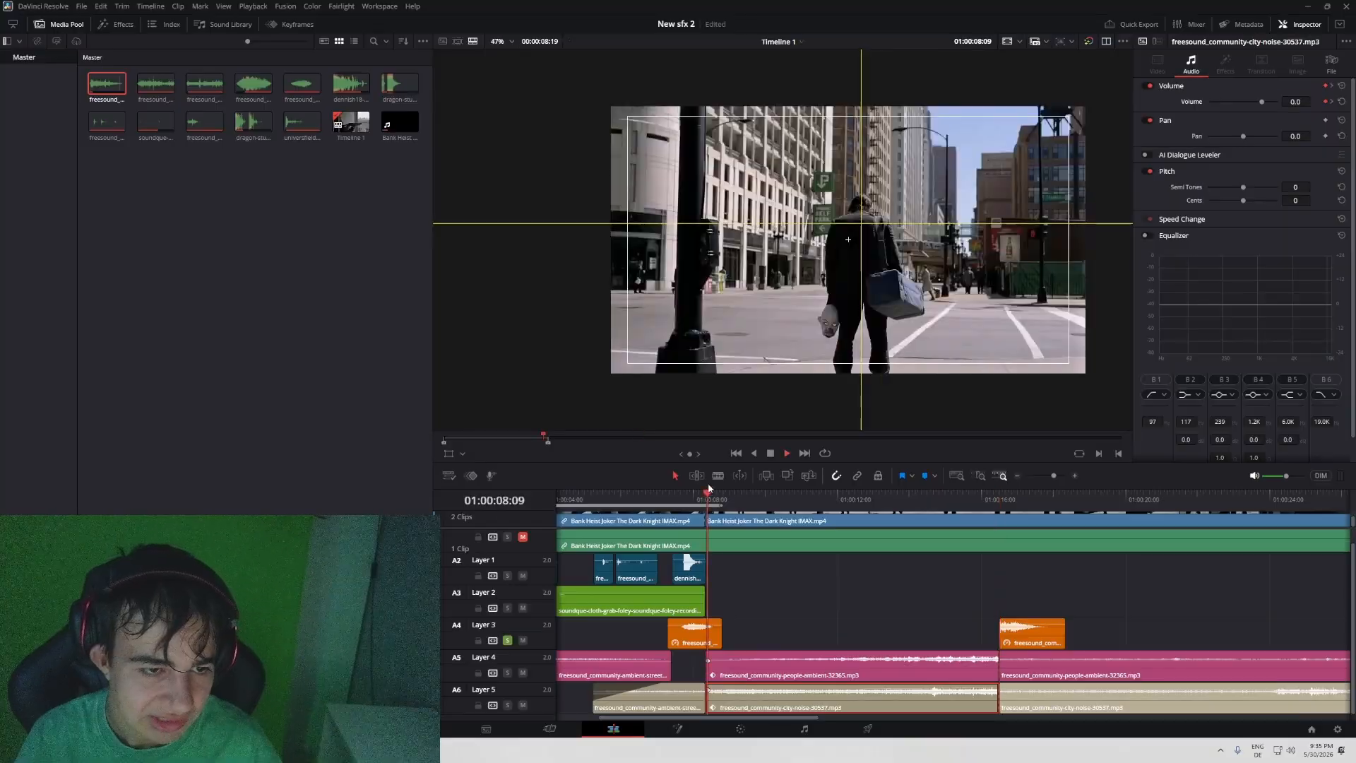
{"action": "key", "text": "space"}
{"action": "key", "text": "p"}
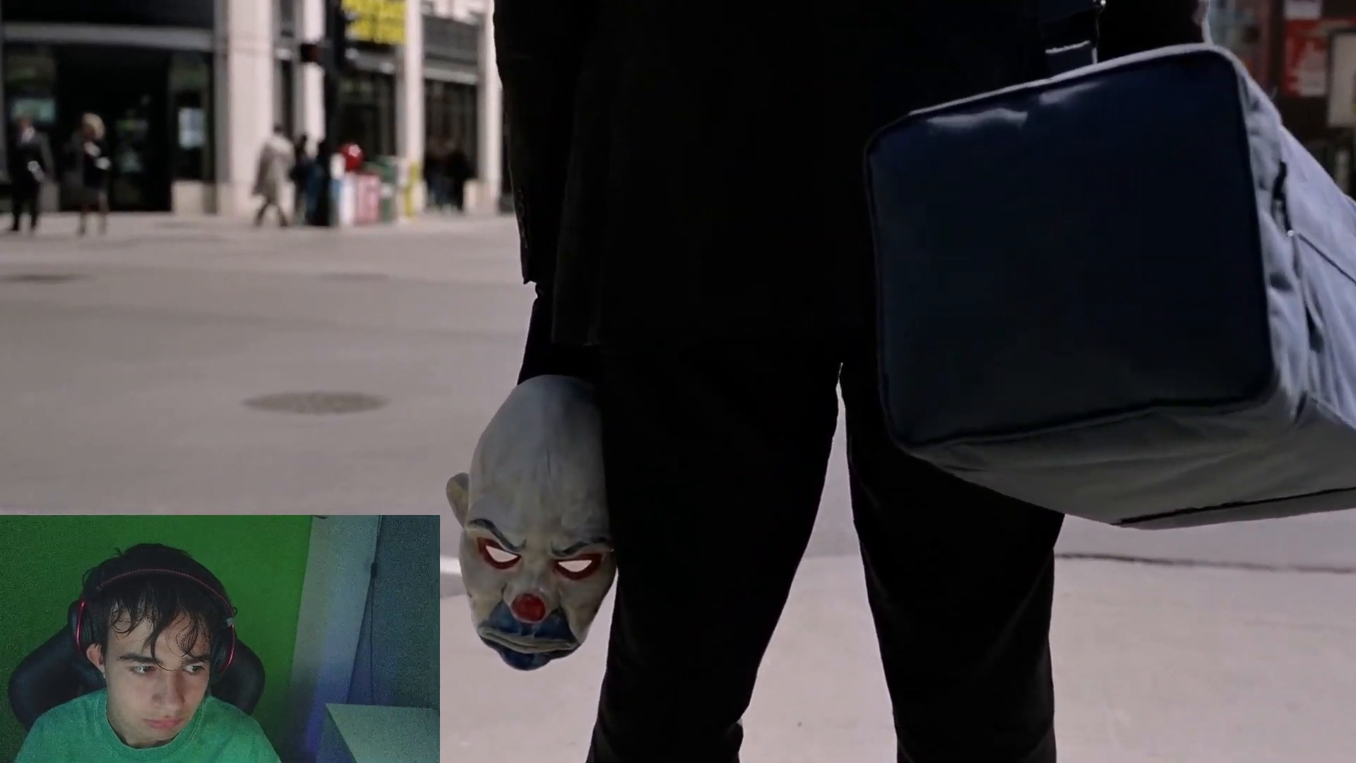
{"action": "key", "text": "Escape"}
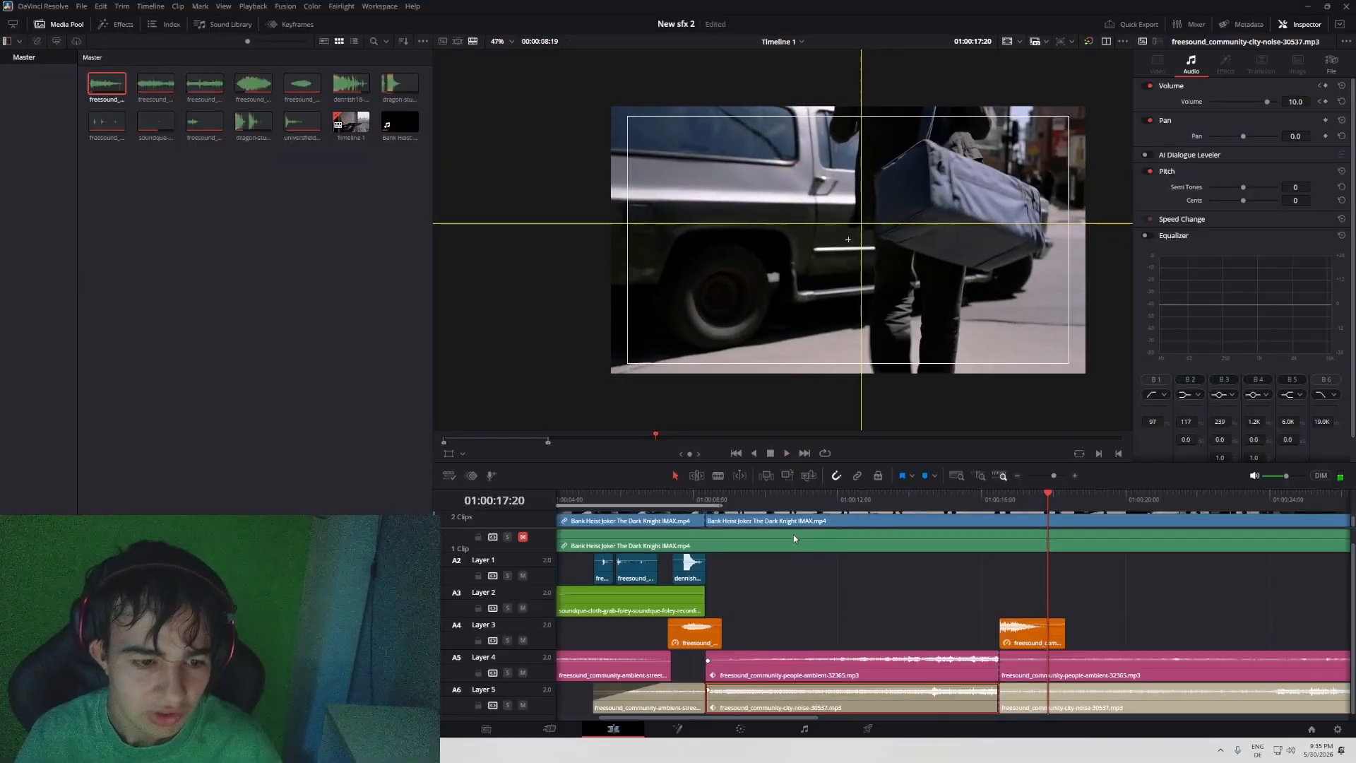
- Raise the Layer 4 people ambience's volume keyframe at 01:00:16:12 to 10.0
{"action": "left_click", "coordinate": [931, 499]}
{"action": "left_click", "coordinate": [946, 679]}
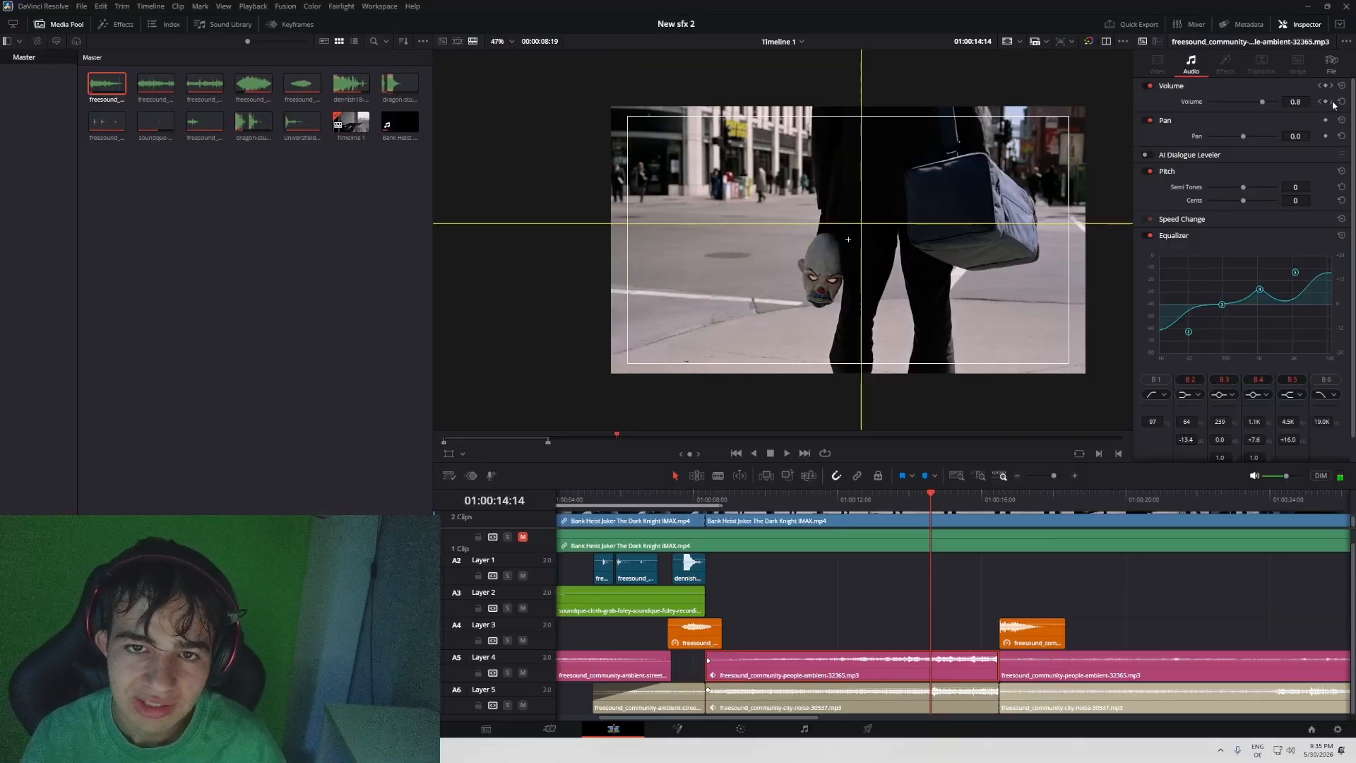
{"action": "left_click_drag", "start_coordinate": [1001, 500], "coordinate": [948, 506]}
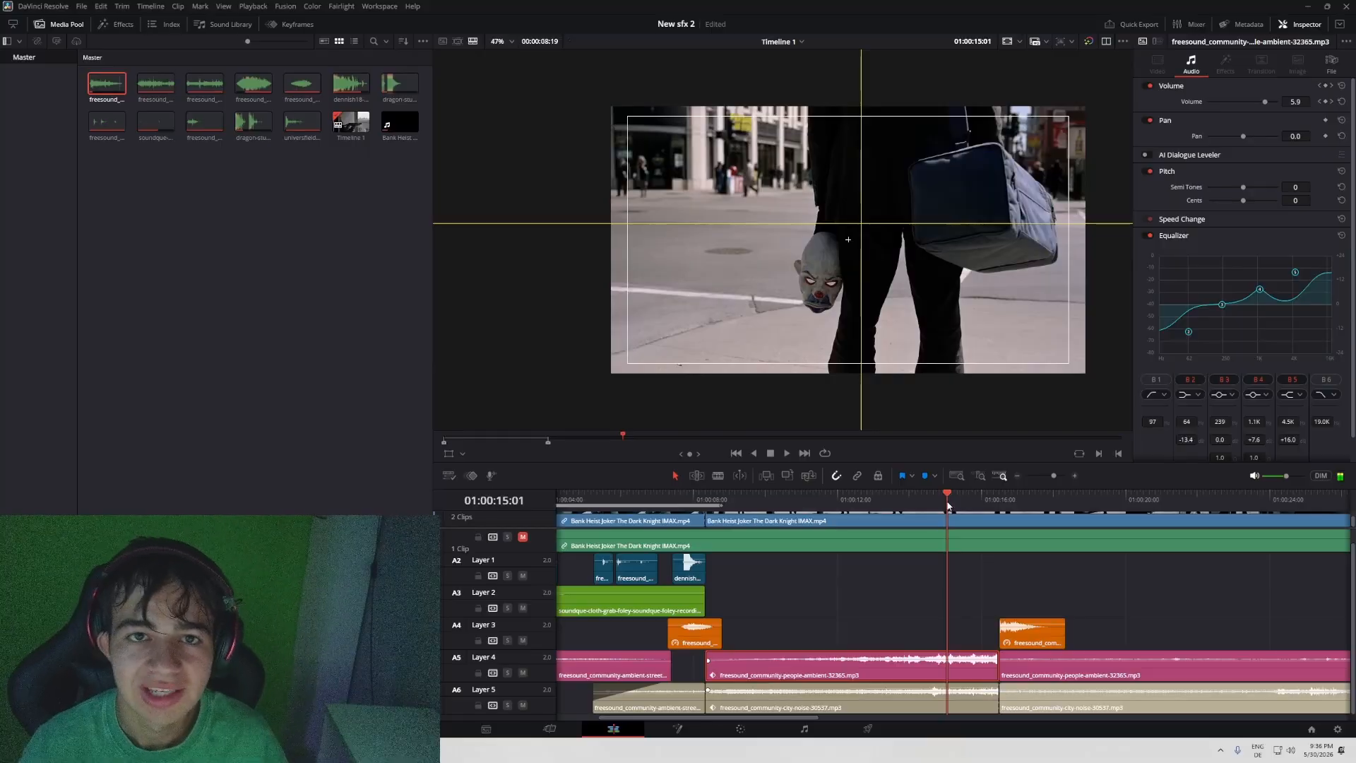
- Add the Fairlight EQ effect to the keyframed people ambience clip on Layer 4, check its options, and remove the effect
{"action": "left_click", "coordinate": [117, 24]}
{"action": "left_click_drag", "start_coordinate": [134, 381], "coordinate": [899, 655]}
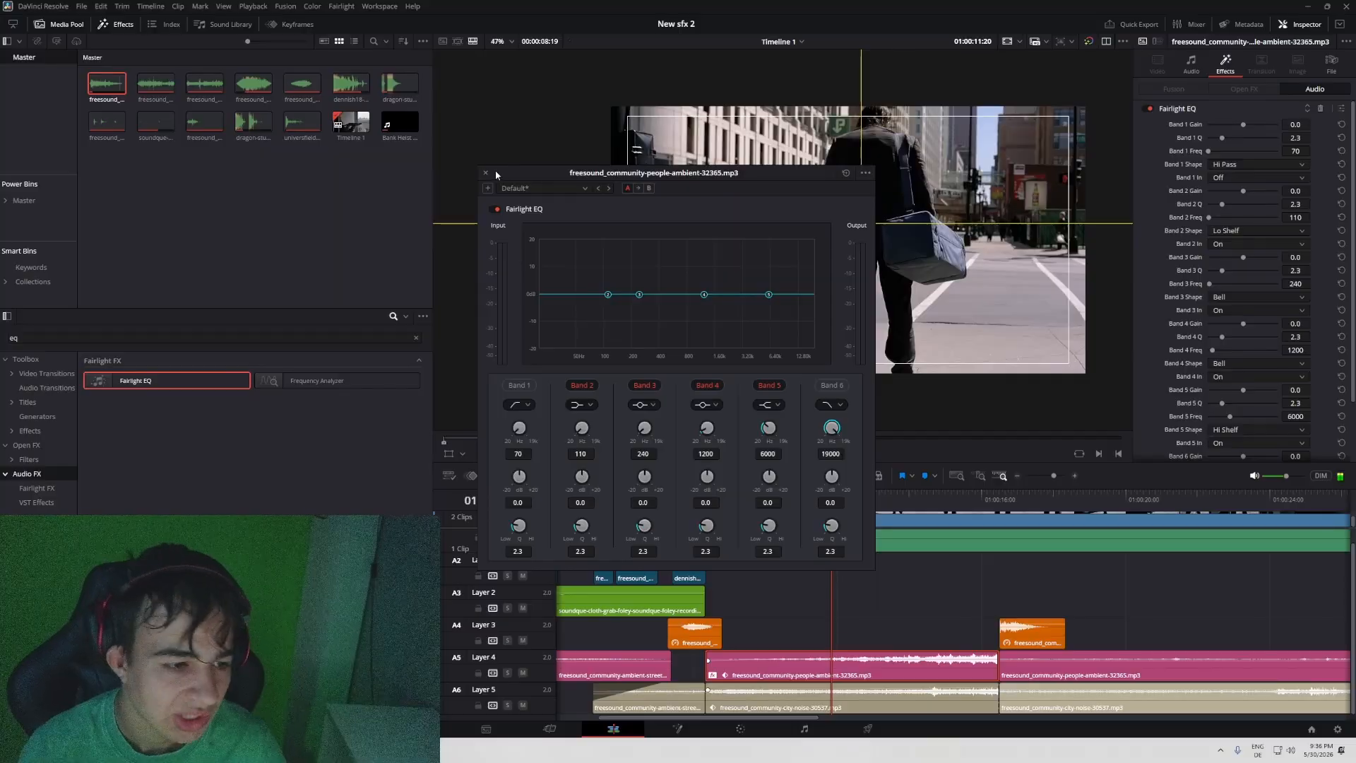
{"action": "left_click", "coordinate": [866, 174]}
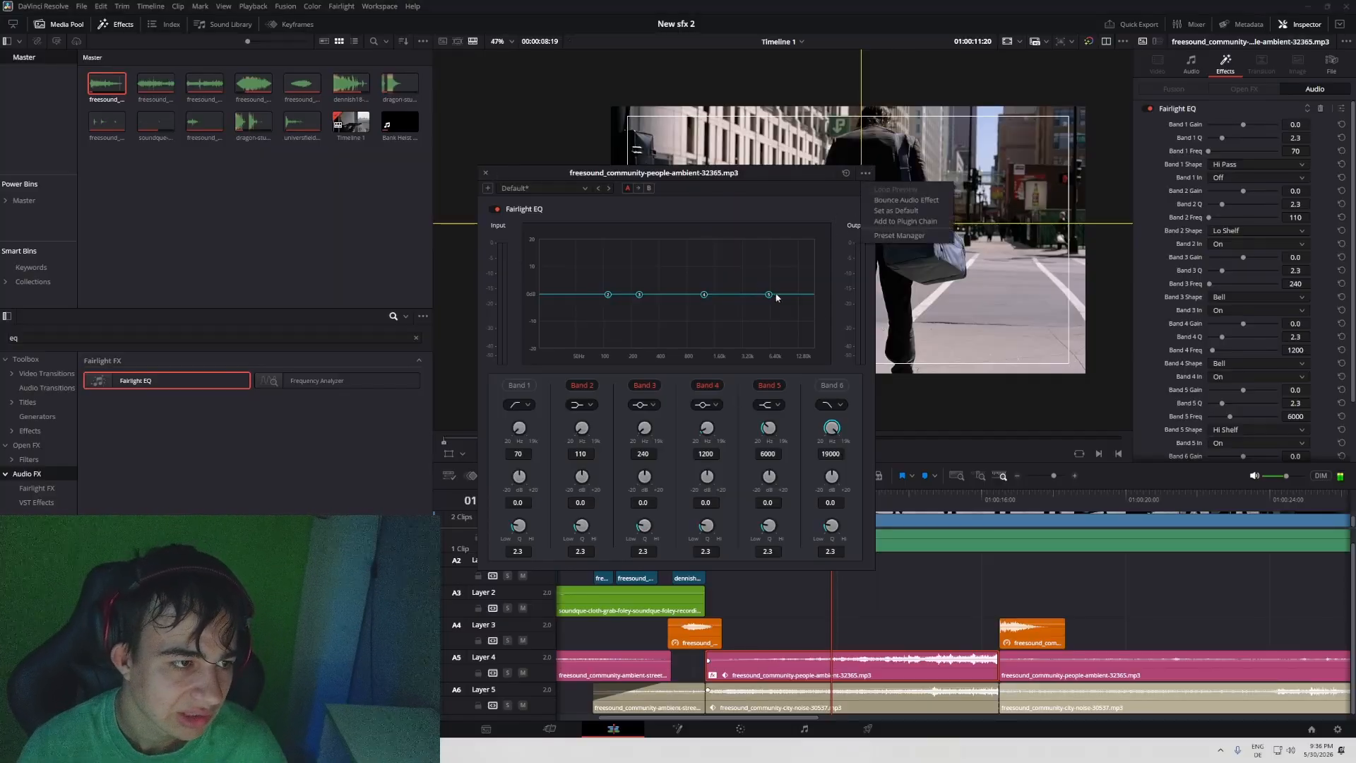
{"action": "left_click", "coordinate": [485, 173]}
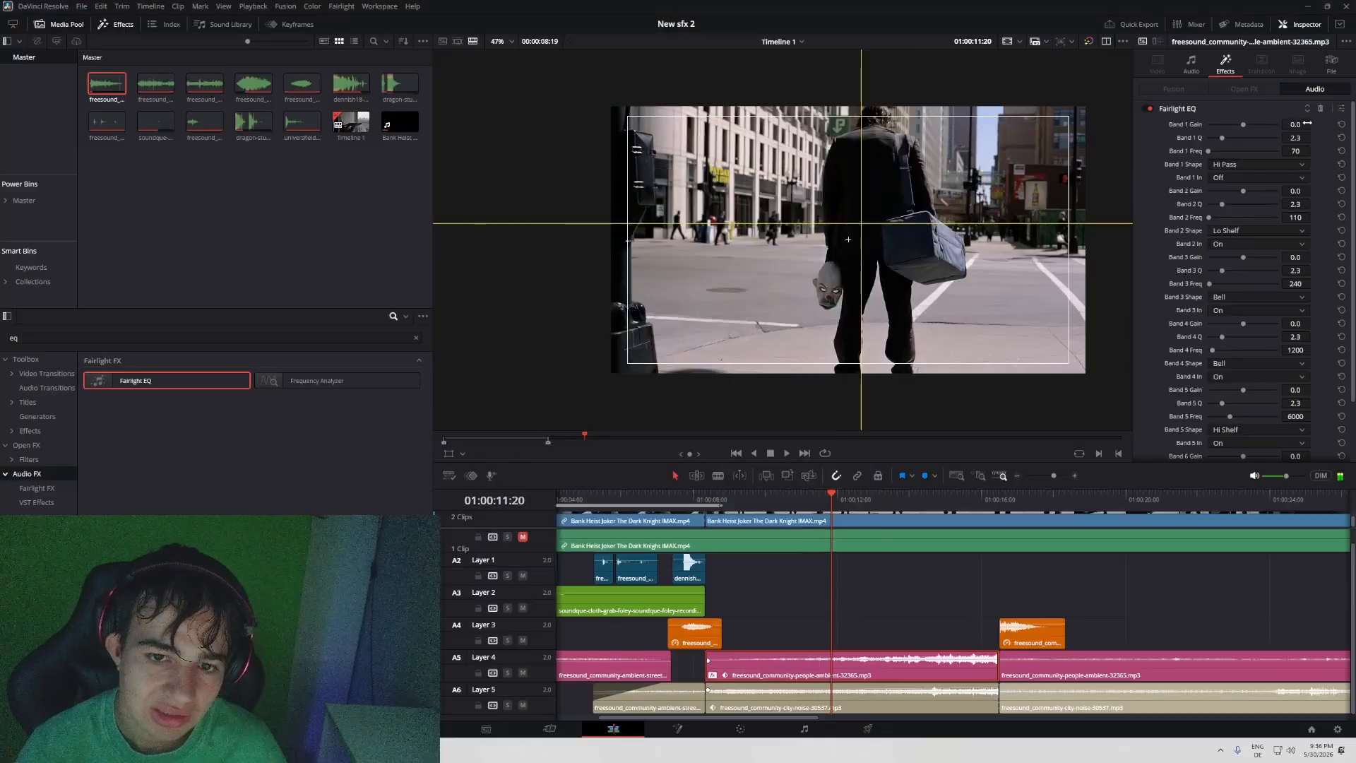
{"action": "scroll", "coordinate": [1318, 141], "scroll_direction": "up", "scroll_amount": 3}
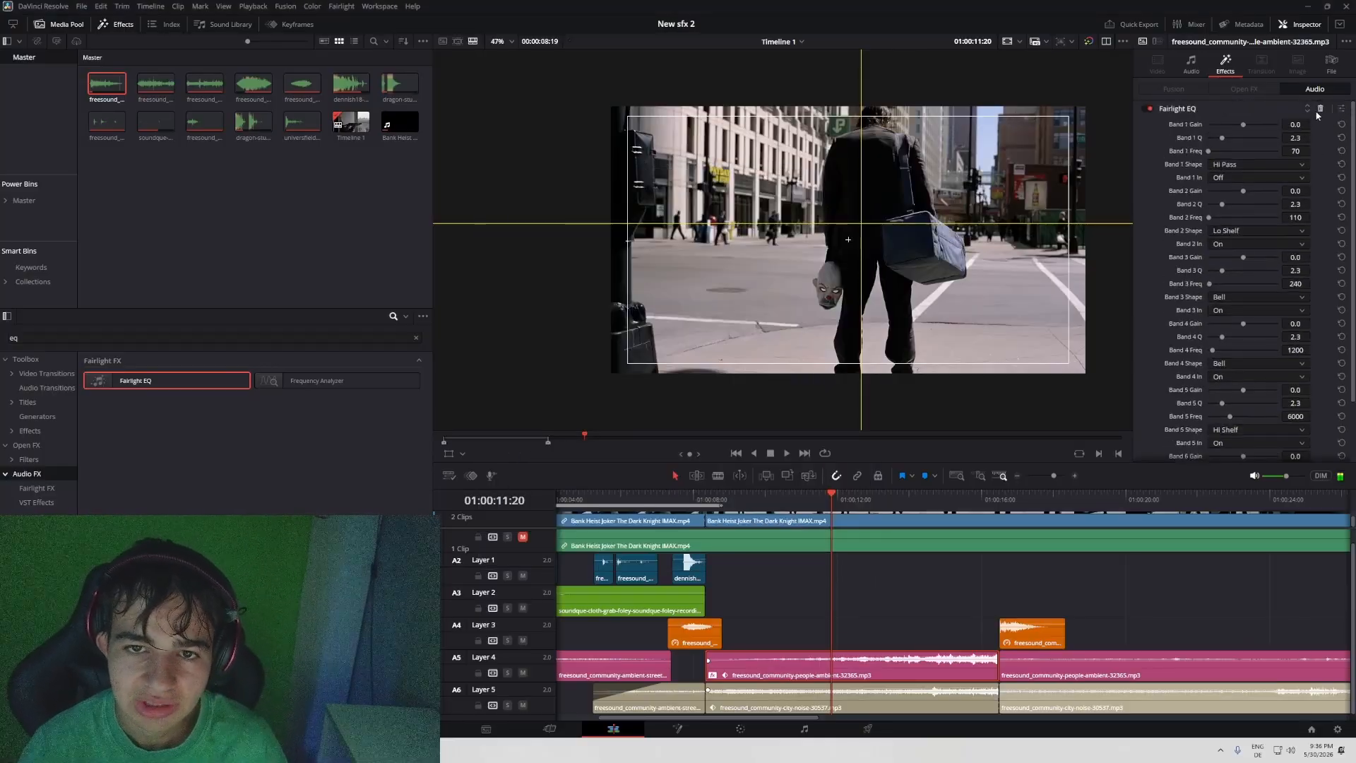
{"action": "scroll", "coordinate": [869, 586], "scroll_direction": "left", "scroll_amount": 1}
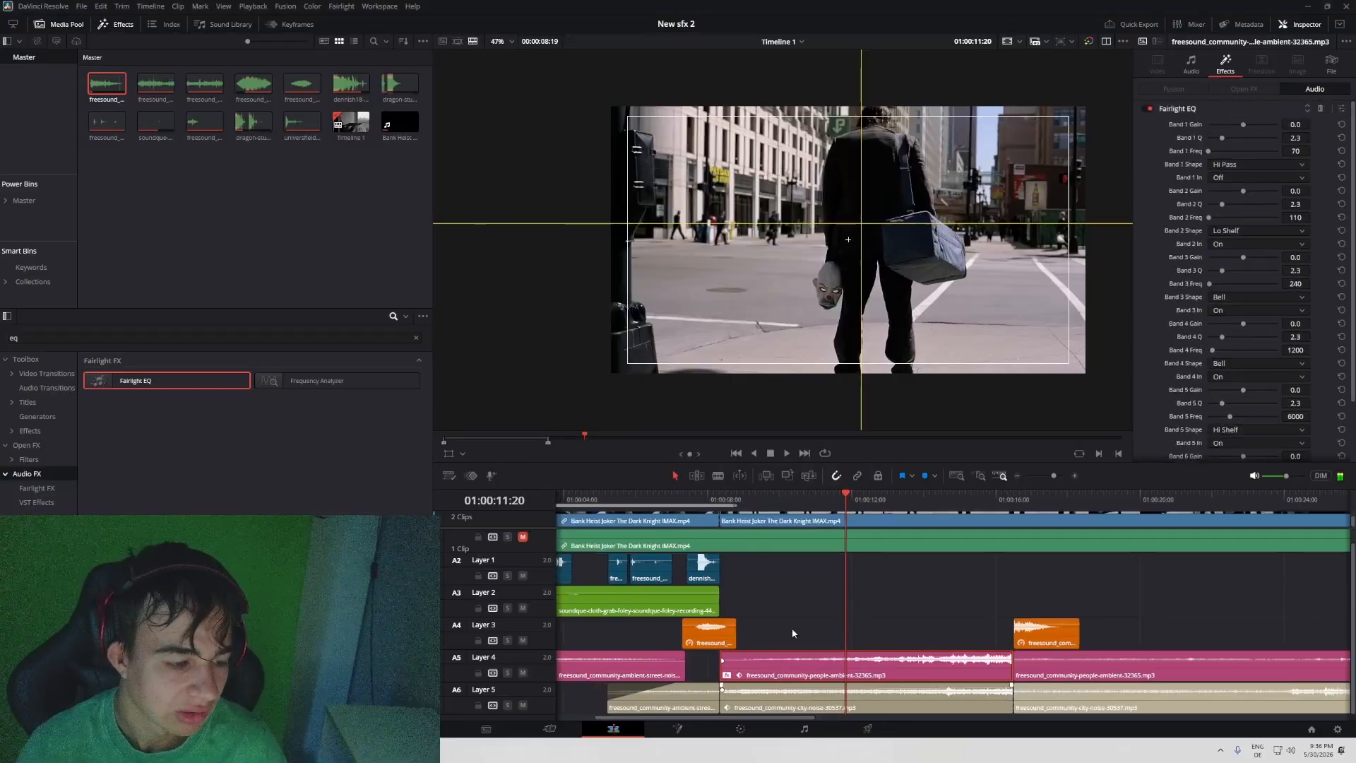
{"action": "left_click", "coordinate": [1322, 108]}
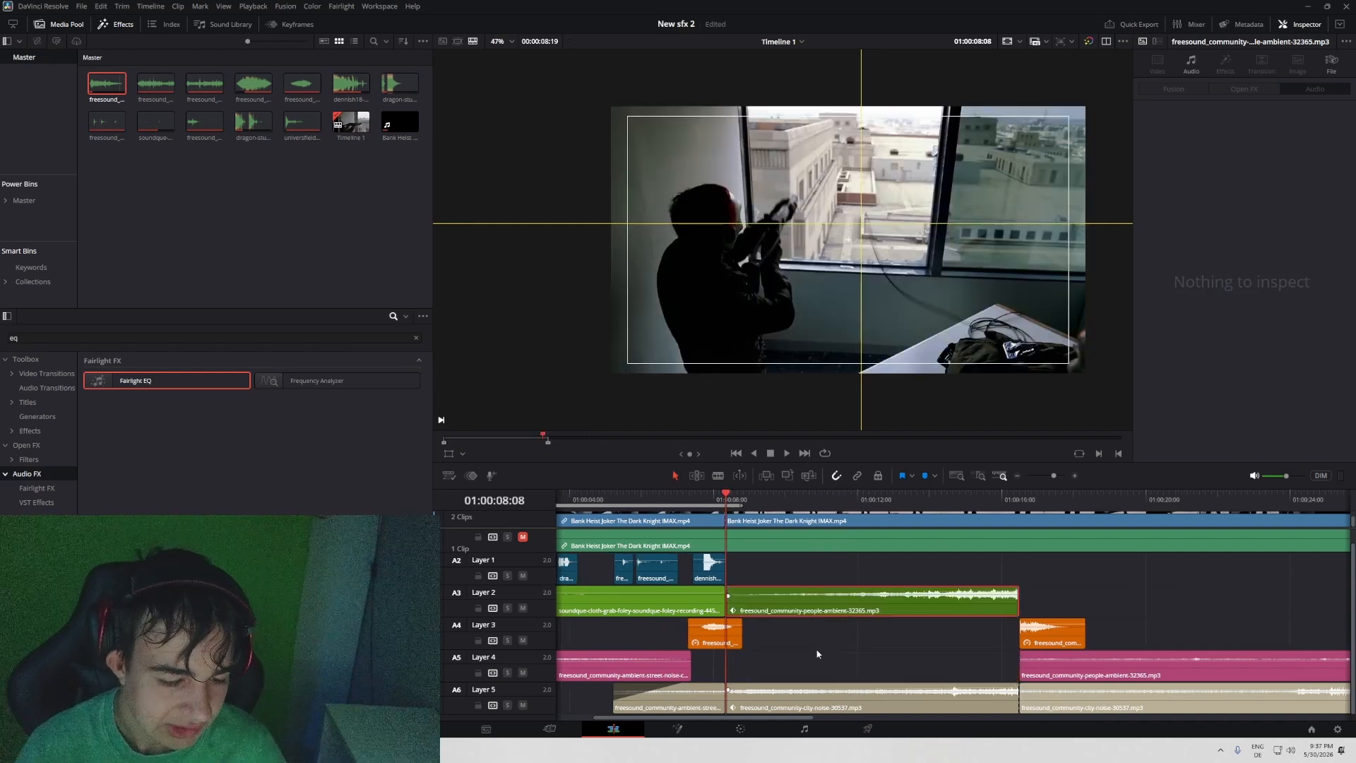
- Duplicate the keyframed people ambience clip onto Layer 2 from 01:00:08:09 to 01:00:16:12, play it, and solo Layer 4
{"action": "left_click", "coordinate": [814, 658]}
{"action": "key", "text": "ctrl+v"}
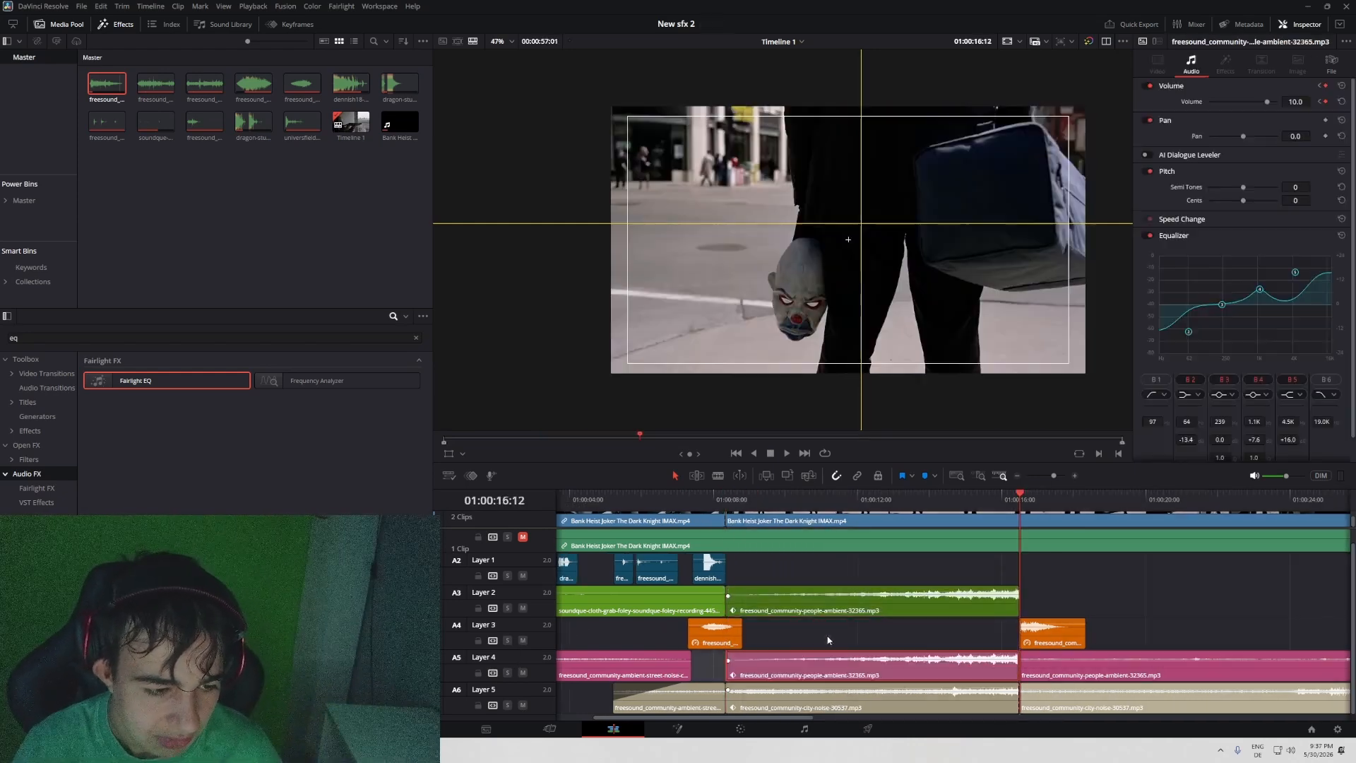
{"action": "left_click", "coordinate": [865, 505]}
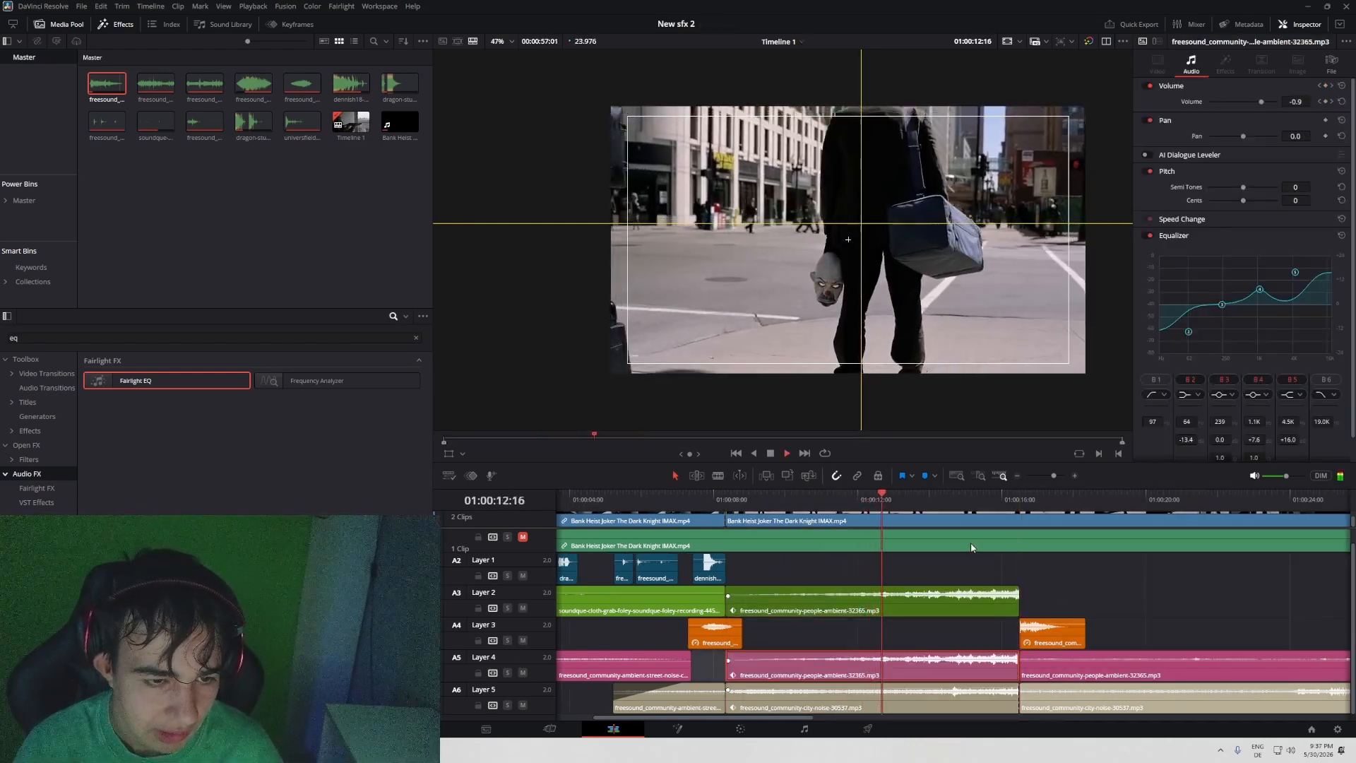
{"action": "left_click", "coordinate": [508, 673]}
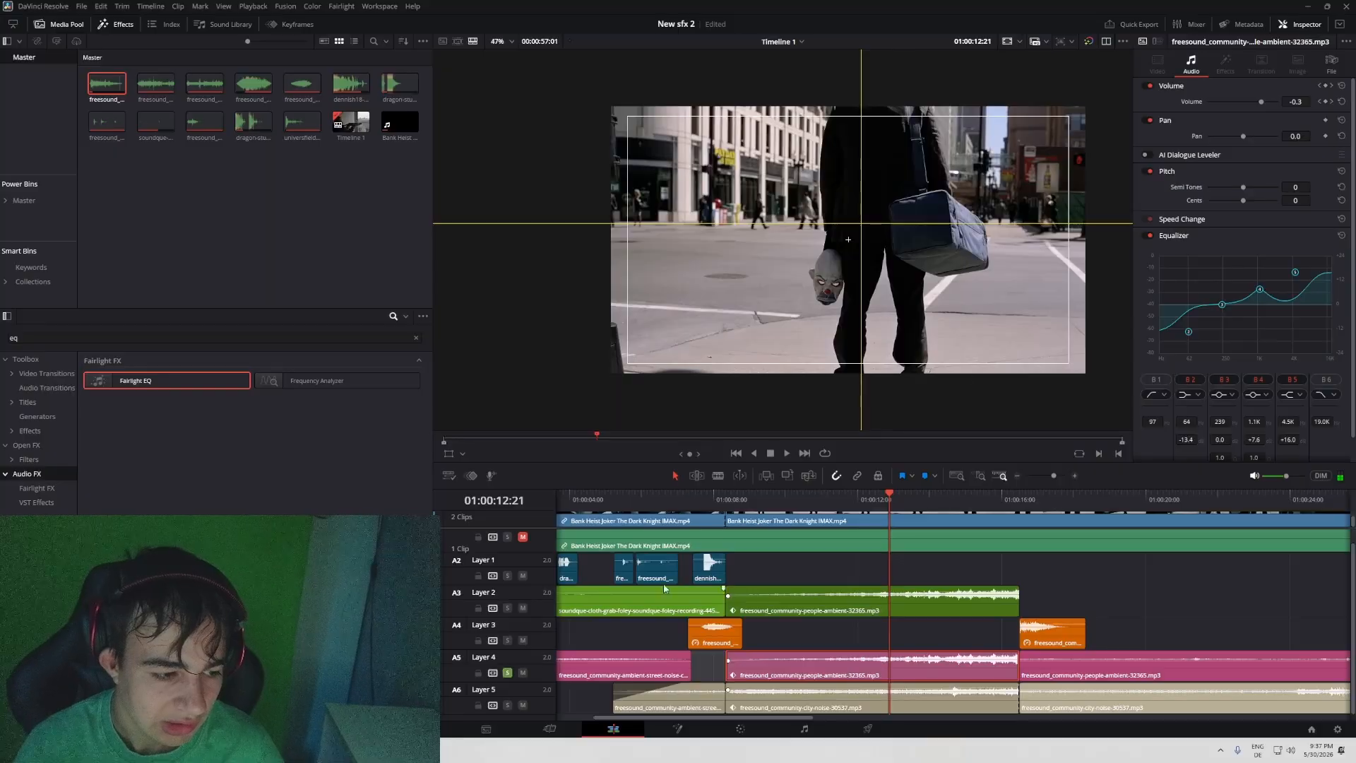
- During playback, equalize the Layer 4 people ambience: band 2 +24.0, band 3 +21.6 at 209 Hz, band 4 +14.5 at 616 Hz, band 5 -3.6
{"action": "key", "text": "space"}
{"action": "left_click_drag", "start_coordinate": [1295, 273], "coordinate": [1215, 288]}
{"action": "left_click_drag", "start_coordinate": [1190, 332], "coordinate": [1184, 258]}
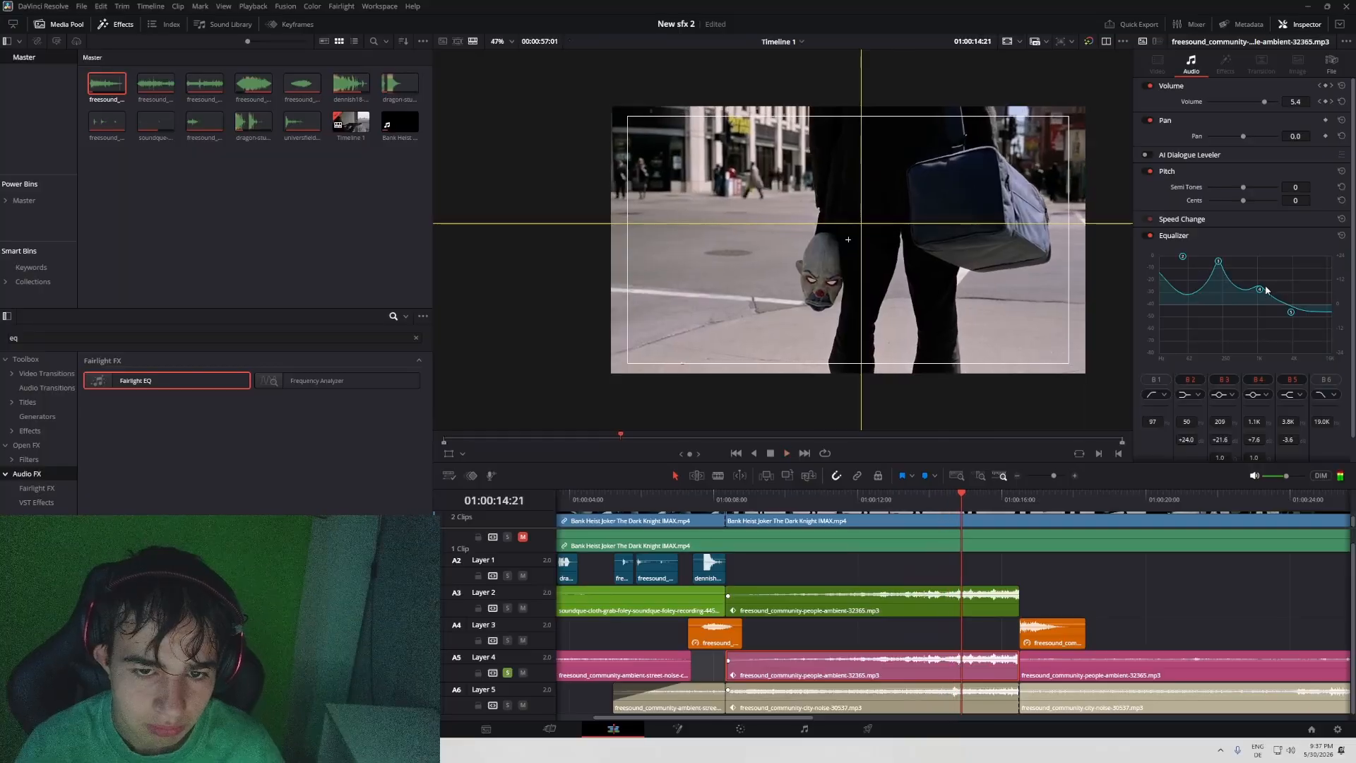
{"action": "left_click_drag", "start_coordinate": [1259, 290], "coordinate": [1245, 276]}
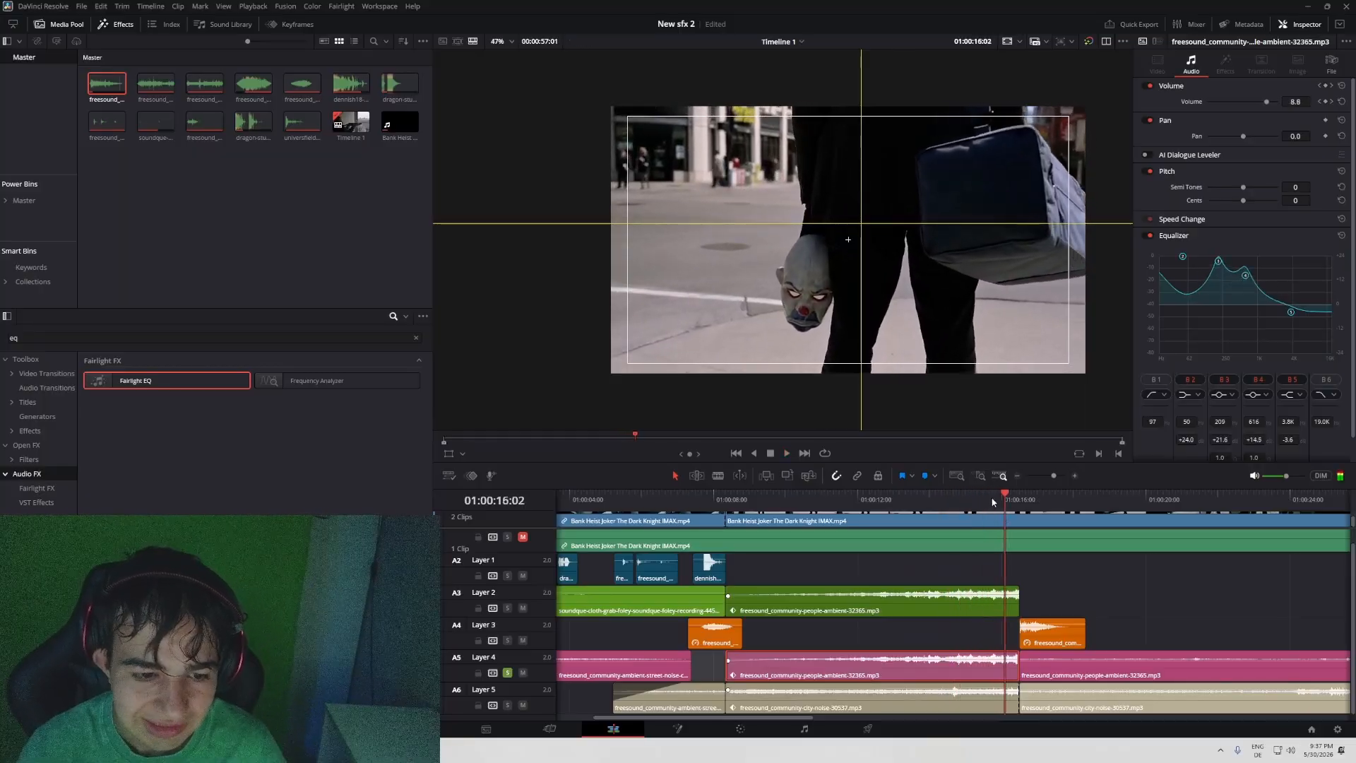
- Cut both people ambience copies at 01:00:13:00, placing the re-equalized Layer 4 second half behind the Layer 2 first half and clearing the leftovers
{"action": "left_click_drag", "start_coordinate": [990, 490], "coordinate": [894, 503]}
{"action": "mouse_move", "coordinate": [1017, 592]}
{"action": "left_mouse_down"}
{"action": "mouse_move", "coordinate": [713, 591]}
{"action": "mouse_move", "coordinate": [1019, 591]}
{"action": "left_mouse_up"}
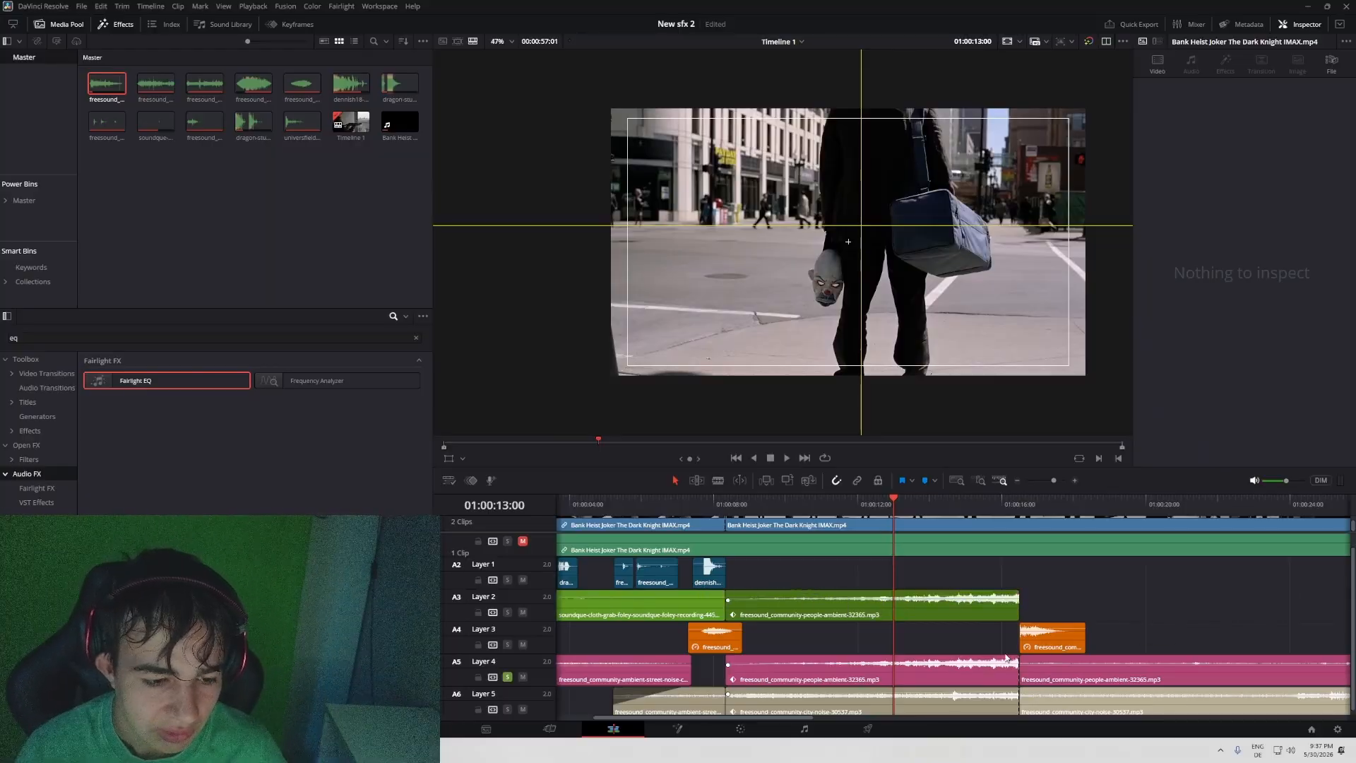
{"action": "left_click_drag", "start_coordinate": [736, 669], "coordinate": [955, 601]}
{"action": "key", "text": "ctrl+z"}
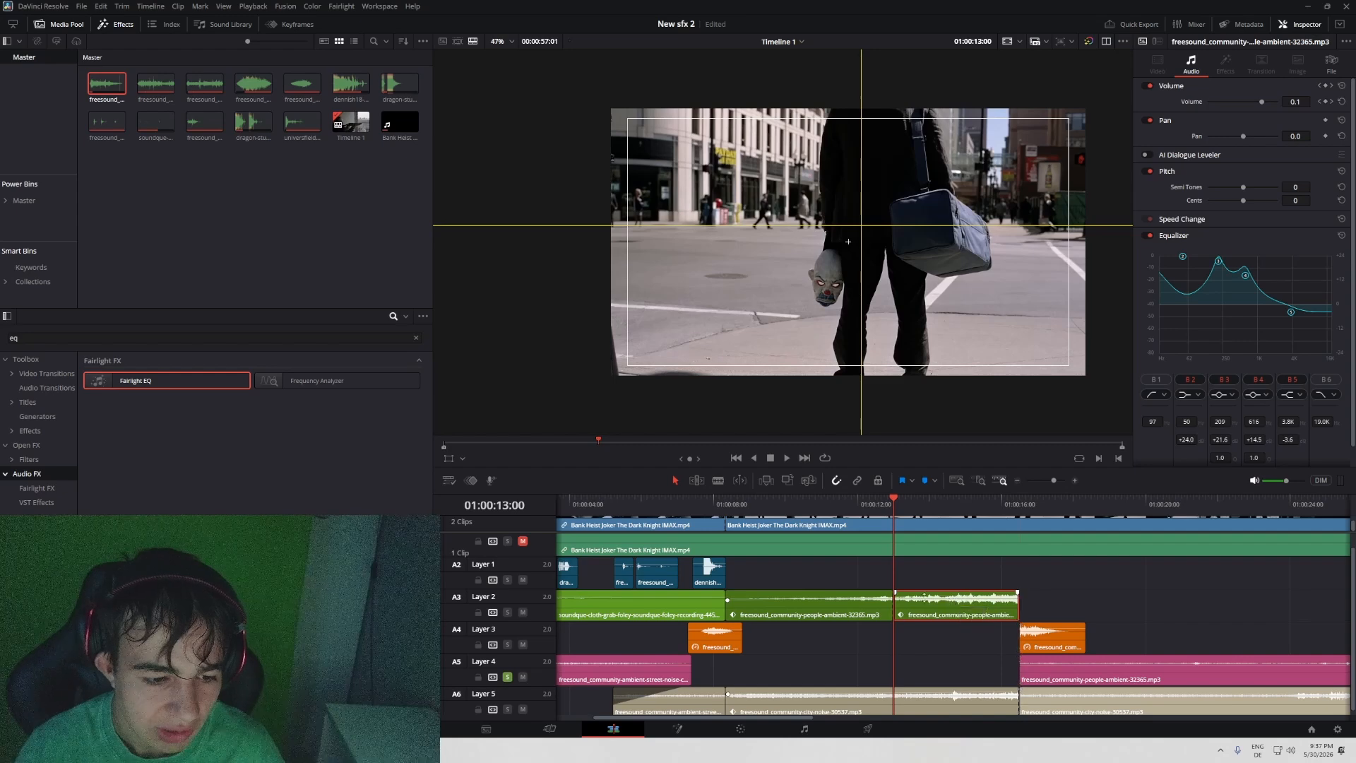
- Add a centered 1-second Cross Fade between the two Layer 2 people ambience clips at 01:00:13:00, solo Layer 2 and play the transition
{"action": "left_click", "coordinate": [846, 606]}
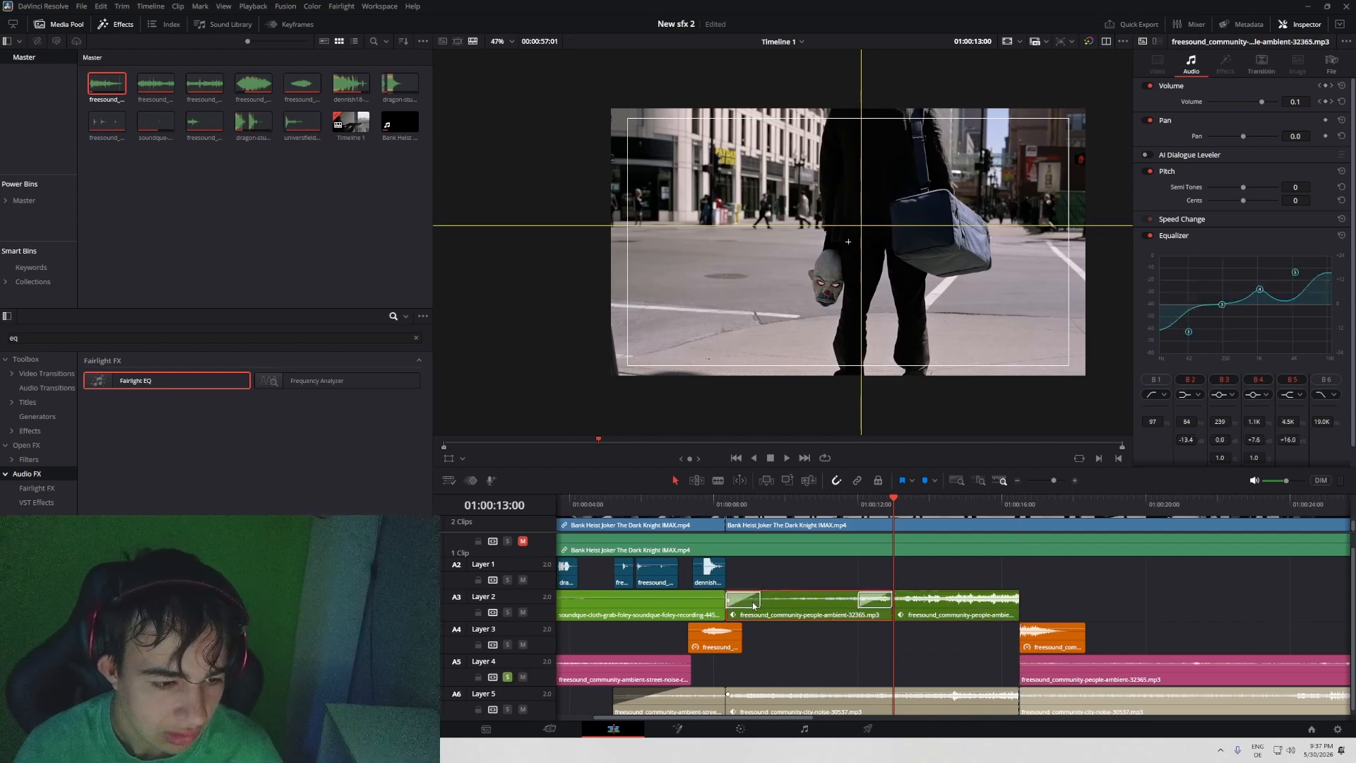
{"action": "left_click", "coordinate": [879, 600]}
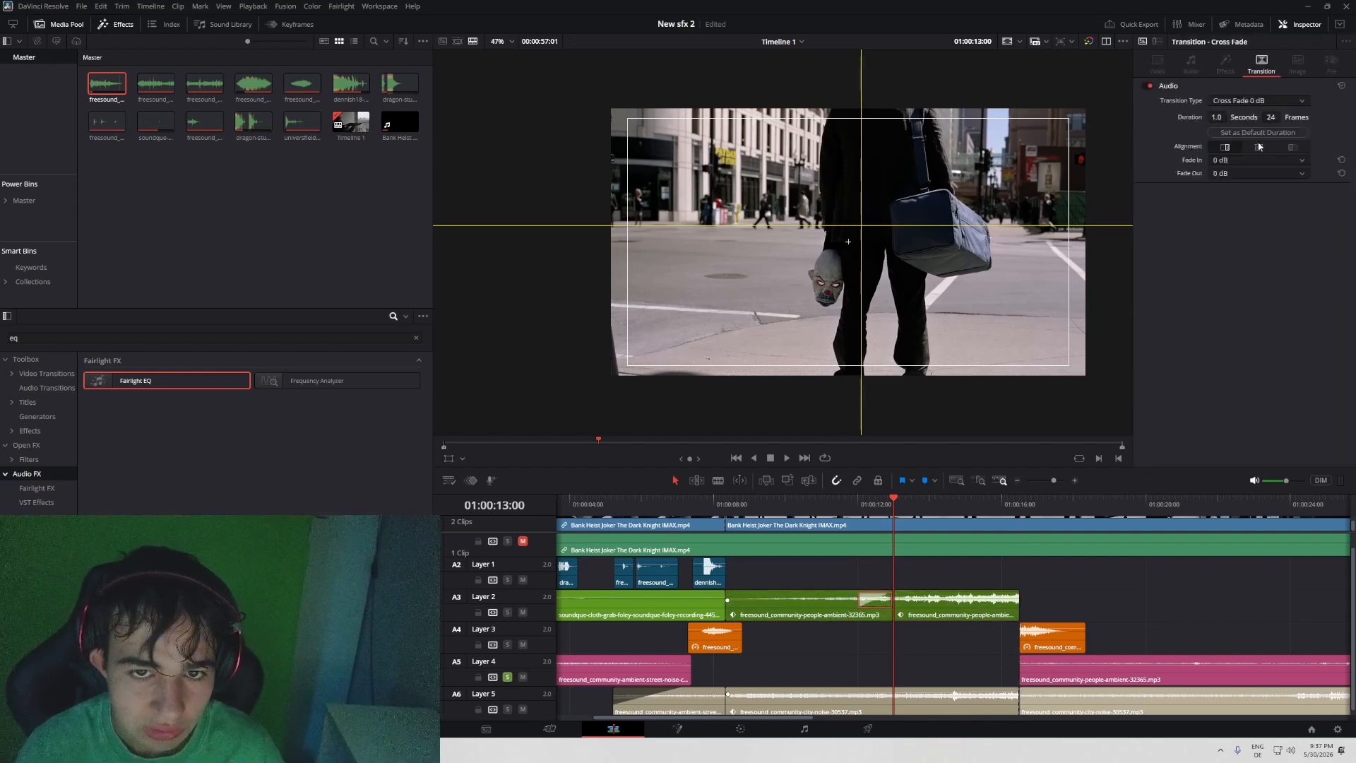
{"action": "left_click", "coordinate": [1258, 146]}
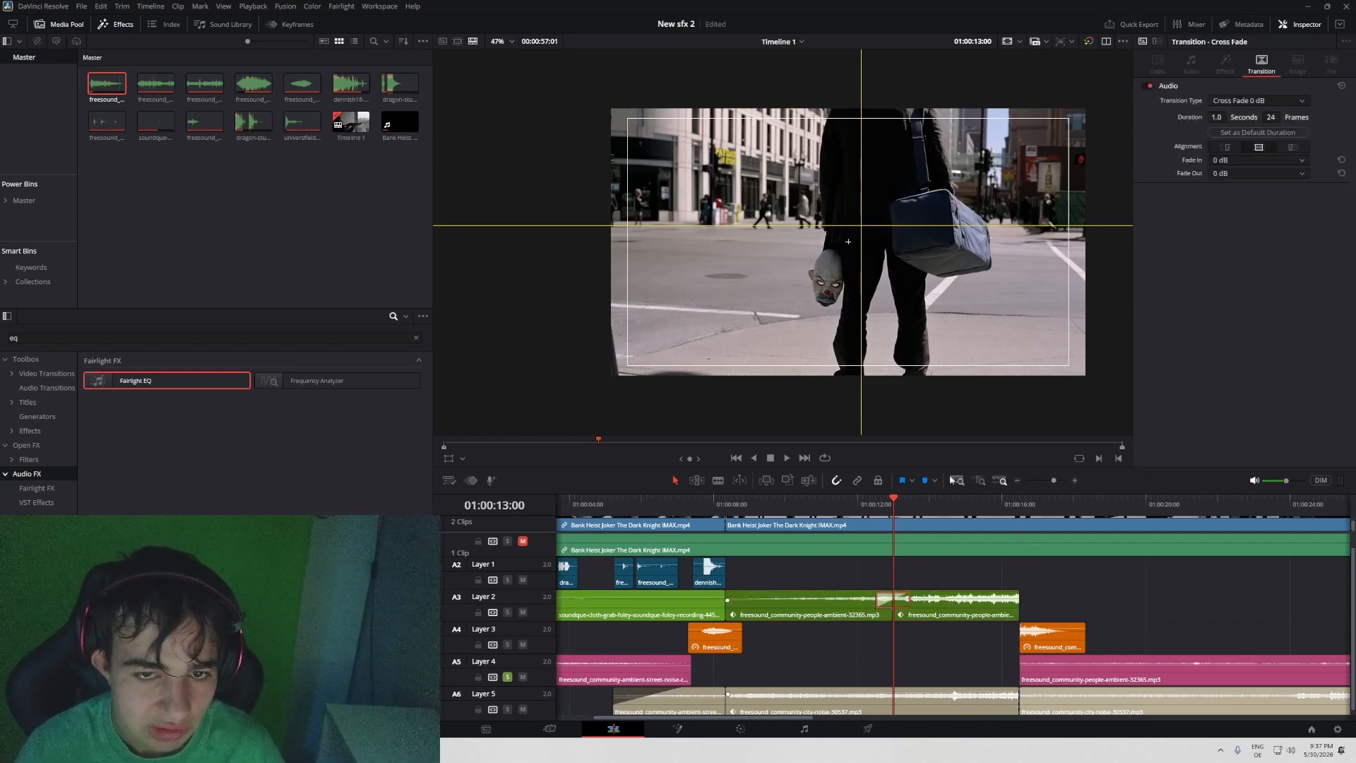
{"action": "left_click", "coordinate": [871, 506]}
{"action": "key", "text": "space"}
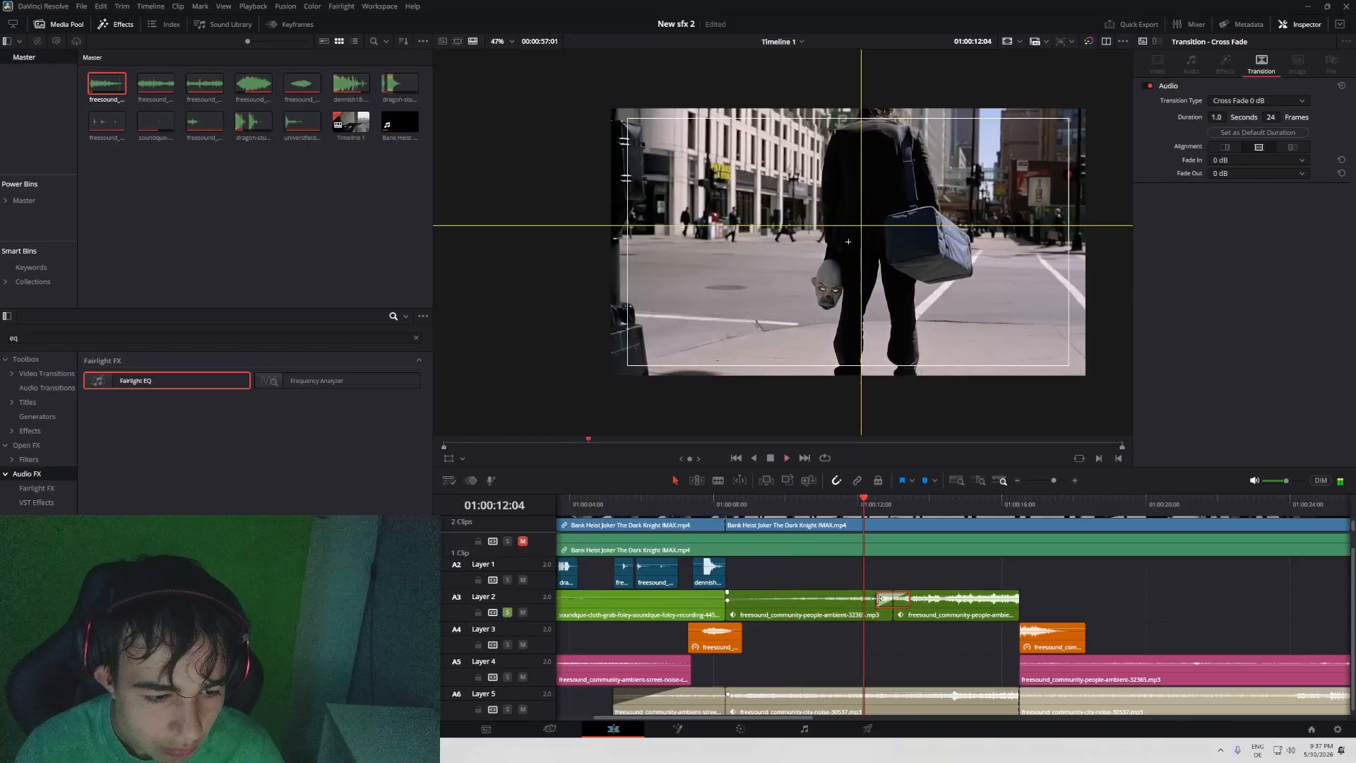
- Lengthen the Layer 2 Cross Fade to 7.0 seconds and play the street shot until the car has arrived
{"action": "left_click_drag", "start_coordinate": [876, 599], "coordinate": [776, 600]}
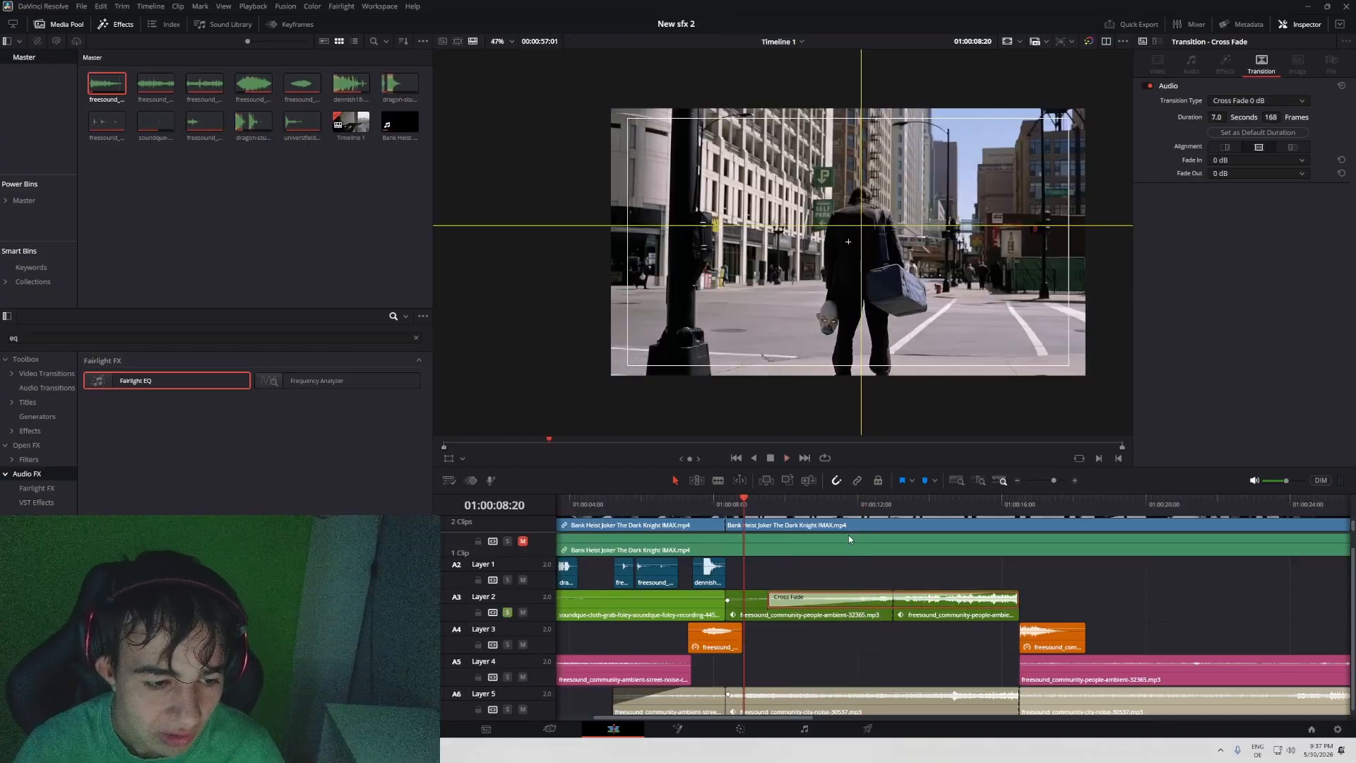
{"action": "key", "text": "space"}
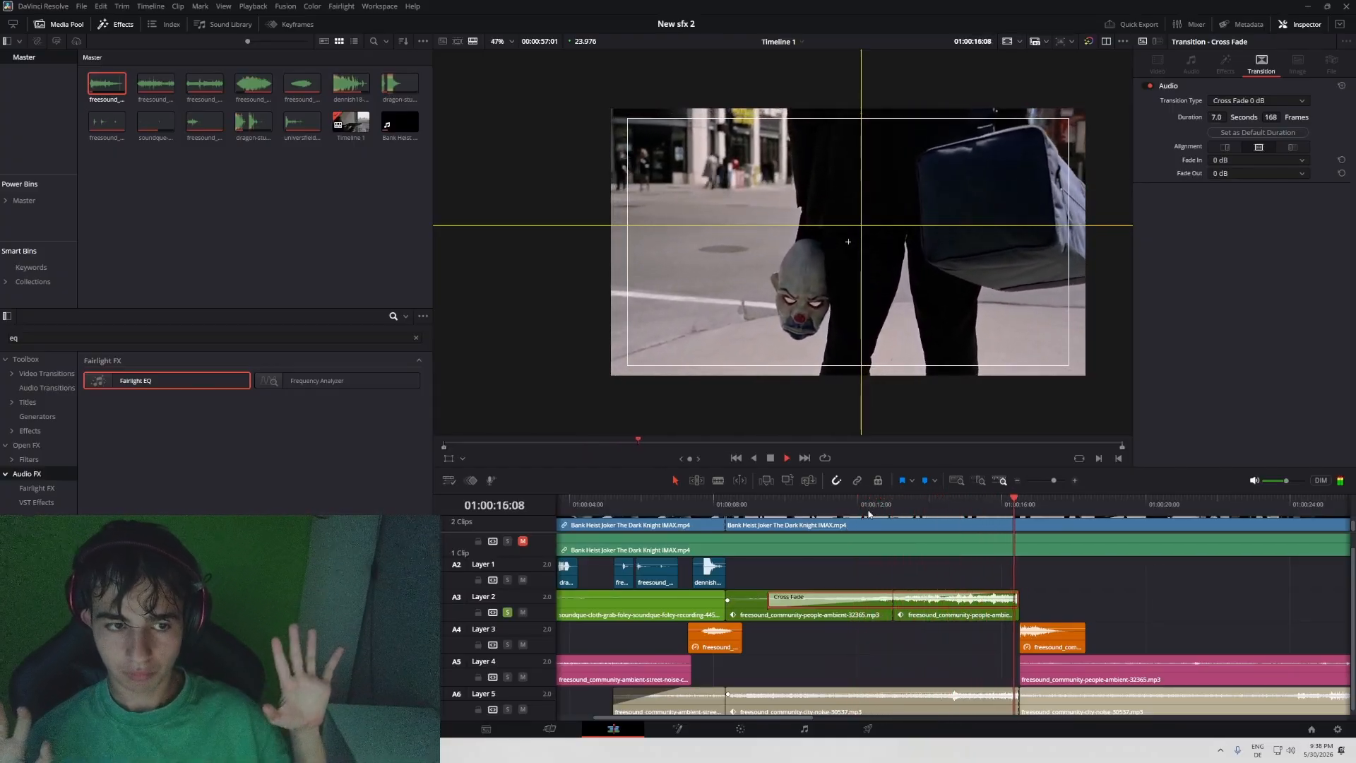
{"action": "key", "text": "space"}
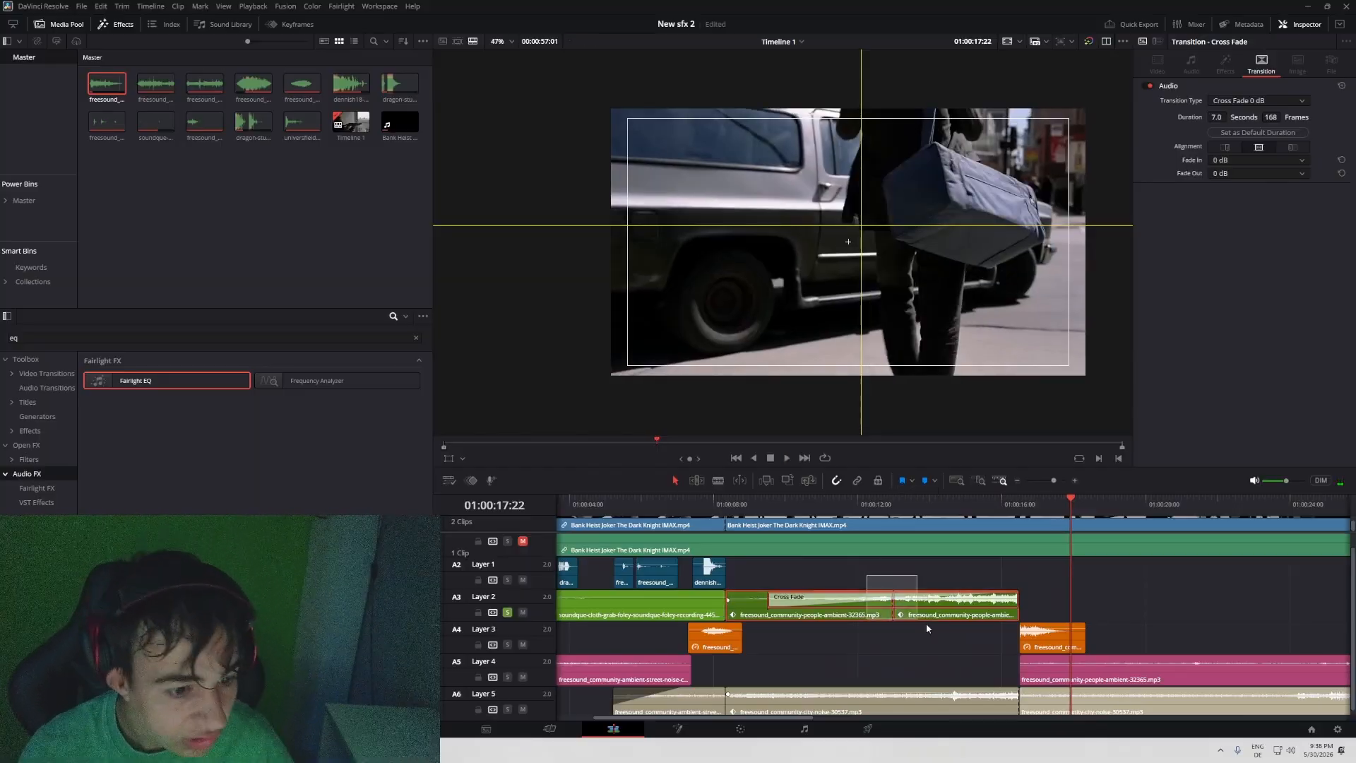
- Move the two cross-faded people ambience clips from Layer 2 down to Layer 4 and go back over the street shot
{"action": "left_click_drag", "start_coordinate": [926, 615], "coordinate": [929, 679]}
{"action": "left_click", "coordinate": [734, 510]}
{"action": "left_click_drag", "start_coordinate": [733, 510], "coordinate": [822, 505]}
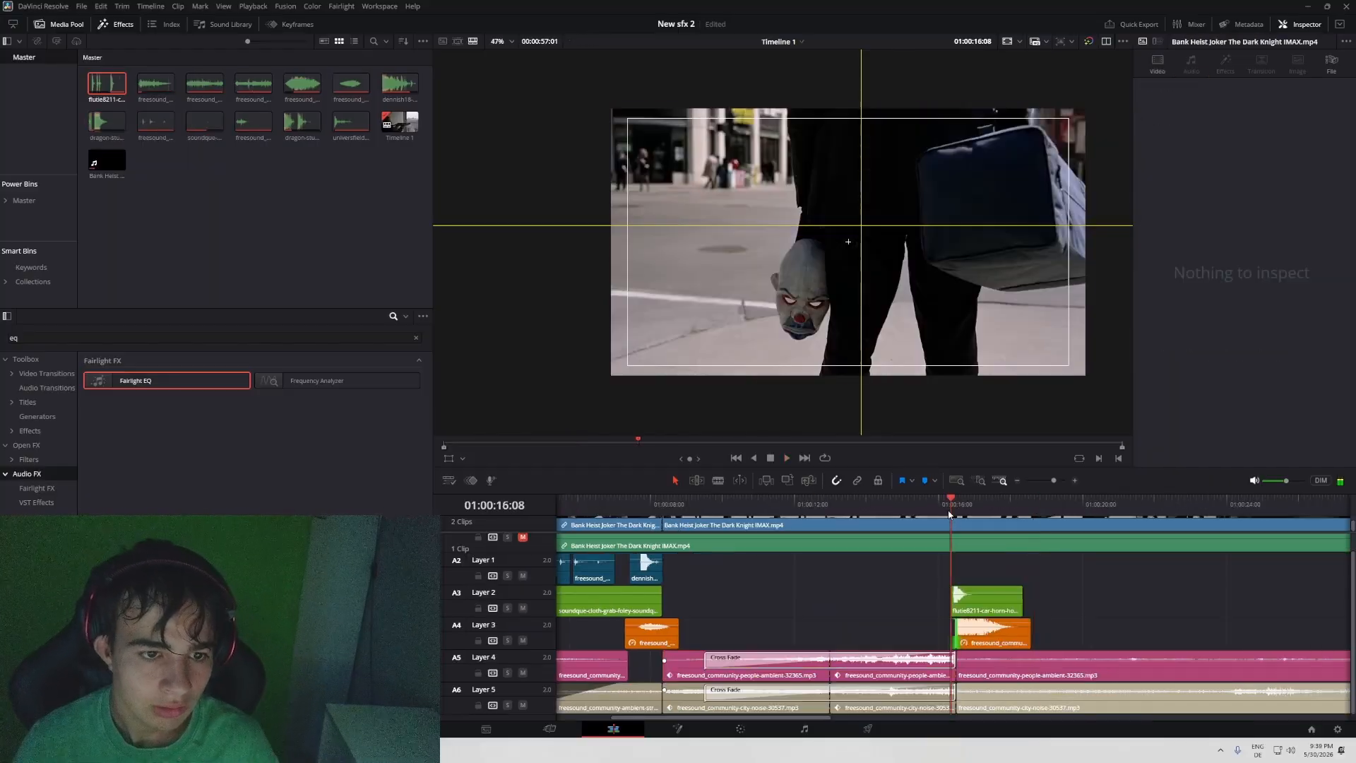
- Save the project and replay the car's arrival with the Layer 2 car horn from about 01:00:16:08
{"action": "left_click", "coordinate": [949, 513]}
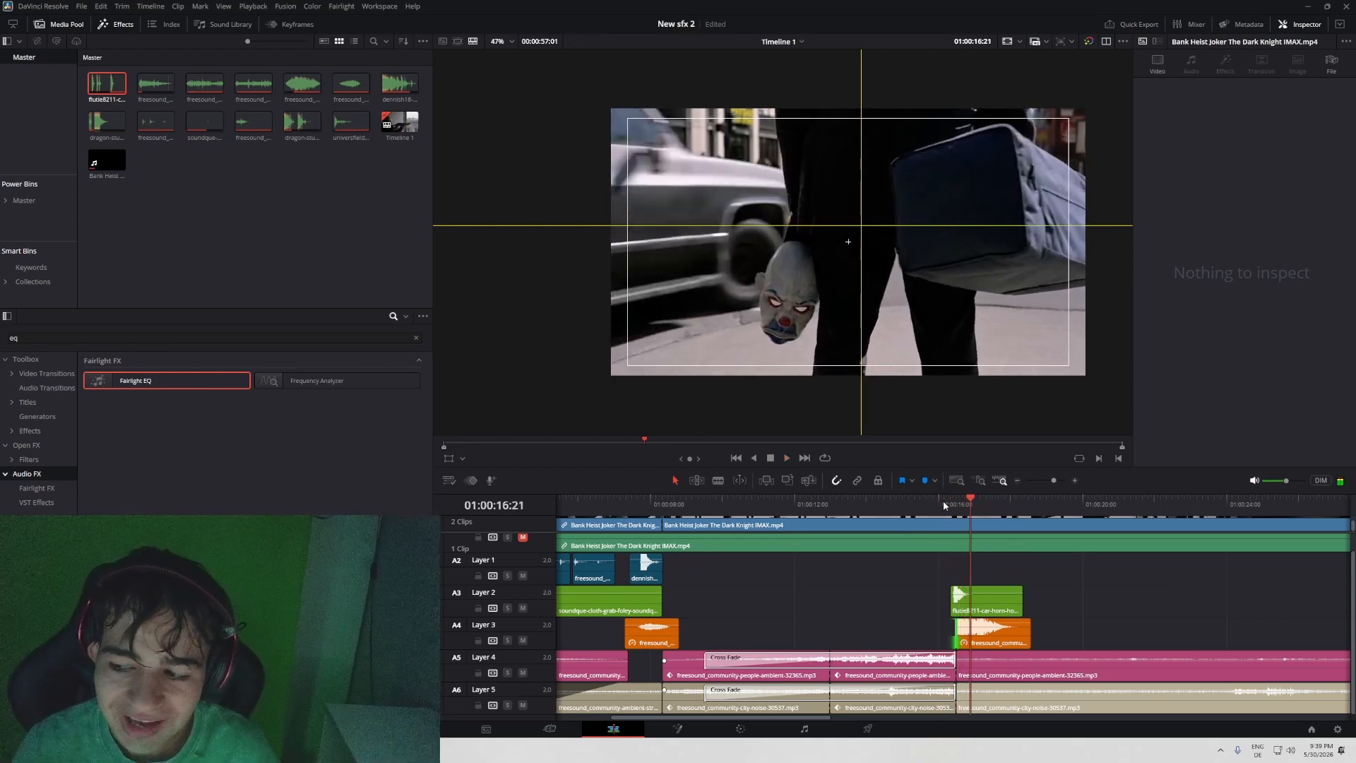
{"action": "key", "text": "ctrl+s"}
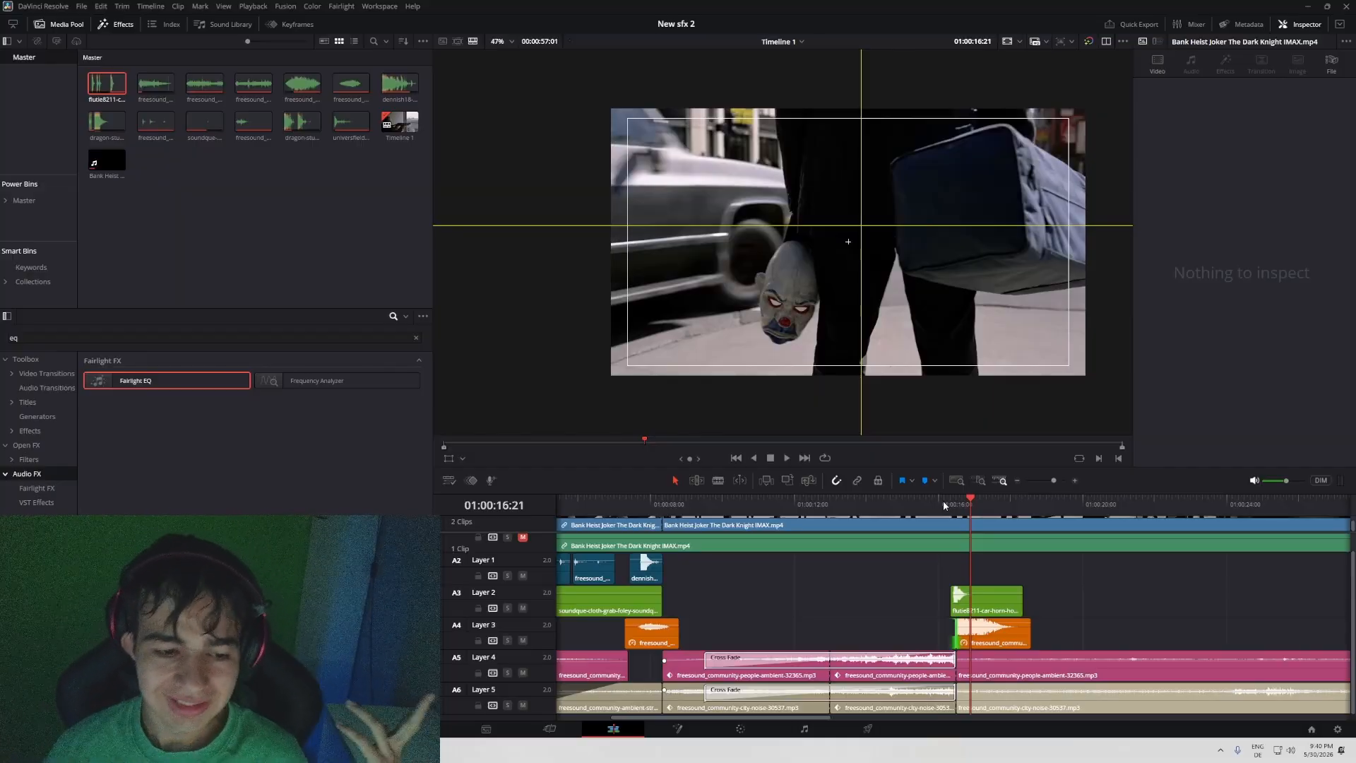
{"action": "left_click", "coordinate": [944, 500]}
{"action": "key", "text": "space"}
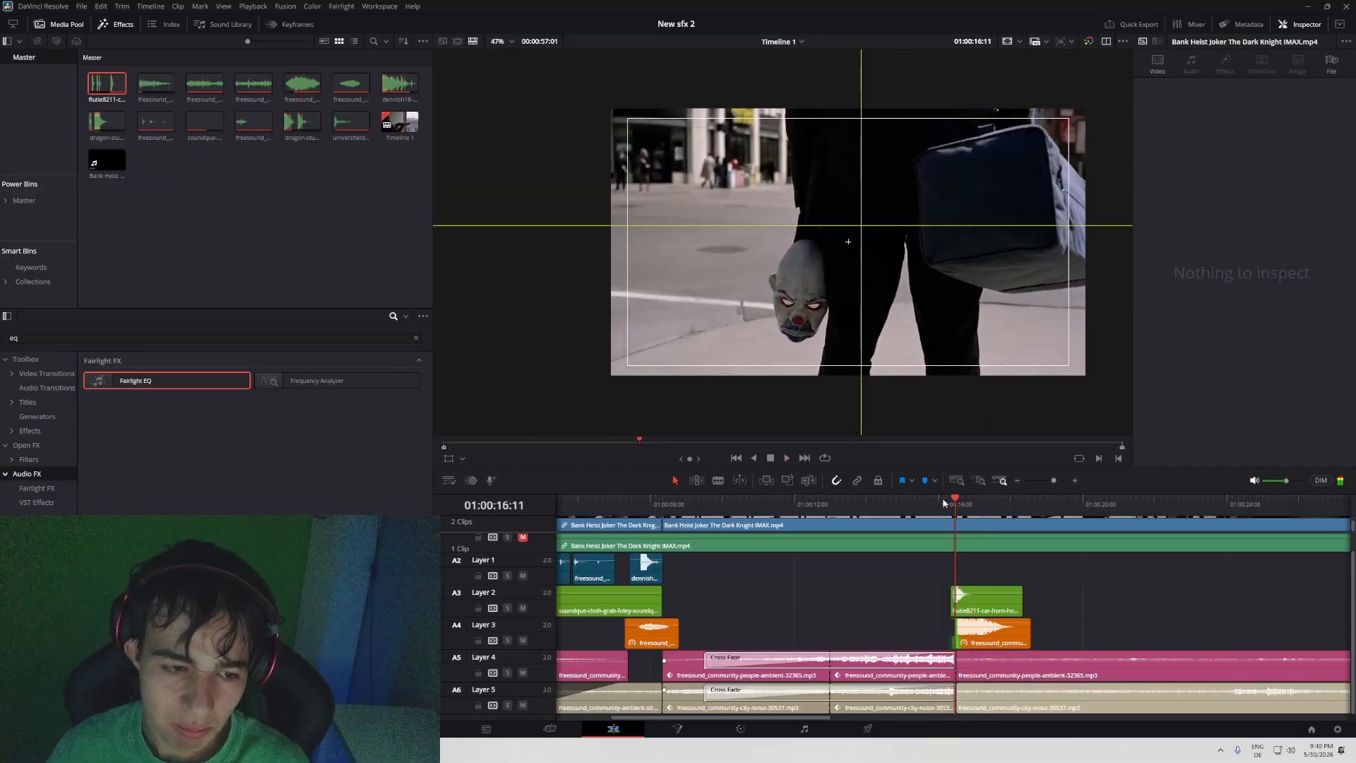
{"action": "mouse_move", "coordinate": [944, 500]}
{"action": "left_mouse_down"}
{"action": "mouse_move", "coordinate": [895, 502]}
{"action": "mouse_move", "coordinate": [948, 509]}
{"action": "left_mouse_up"}
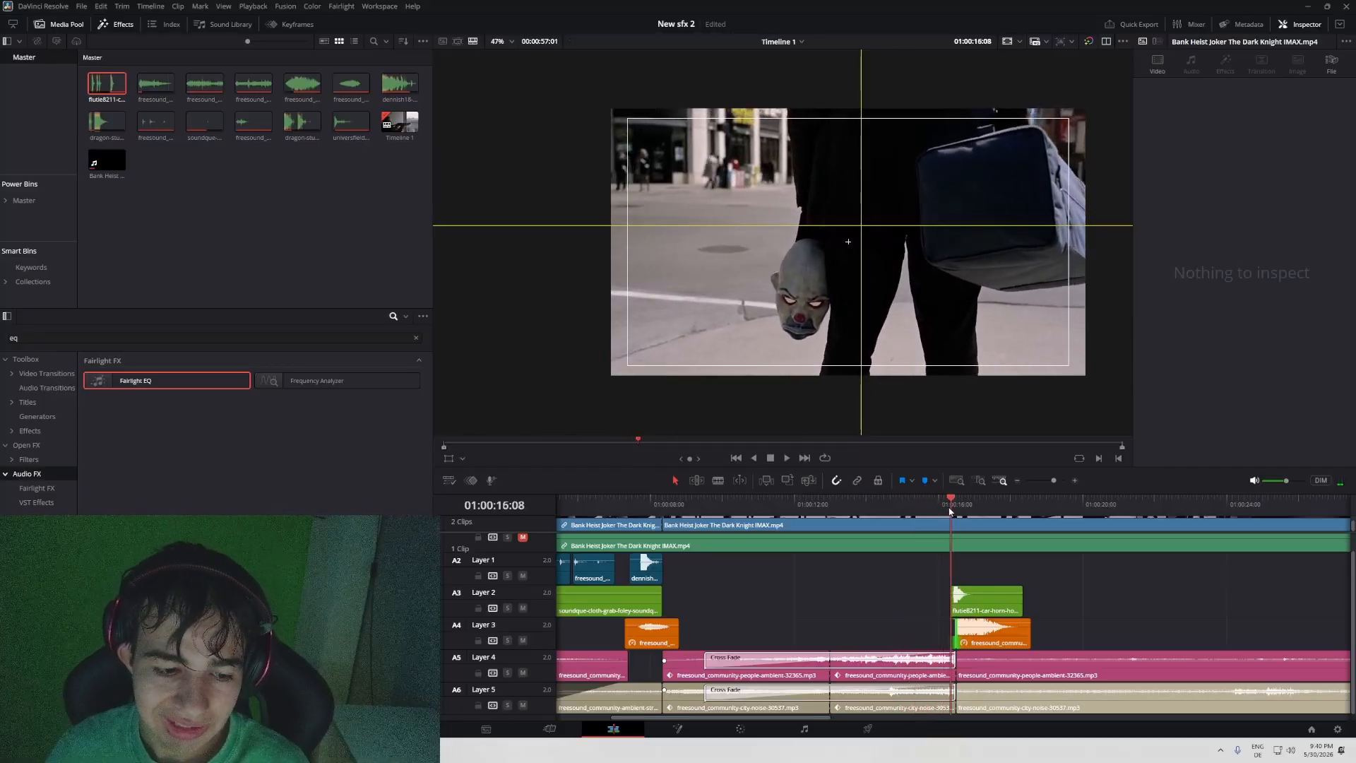
{"action": "key", "text": "space"}
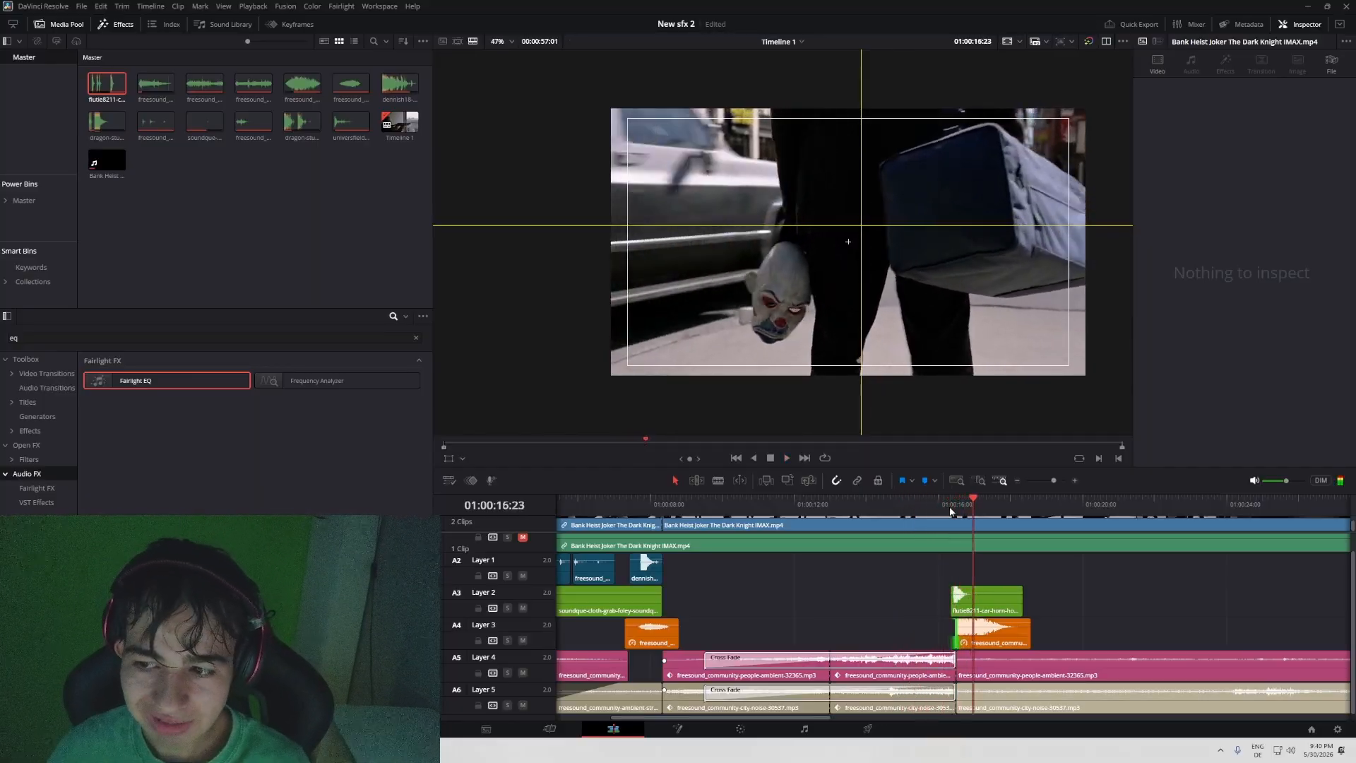
{"action": "left_click", "coordinate": [942, 501]}
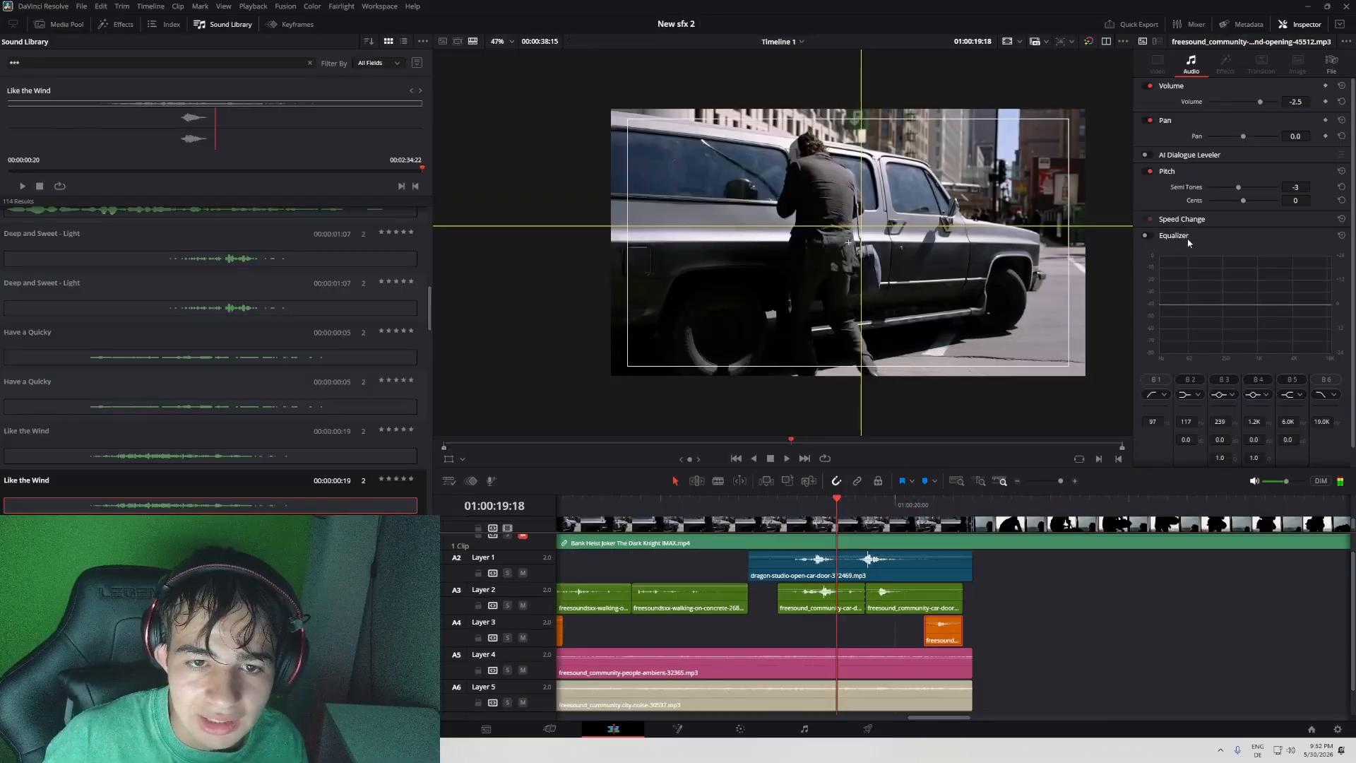
- Slow down the short Layer 3 opening-45512 clip using Speed Change, and play the car door section into the next shot
{"action": "left_click", "coordinate": [1230, 237]}
{"action": "left_click", "coordinate": [1276, 223]}
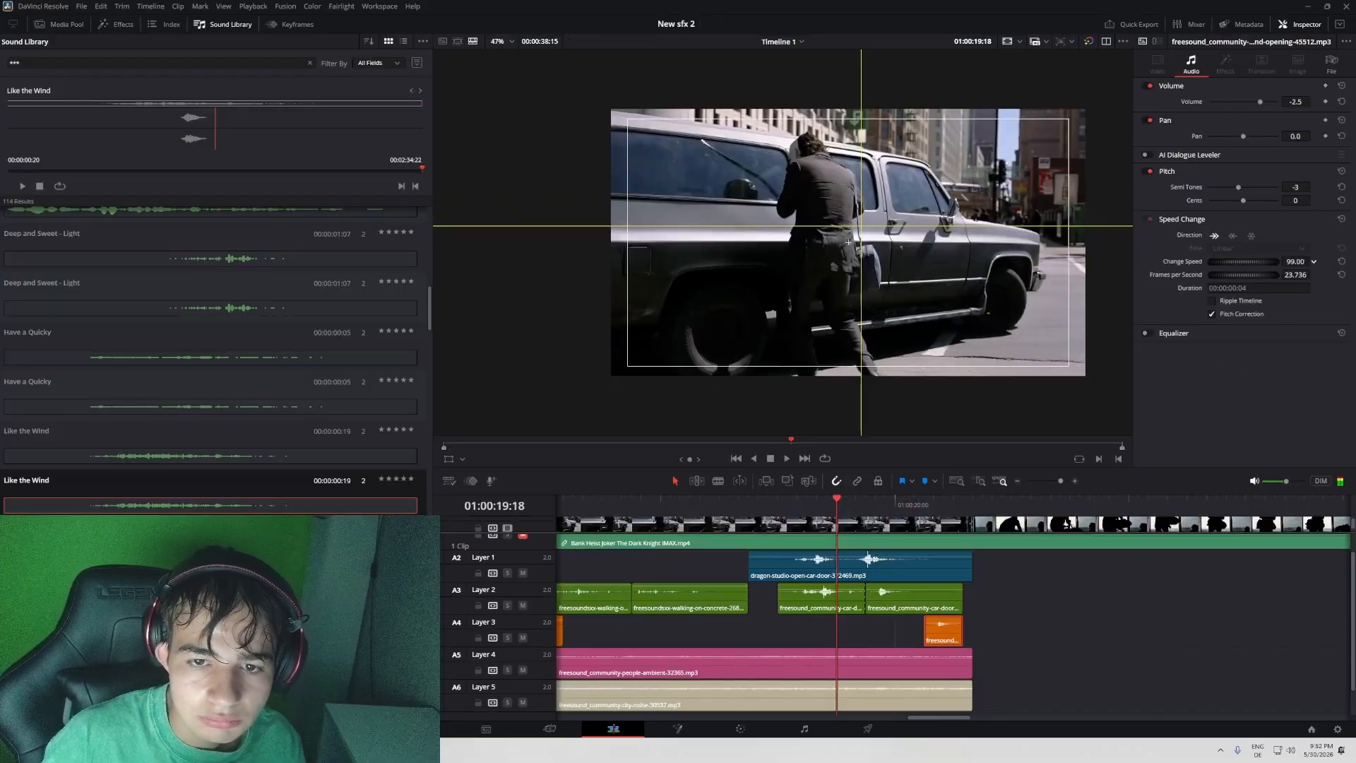
{"action": "left_click_drag", "start_coordinate": [1292, 259], "coordinate": [1287, 260]}
{"action": "left_click_drag", "start_coordinate": [930, 500], "coordinate": [749, 504]}
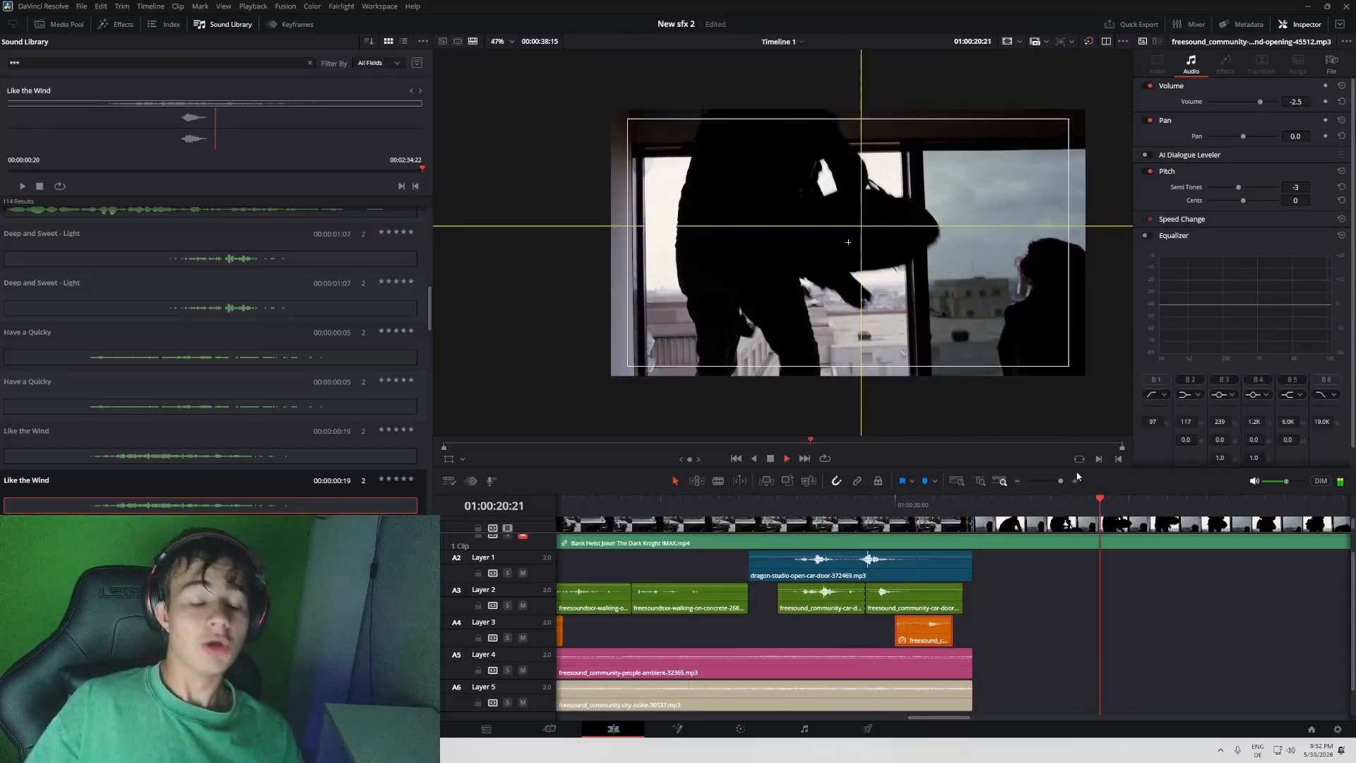
{"action": "key", "text": "space"}
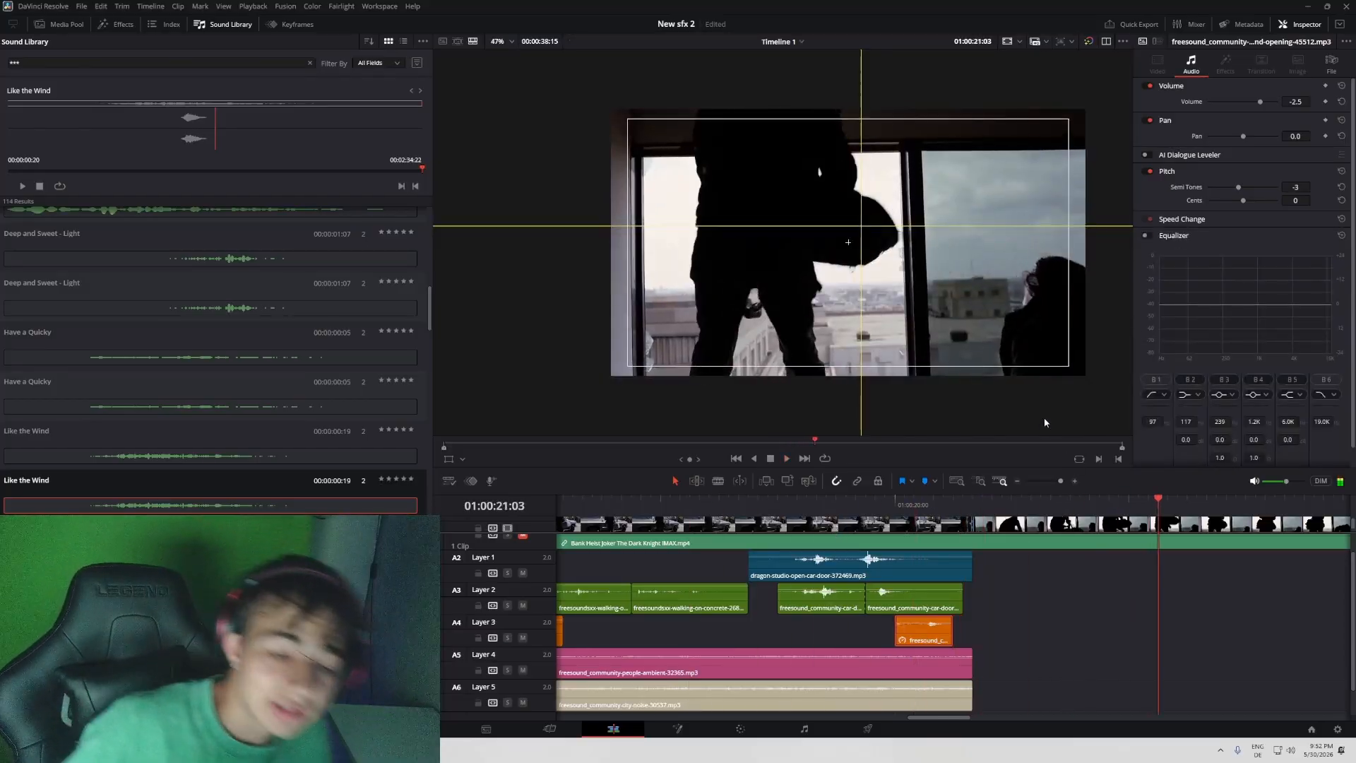
{"action": "left_click_drag", "start_coordinate": [1061, 482], "coordinate": [1054, 486]}
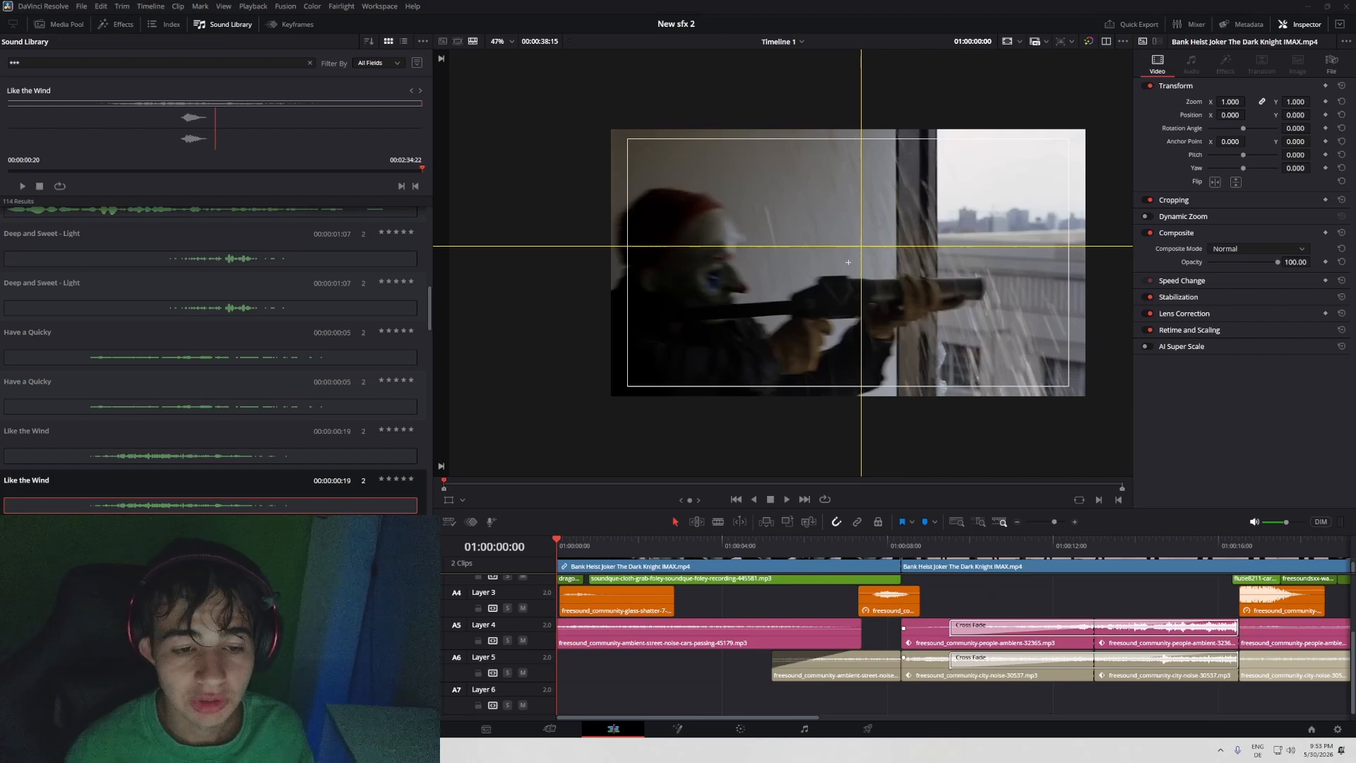
{"action": "left_click_drag", "start_coordinate": [1057, 523], "coordinate": [1052, 522]}
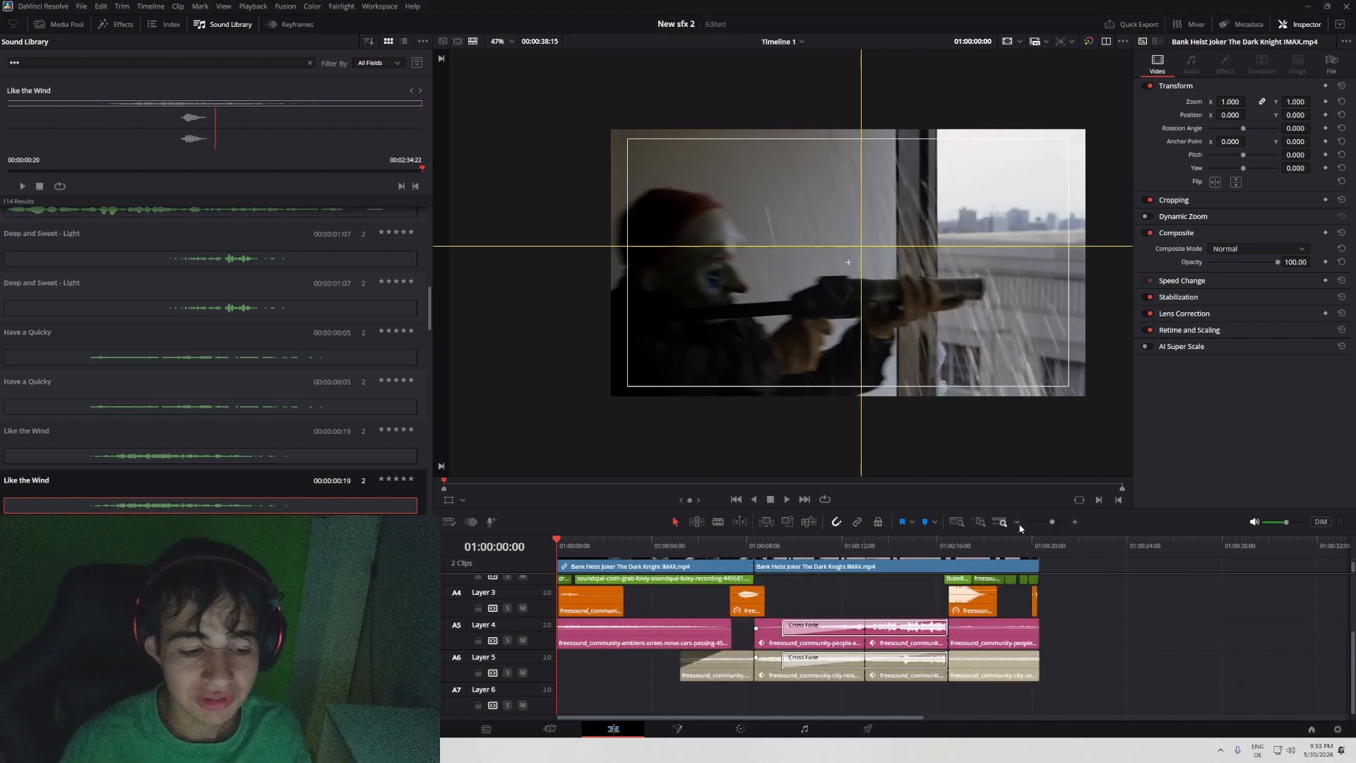
{"action": "scroll", "coordinate": [982, 710], "scroll_direction": "up", "scroll_amount": 3}
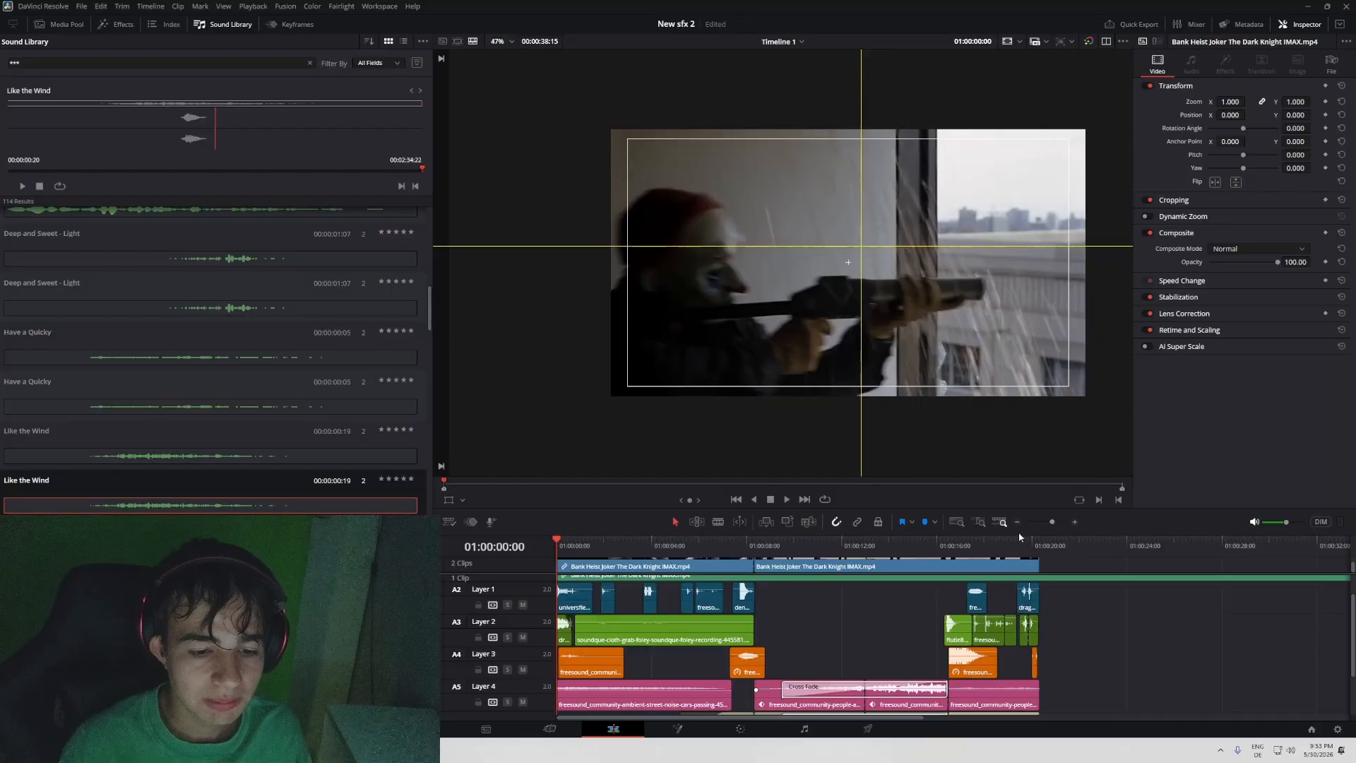
{"action": "scroll", "coordinate": [1057, 633], "scroll_direction": "down", "scroll_amount": 2}
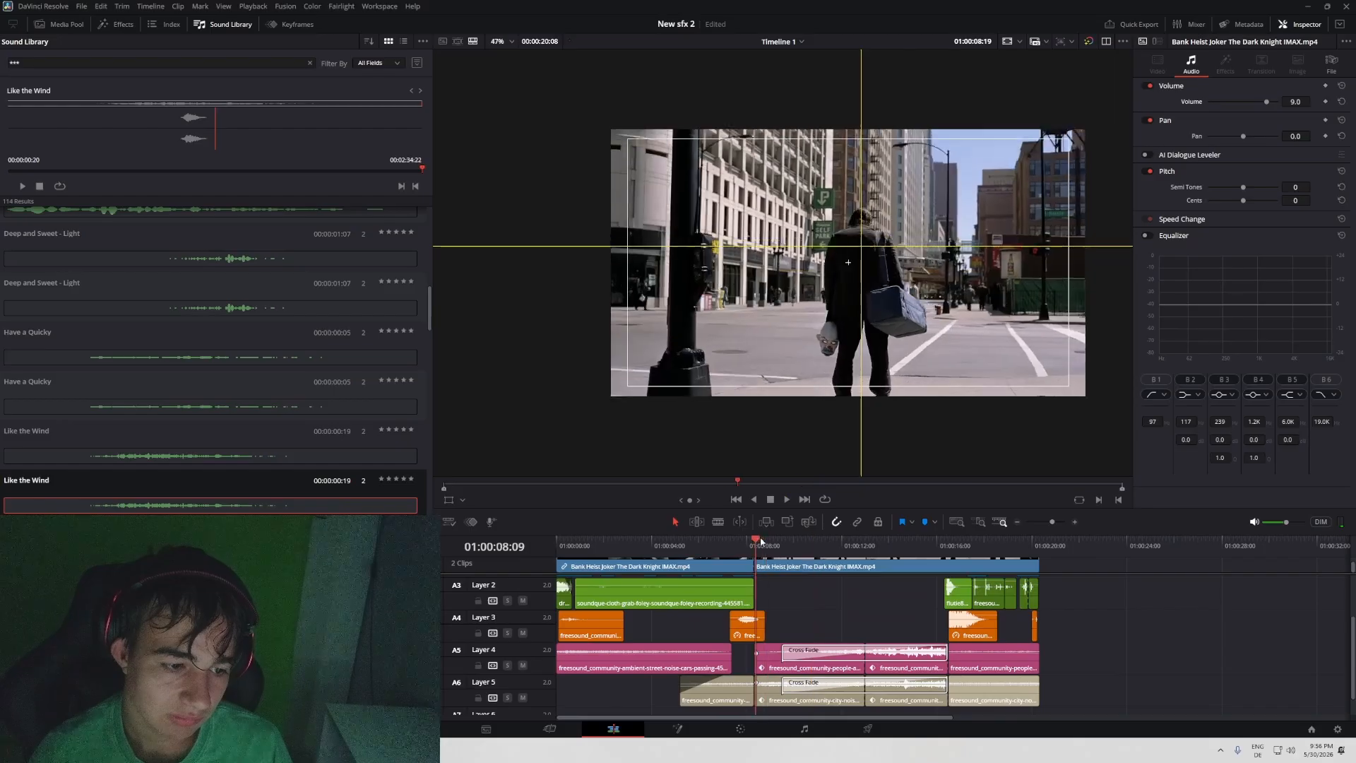
- Solo the original film sound on Audio 1 and play the street shot from 01:00:08:08, skipping ahead to the car's arrival
{"action": "key", "text": "Left"}
{"action": "scroll", "coordinate": [829, 620], "scroll_direction": "up", "scroll_amount": 2}
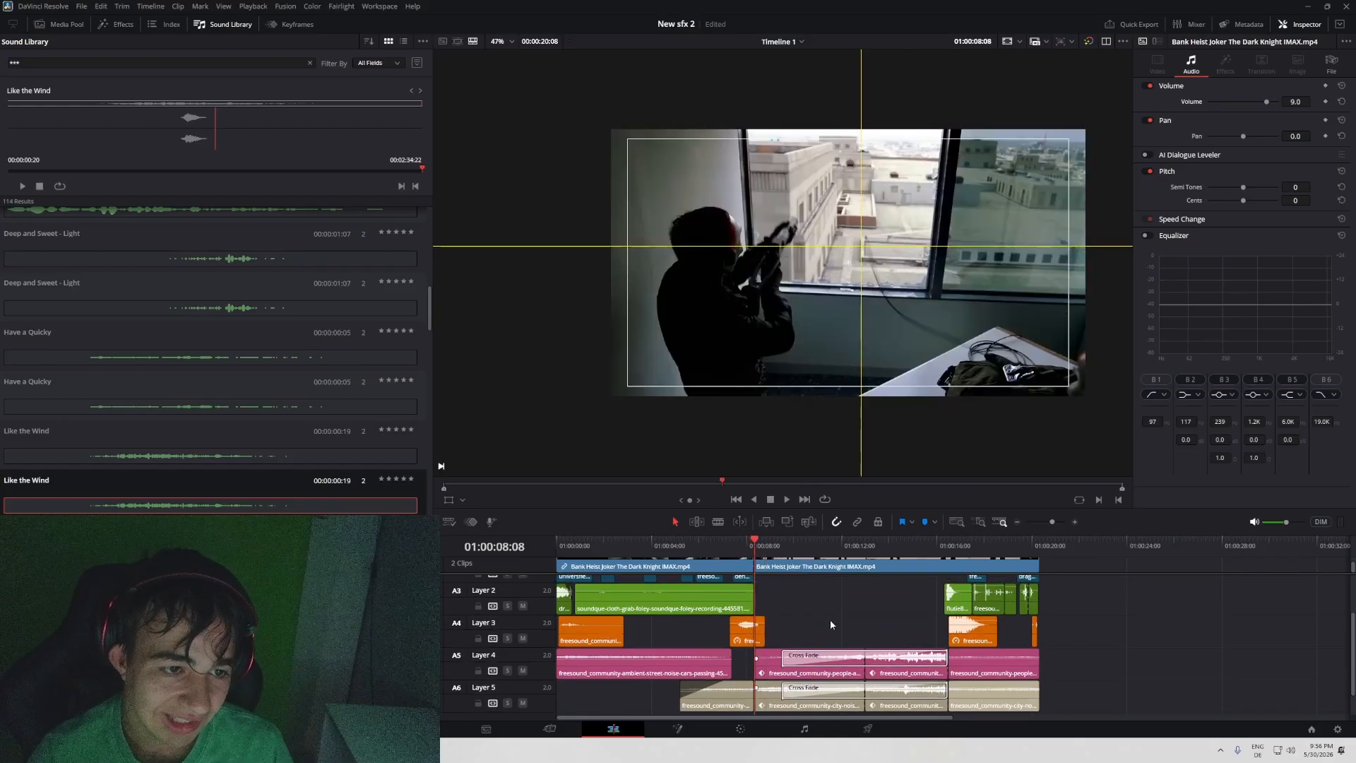
{"action": "key", "text": "space"}
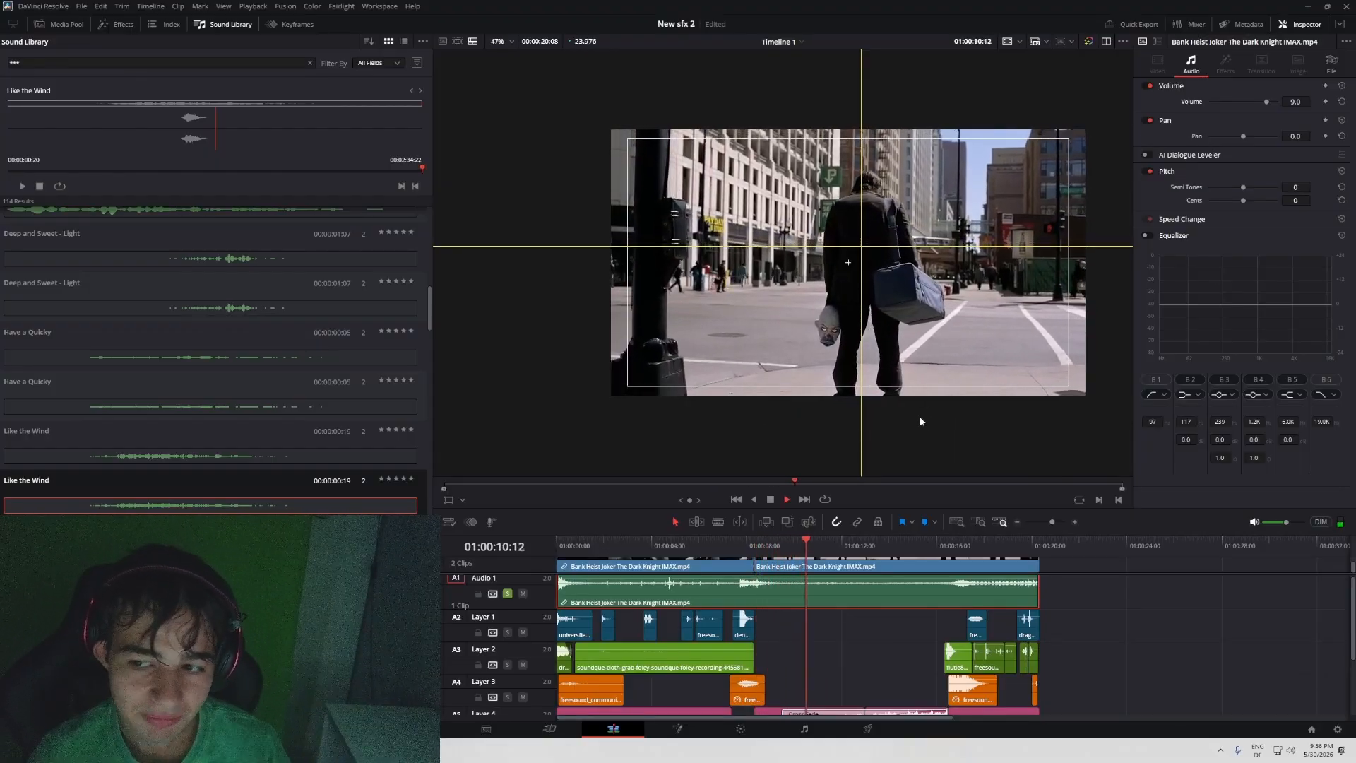
{"action": "left_click_drag", "start_coordinate": [989, 542], "coordinate": [934, 460]}
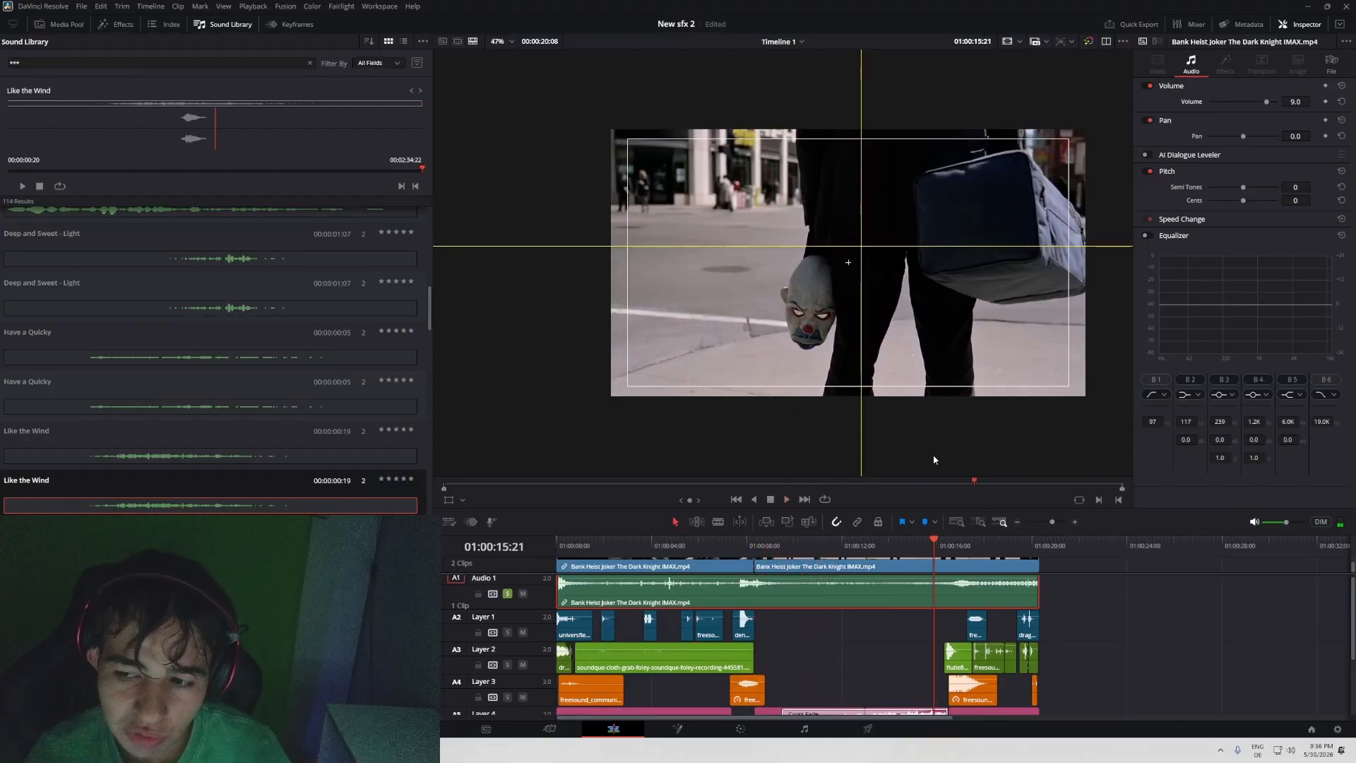
{"action": "key", "text": "space"}
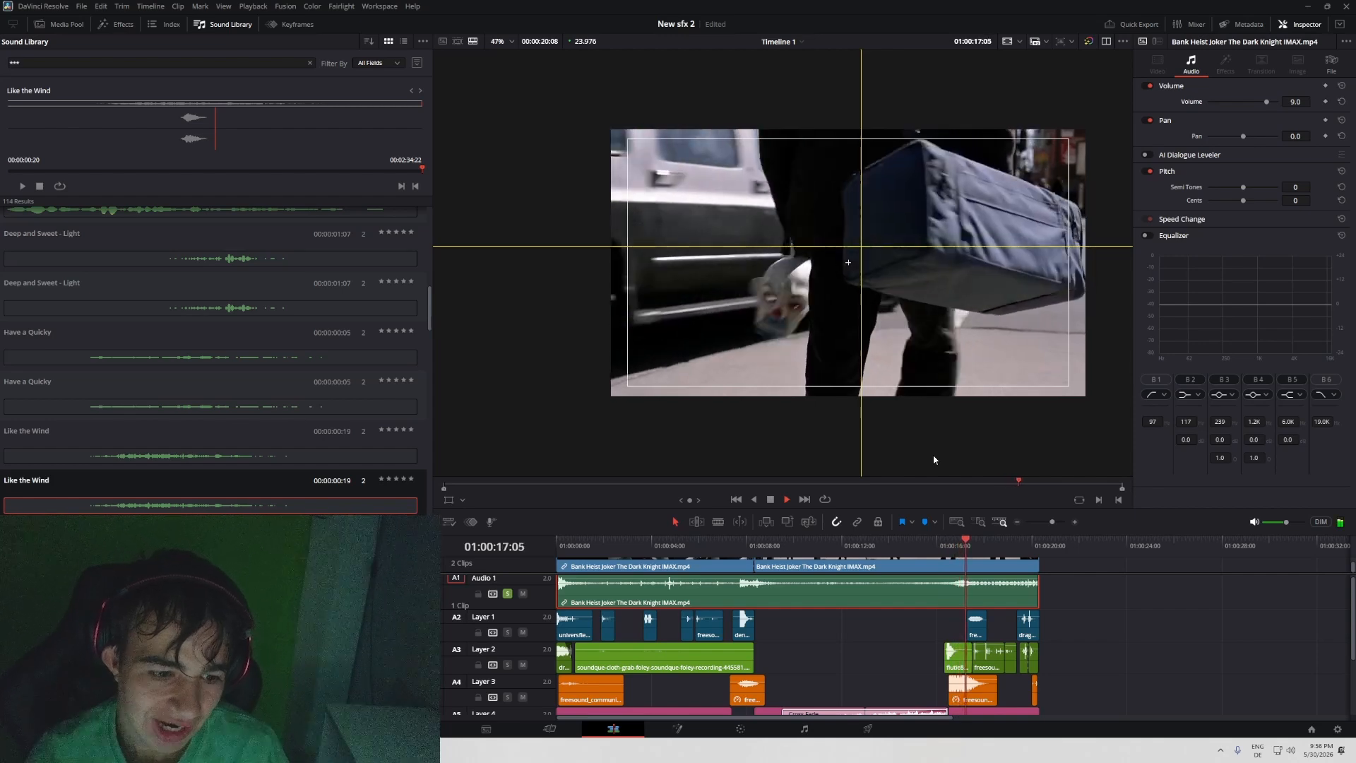
- Mute Audio 1 and play the recreated sound mix from 01:00:13:00 until the car pulls up, for comparison with the original
{"action": "left_click", "coordinate": [866, 546]}
{"action": "scroll", "coordinate": [588, 640], "scroll_direction": "down", "scroll_amount": 3}
{"action": "scroll", "coordinate": [516, 622], "scroll_direction": "up", "scroll_amount": 3}
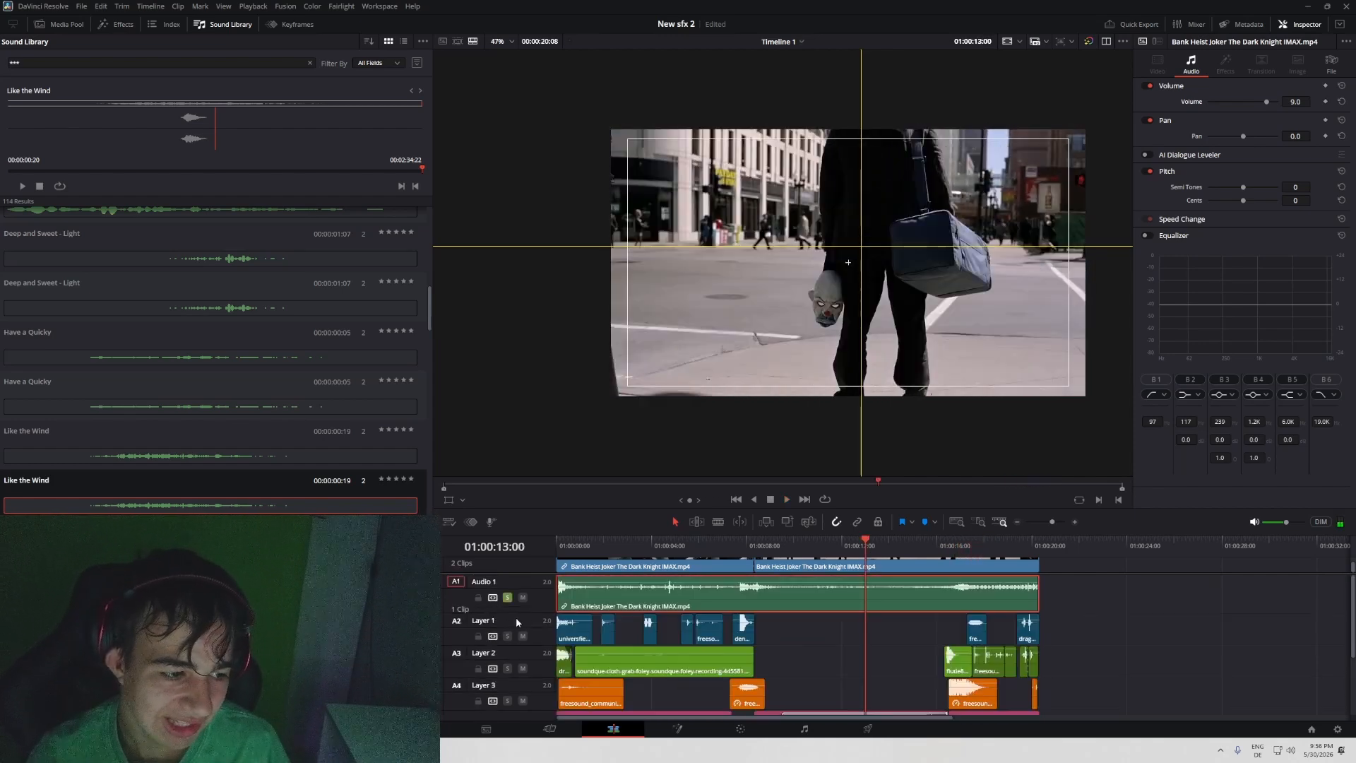
{"action": "key", "text": "space"}
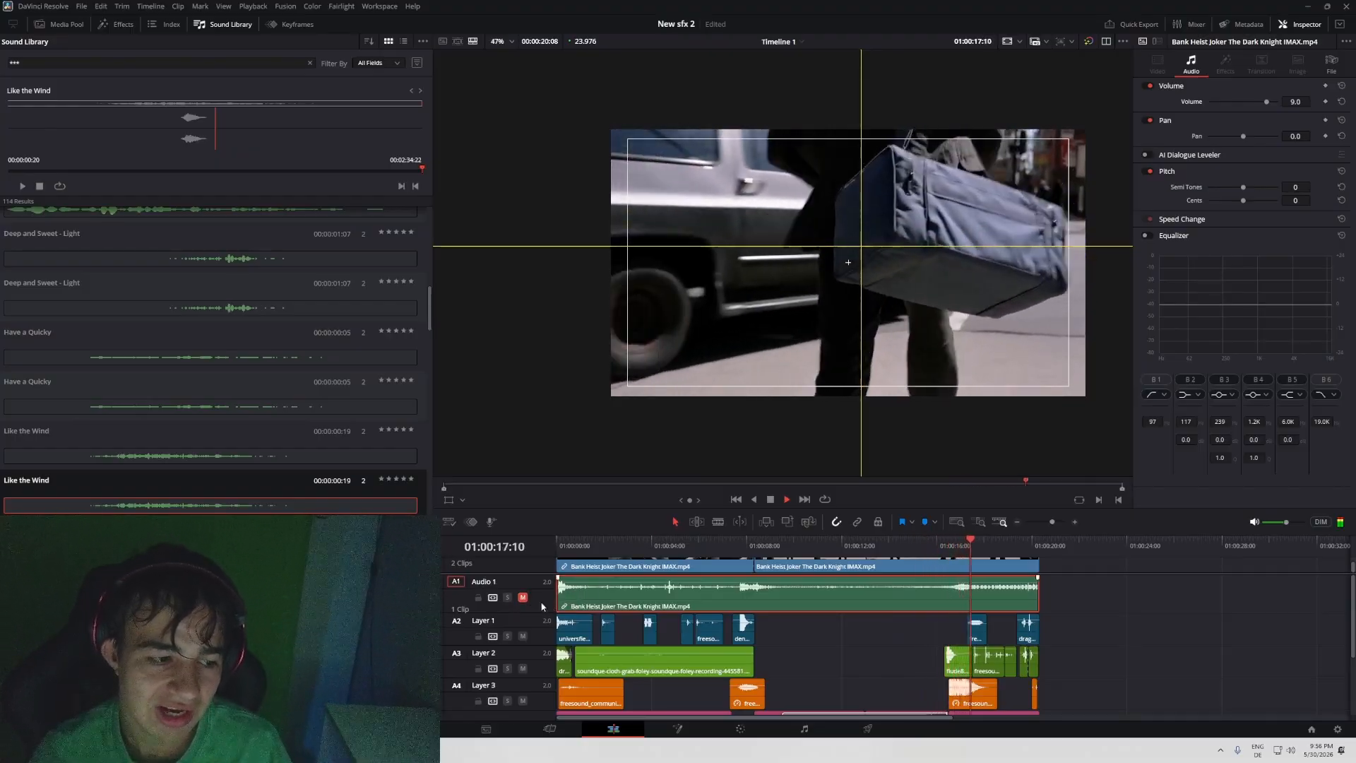
{"action": "key", "text": "space"}
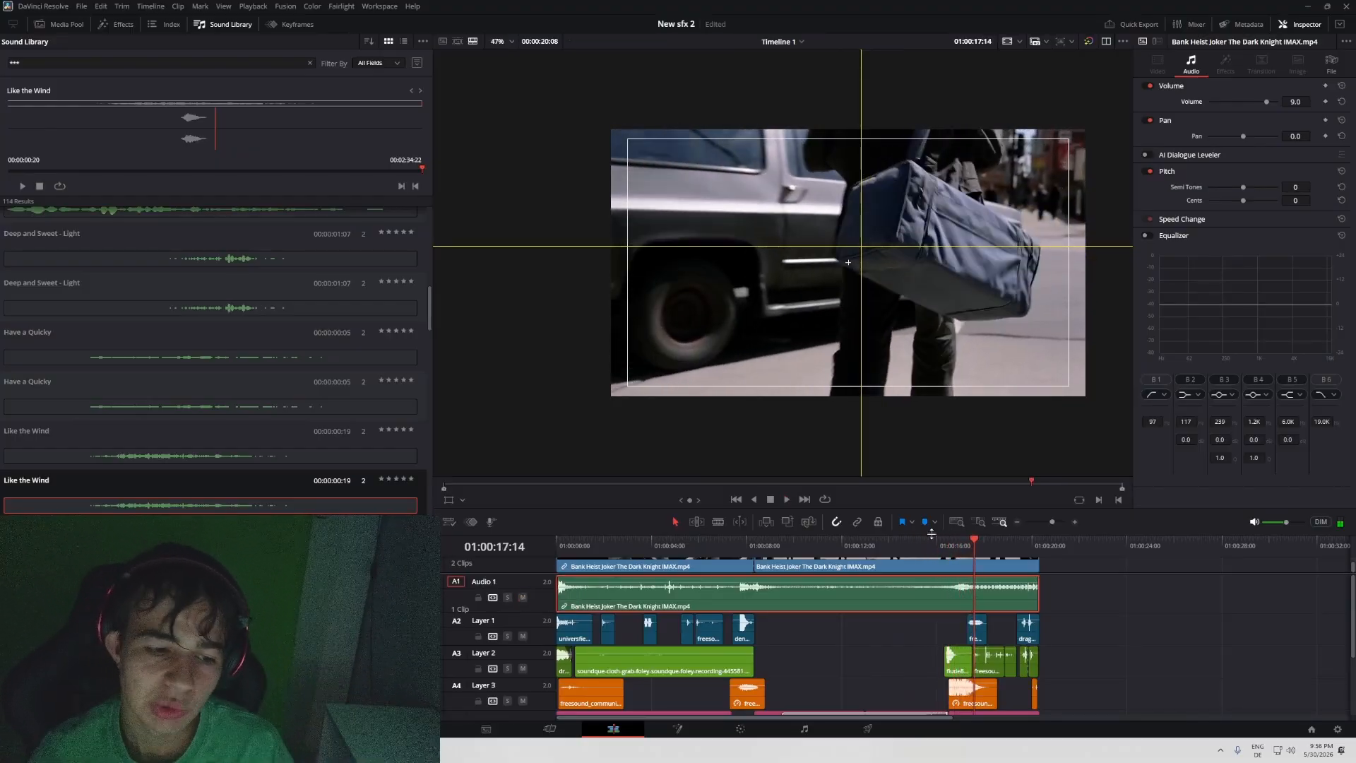
- Solo Audio 1 again, play the original street ambience up to 01:00:11:00, and look over the recreated layers
{"action": "left_click", "coordinate": [506, 597]}
{"action": "left_click", "coordinate": [776, 546]}
{"action": "key", "text": "space"}
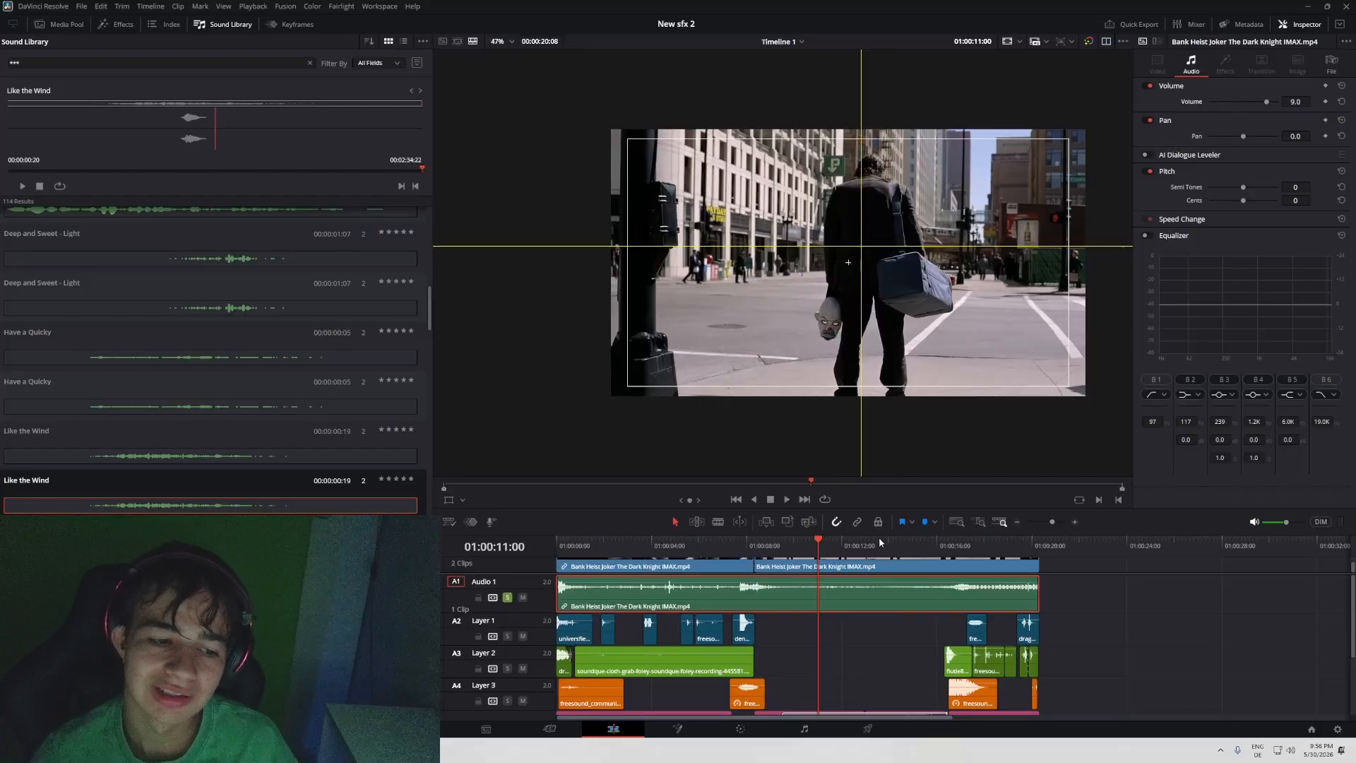
{"action": "scroll", "coordinate": [909, 644], "scroll_direction": "down", "scroll_amount": 3}
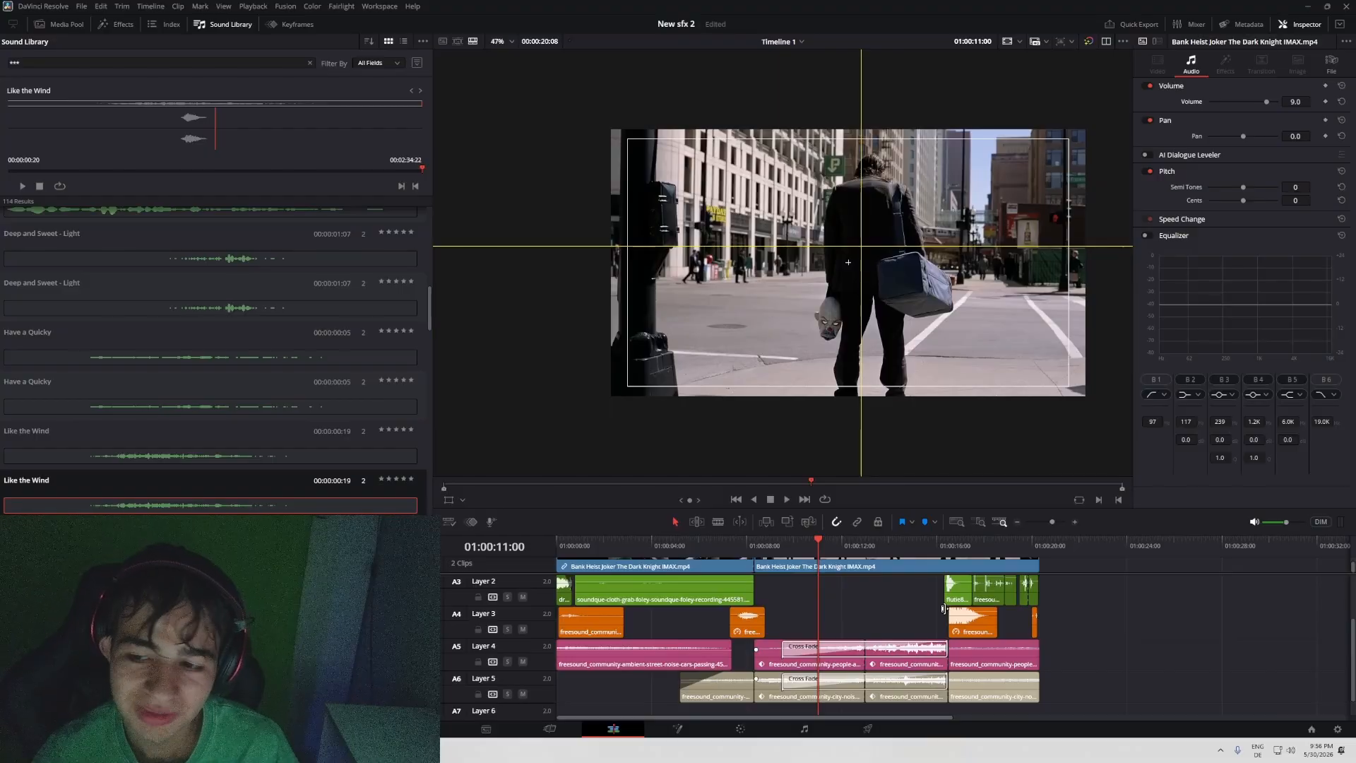
{"action": "scroll", "coordinate": [1200, 620], "scroll_direction": "up", "scroll_amount": 2}
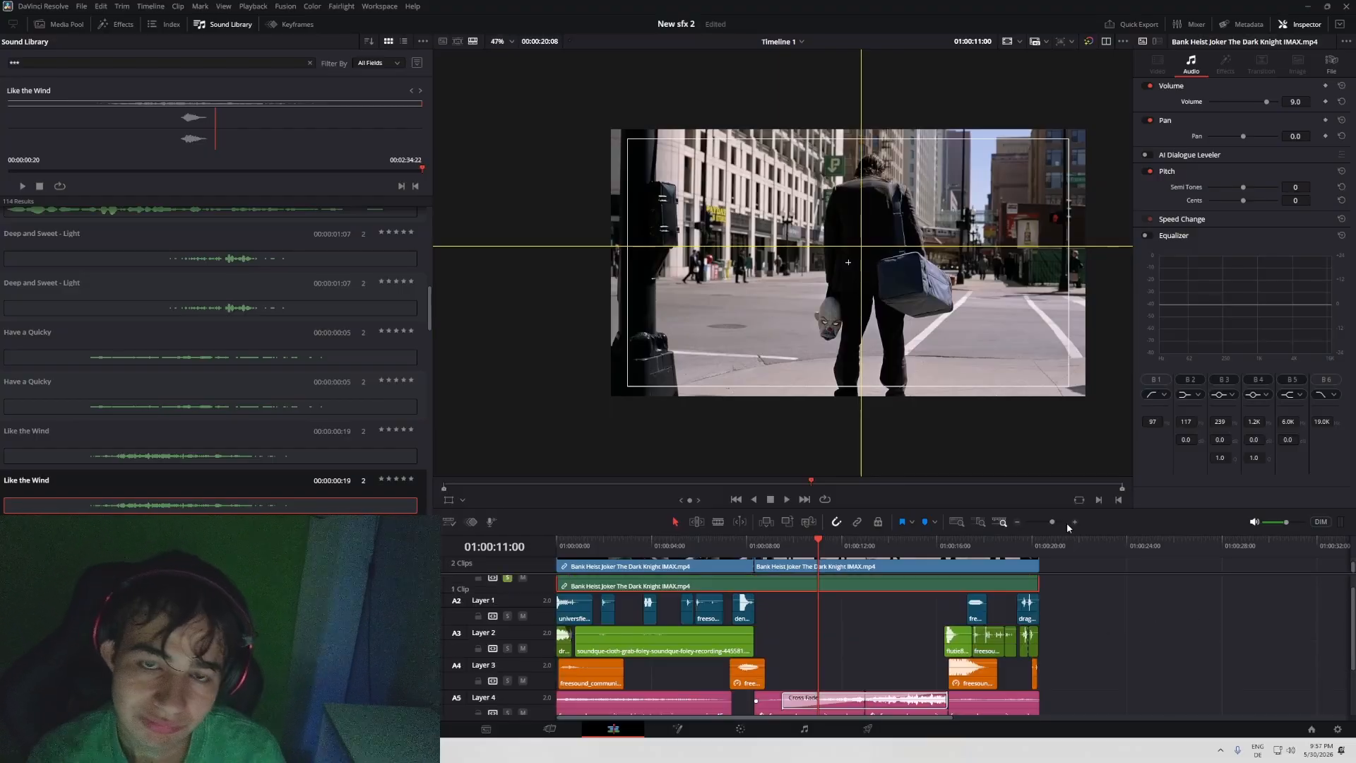